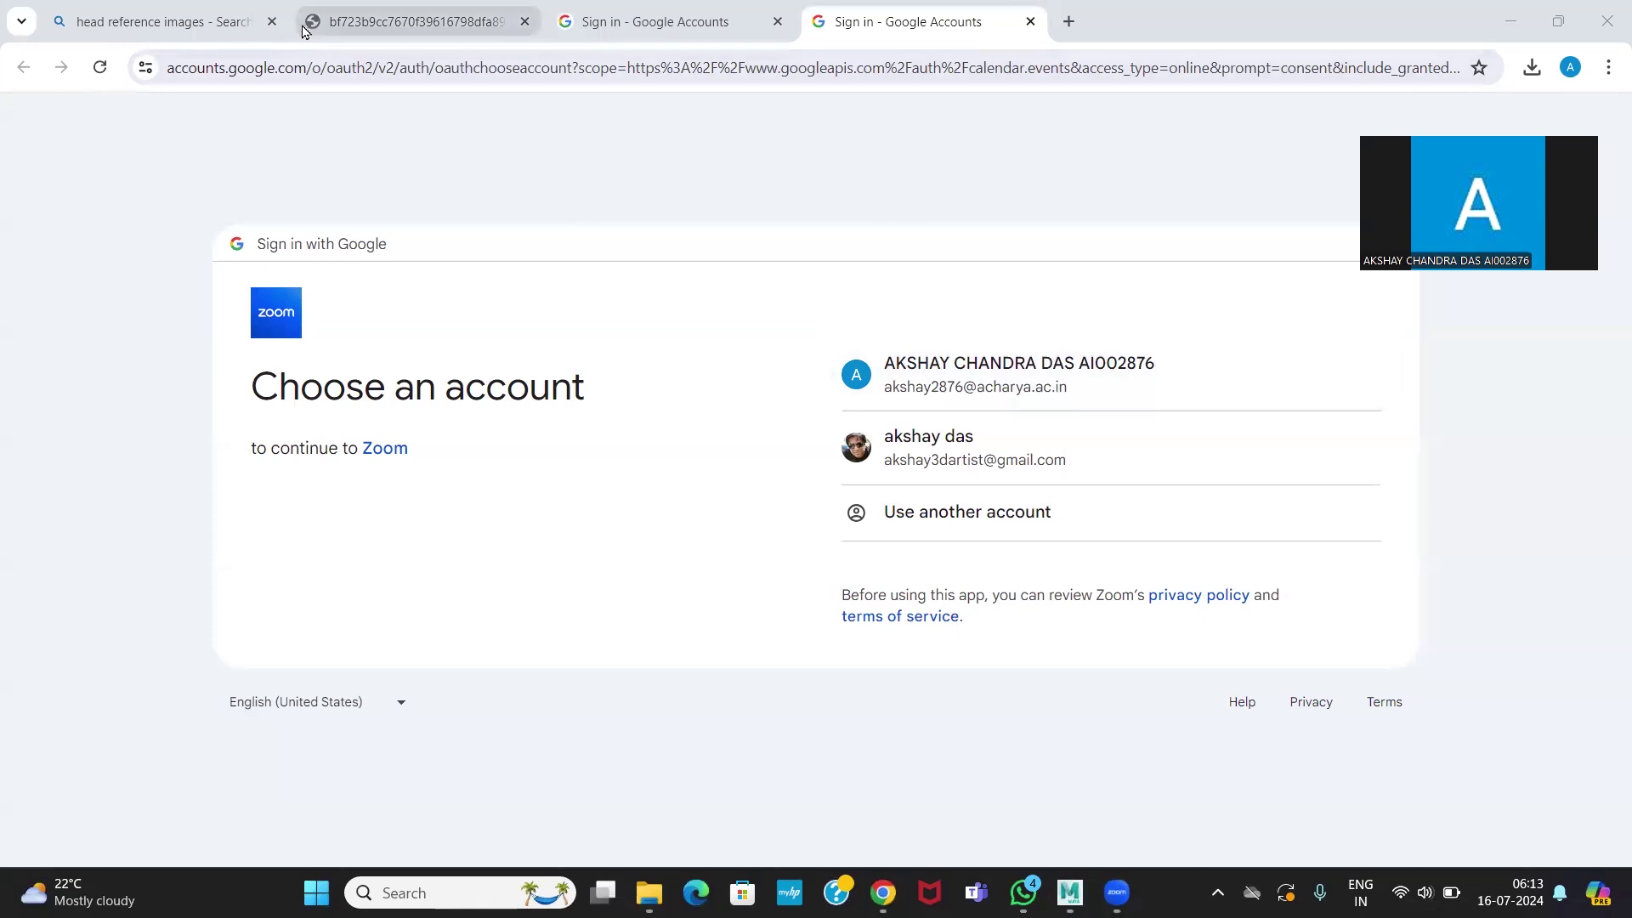
- Reopen the grey front-and-side female head image from the Bing head reference results and view the pages using it
{"action": "mouse_move", "coordinate": [308, 31]}
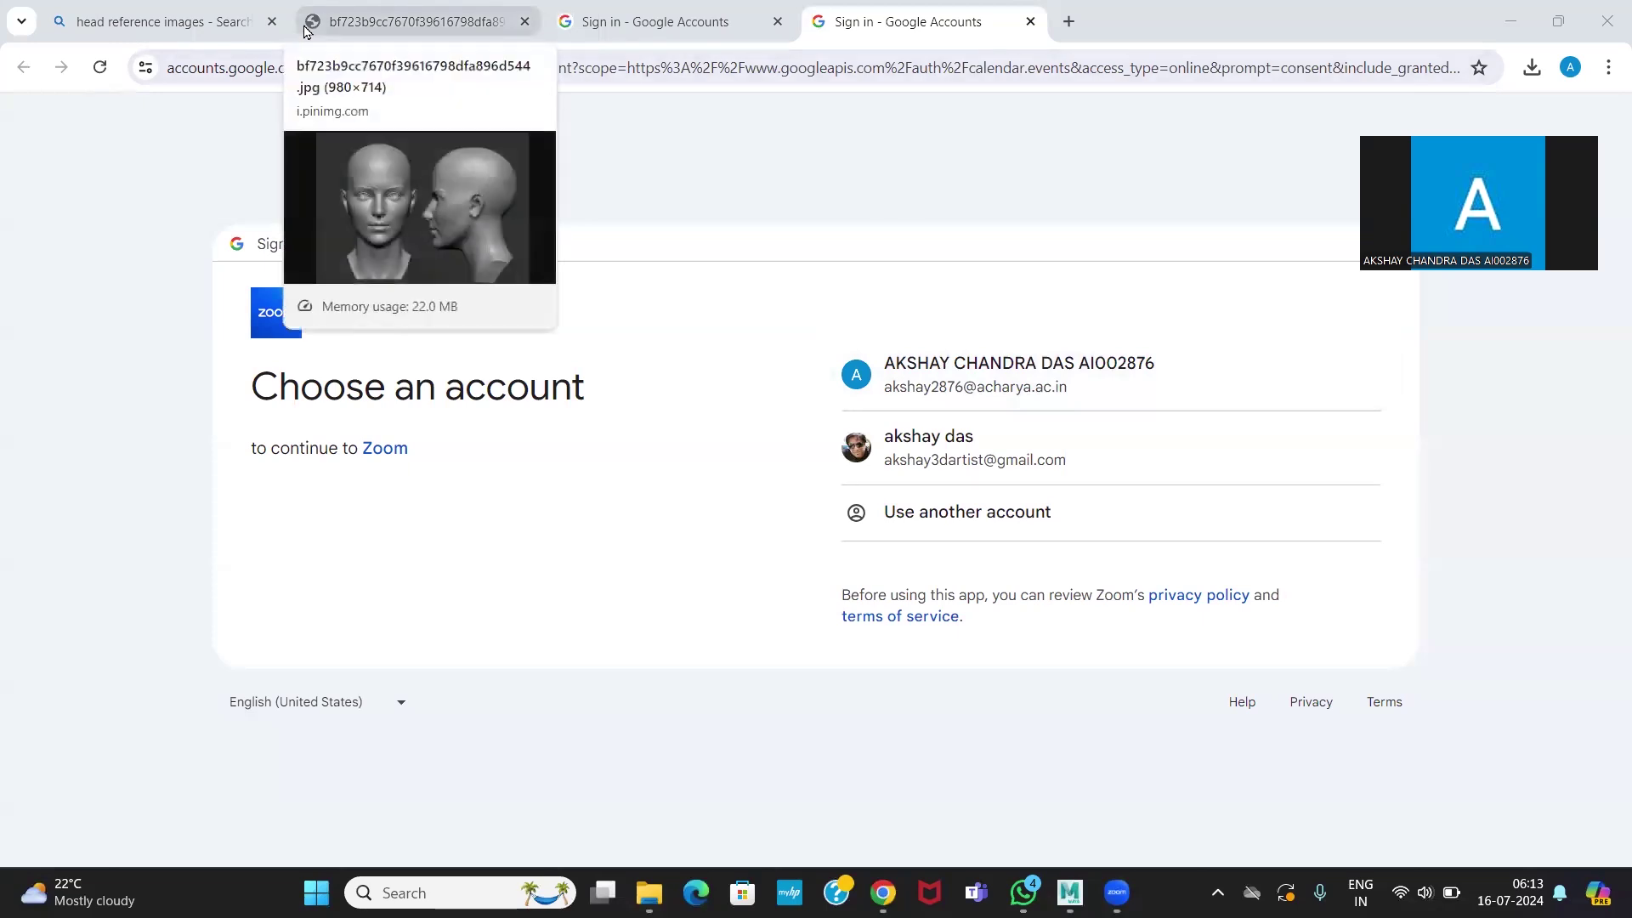
{"action": "left_click", "coordinate": [207, 27]}
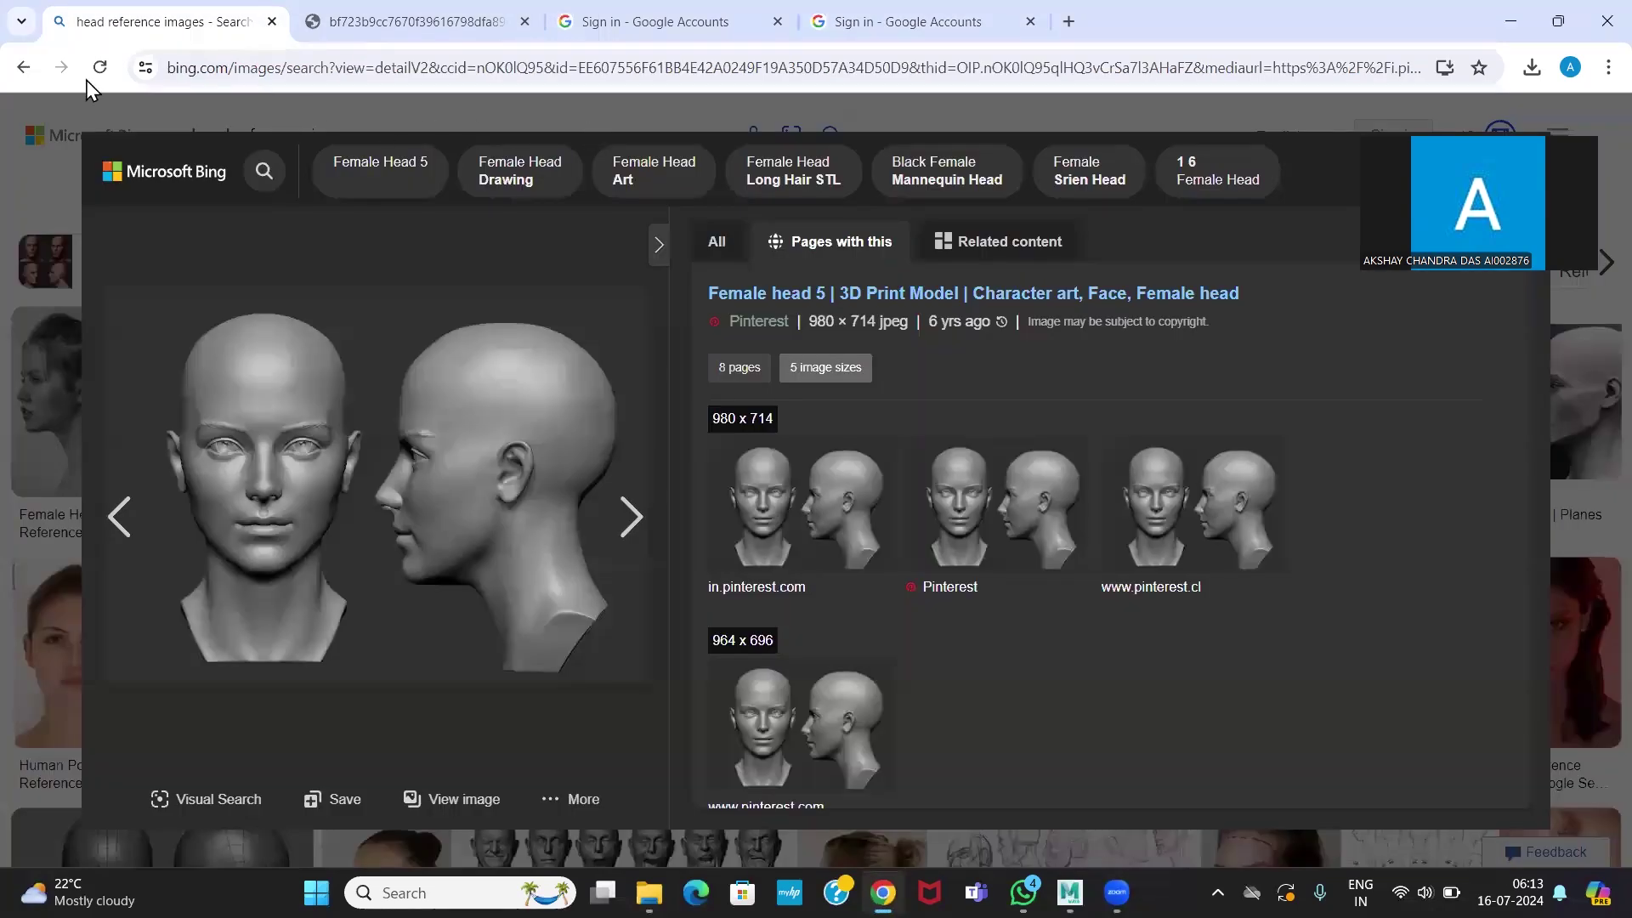
{"action": "left_click", "coordinate": [58, 182]}
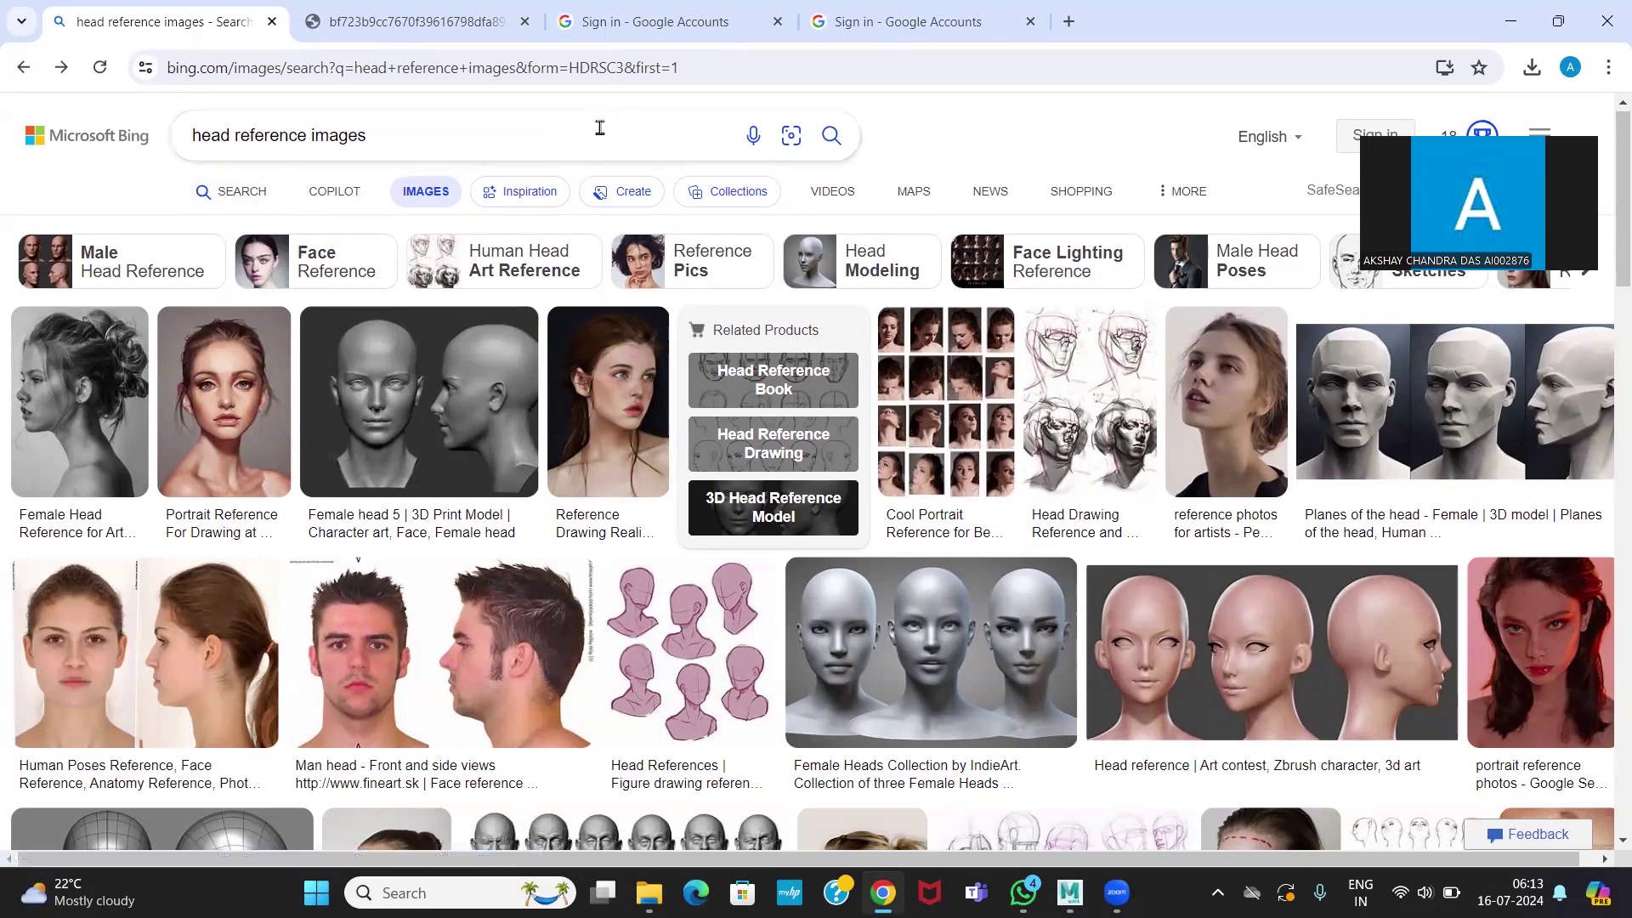
{"action": "left_click", "coordinate": [434, 407]}
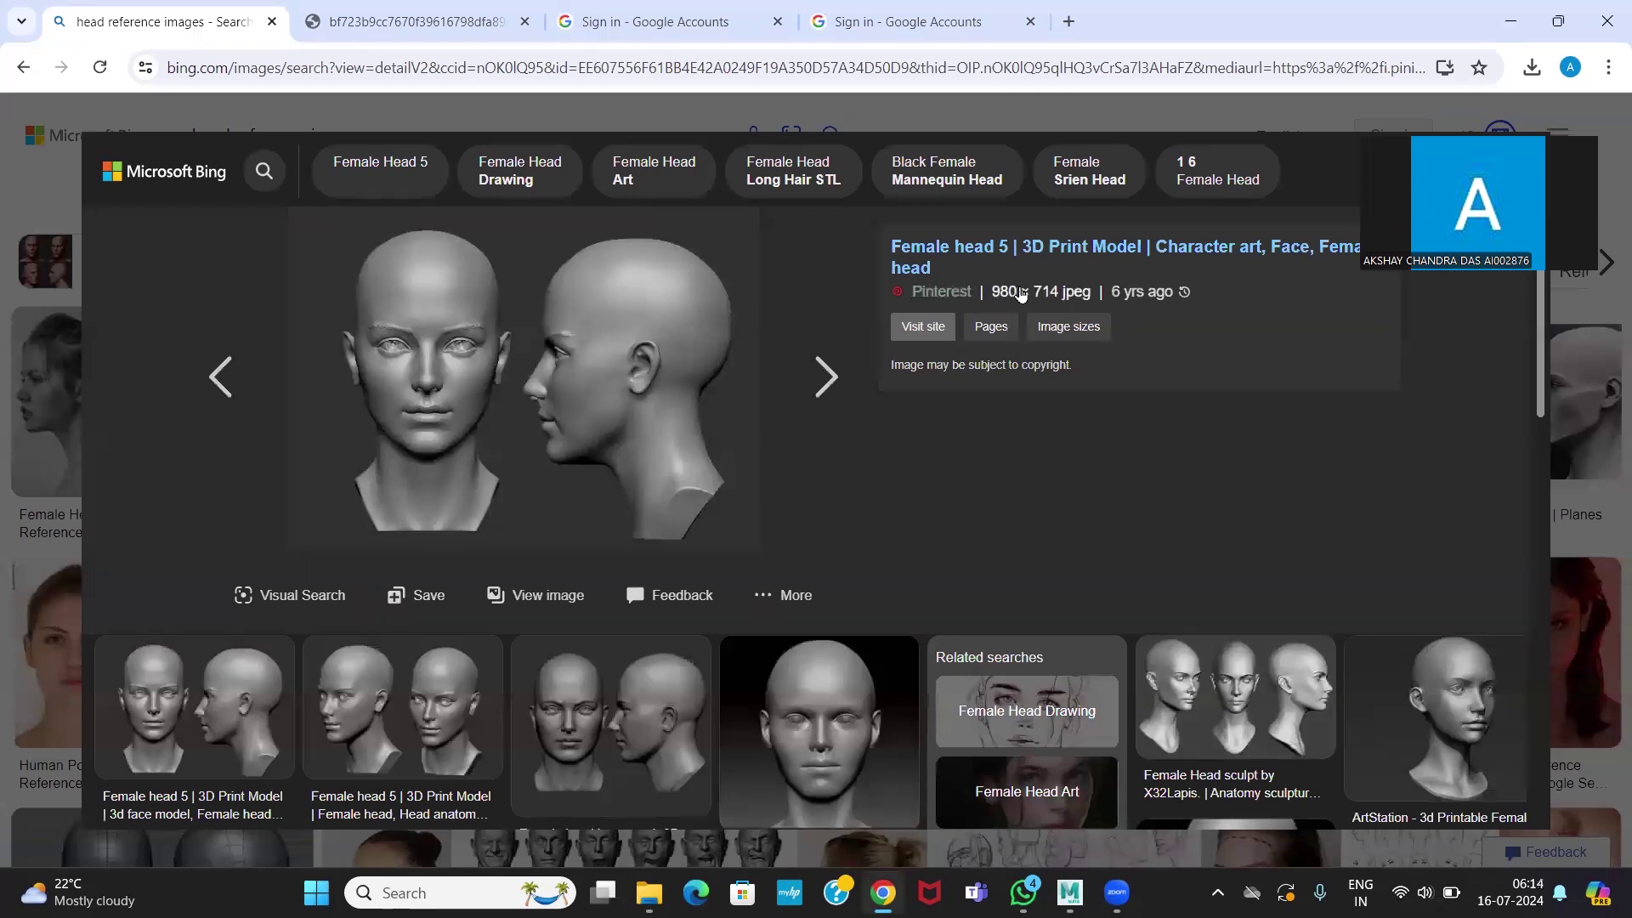
{"action": "left_click", "coordinate": [991, 326]}
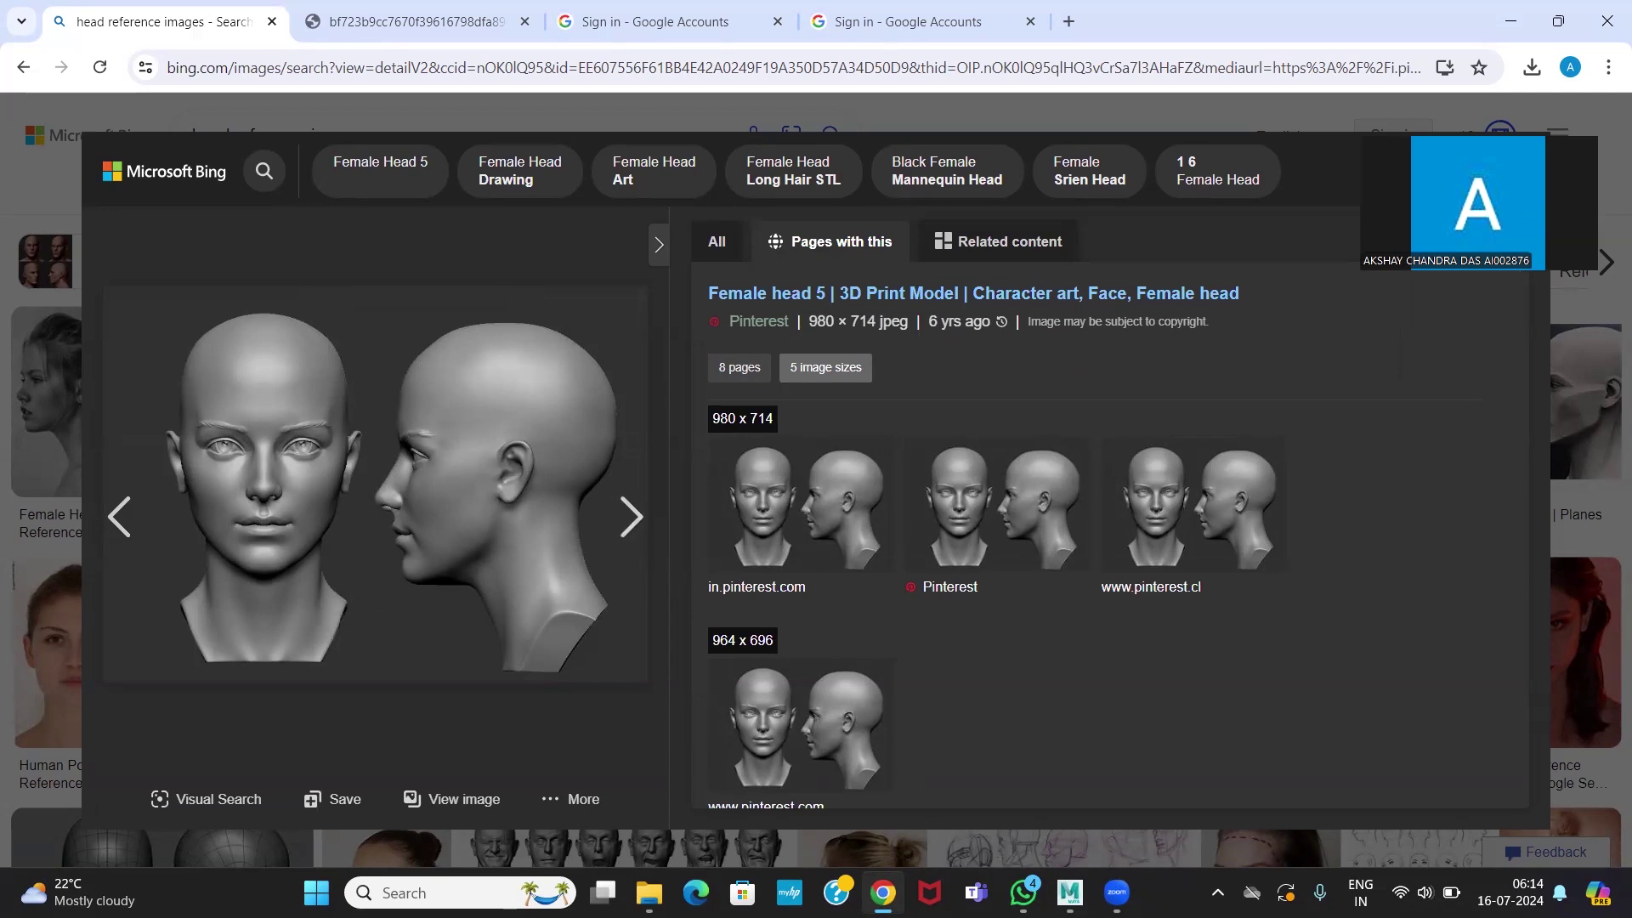
- Switch to Maya, show the four-view layout, and turn on the grid in the front and side views
{"action": "mouse_move", "coordinate": [1069, 892]}
{"action": "left_click", "coordinate": [1064, 792]}
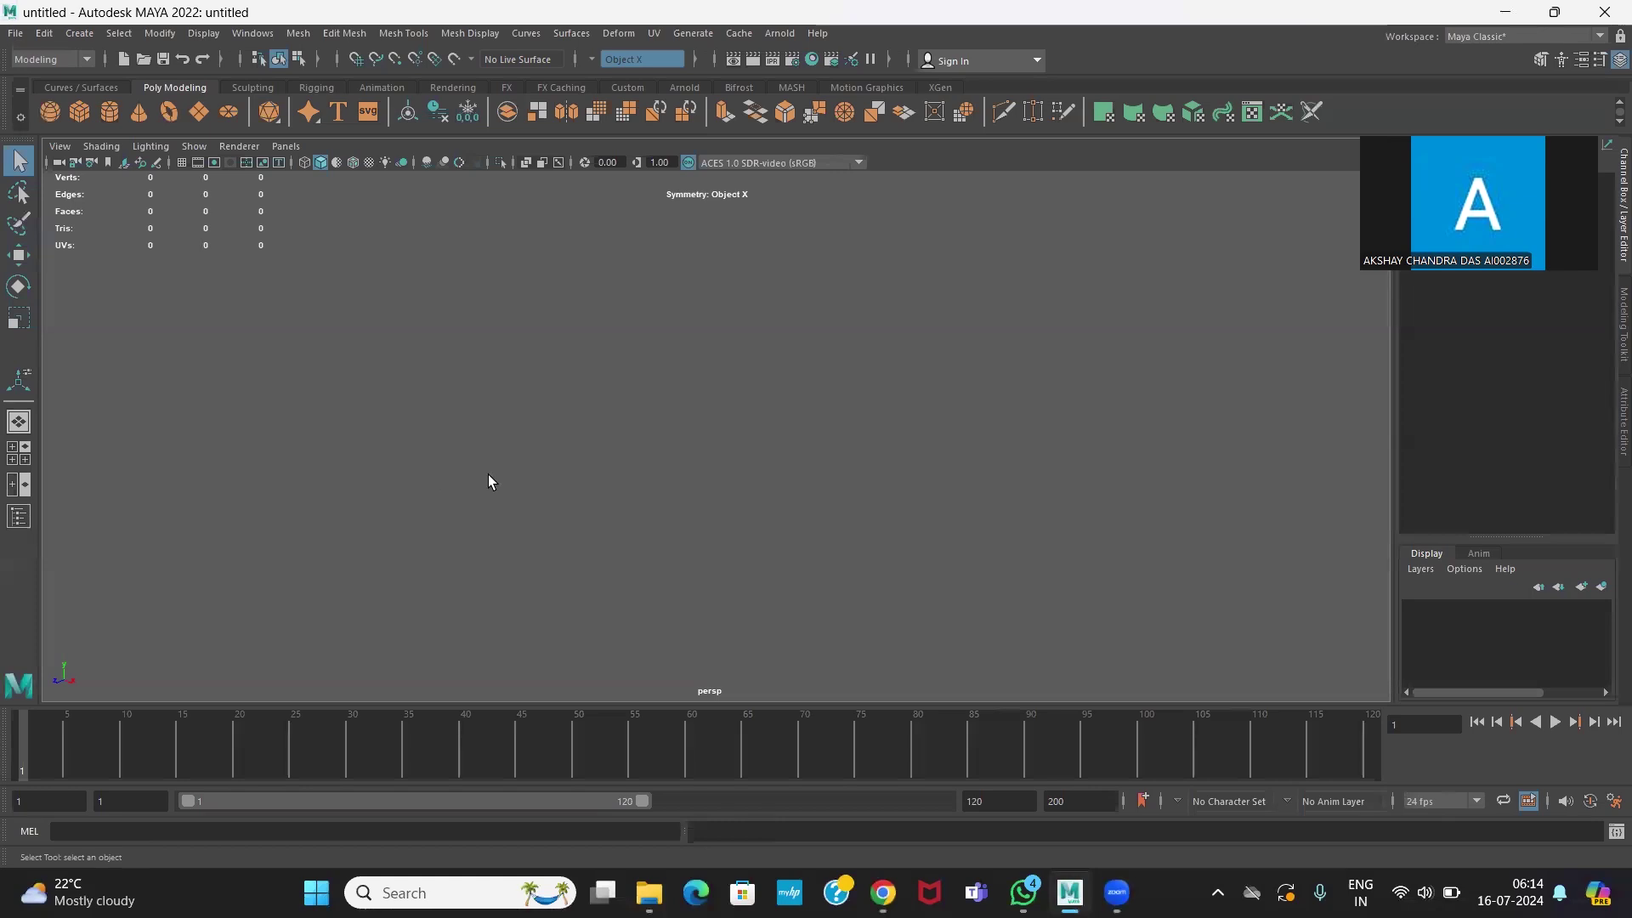
{"action": "key", "text": "space"}
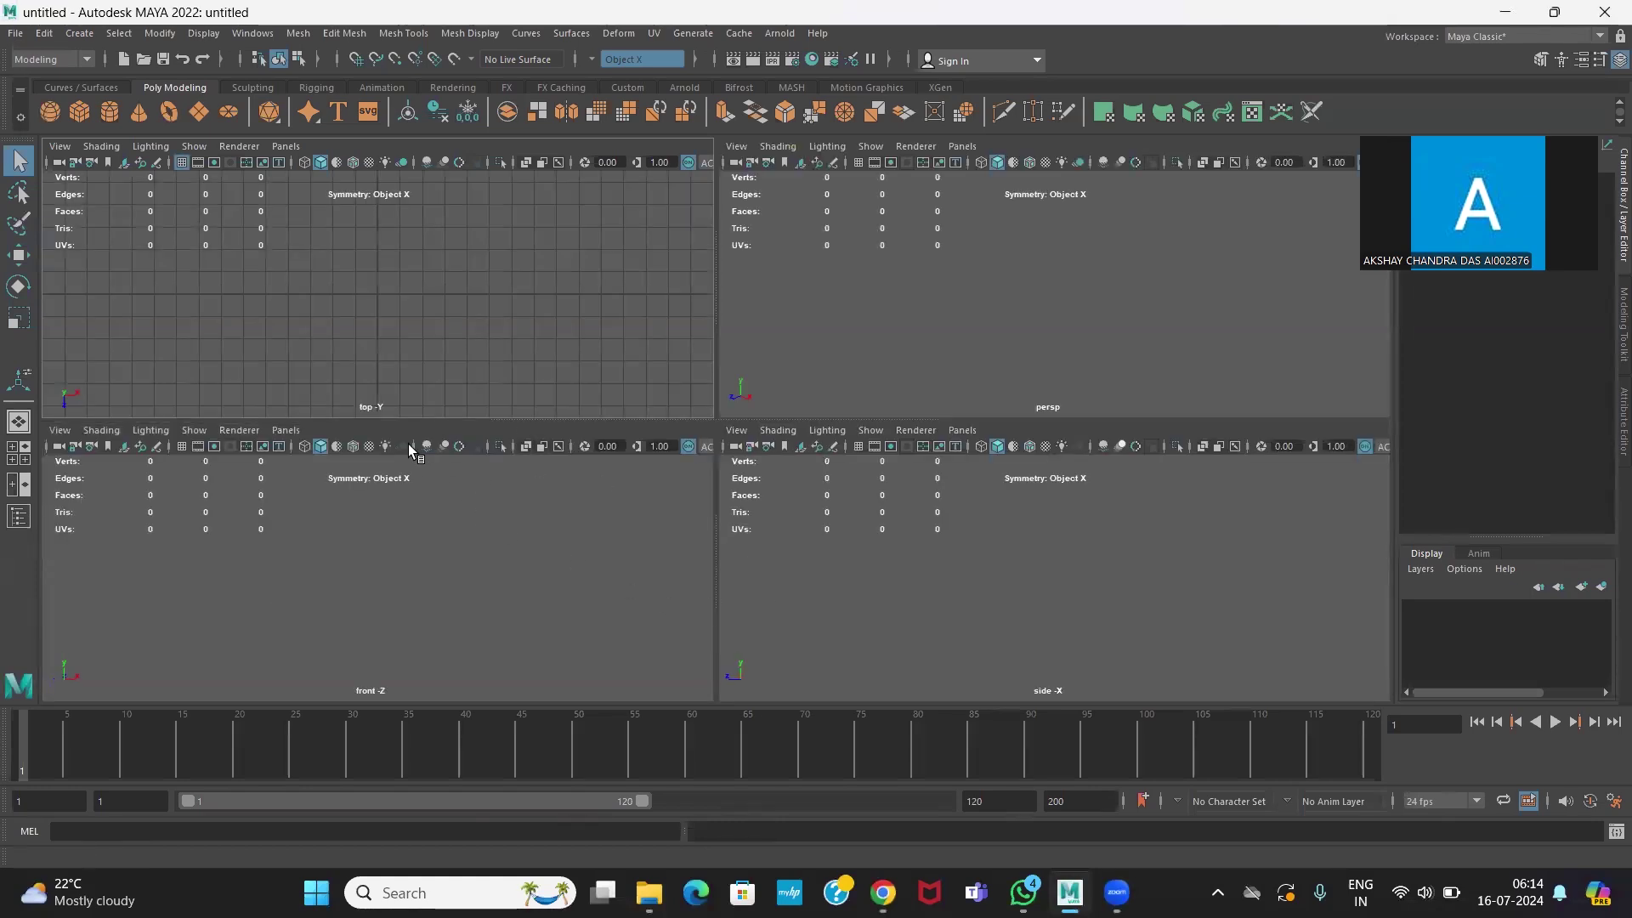
{"action": "left_click", "coordinate": [181, 447]}
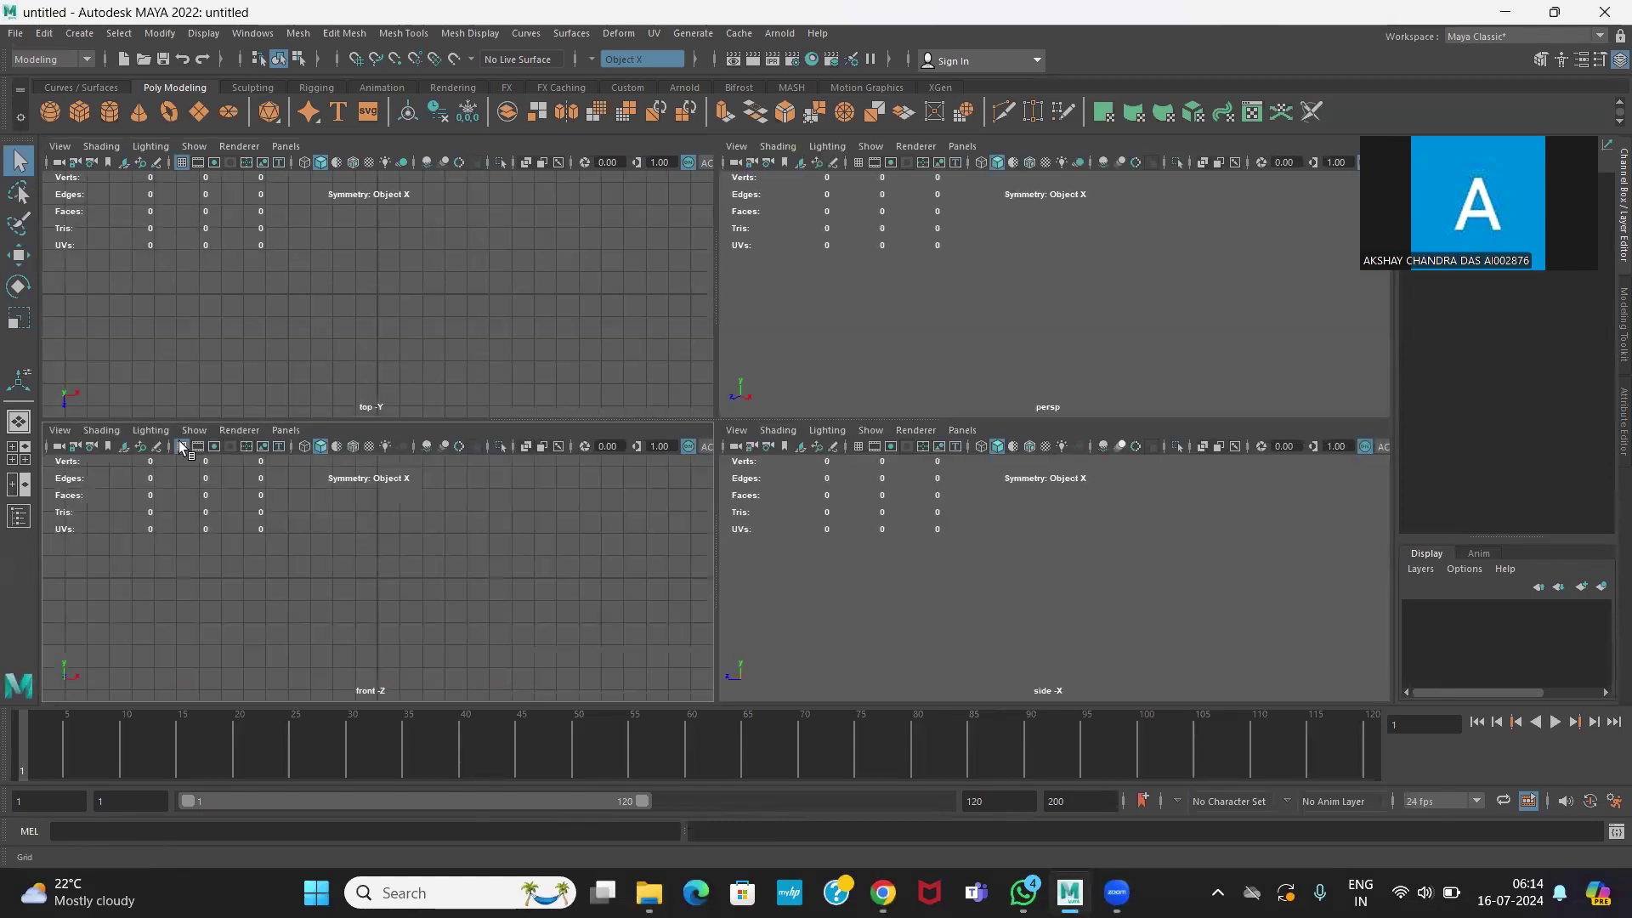
{"action": "left_click", "coordinate": [857, 447]}
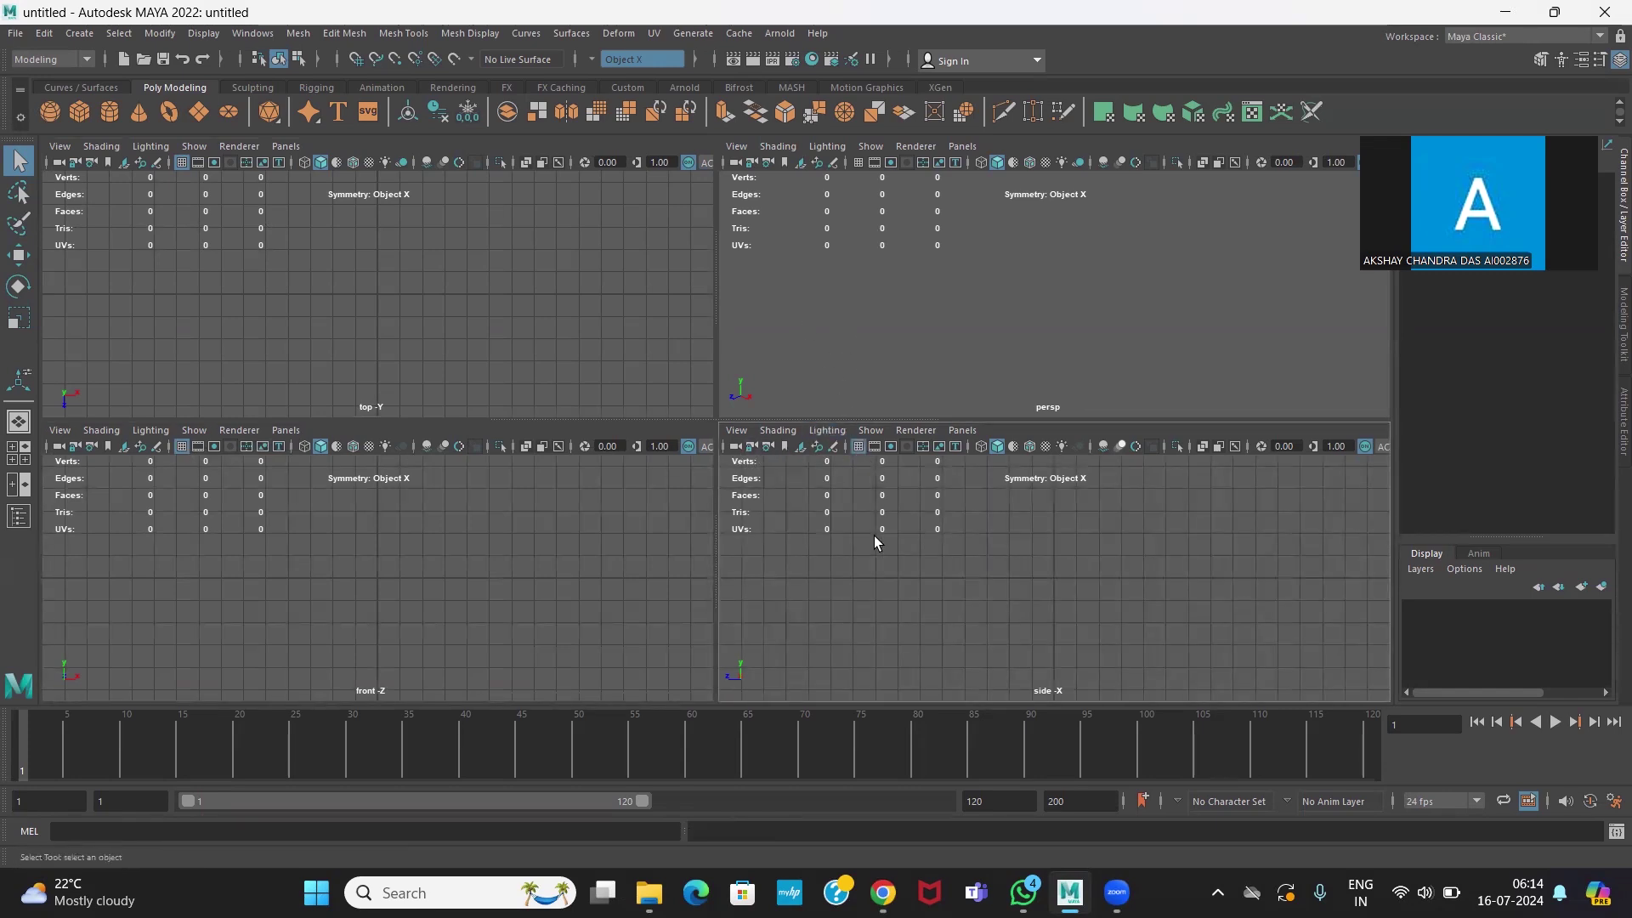
- Import Head_Ref.jpg from the Downloads folder as an image plane in the side view
{"action": "left_click", "coordinate": [800, 453]}
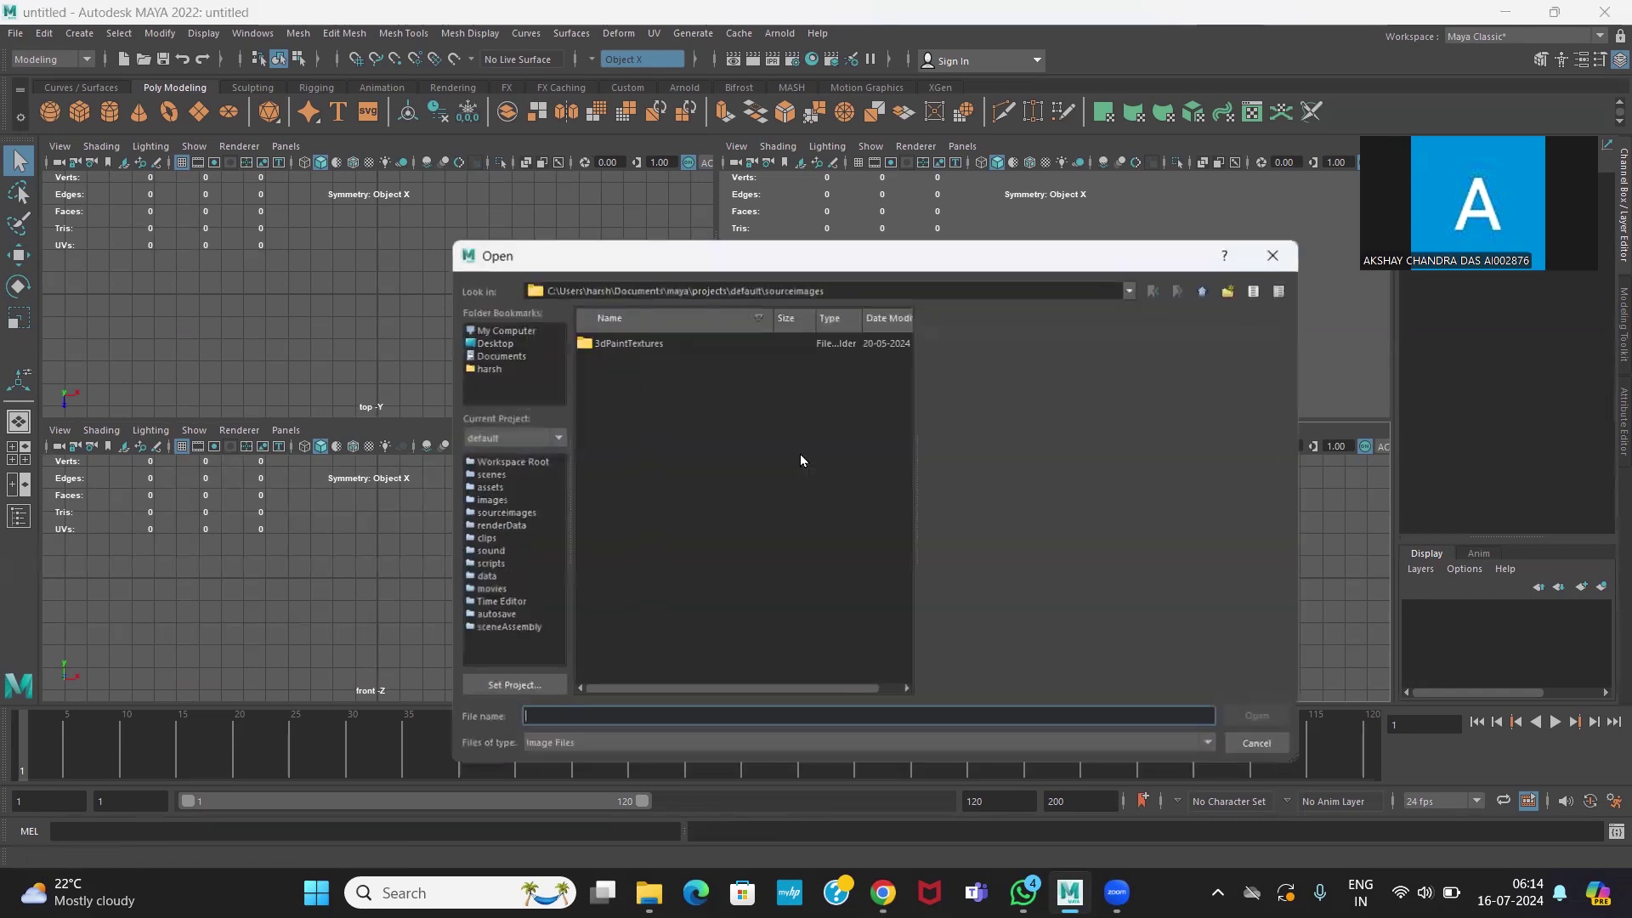
{"action": "left_click", "coordinate": [486, 368]}
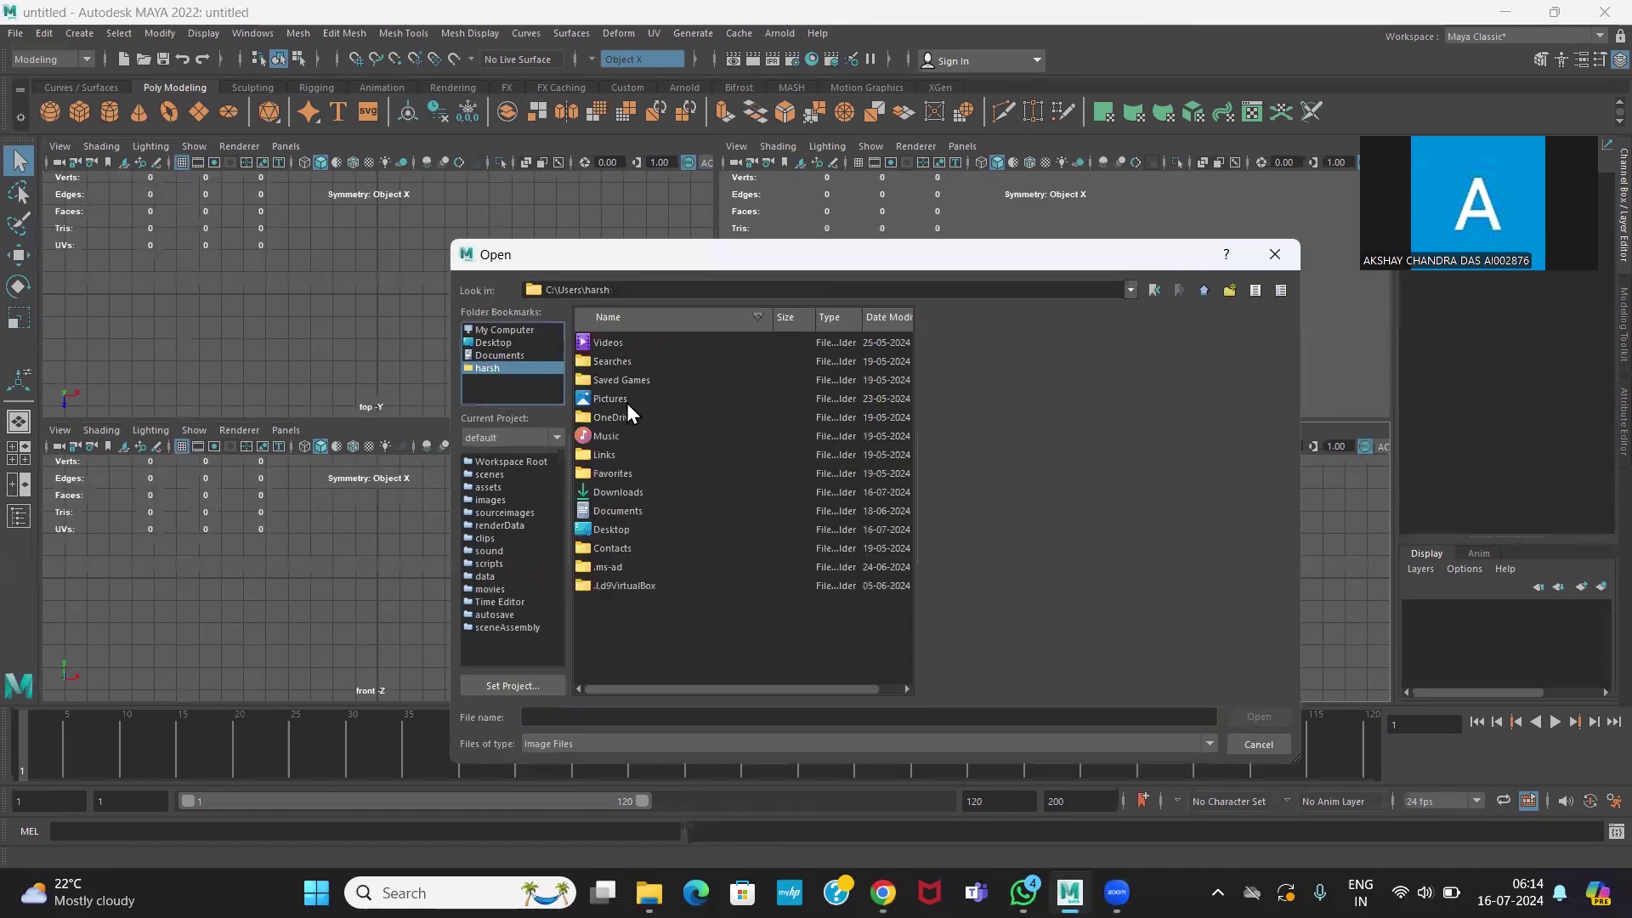
{"action": "double_click", "coordinate": [624, 494]}
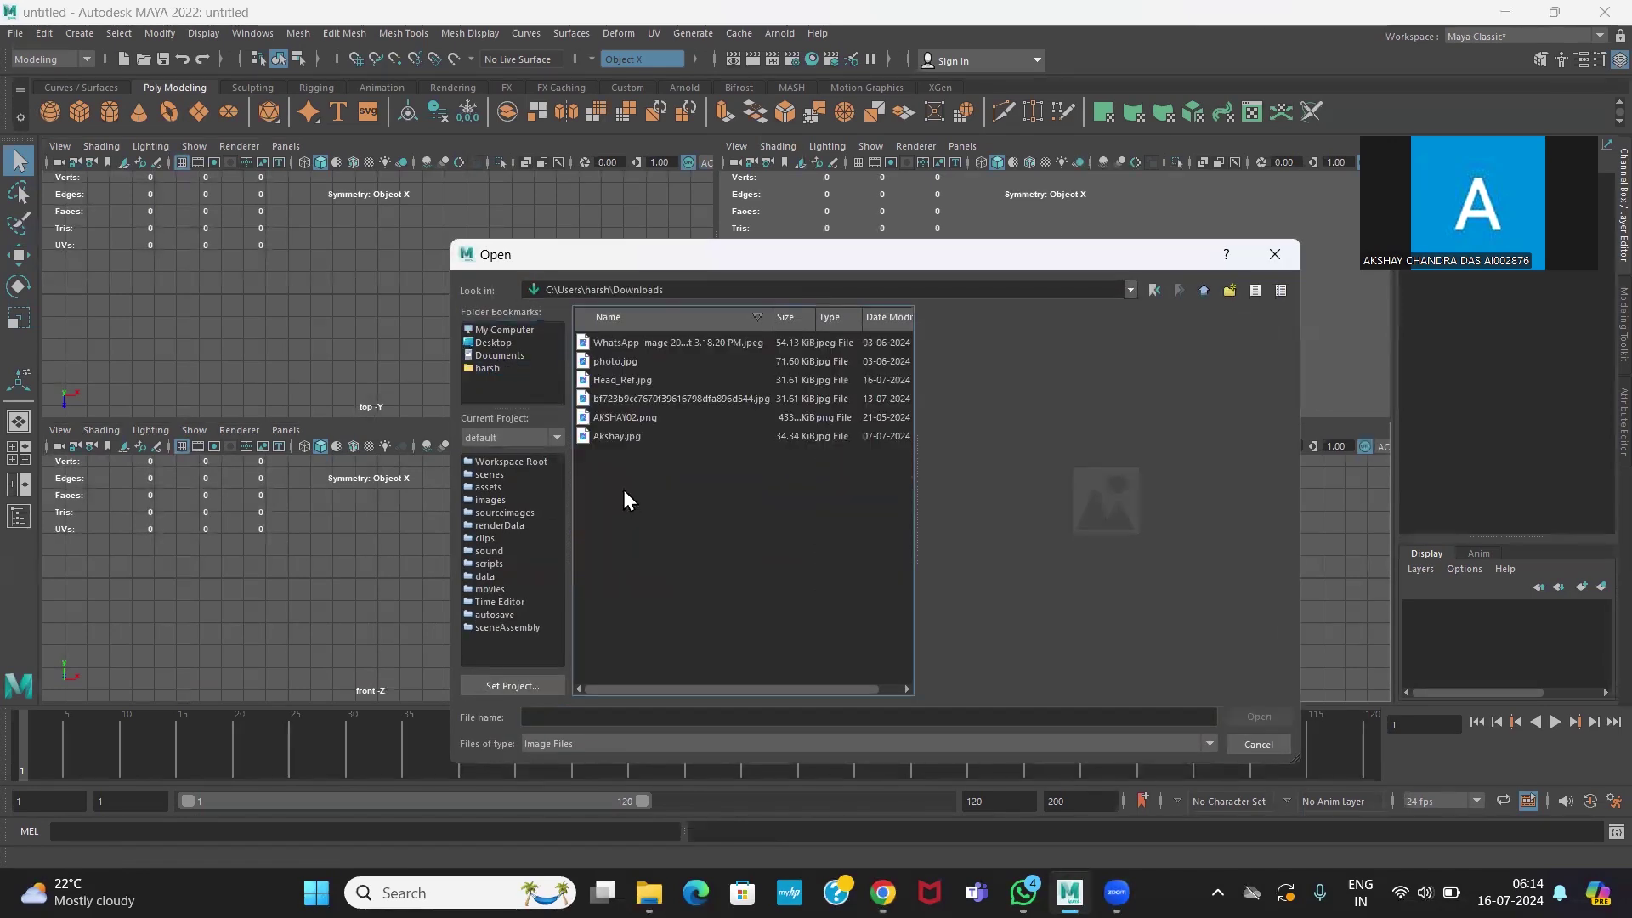
{"action": "left_click", "coordinate": [649, 383]}
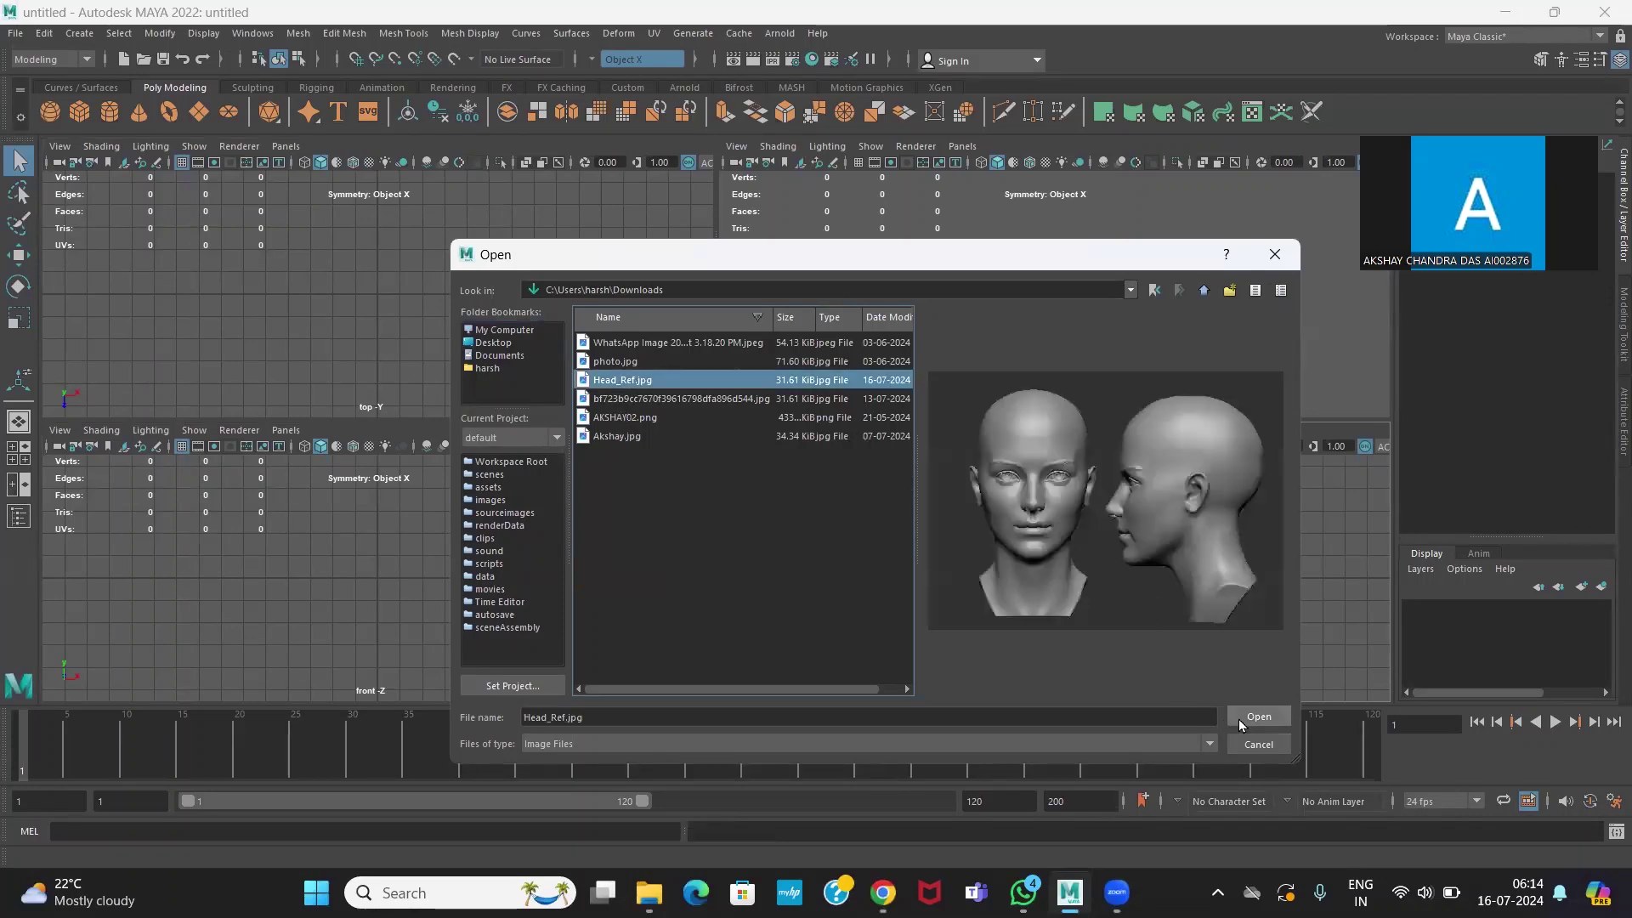
{"action": "left_click", "coordinate": [1246, 714]}
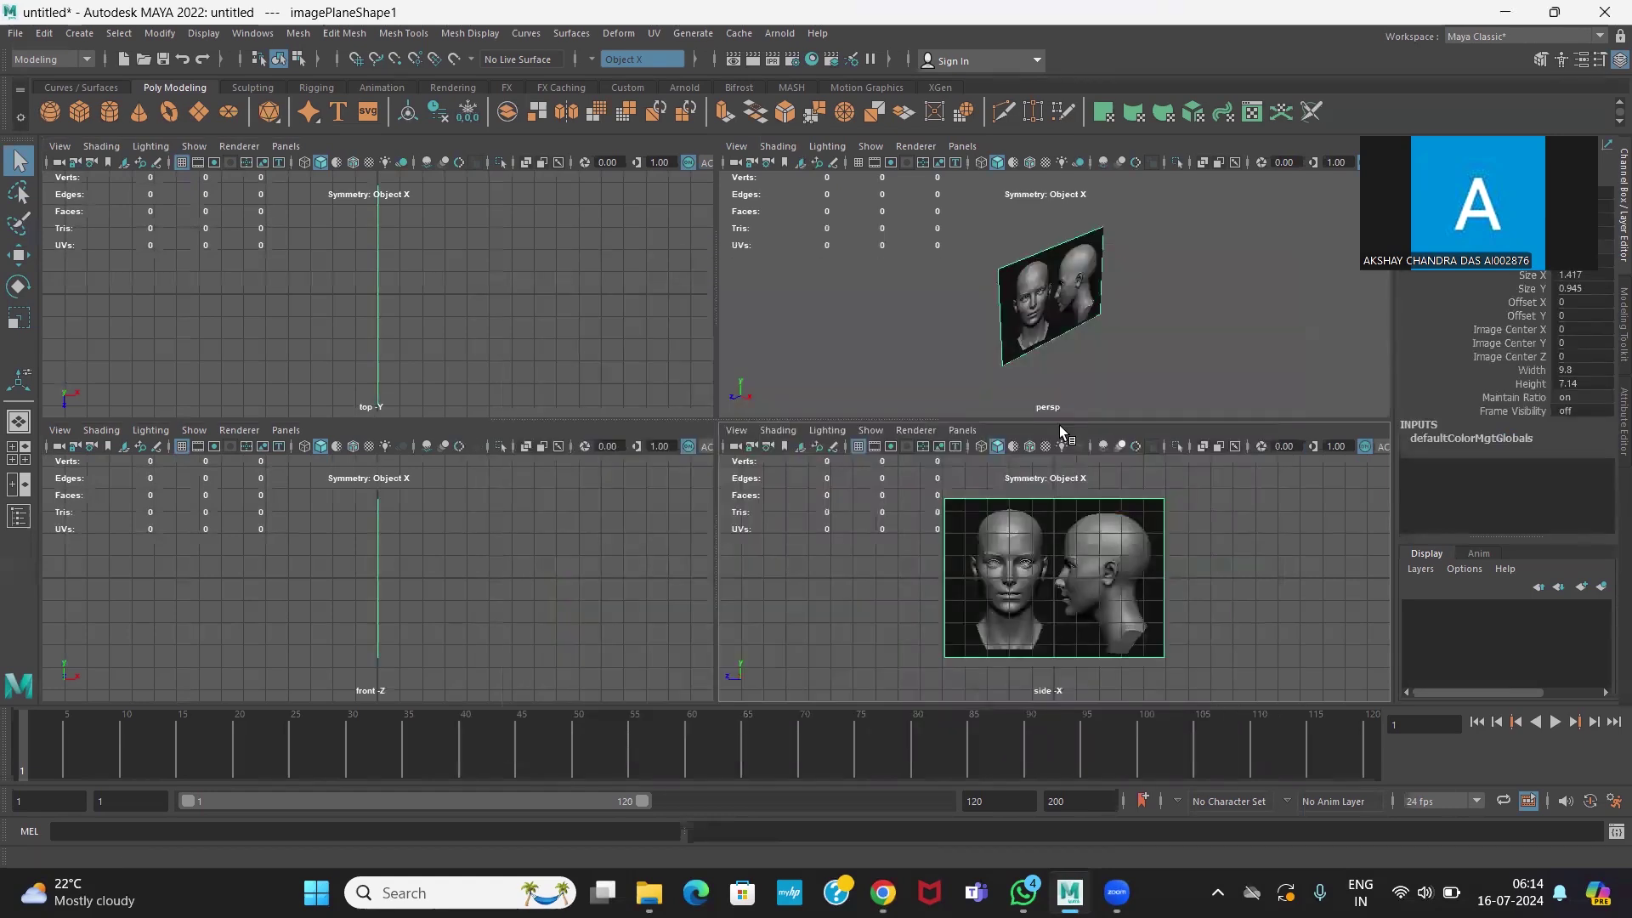
- Scale the head reference image plane uniformly to about 1.954
{"action": "left_click", "coordinate": [1056, 295]}
{"action": "key", "text": "r"}
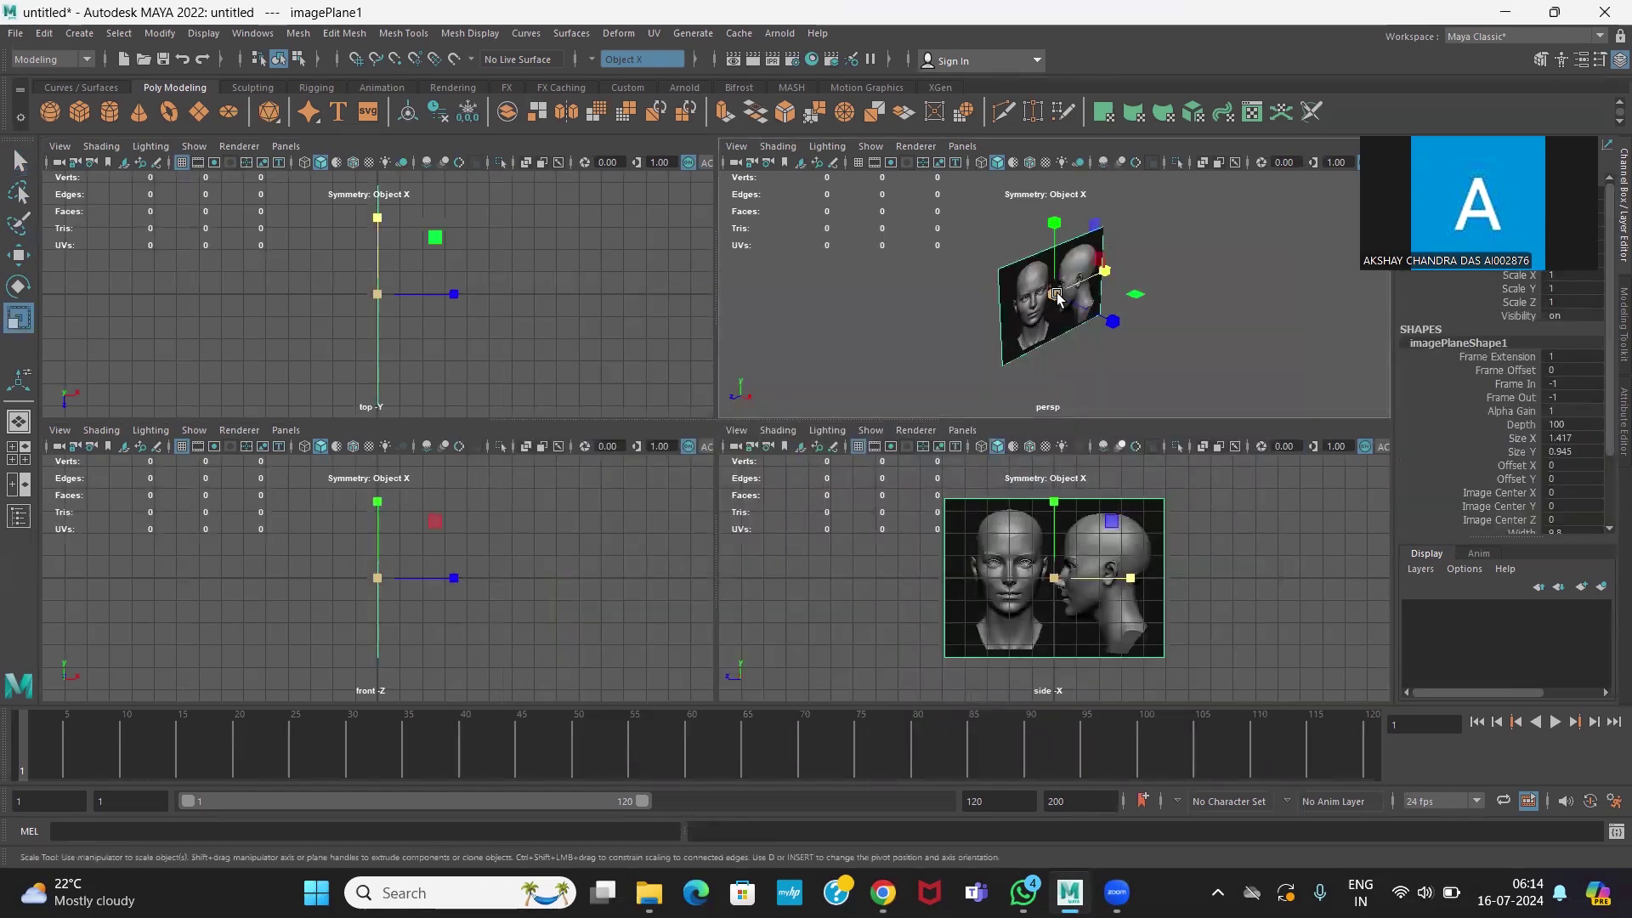
{"action": "left_click_drag", "start_coordinate": [1057, 295], "coordinate": [1144, 312]}
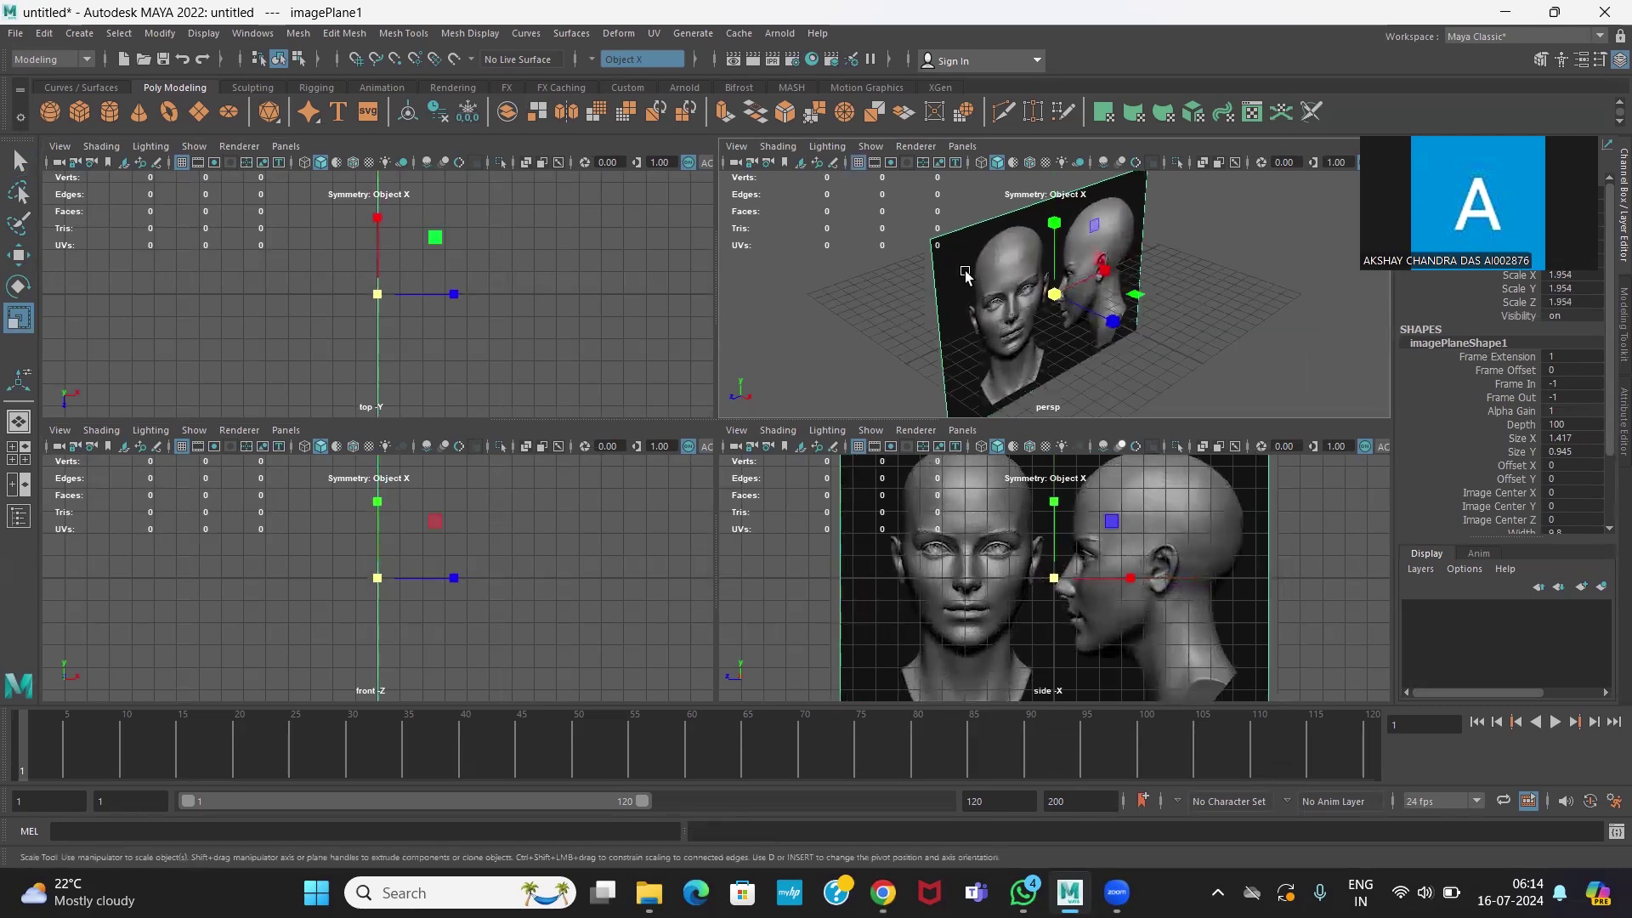
{"action": "left_click_drag", "start_coordinate": [1097, 306], "coordinate": [1105, 344], "text": "alt"}
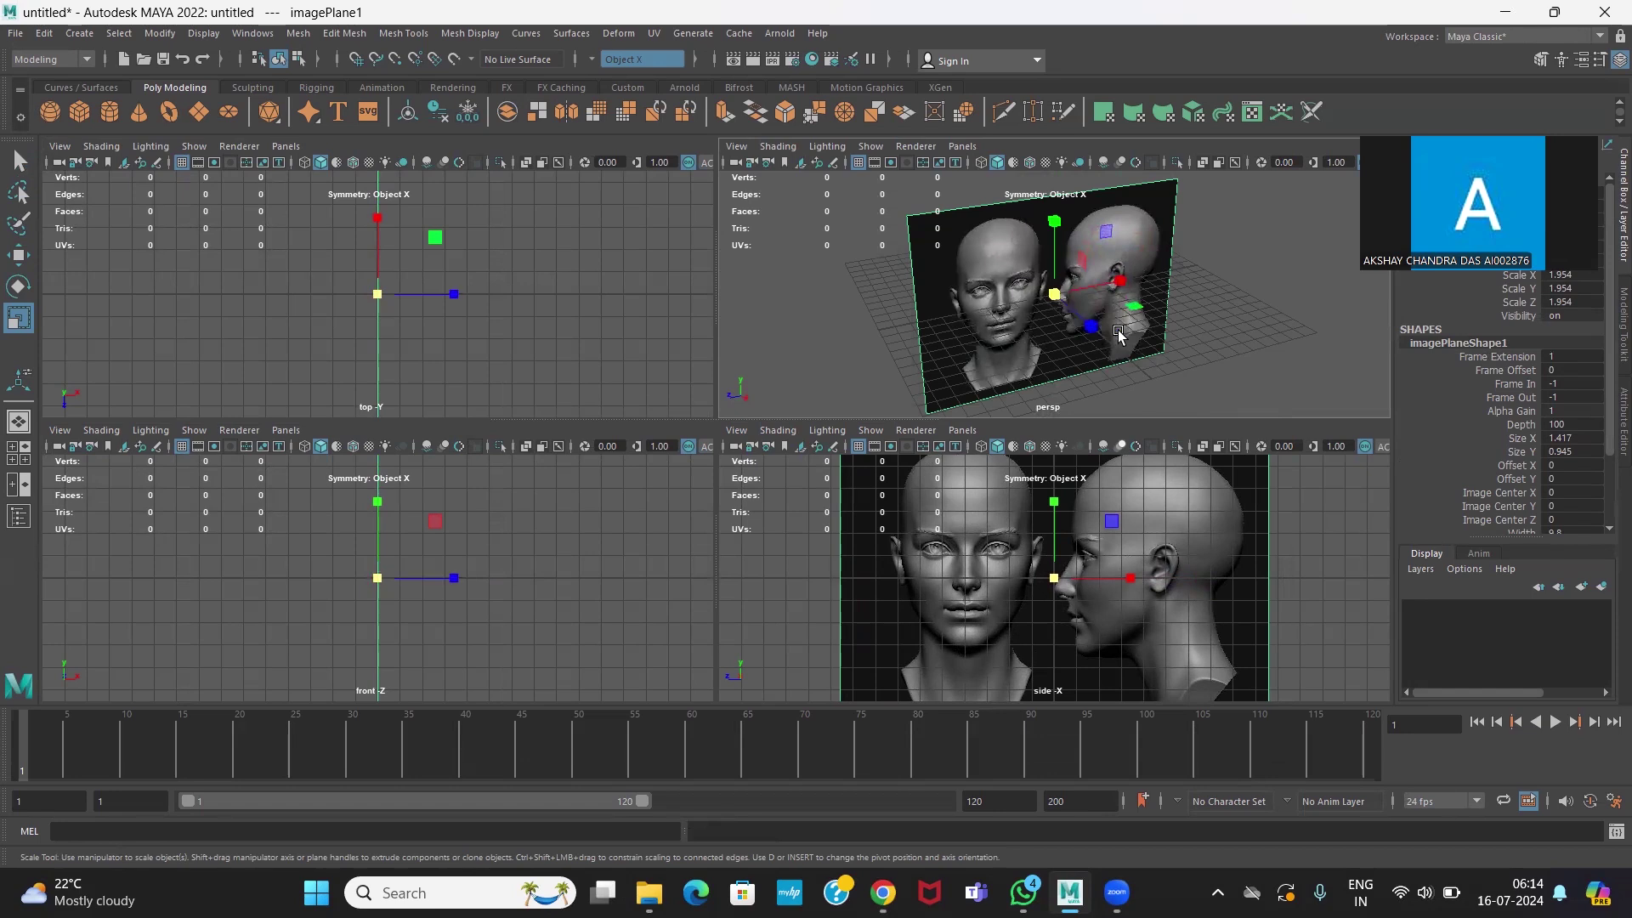
- Move the image plane along Z to about 3.916 so the profile head is centred in the side view
{"action": "middle_click_drag", "start_coordinate": [1200, 579], "coordinate": [1209, 579], "text": "alt"}
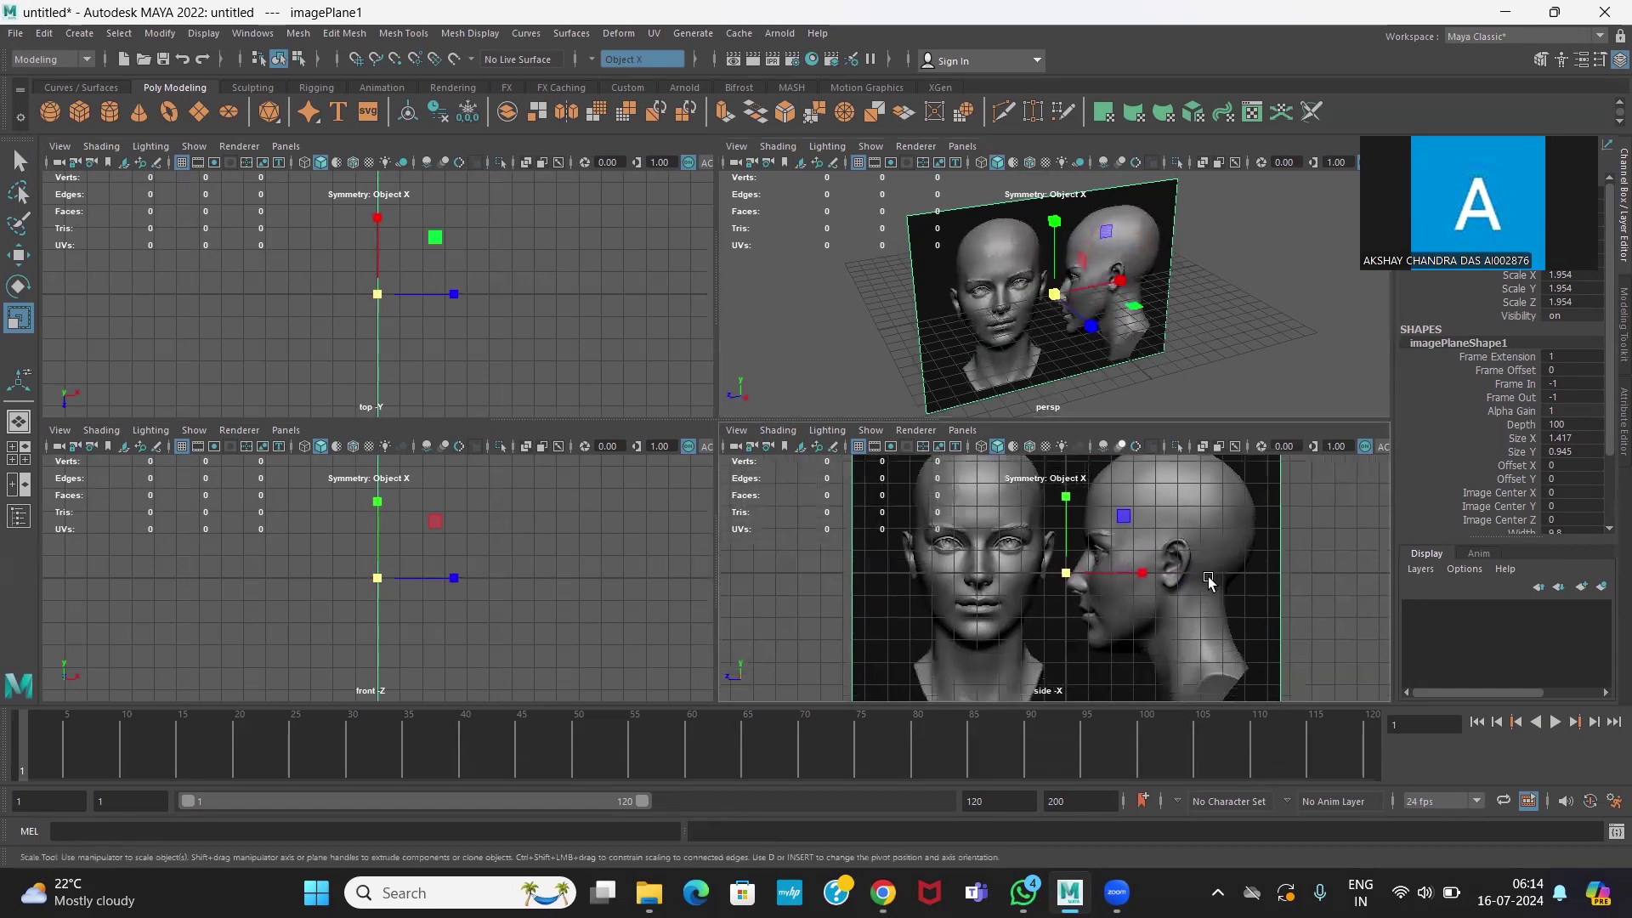
{"action": "key", "text": "w"}
{"action": "left_click_drag", "start_coordinate": [1000, 570], "coordinate": [892, 568]}
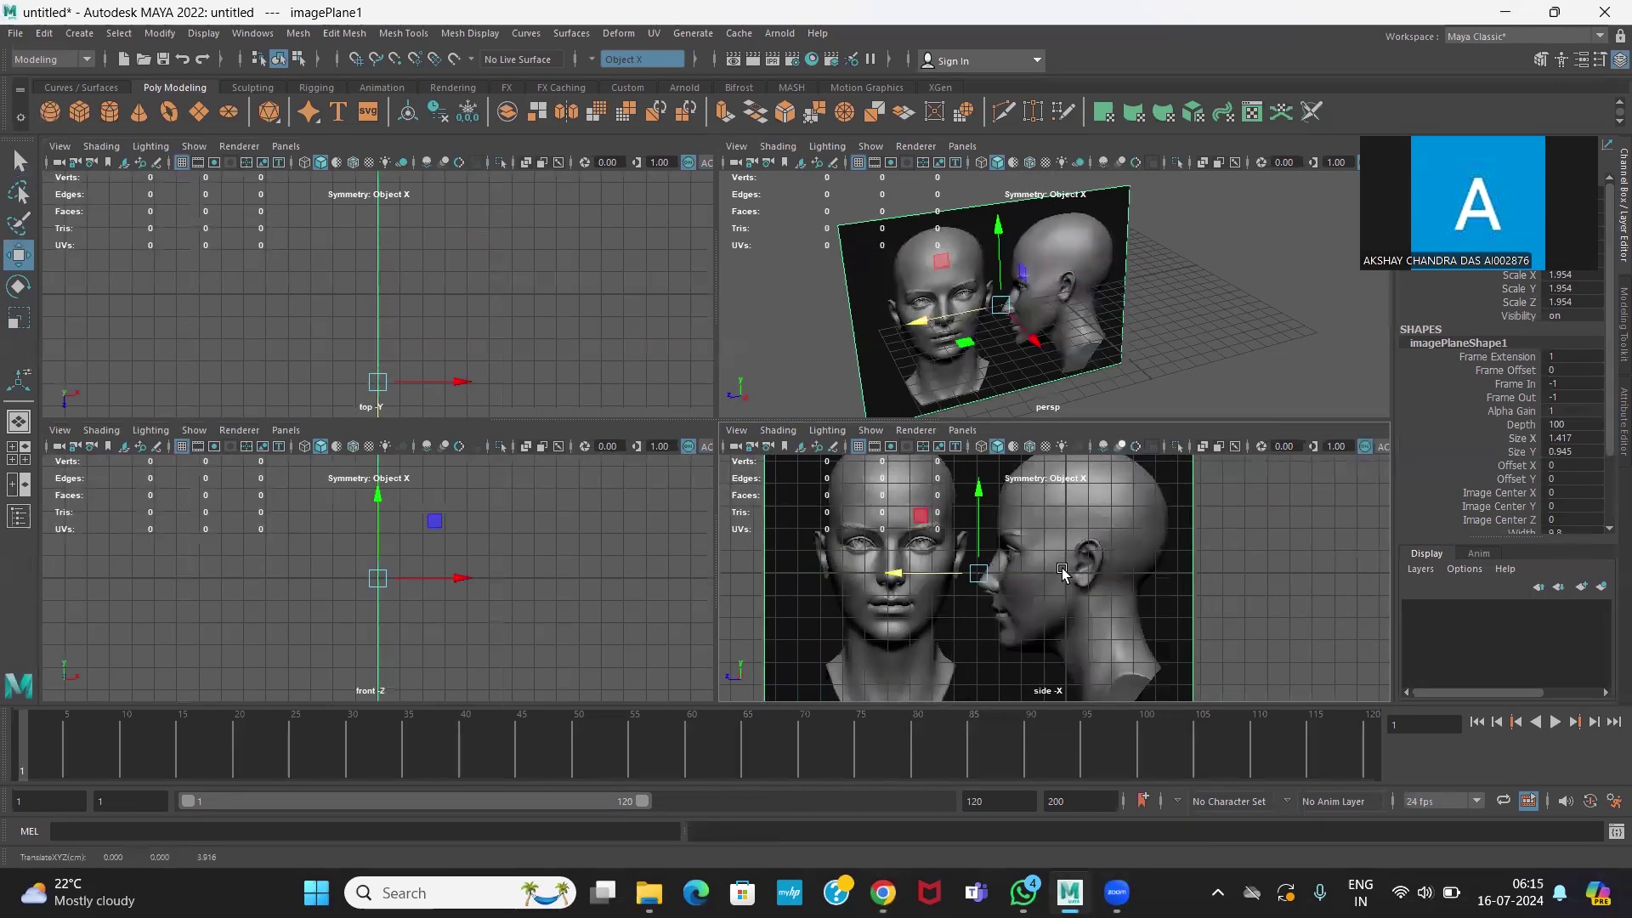
{"action": "key", "text": "space"}
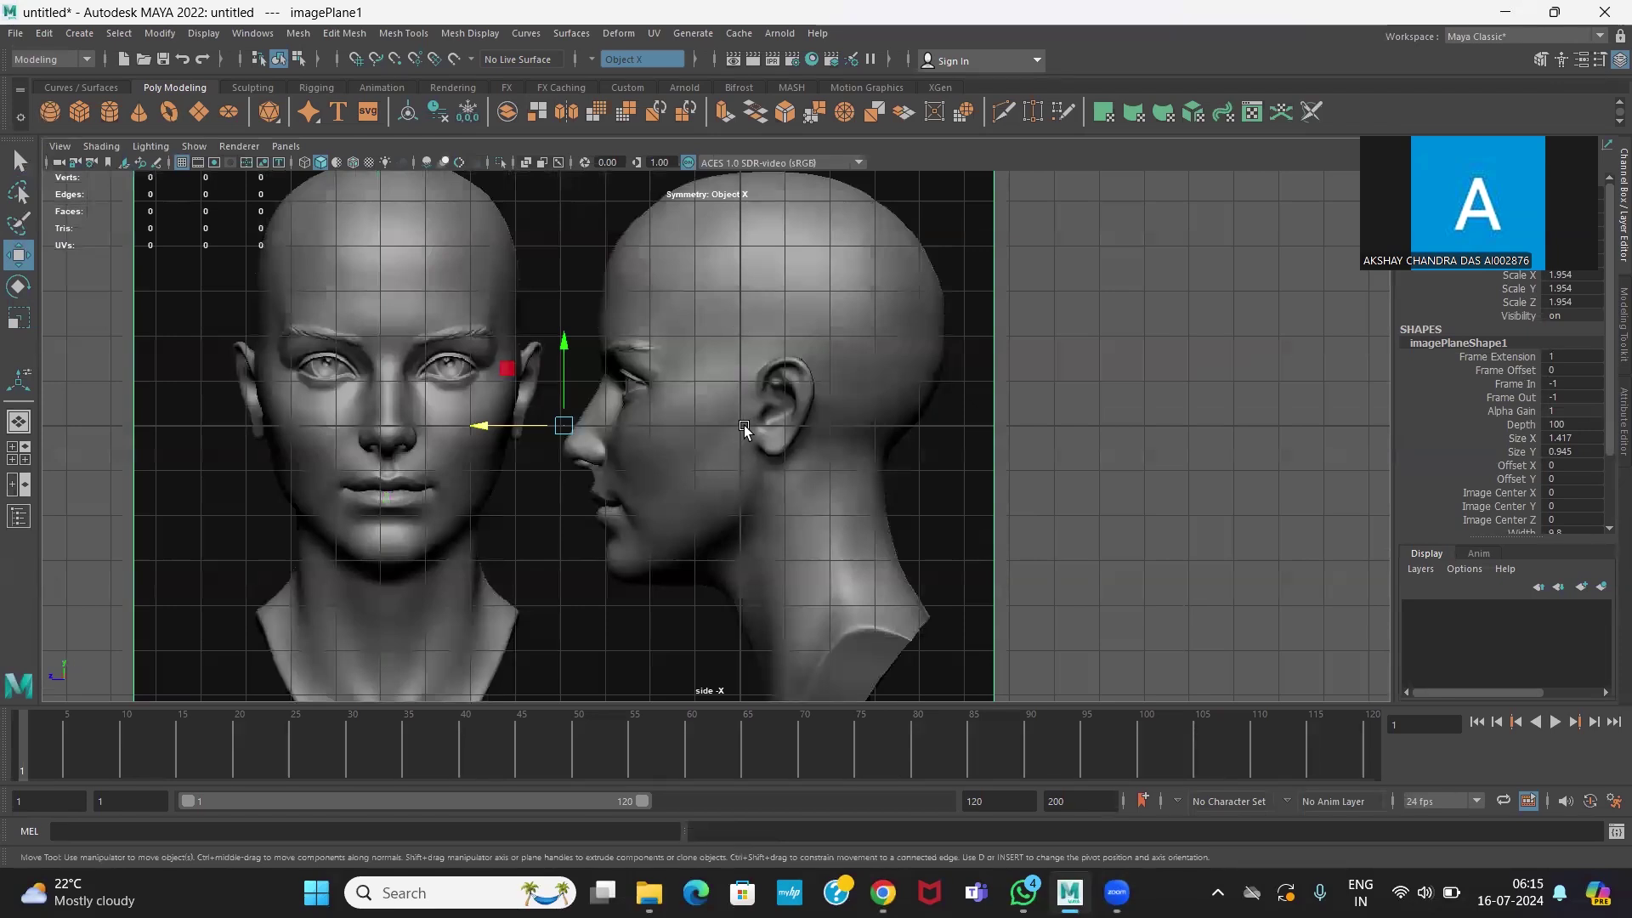
{"action": "scroll", "coordinate": [743, 425], "scroll_direction": "down", "scroll_amount": 4}
{"action": "key", "text": "space"}
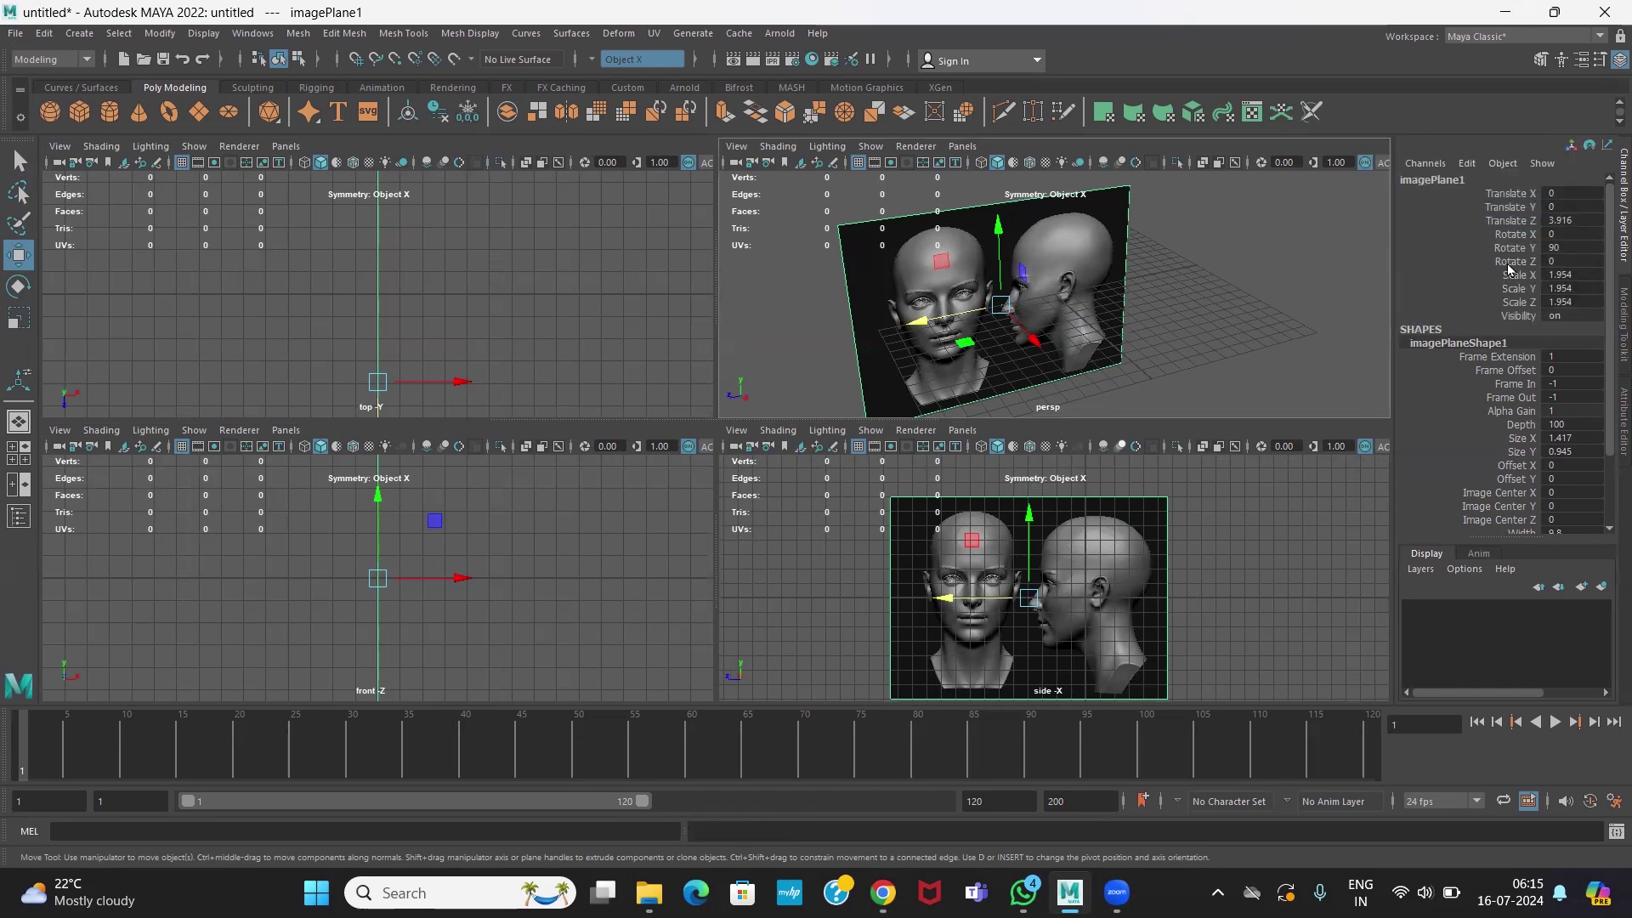
- Duplicate the image plane and set Rotate Y to 0 on one of the two for the front view
{"action": "double_click", "coordinate": [1566, 249]}
{"action": "type", "text": "0"}
{"action": "key", "text": "Return"}
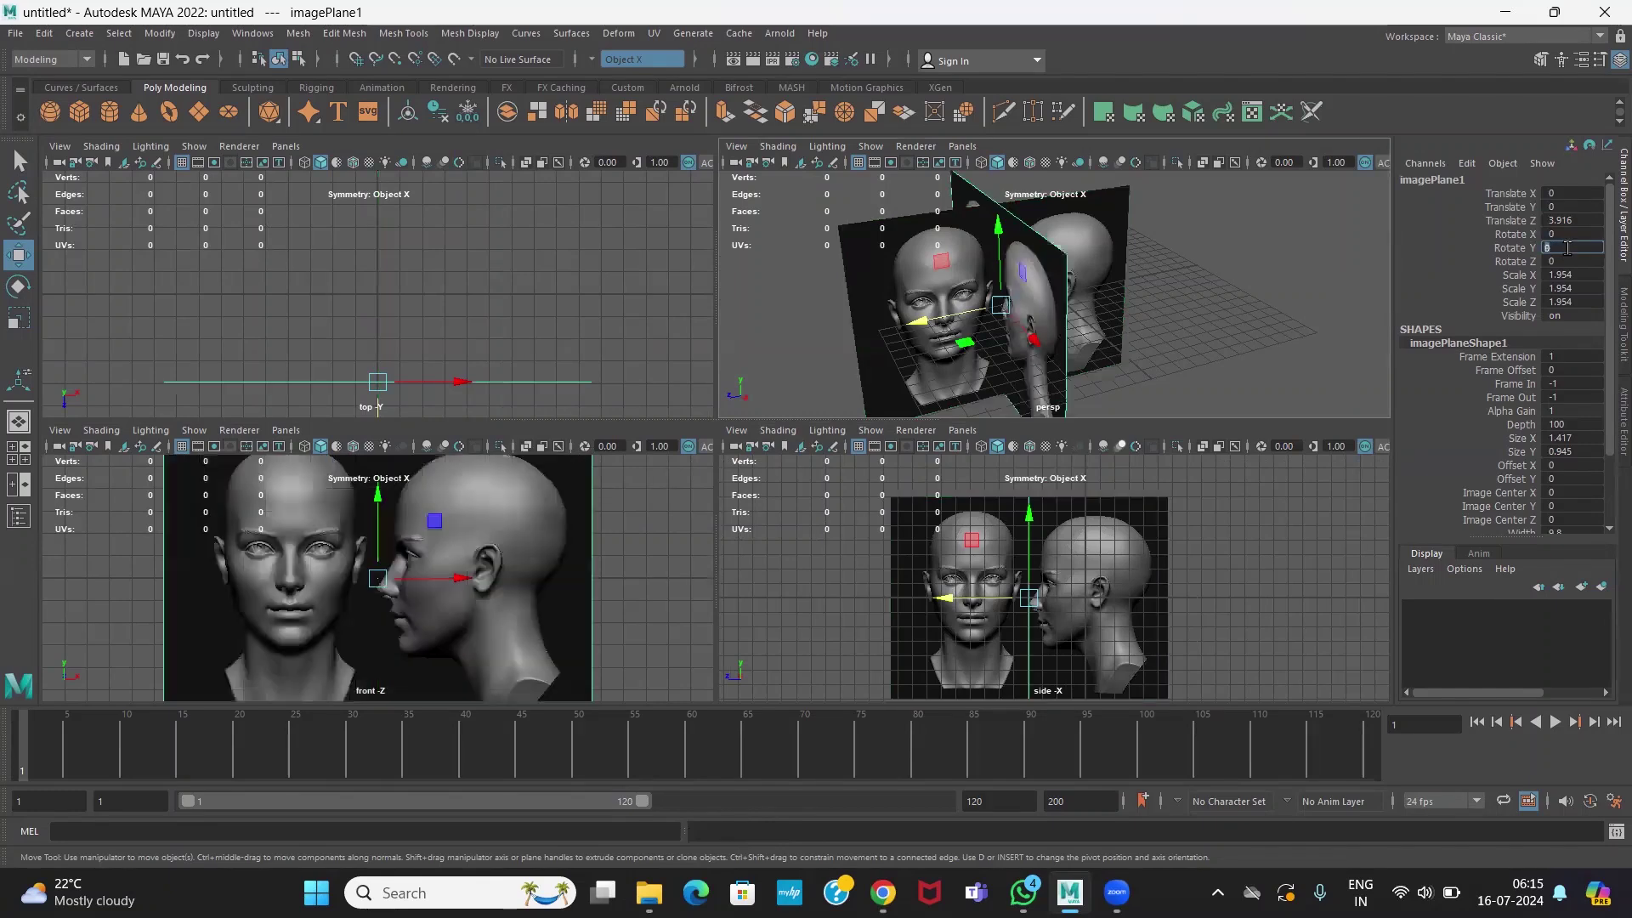
- Move the front image plane to about 3.878 in X to centre the frontal face and back to about -10.987 in Z
{"action": "left_click_drag", "start_coordinate": [1097, 318], "coordinate": [1182, 350], "text": "alt"}
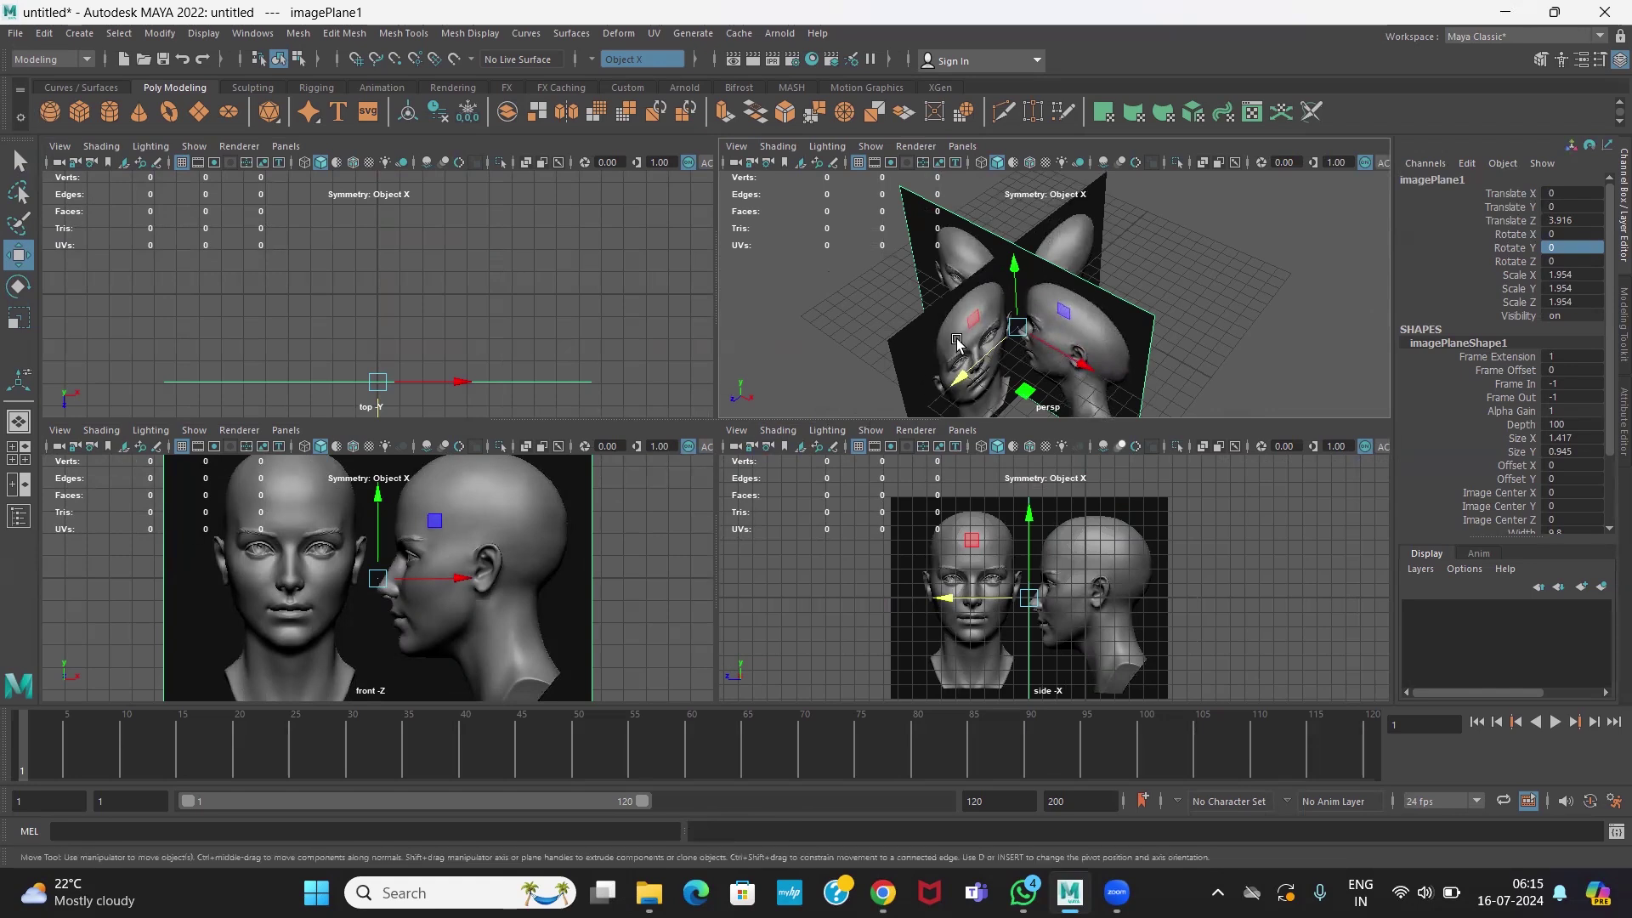
{"action": "left_click_drag", "start_coordinate": [452, 580], "coordinate": [539, 585]}
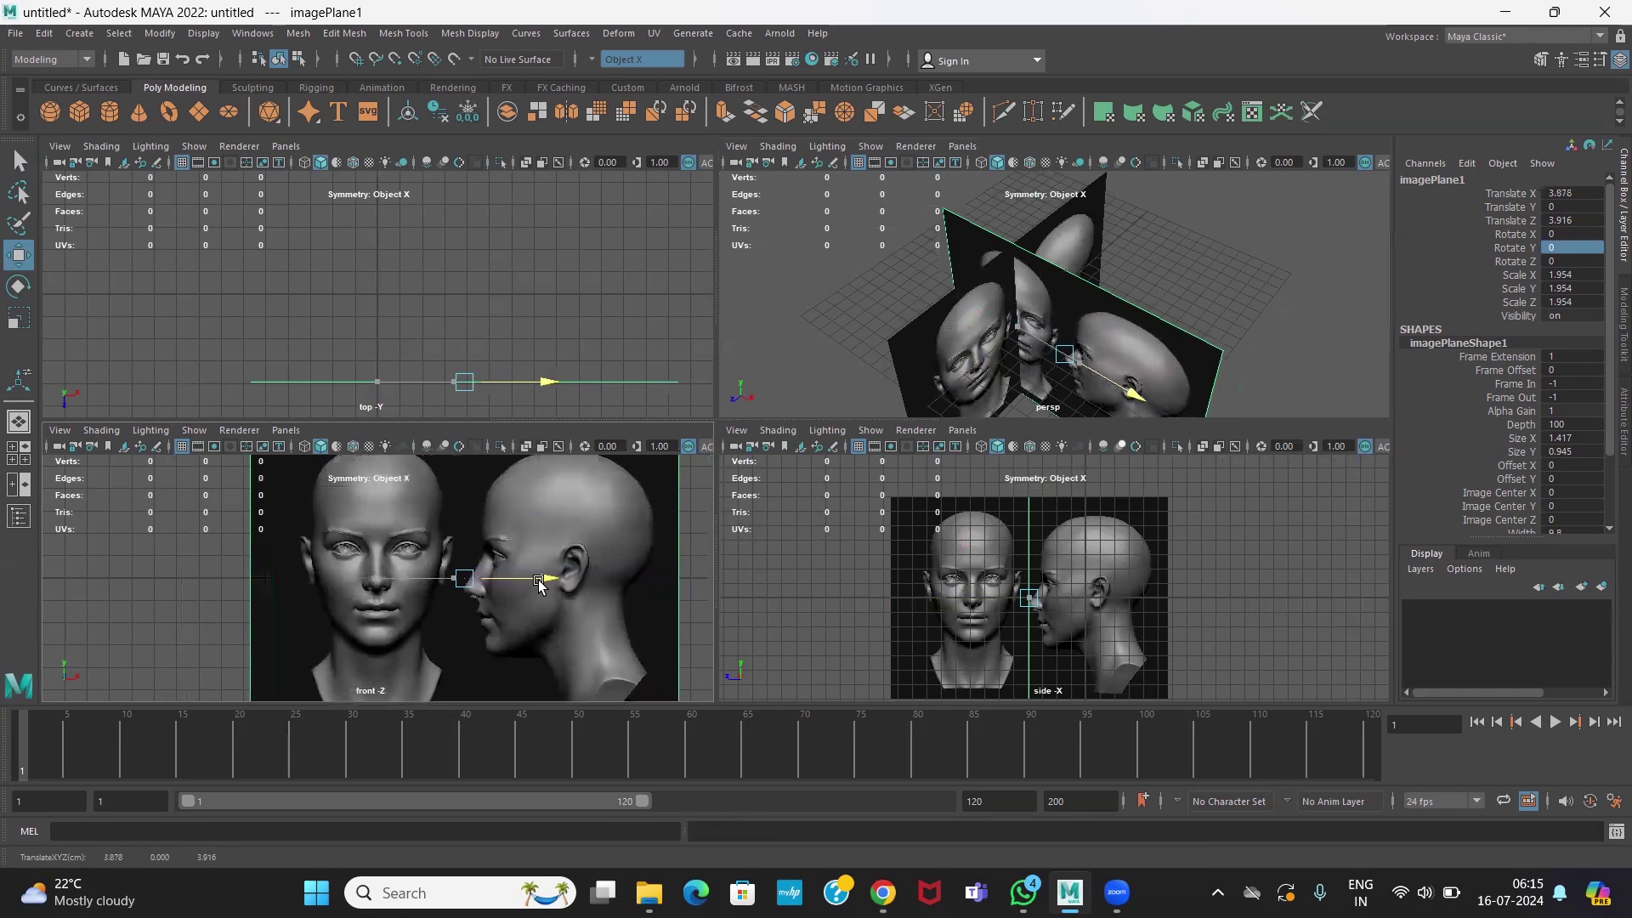
{"action": "middle_click_drag", "start_coordinate": [411, 502], "coordinate": [414, 560], "text": "alt"}
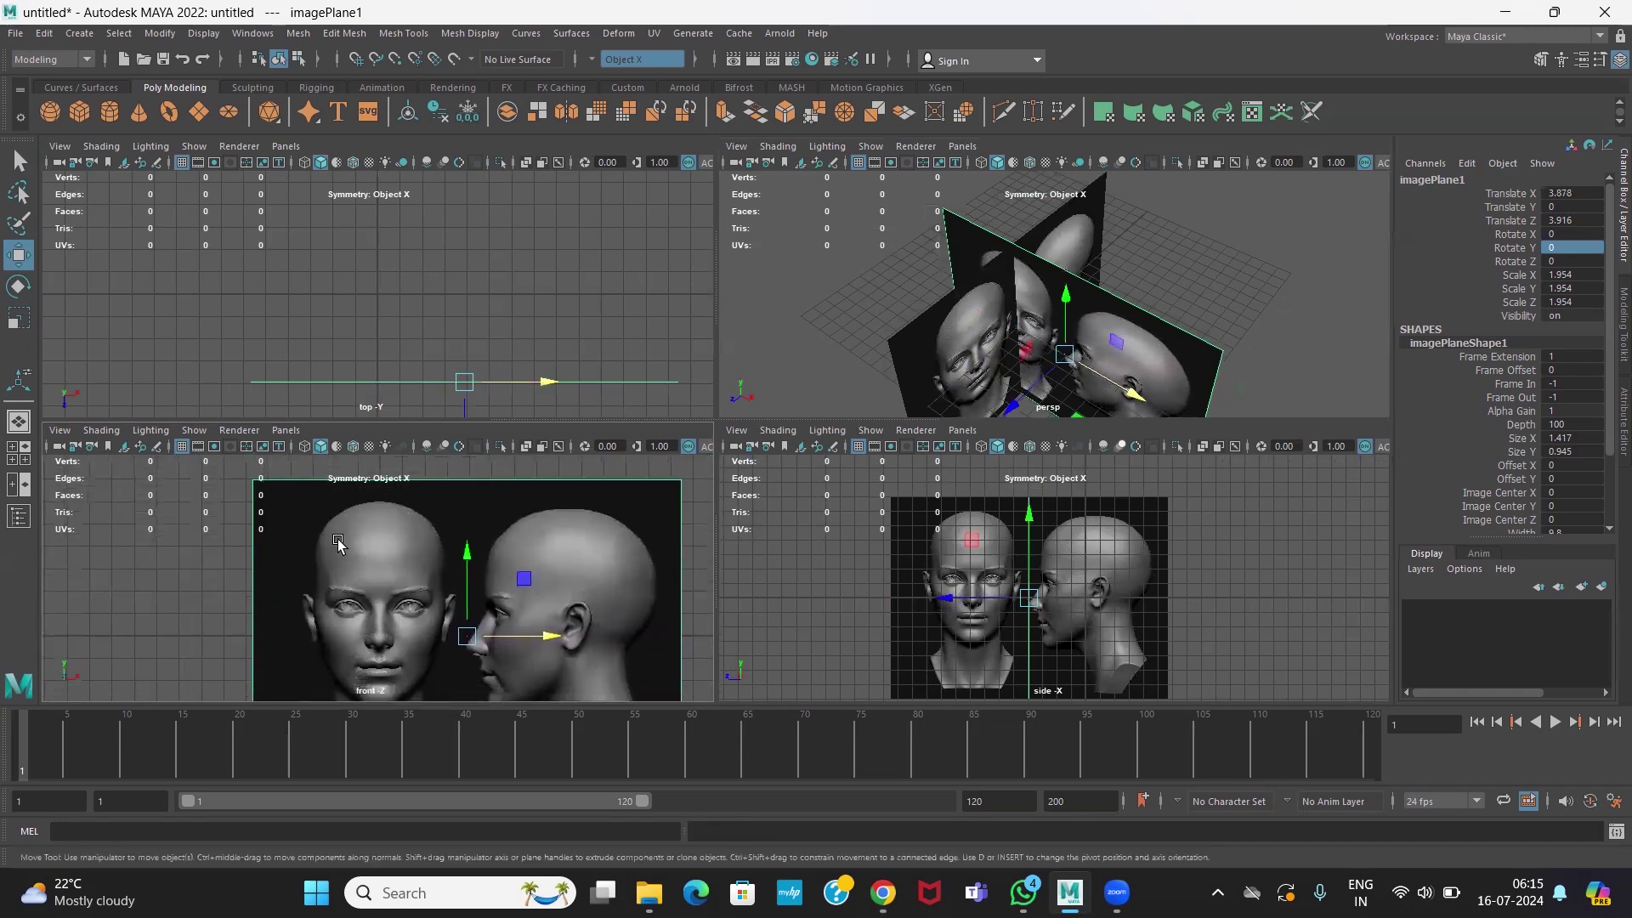
{"action": "left_click_drag", "start_coordinate": [1008, 406], "coordinate": [1148, 178]}
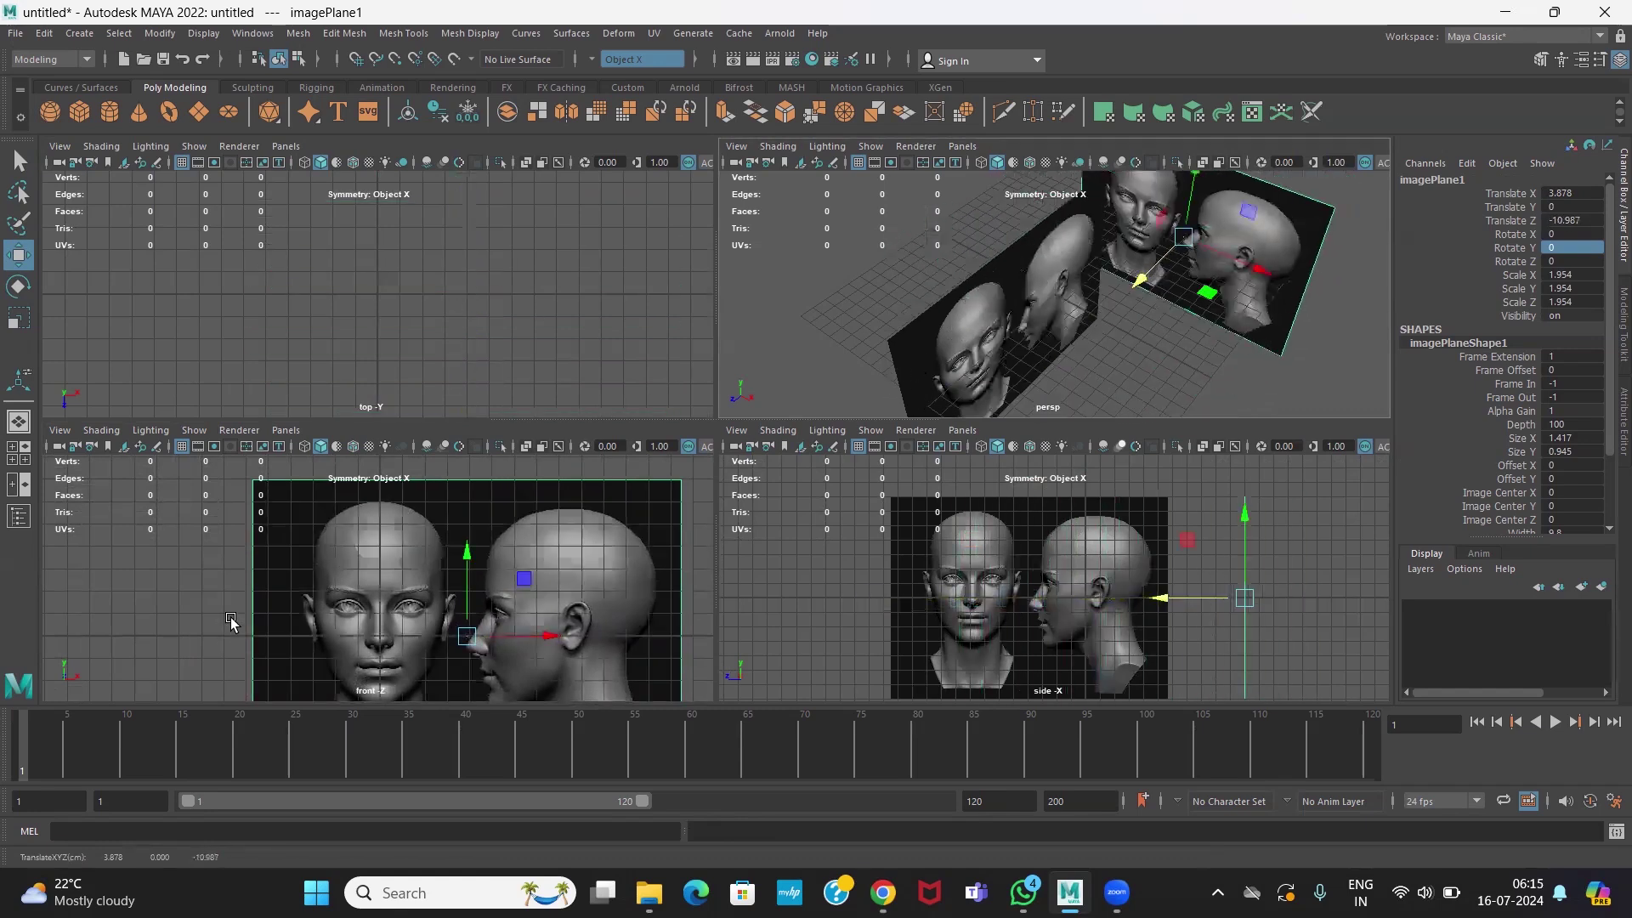
- Move the side reference image plane away from the grid centre to about -12.903 in X
{"action": "left_click", "coordinate": [959, 327]}
{"action": "left_click_drag", "start_coordinate": [1067, 360], "coordinate": [935, 267]}
{"action": "left_click_drag", "start_coordinate": [1024, 386], "coordinate": [1087, 324], "text": "alt"}
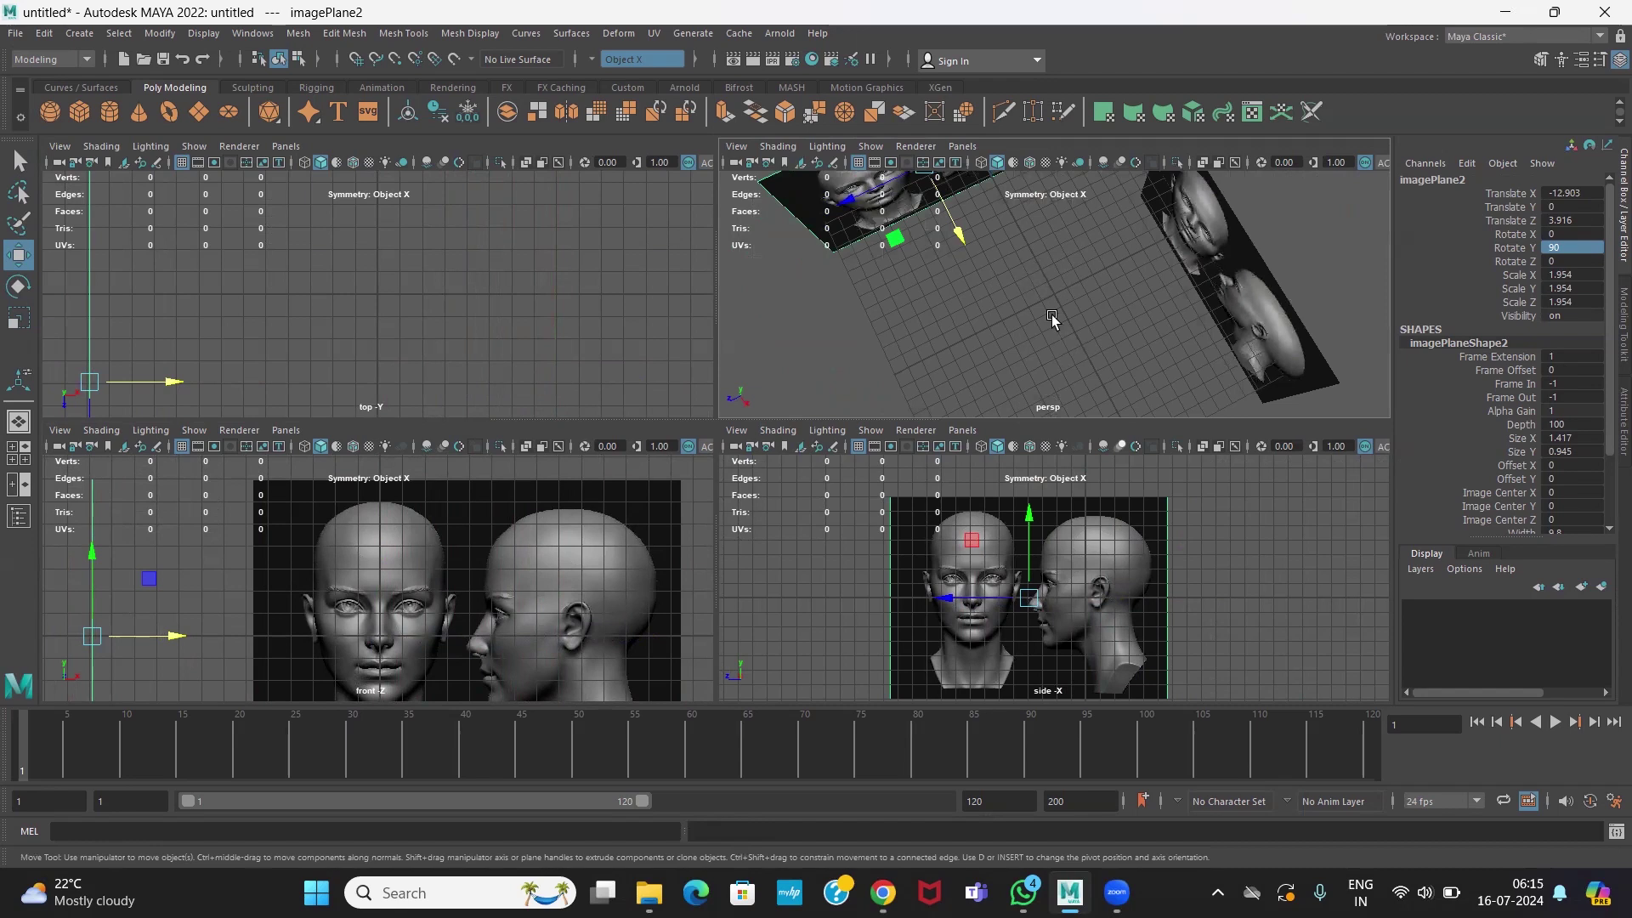
{"action": "left_click_drag", "start_coordinate": [1050, 314], "coordinate": [1031, 340], "text": "alt"}
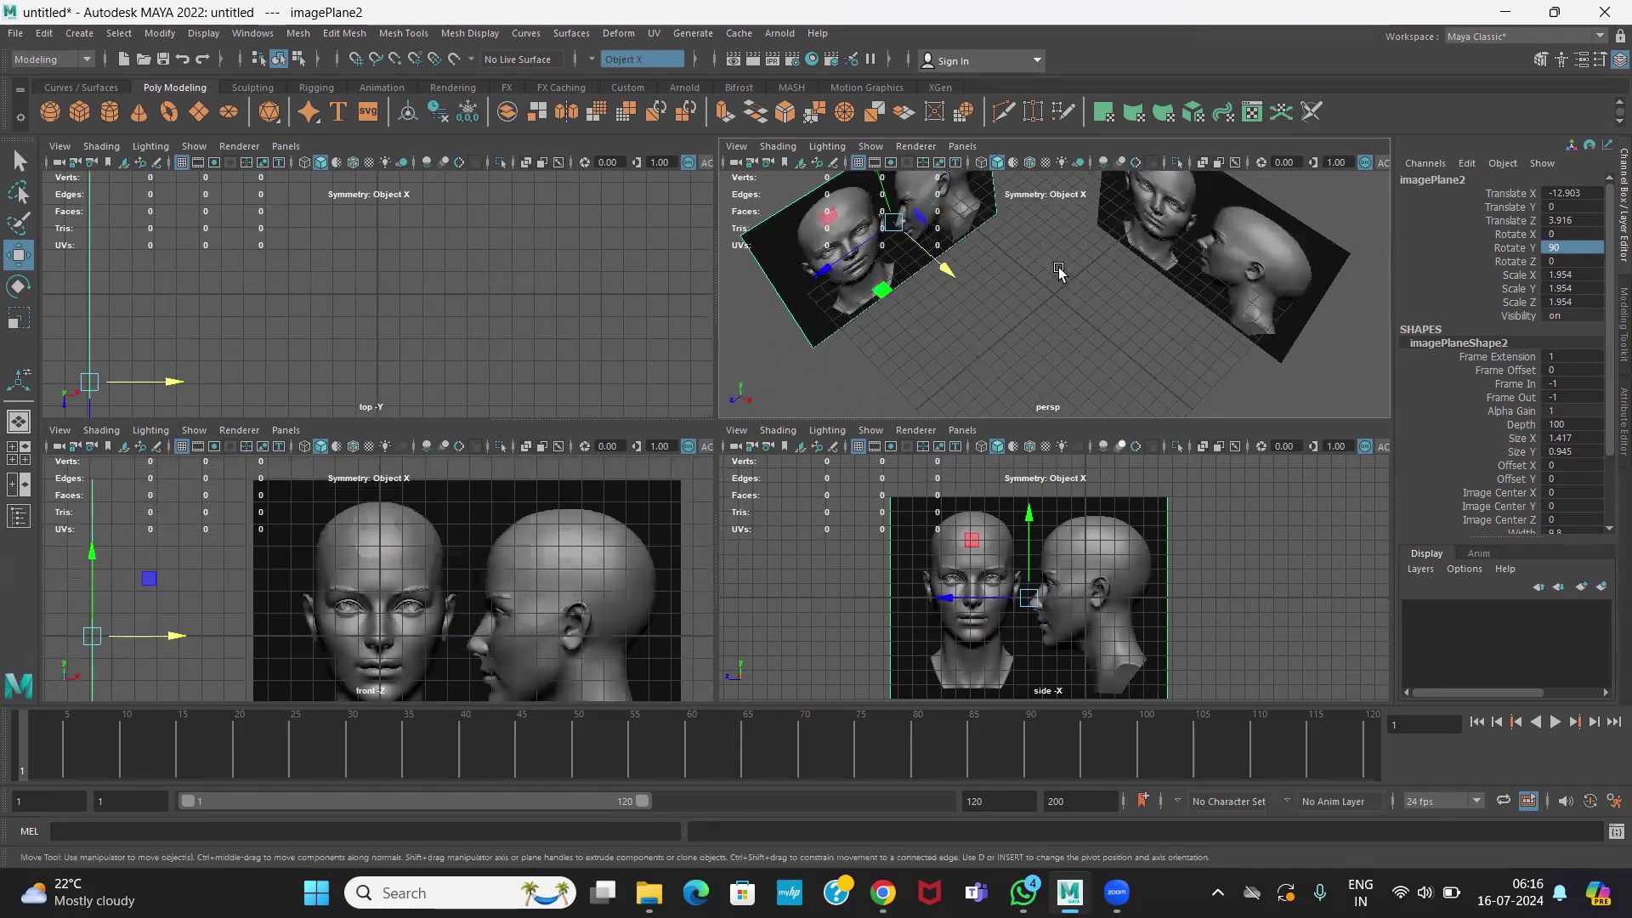
{"action": "left_click_drag", "start_coordinate": [1028, 352], "coordinate": [994, 345], "text": "alt"}
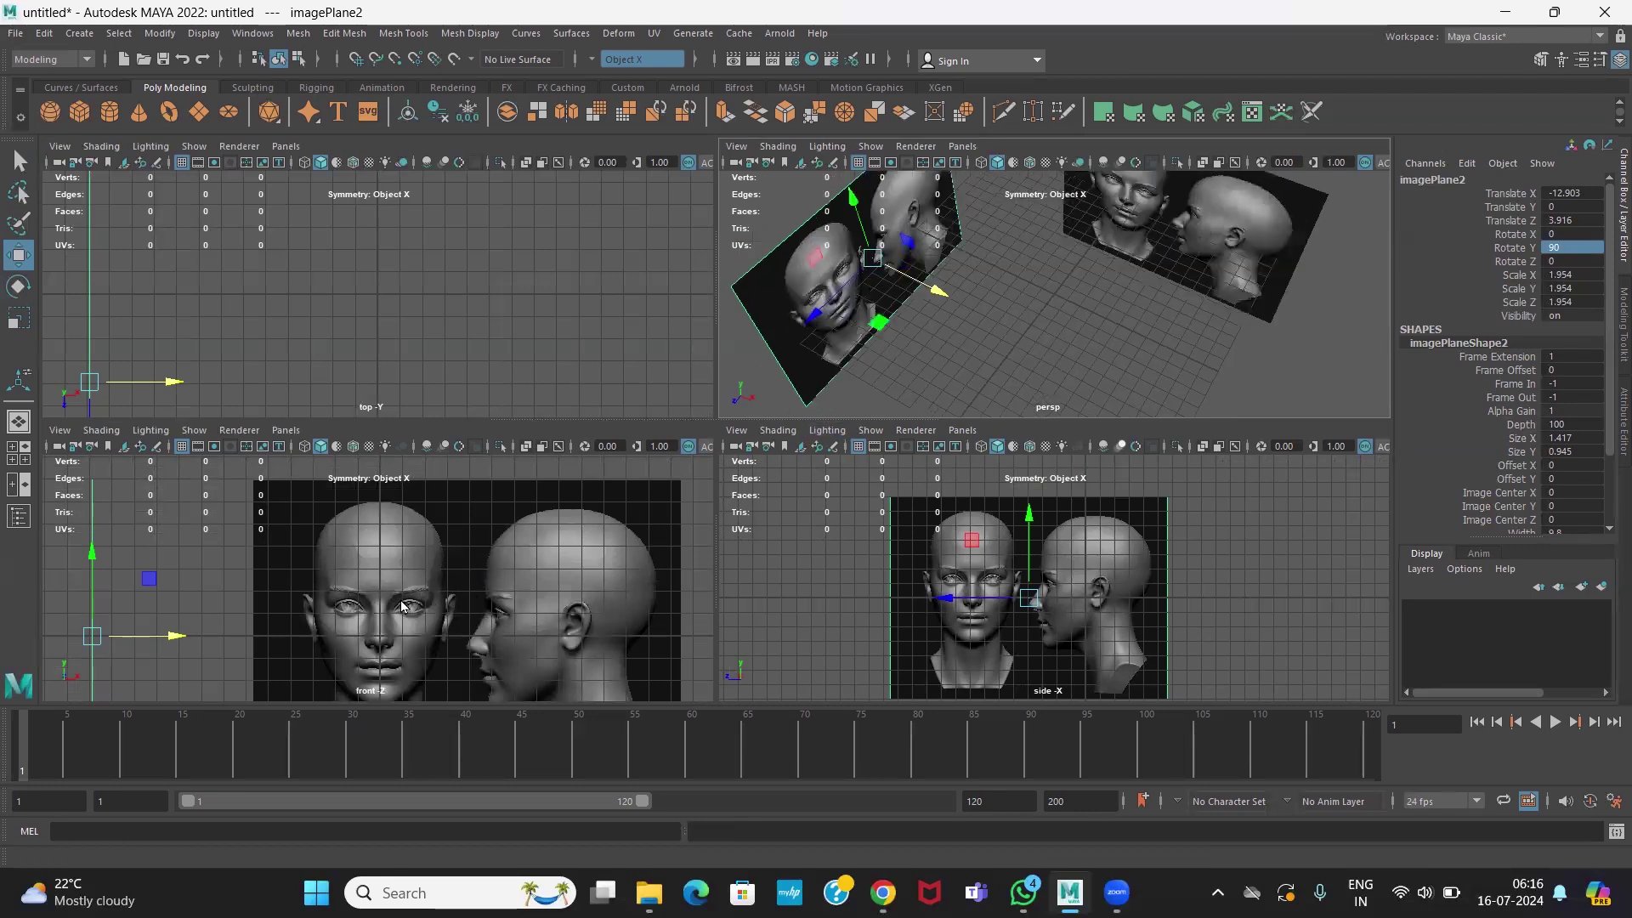
- Examine the frontal face's alignment with the grid centre in the front view and both planes' placement in perspective
{"action": "key", "text": "space"}
{"action": "scroll", "coordinate": [747, 623], "scroll_direction": "up", "scroll_amount": 5}
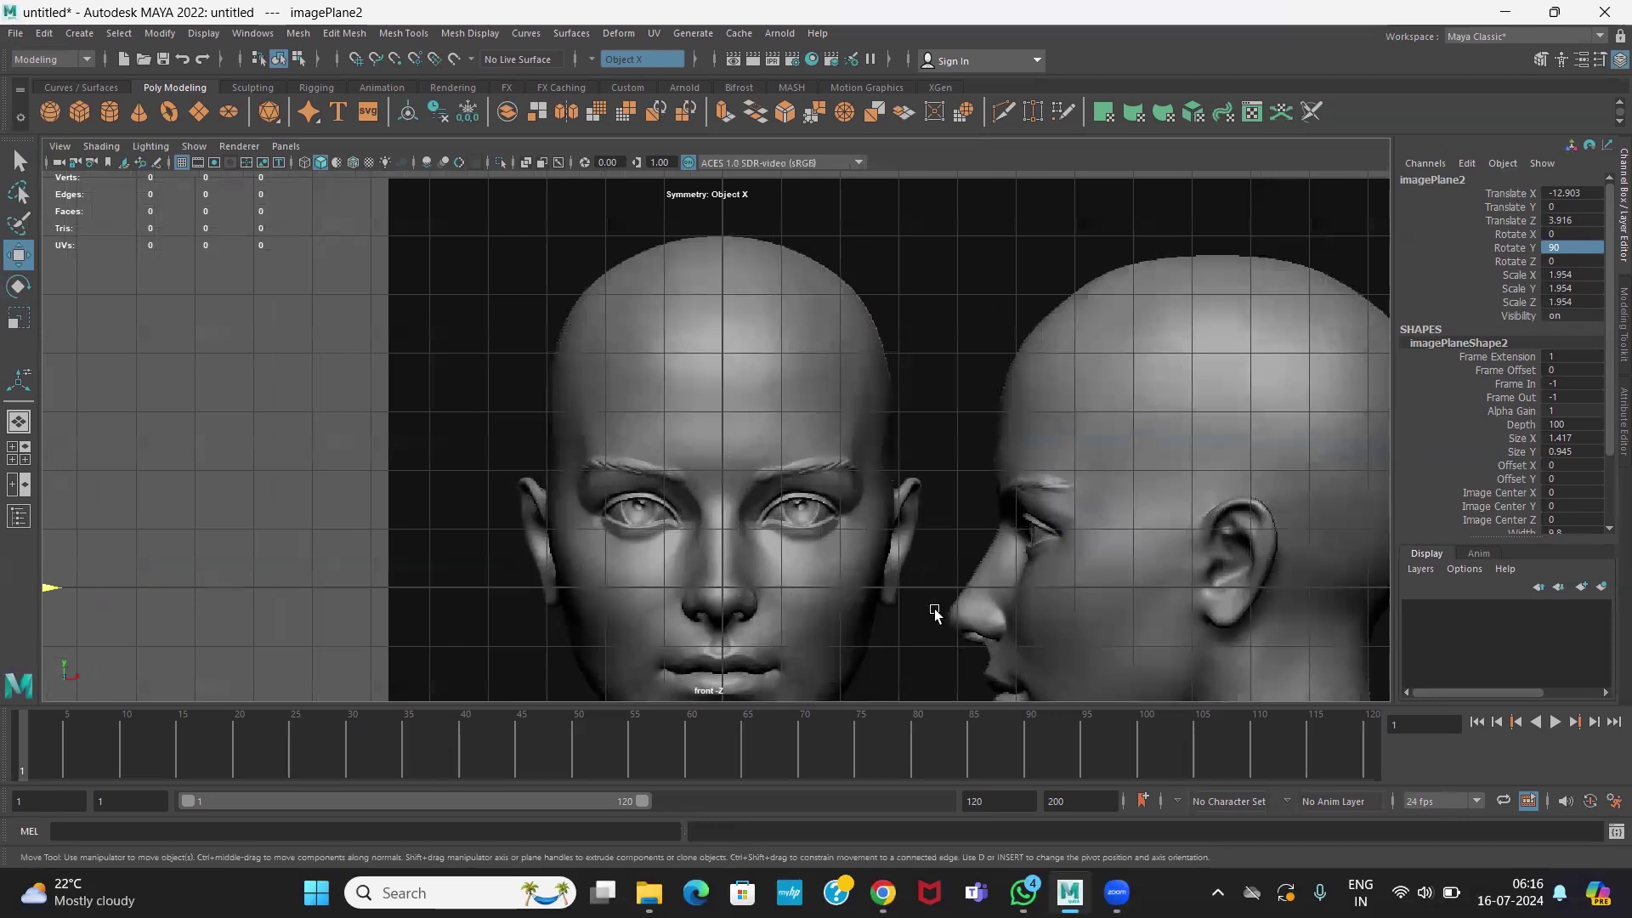
{"action": "scroll", "coordinate": [750, 574], "scroll_direction": "down", "scroll_amount": 3}
{"action": "middle_click_drag", "start_coordinate": [923, 640], "coordinate": [735, 556], "text": "alt"}
{"action": "scroll", "coordinate": [736, 557], "scroll_direction": "down", "scroll_amount": 2}
{"action": "key", "text": "space"}
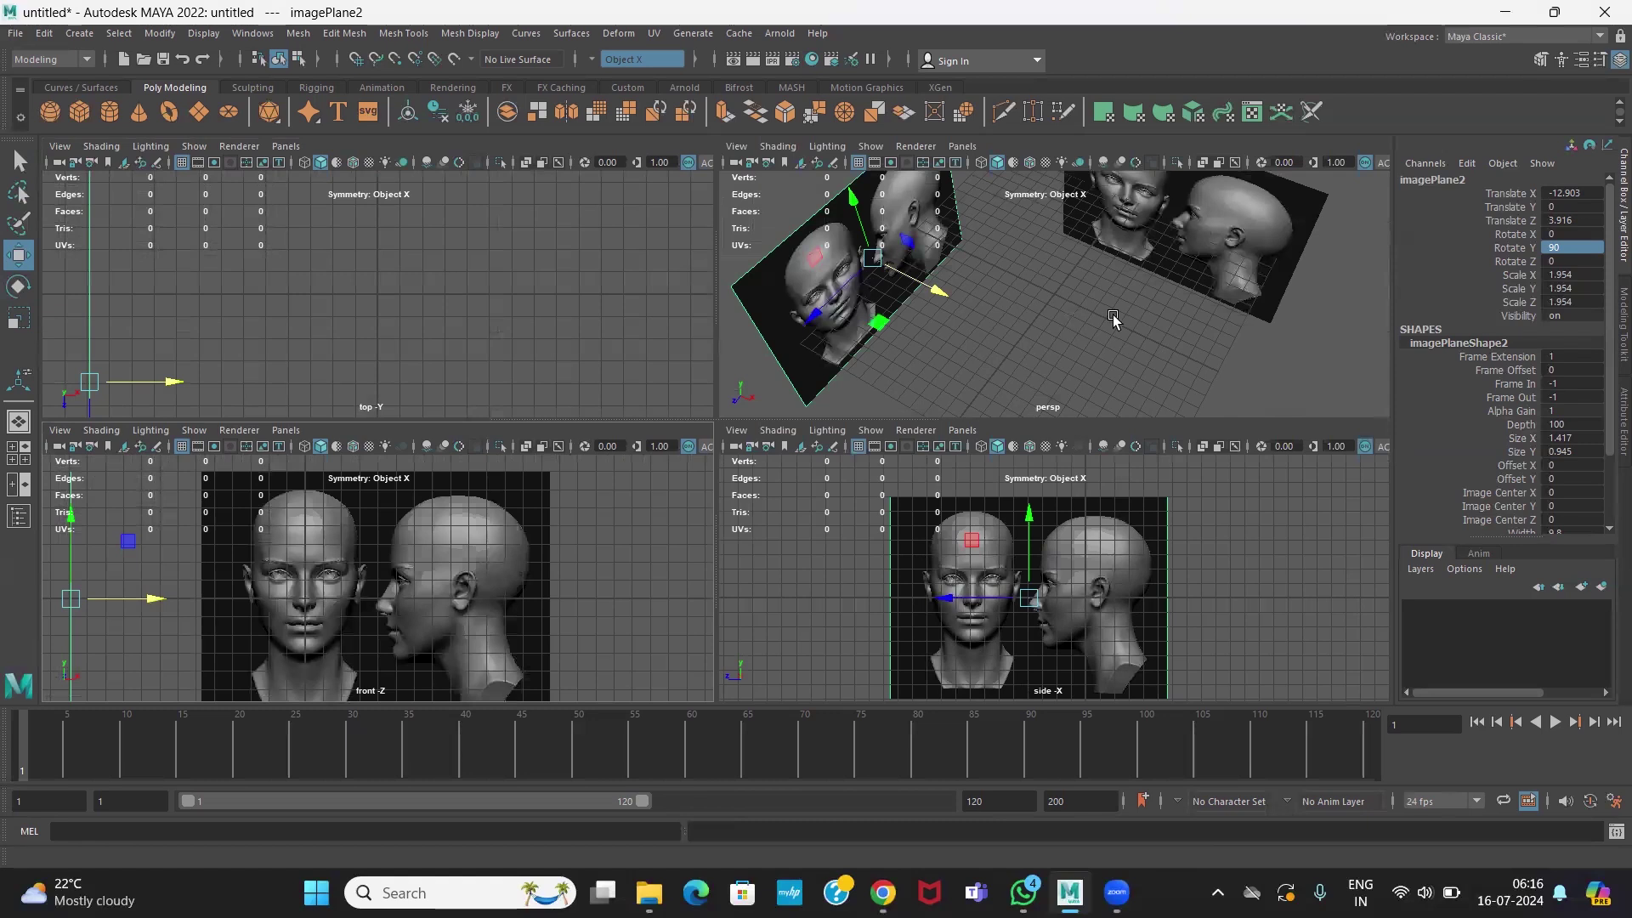
{"action": "left_click_drag", "start_coordinate": [1113, 317], "coordinate": [1084, 325], "text": "alt"}
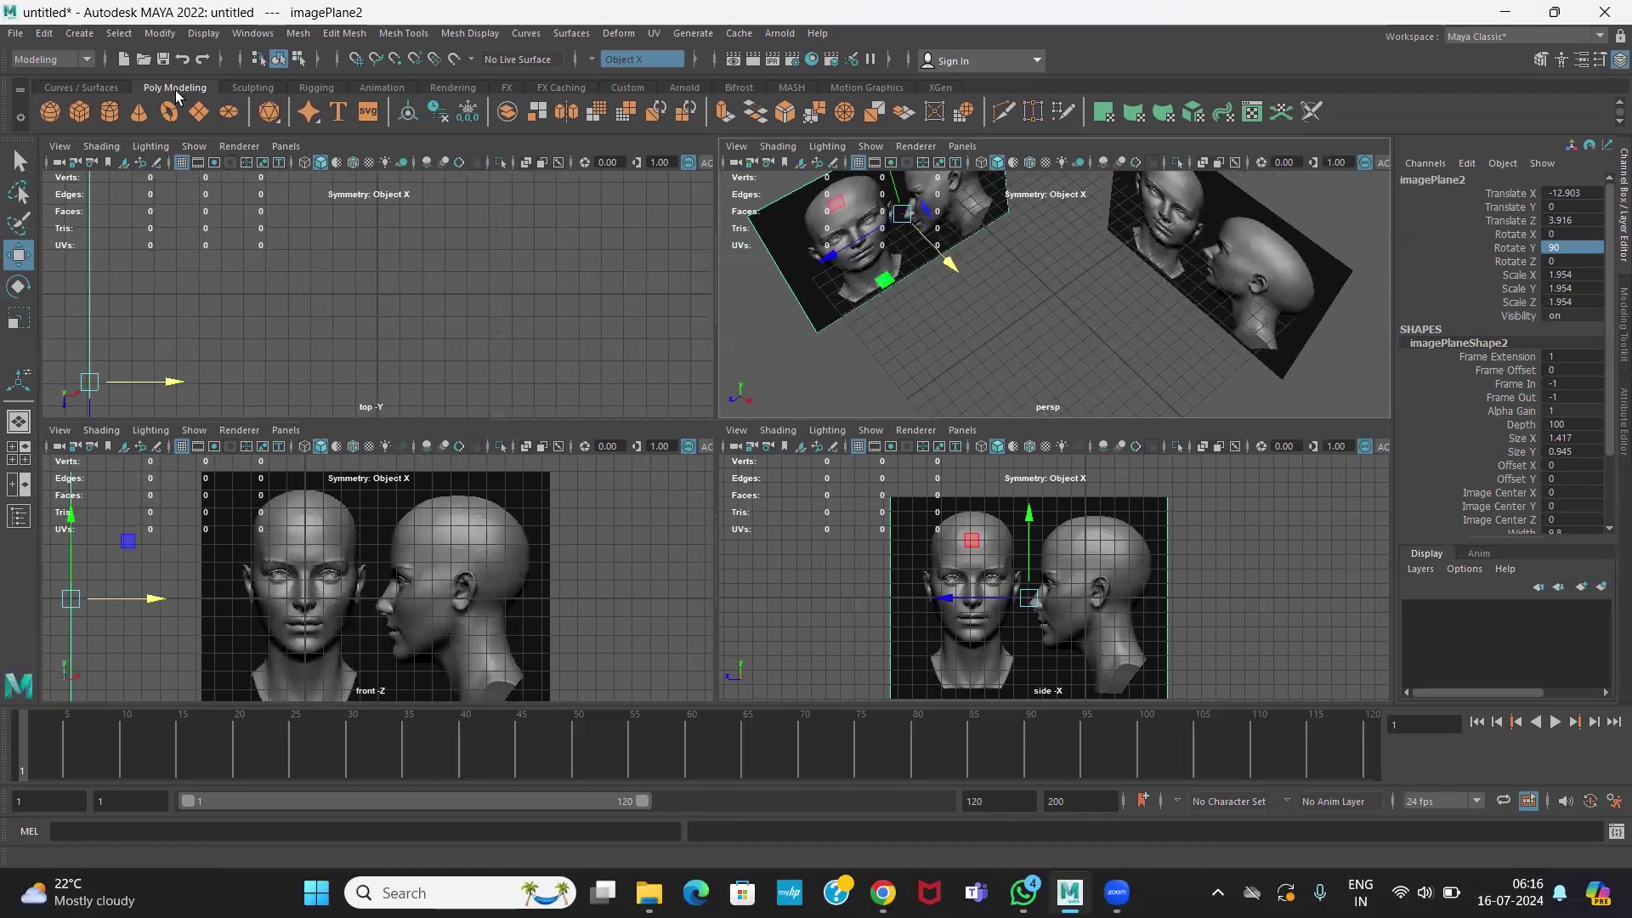
- Create a polygon cube at the origin and scale it uniformly to about 8.327 to roughly cover the head
{"action": "left_click", "coordinate": [81, 121]}
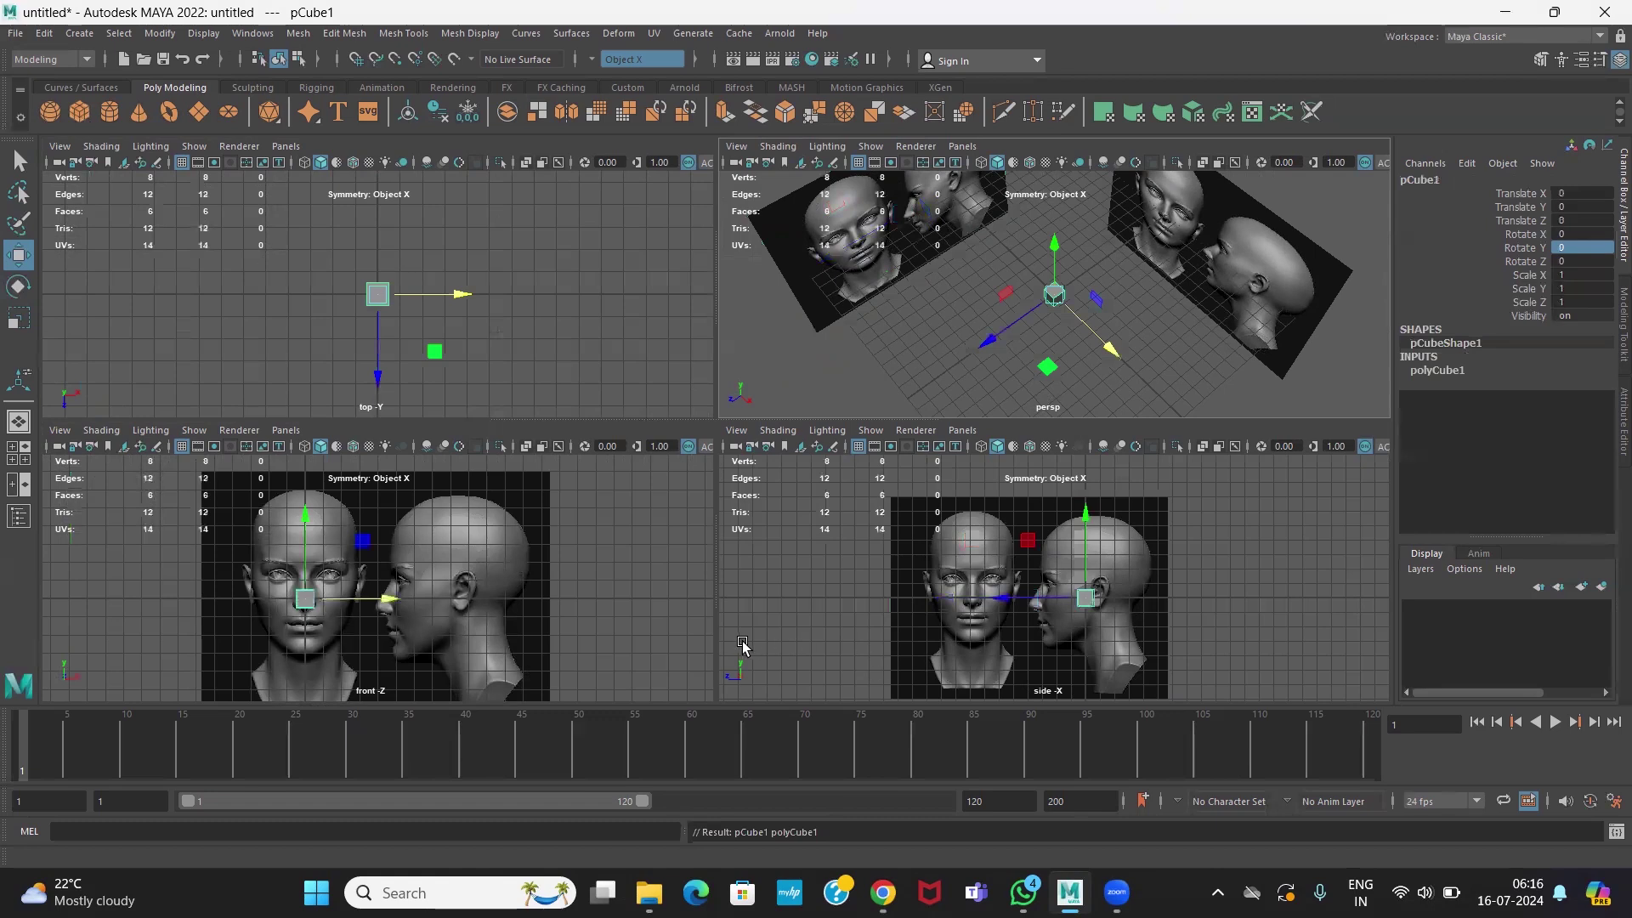
{"action": "key", "text": "r"}
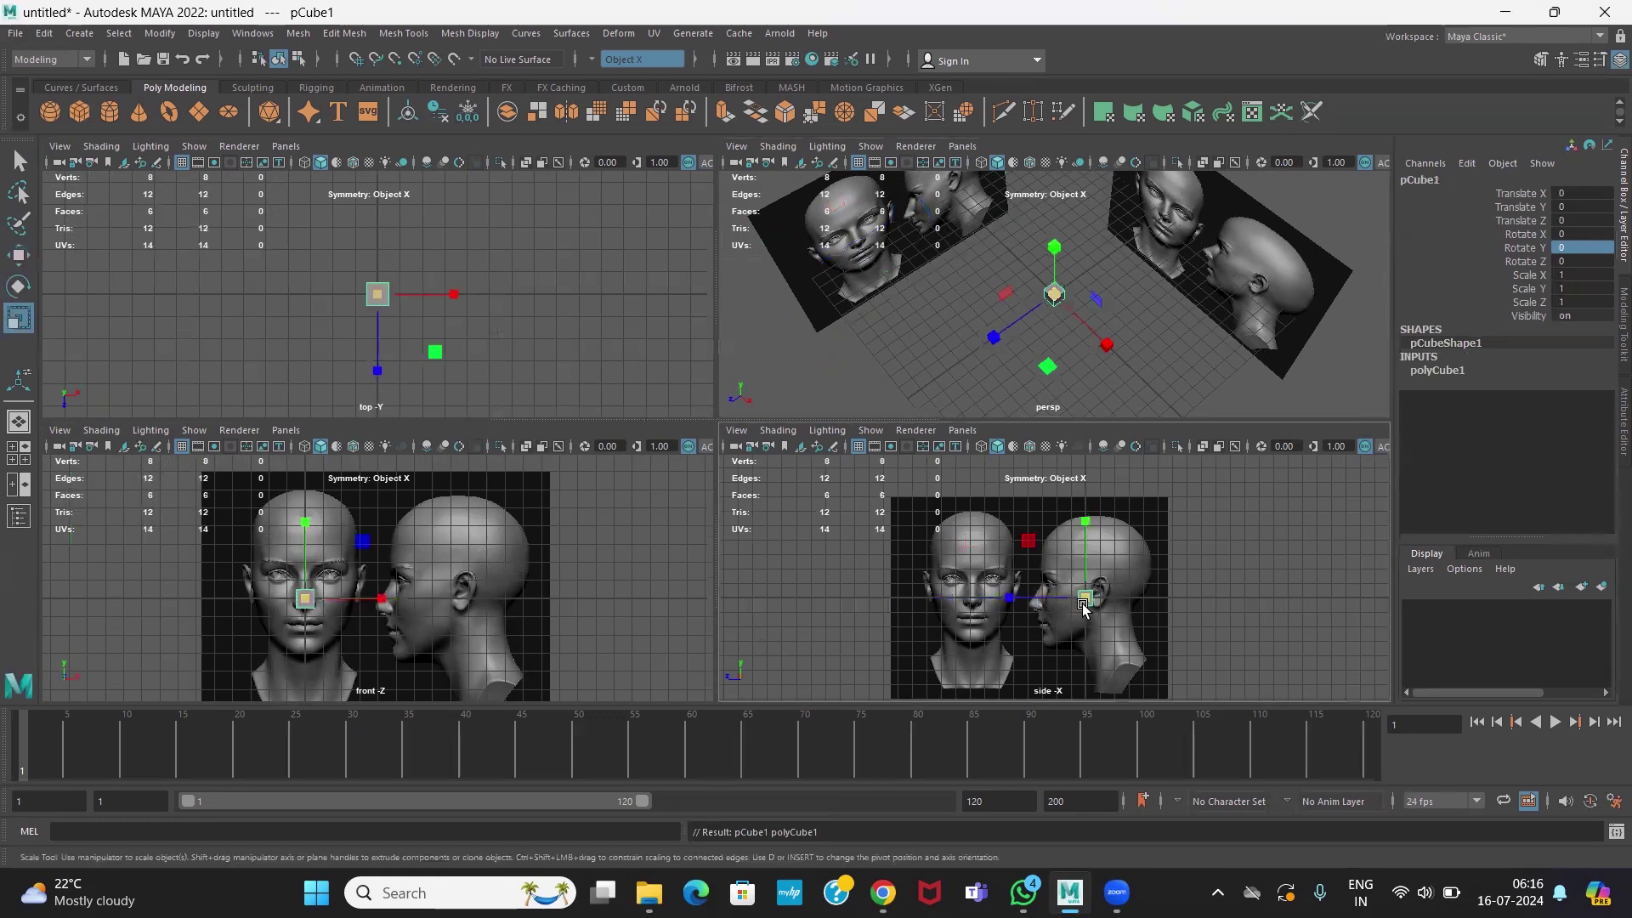
{"action": "left_click_drag", "start_coordinate": [1089, 600], "coordinate": [1181, 636]}
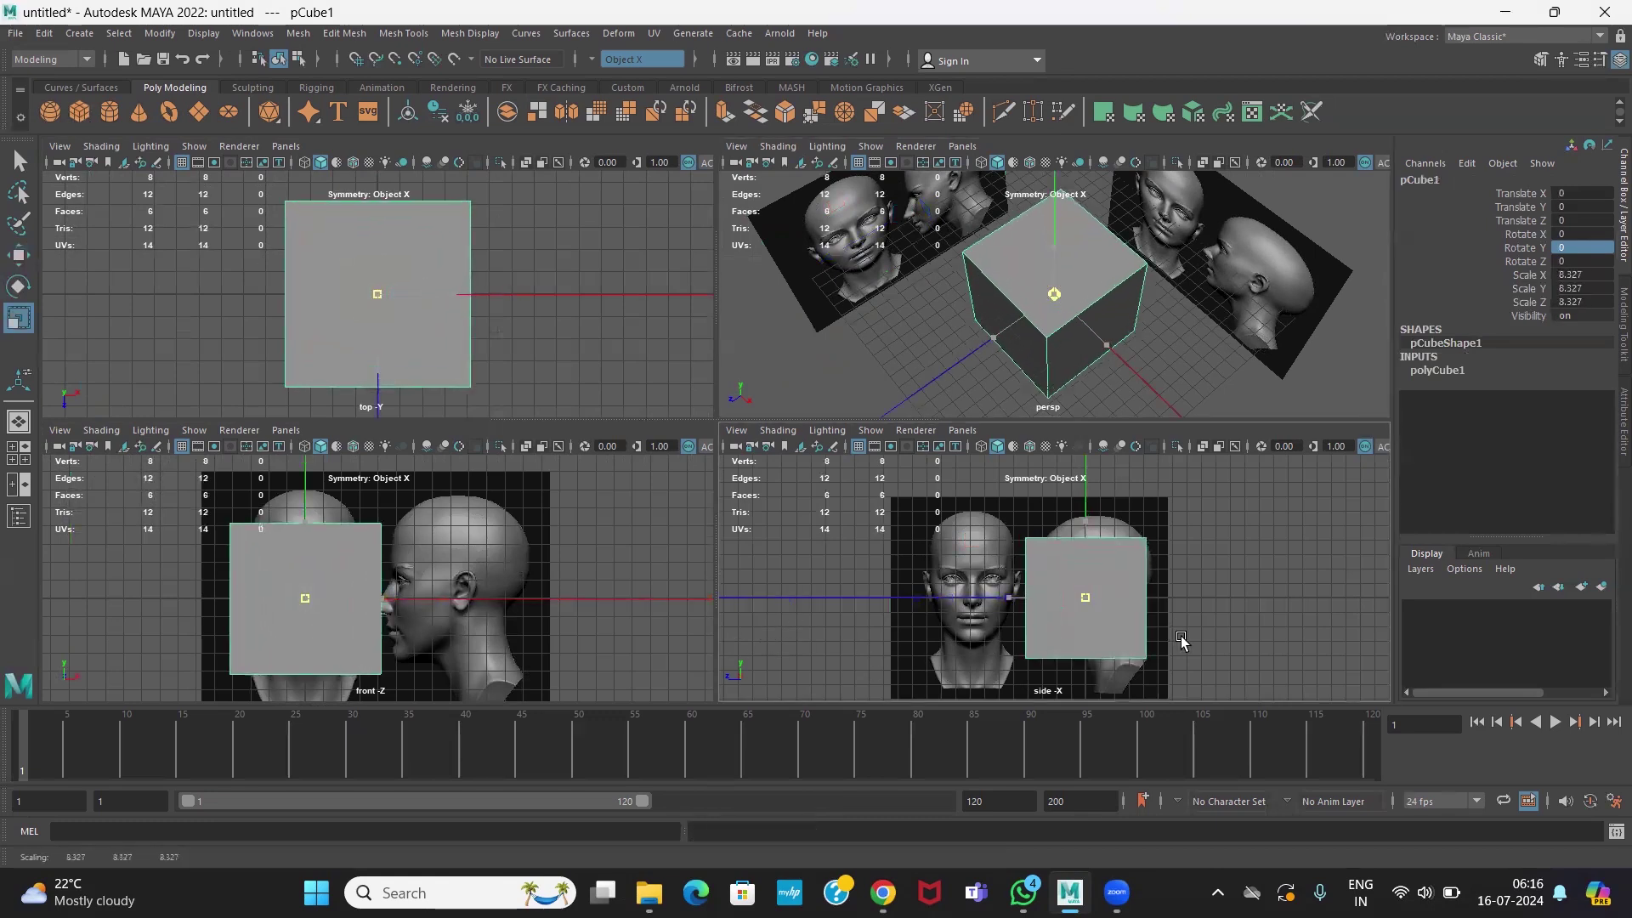
- Display the side and front views in wireframe and hide their grids so the head references show through the cube
{"action": "key", "text": "4"}
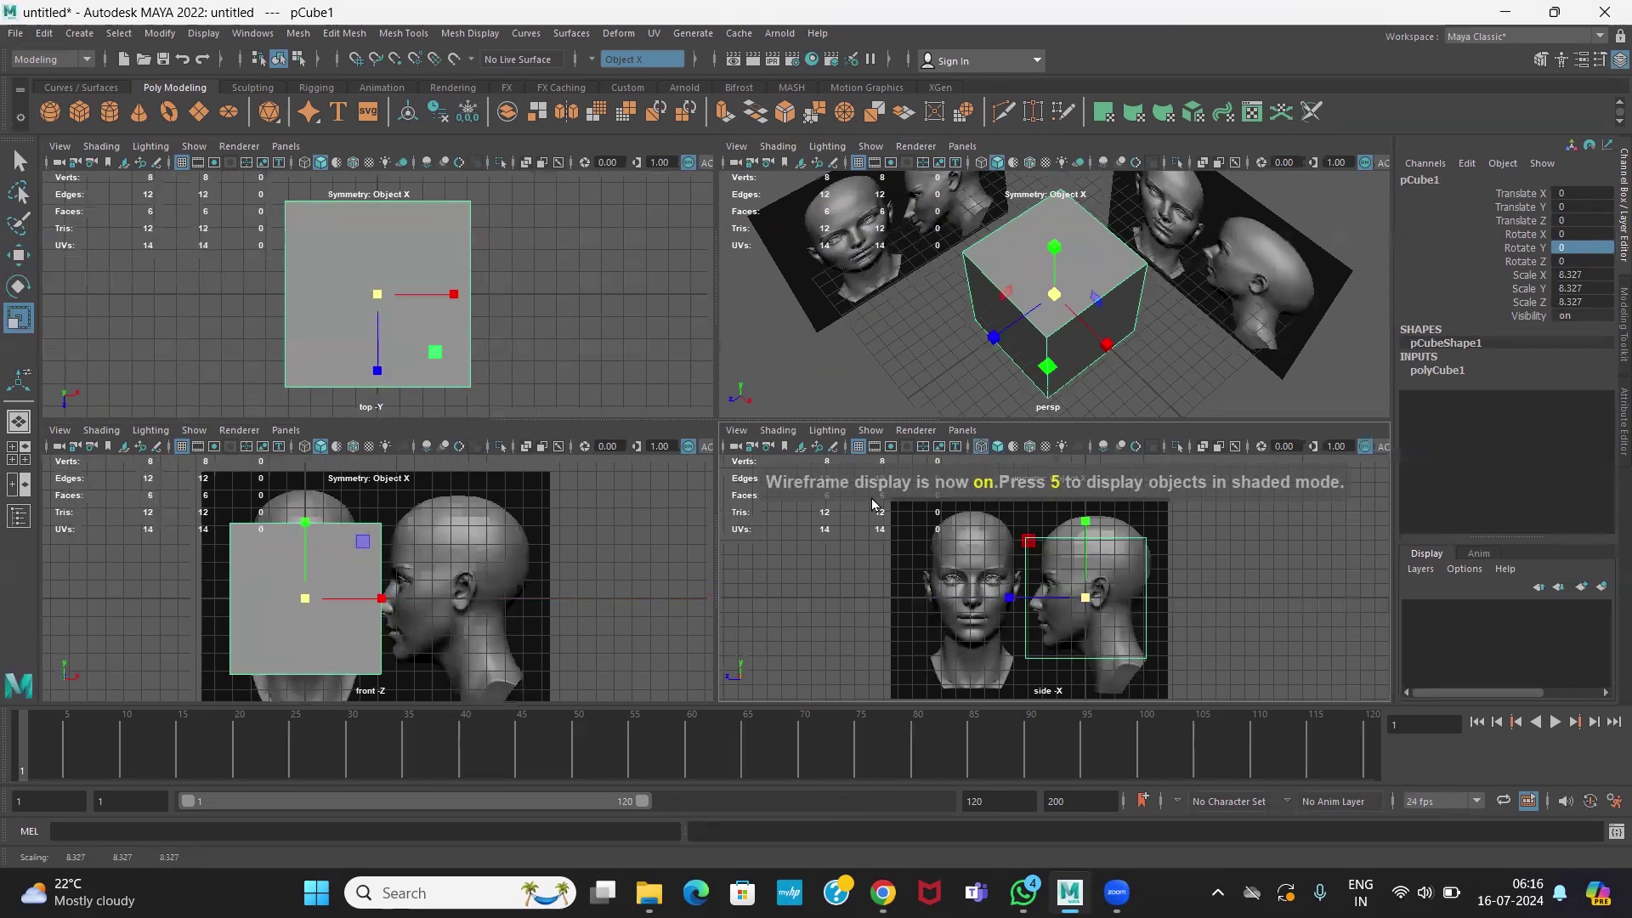
{"action": "left_click", "coordinate": [859, 447]}
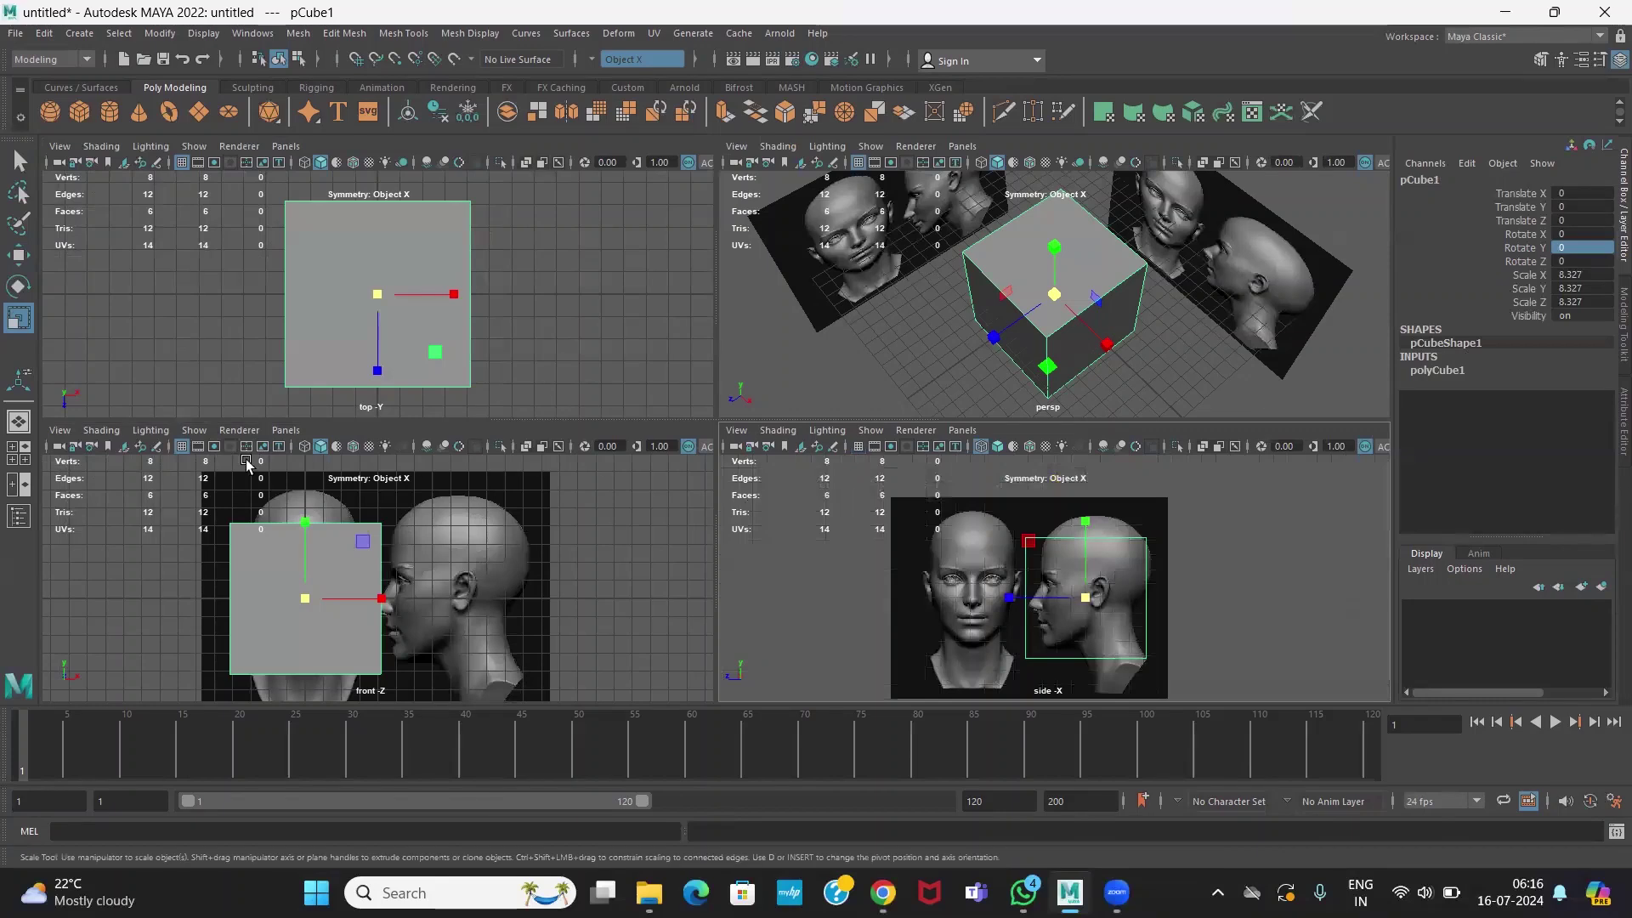
{"action": "left_click", "coordinate": [181, 448]}
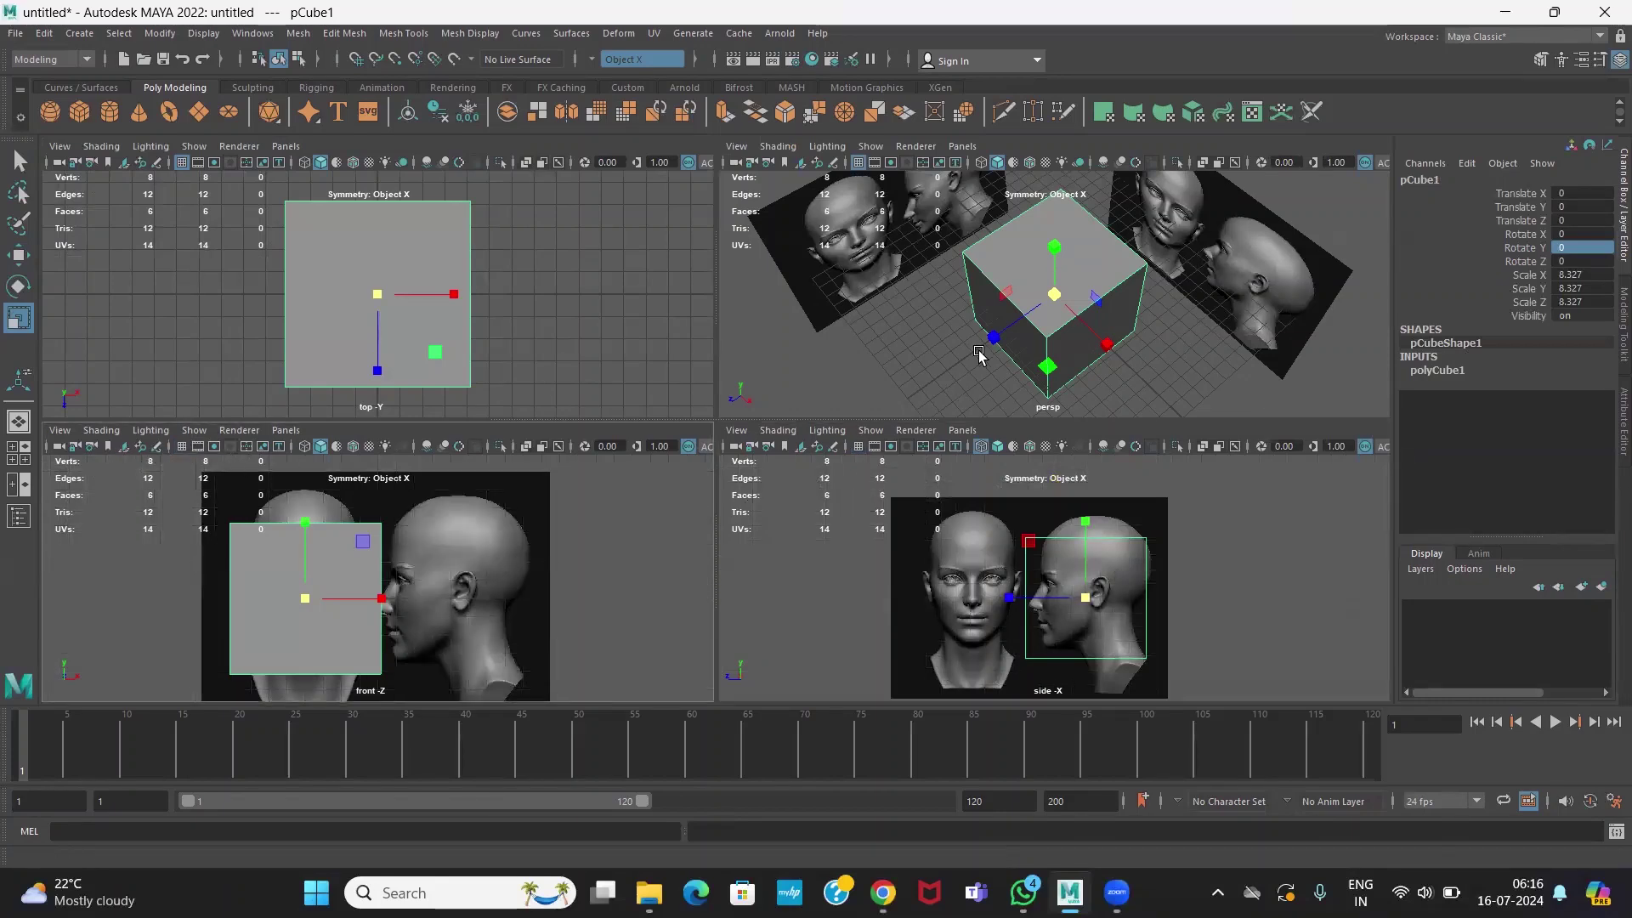
{"action": "left_click_drag", "start_coordinate": [933, 306], "coordinate": [898, 308], "text": "alt"}
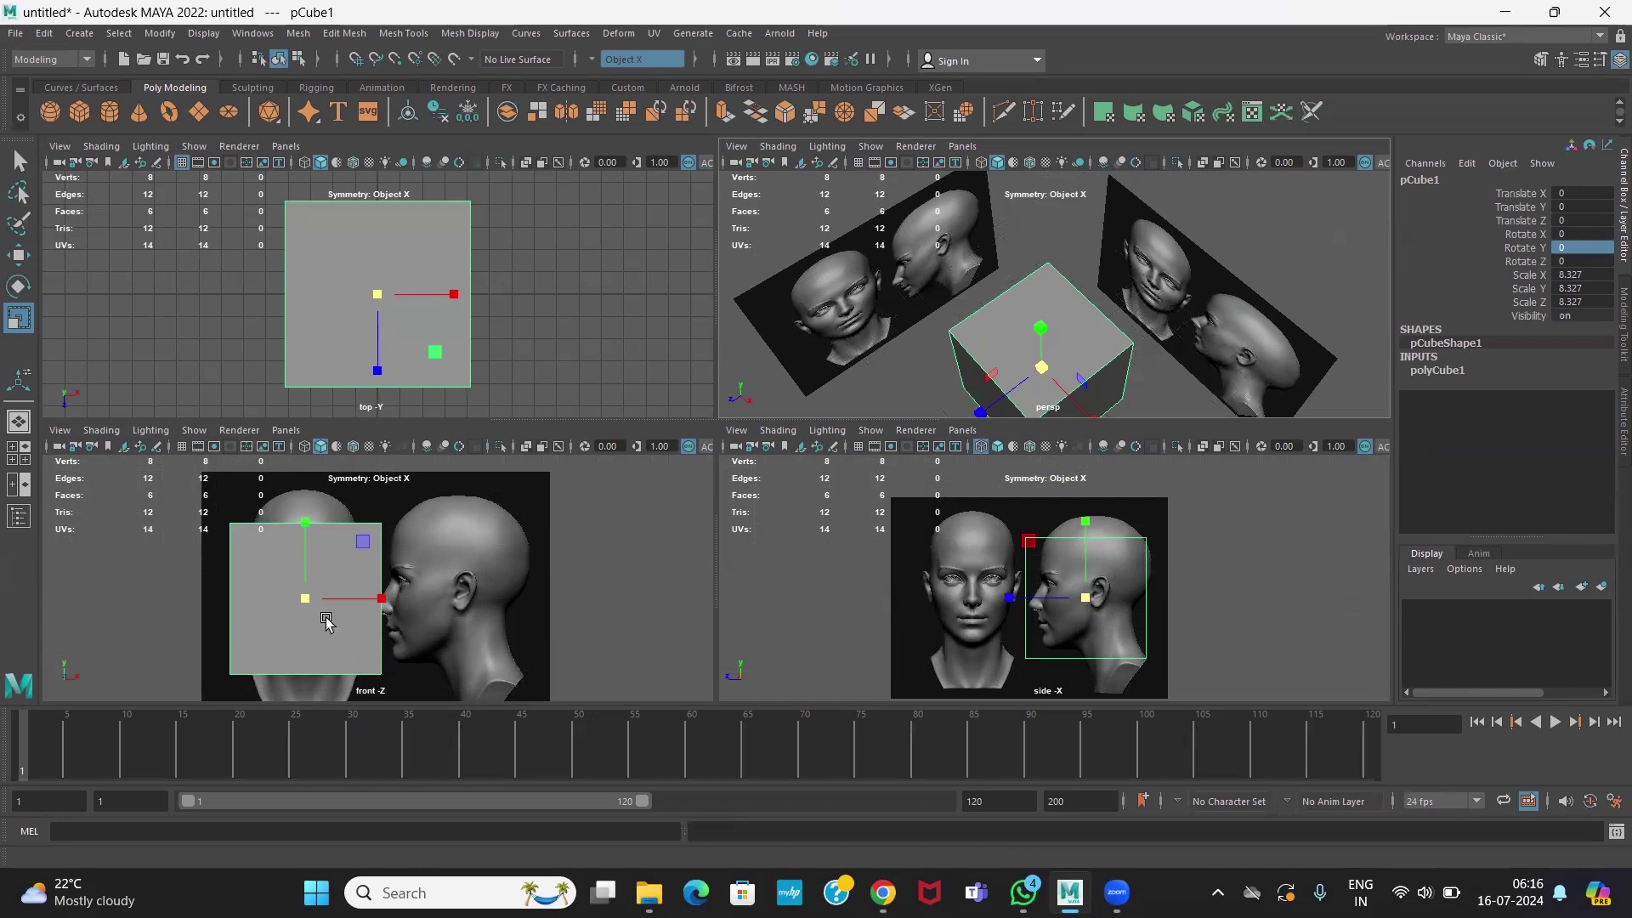
{"action": "key", "text": "4"}
{"action": "key", "text": "5"}
{"action": "key", "text": "4"}
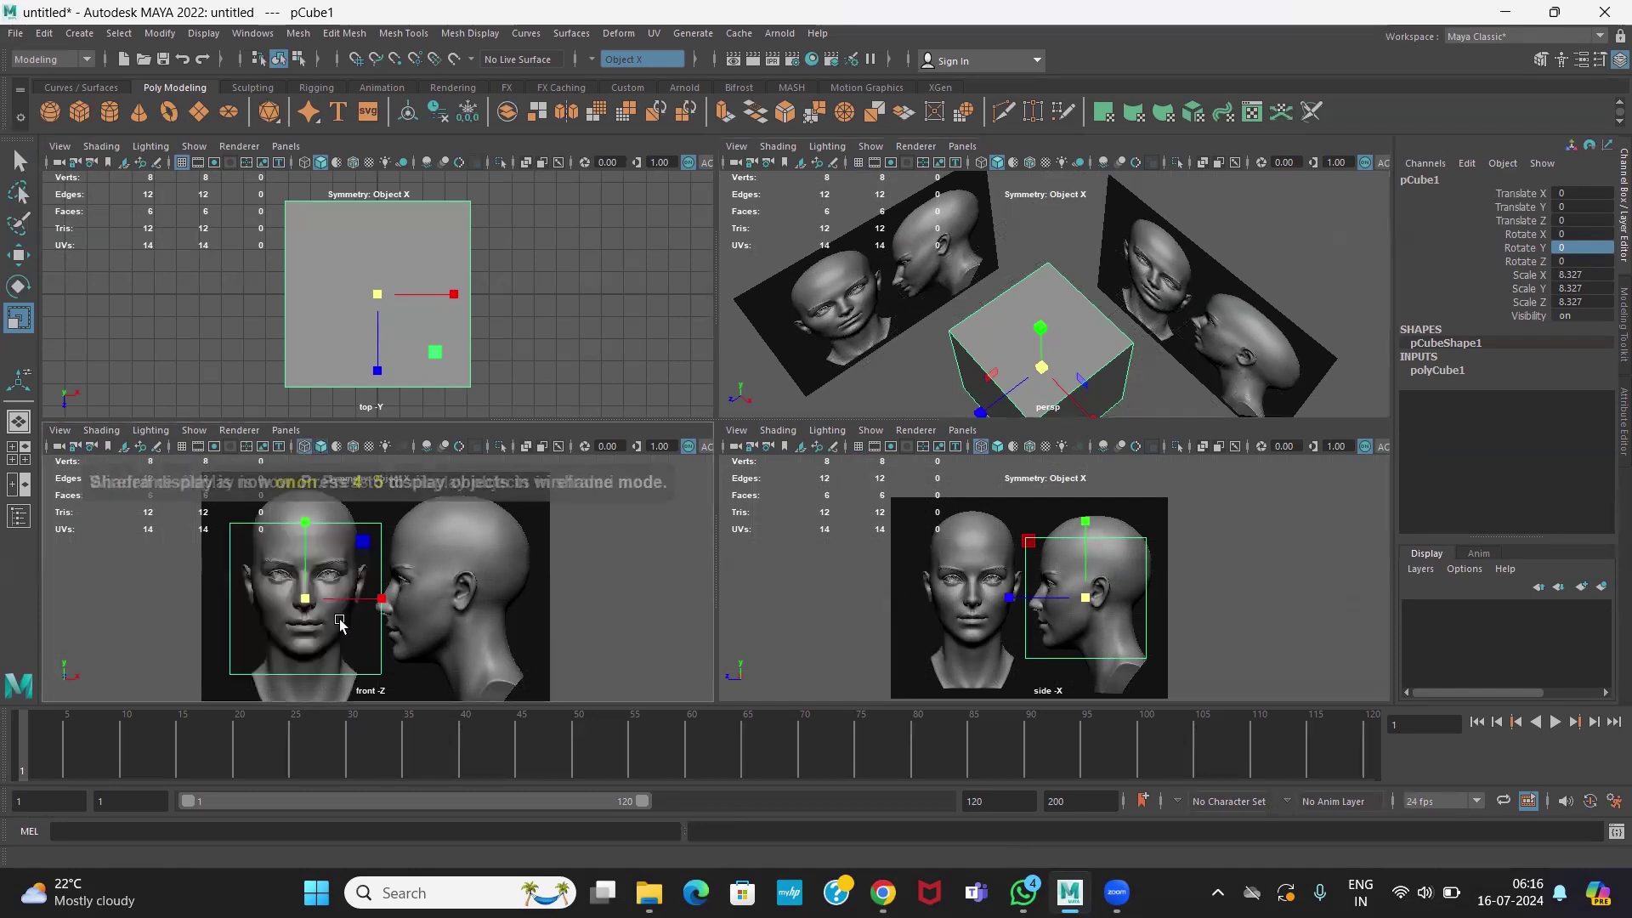
{"action": "key", "text": "5"}
{"action": "key", "text": "4"}
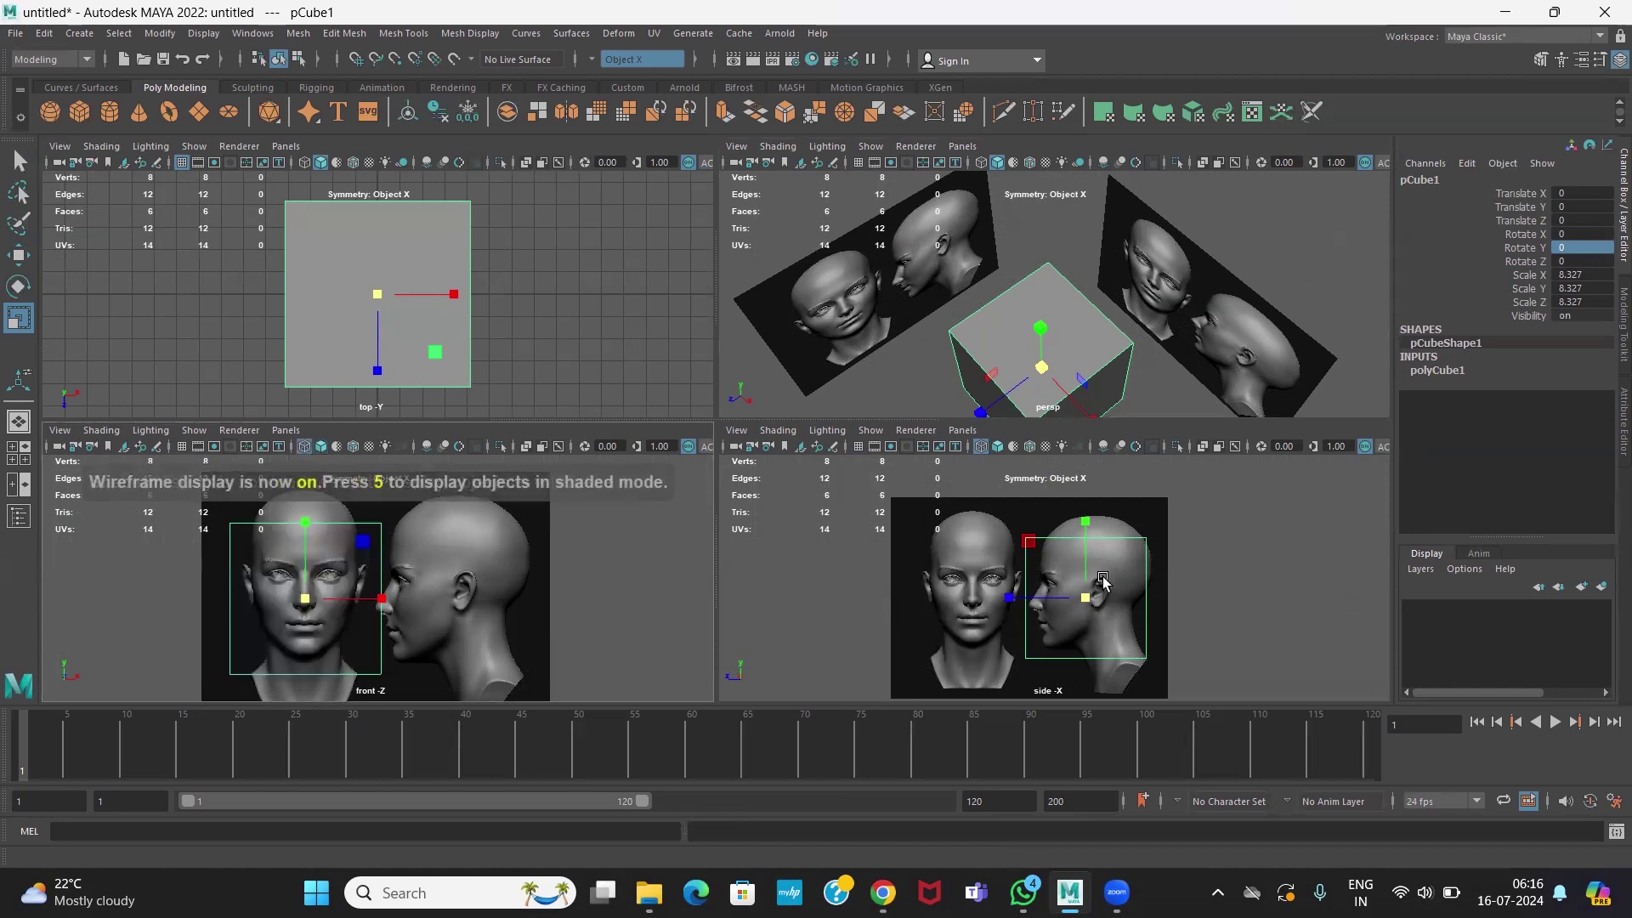
{"action": "left_click_drag", "start_coordinate": [955, 327], "coordinate": [1122, 293], "text": "alt"}
- Move the cube up in the side view to about 1.193 in Y, nearer the top of the profile head
{"action": "key", "text": "space"}
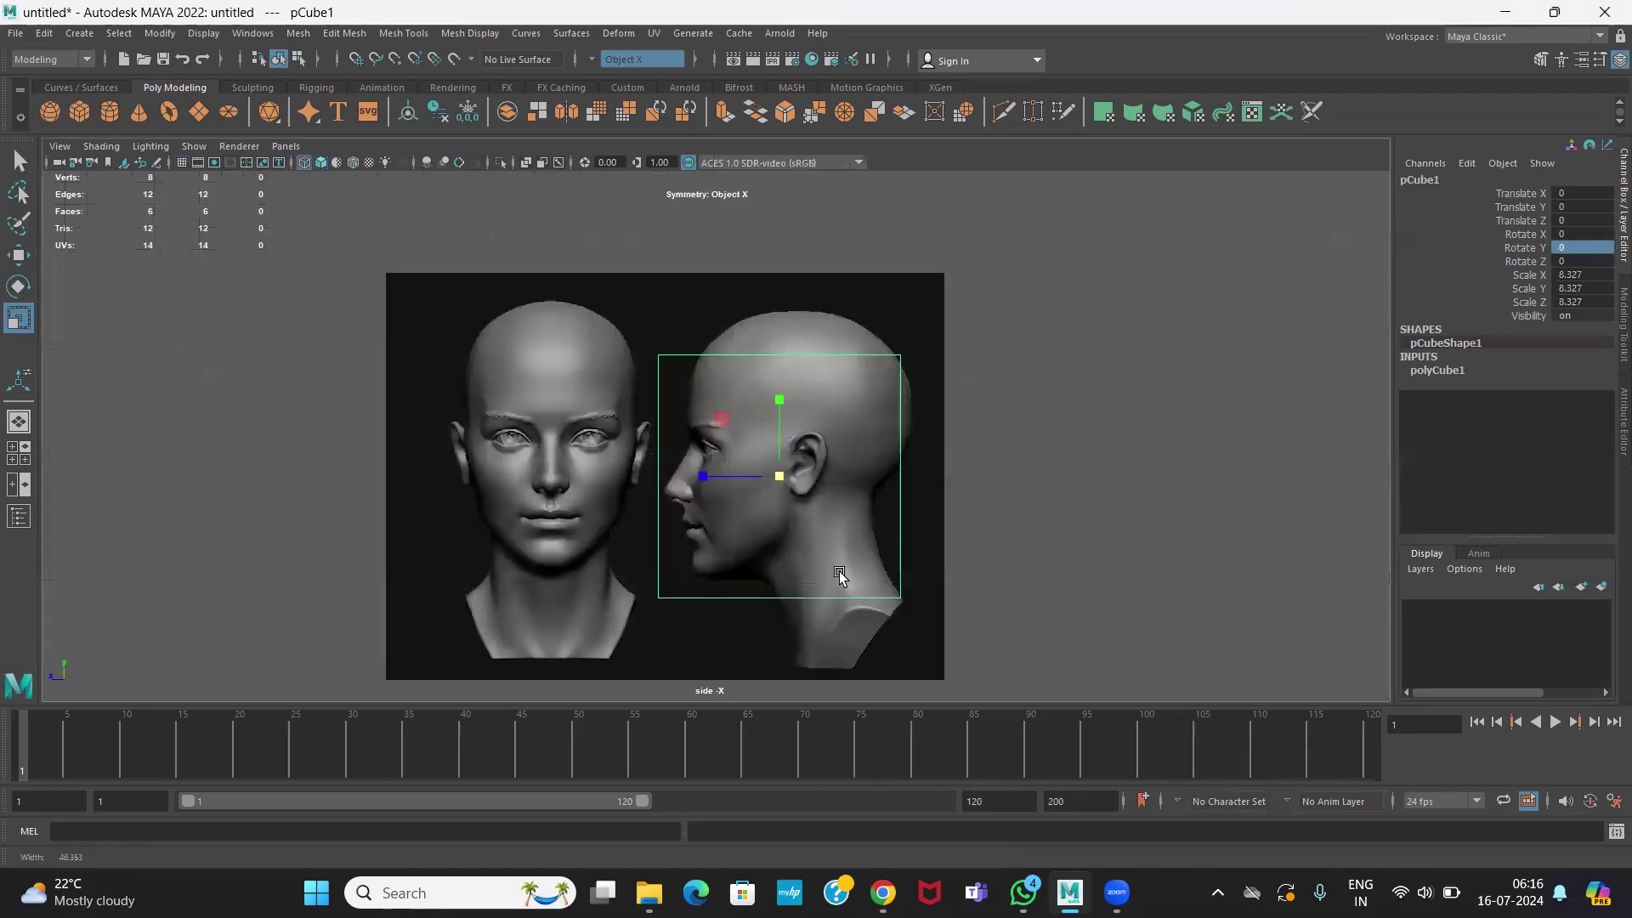
{"action": "scroll", "coordinate": [954, 583], "scroll_direction": "up", "scroll_amount": 2}
{"action": "key", "text": "w"}
{"action": "left_click_drag", "start_coordinate": [793, 408], "coordinate": [791, 357]}
{"action": "scroll", "coordinate": [969, 477], "scroll_direction": "up", "scroll_amount": 2}
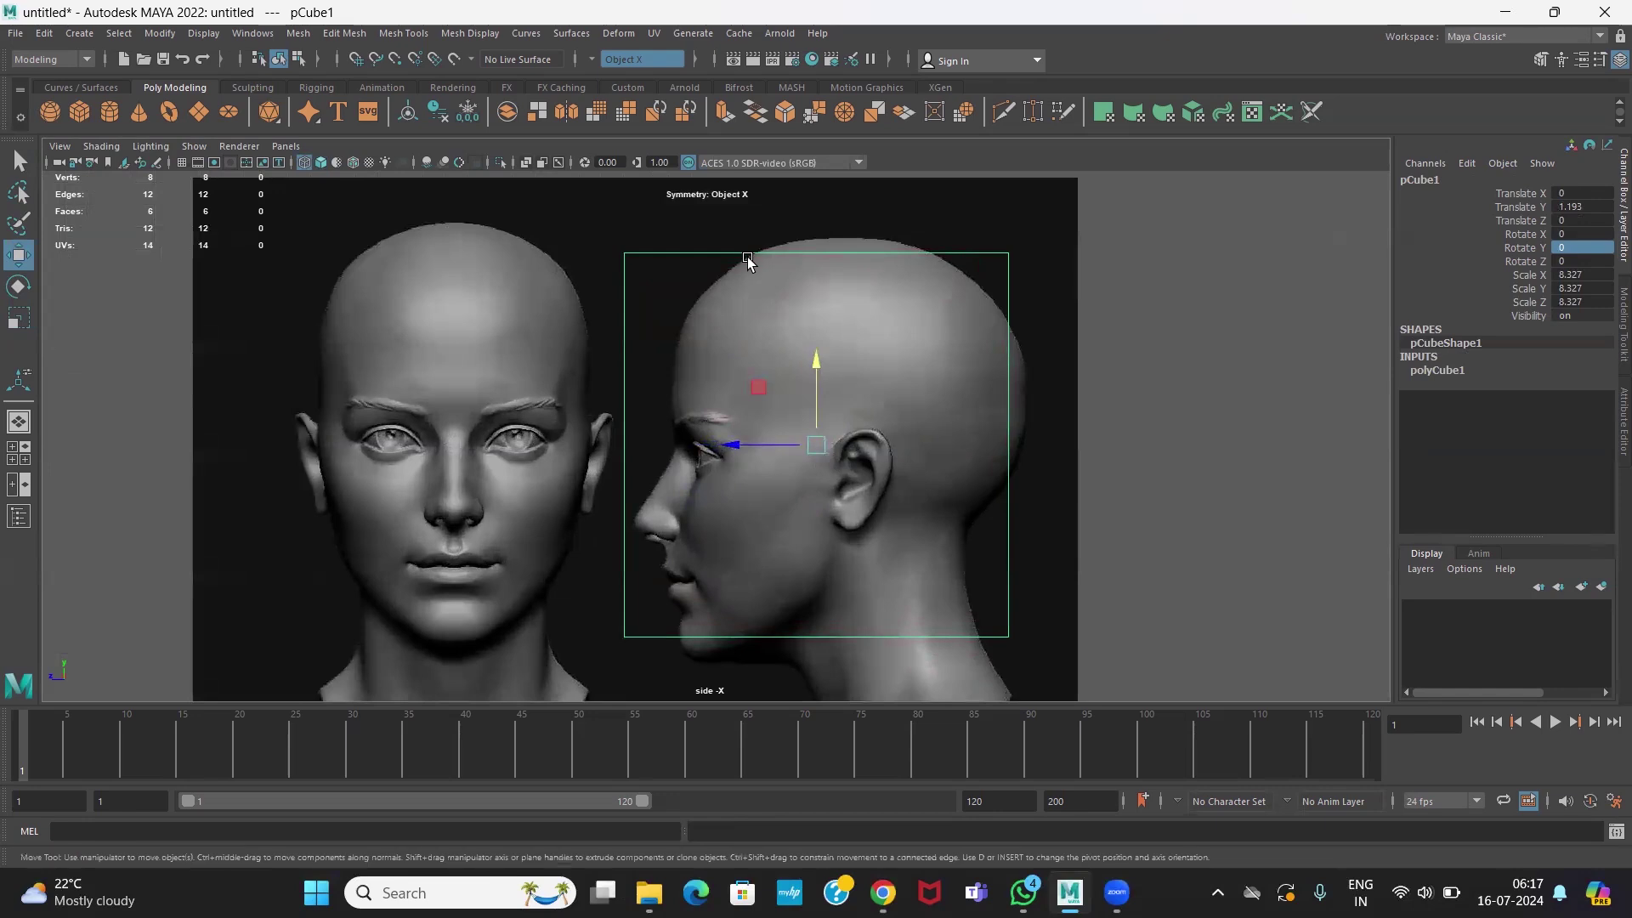
- Turn off soft selection and raise the cube's top vertices to the crown of the profile head in the side view
{"action": "right_click_drag", "start_coordinate": [753, 253], "coordinate": [588, 231]}
{"action": "left_click_drag", "start_coordinate": [586, 230], "coordinate": [1187, 324]}
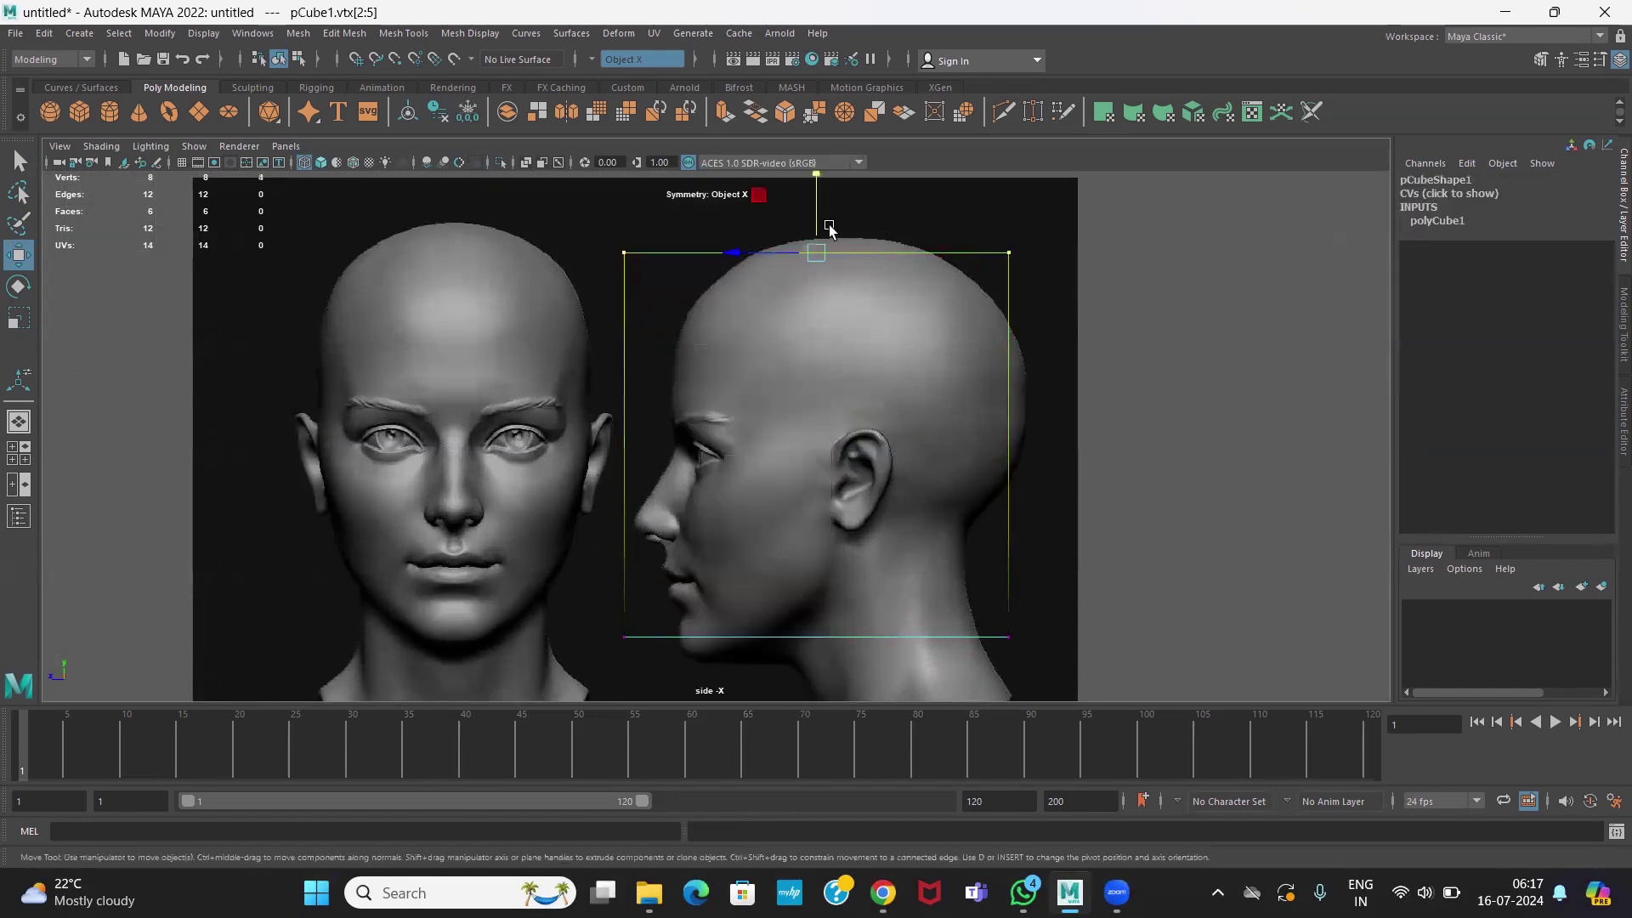
{"action": "key", "text": "b"}
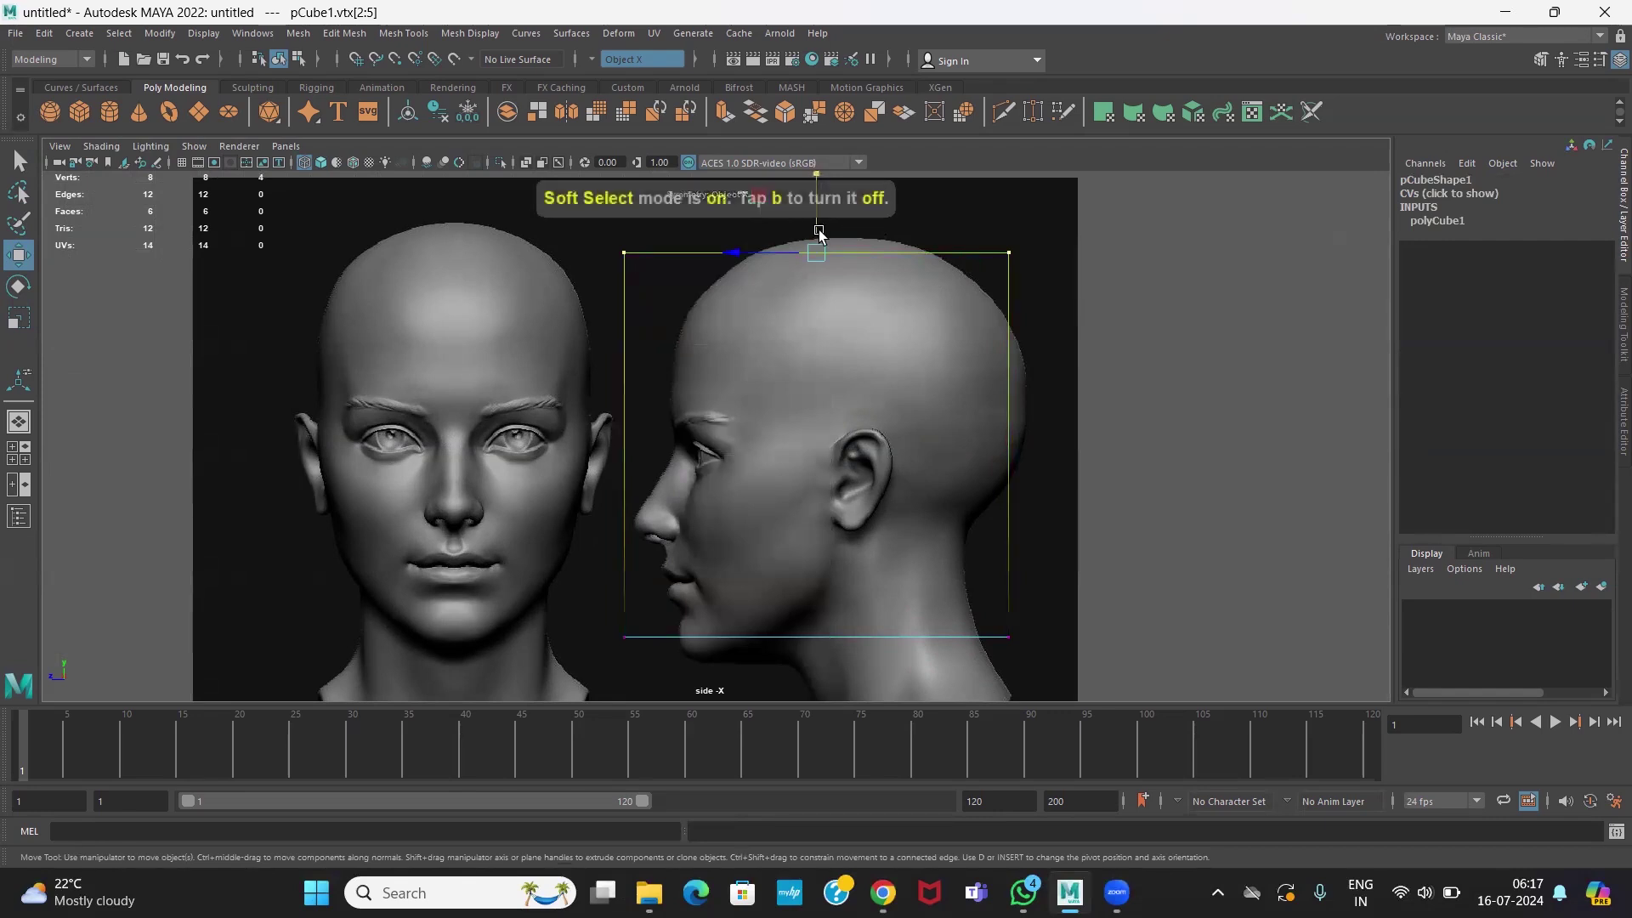
{"action": "key", "text": "b"}
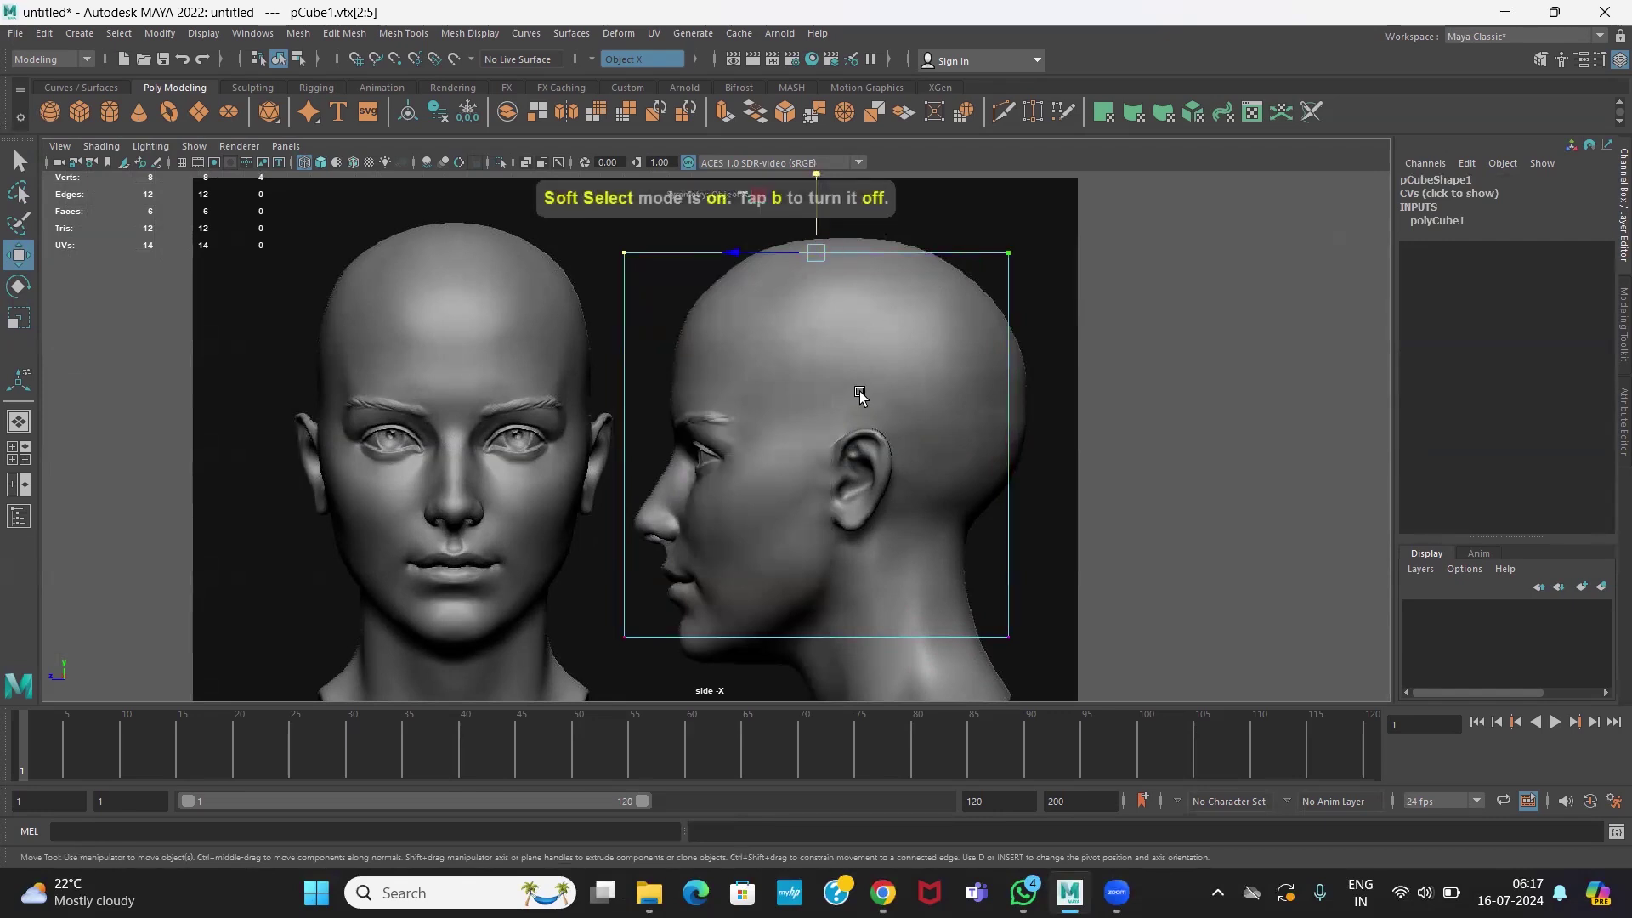
{"action": "middle_click_drag", "start_coordinate": [860, 393], "coordinate": [862, 499], "text": "alt"}
{"action": "left_click_drag", "start_coordinate": [819, 320], "coordinate": [823, 308]}
{"action": "middle_click_drag", "start_coordinate": [862, 602], "coordinate": [891, 443], "text": "alt"}
{"action": "middle_click_drag", "start_coordinate": [953, 341], "coordinate": [950, 362], "text": "alt"}
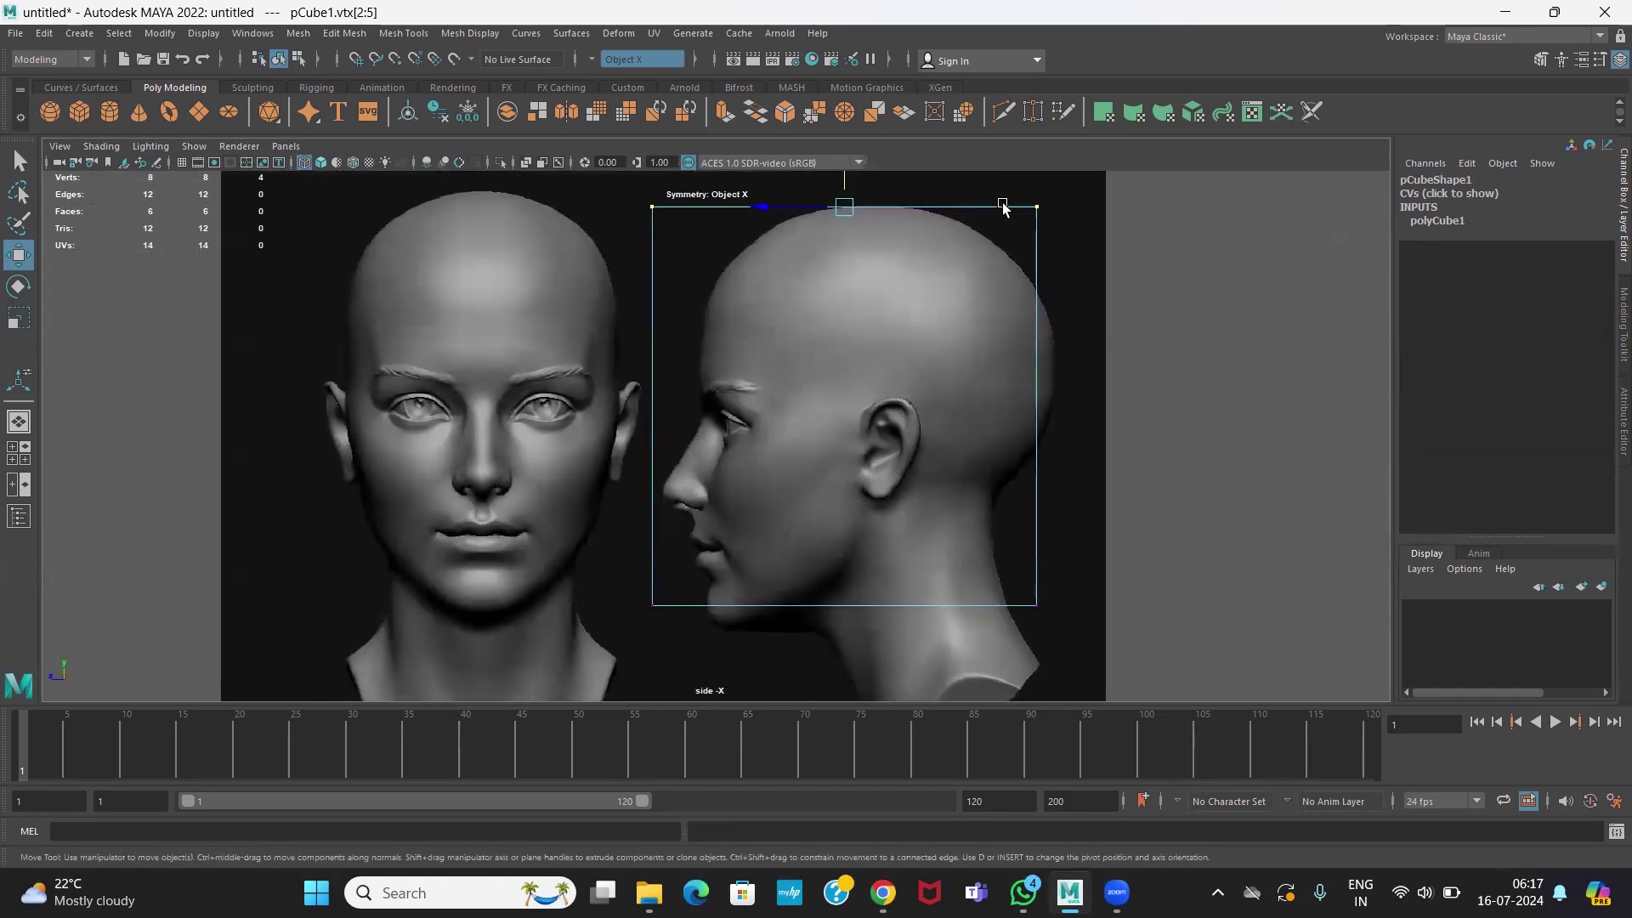
- Extend the cube's rear vertices to the back of the skull and lower its bottom vertices to chin level
{"action": "left_click_drag", "start_coordinate": [1030, 192], "coordinate": [1157, 659]}
{"action": "left_click_drag", "start_coordinate": [956, 407], "coordinate": [977, 408]}
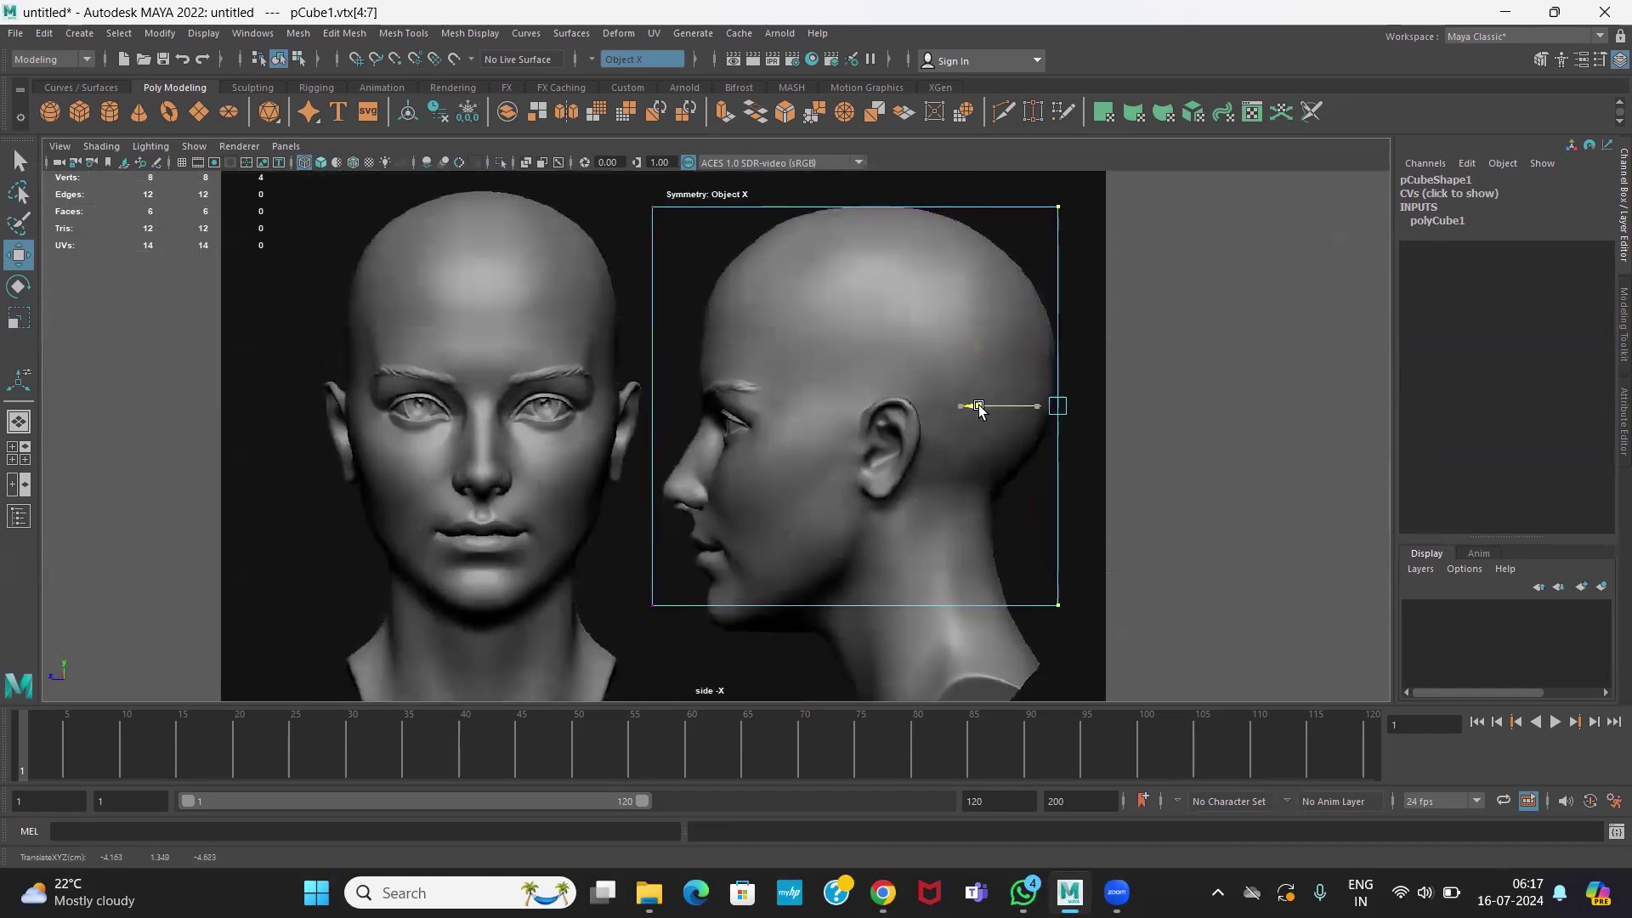
{"action": "left_click_drag", "start_coordinate": [582, 563], "coordinate": [1339, 671]}
{"action": "left_click_drag", "start_coordinate": [857, 532], "coordinate": [851, 554]}
{"action": "middle_click_drag", "start_coordinate": [794, 425], "coordinate": [807, 541], "text": "alt"}
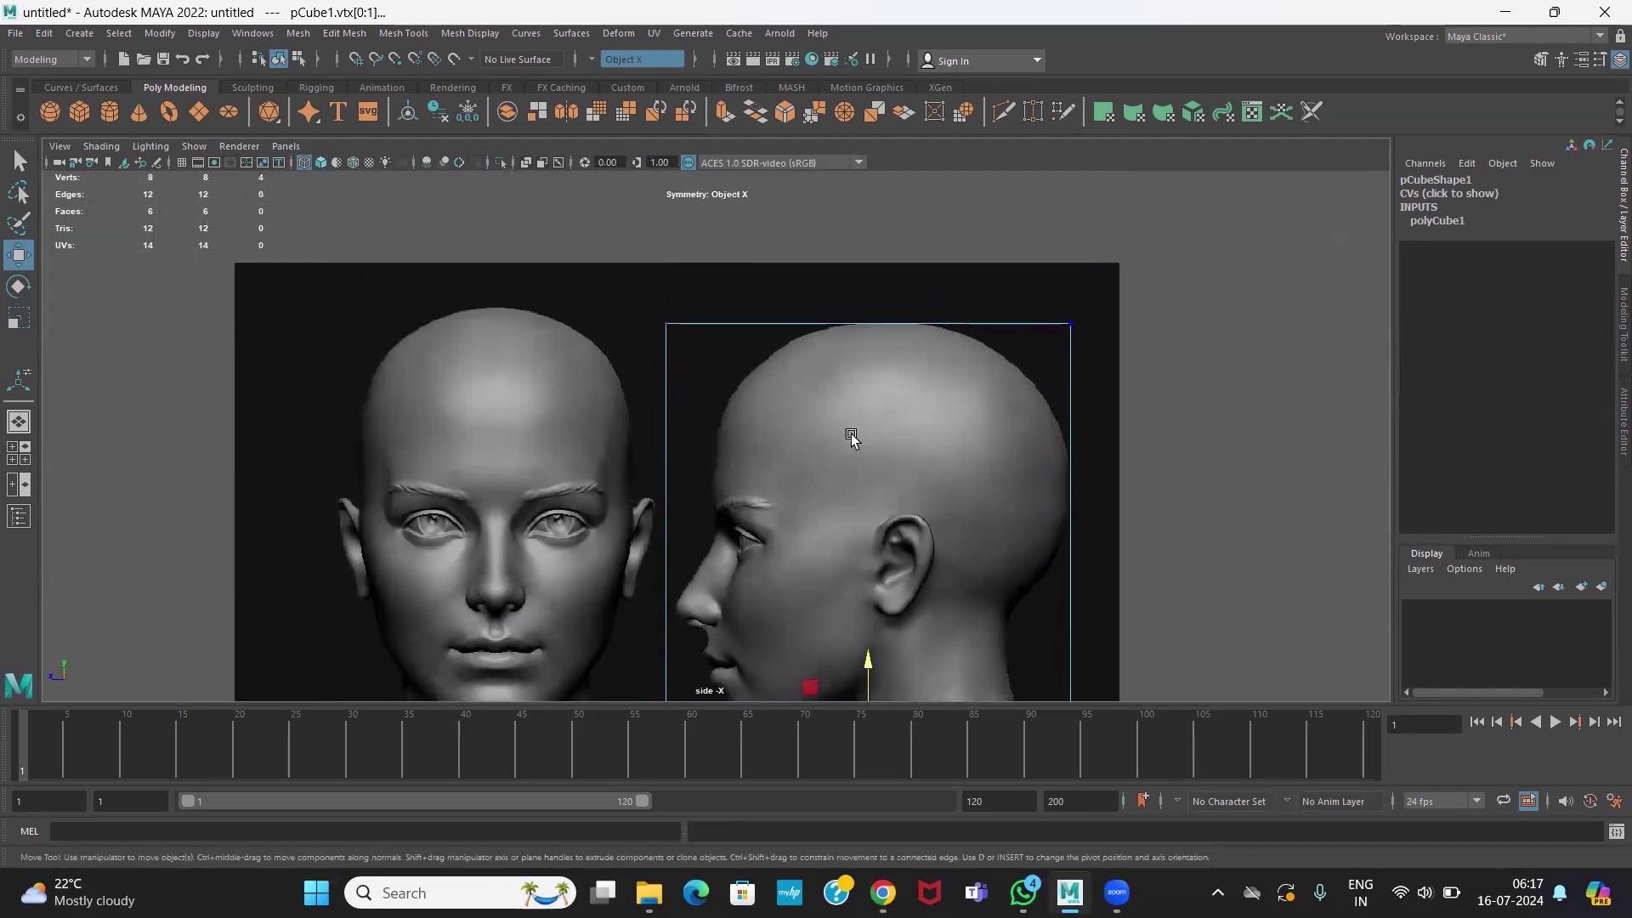
- Lower the front reference image plane to about -0.396 in Y so the frontal head lines up with the cube
{"action": "key", "text": "space"}
{"action": "key", "text": "space"}
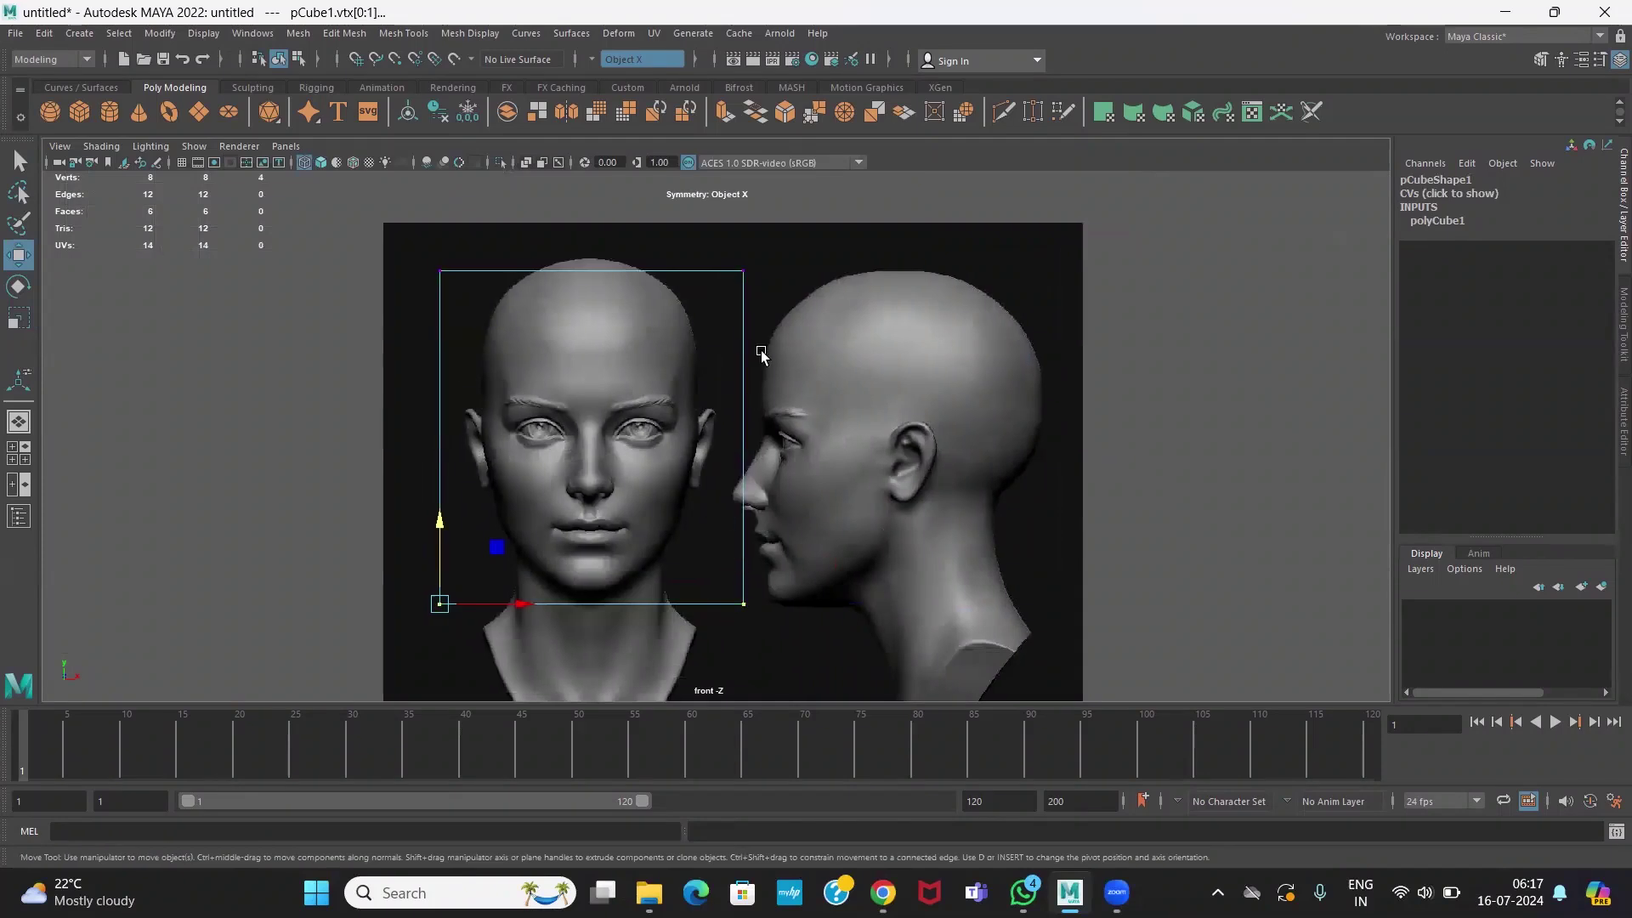
{"action": "left_click", "coordinate": [865, 269]}
{"action": "left_click_drag", "start_coordinate": [732, 401], "coordinate": [729, 414]}
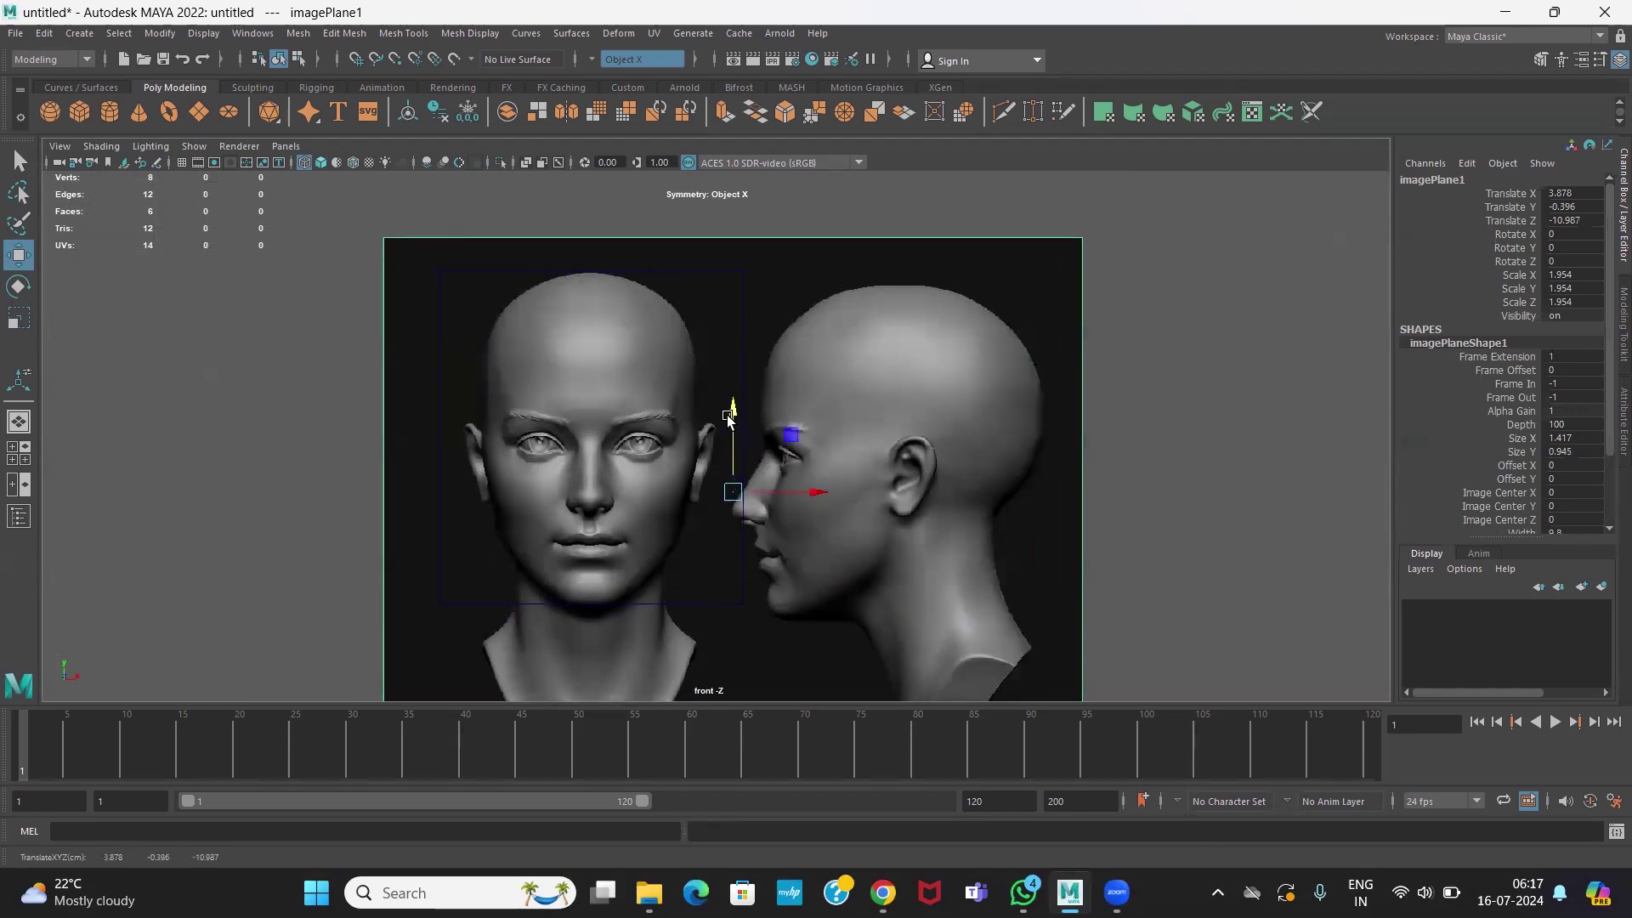
{"action": "middle_click_drag", "start_coordinate": [616, 510], "coordinate": [687, 476], "text": "alt"}
{"action": "right_click_drag", "start_coordinate": [699, 518], "coordinate": [769, 498], "text": "alt"}
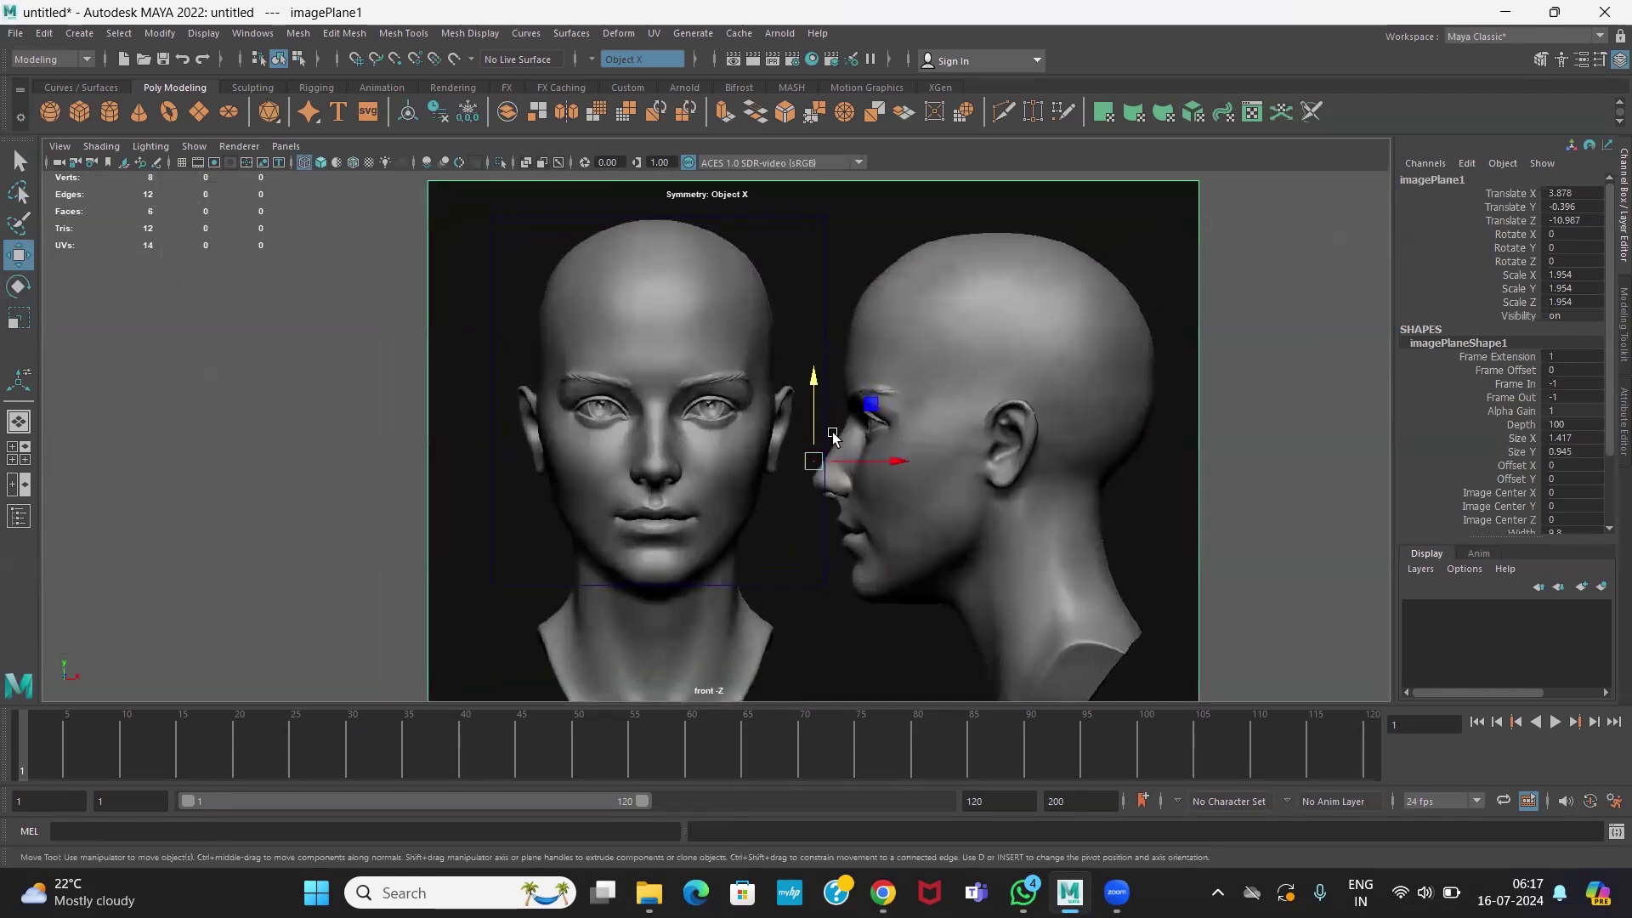
- Narrow the cube in the front view to about 7.124 in X scale to match the head's width
{"action": "left_click", "coordinate": [825, 332]}
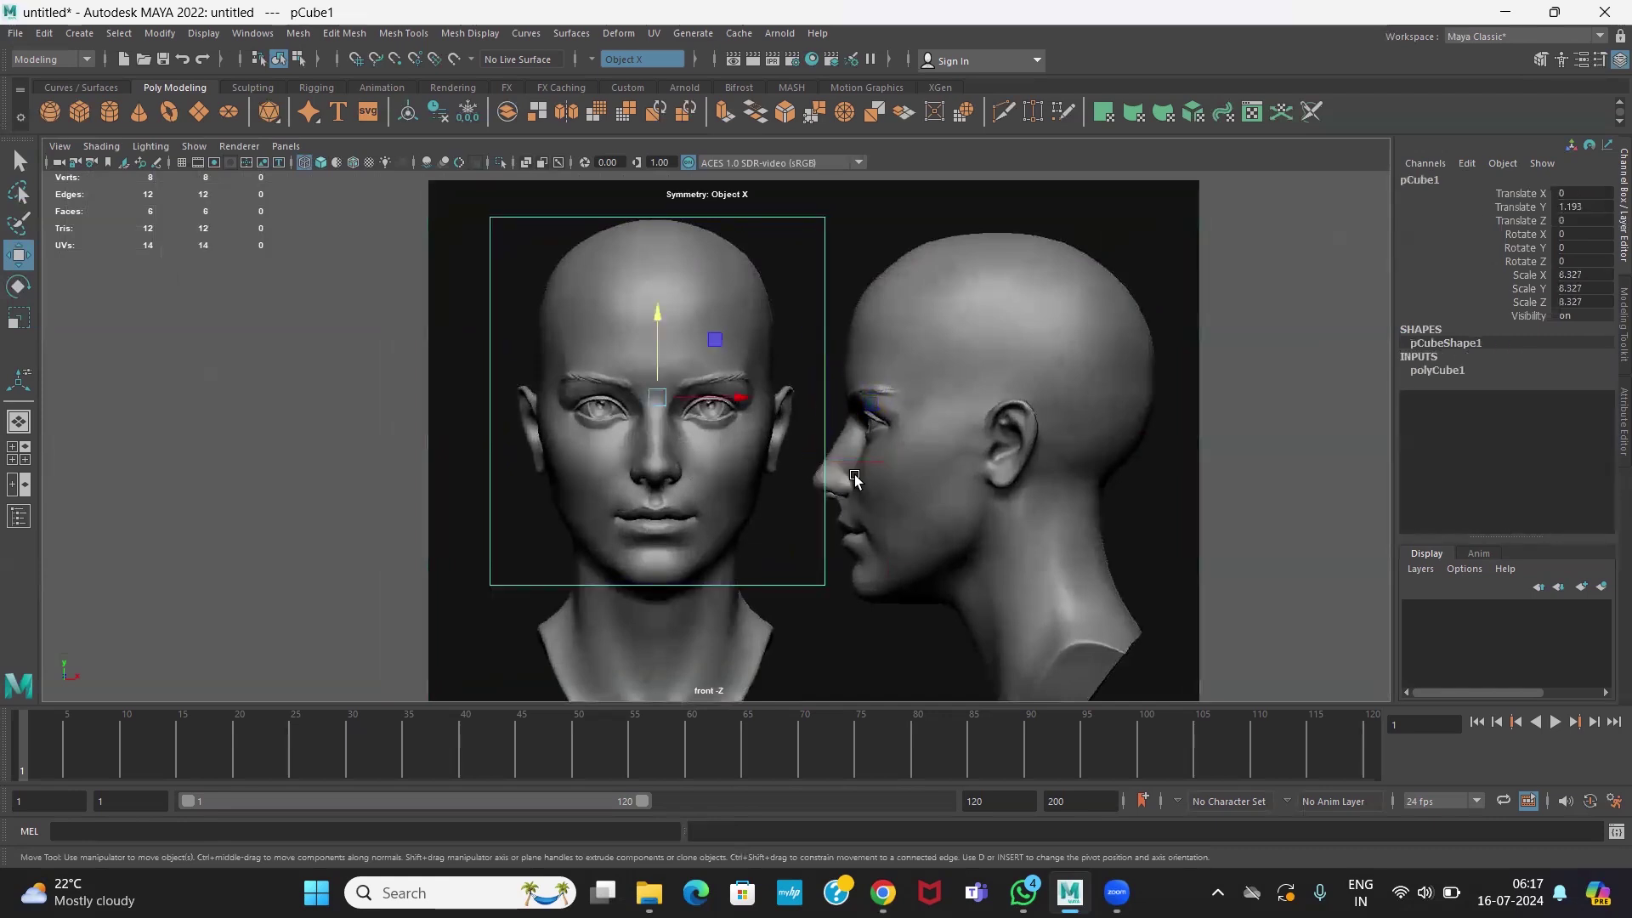
{"action": "key", "text": "r"}
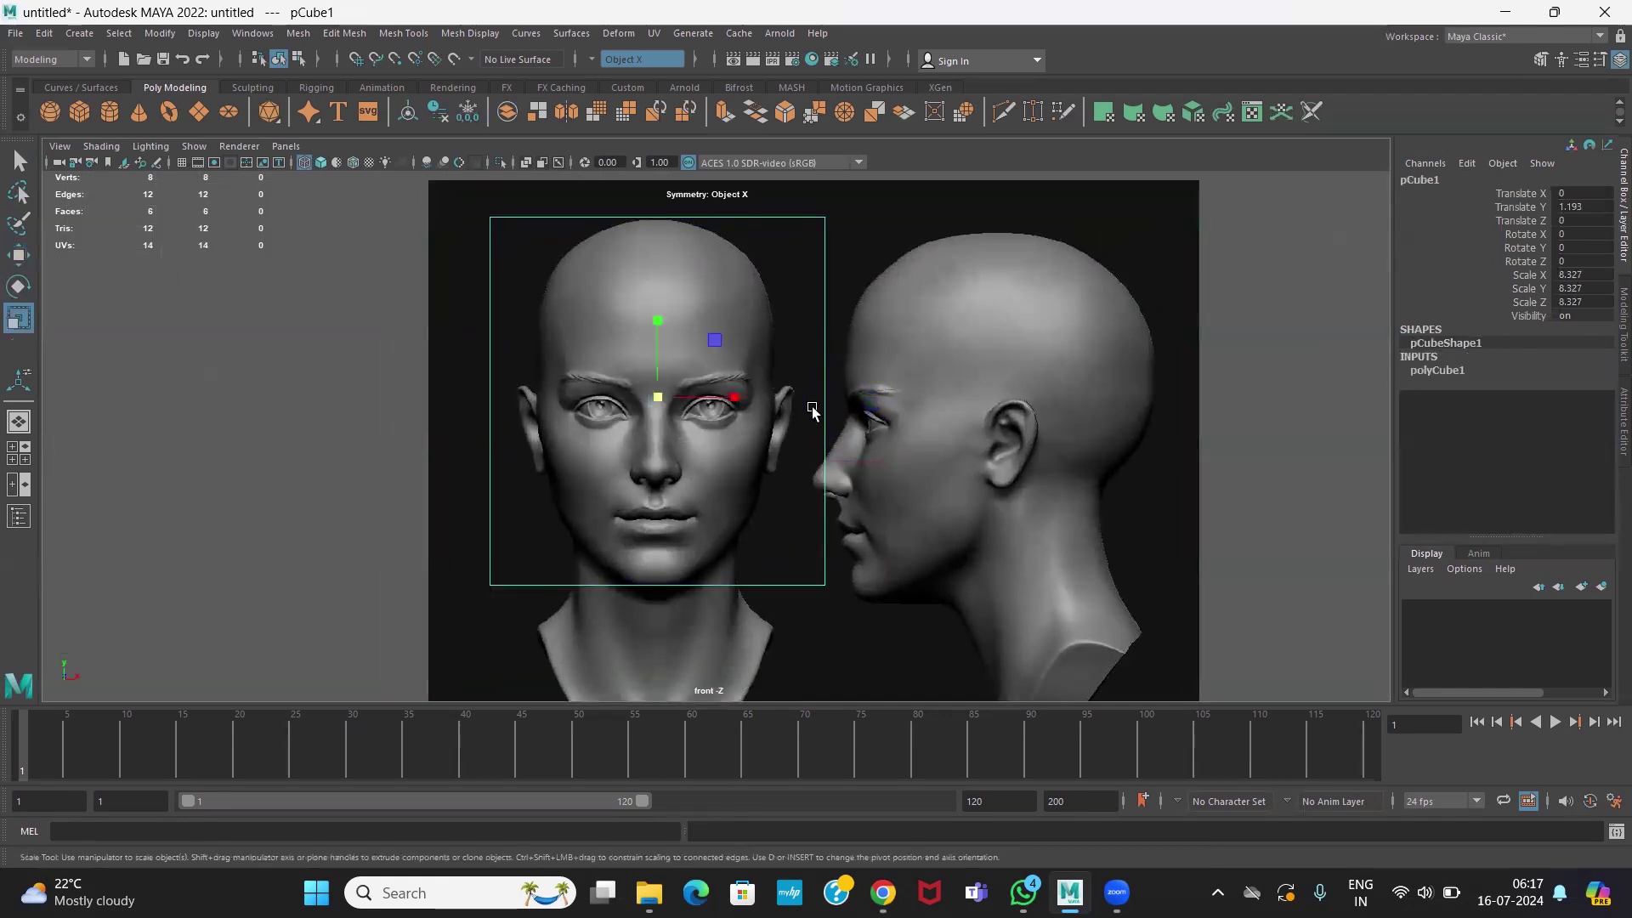
{"action": "left_click_drag", "start_coordinate": [737, 402], "coordinate": [725, 402]}
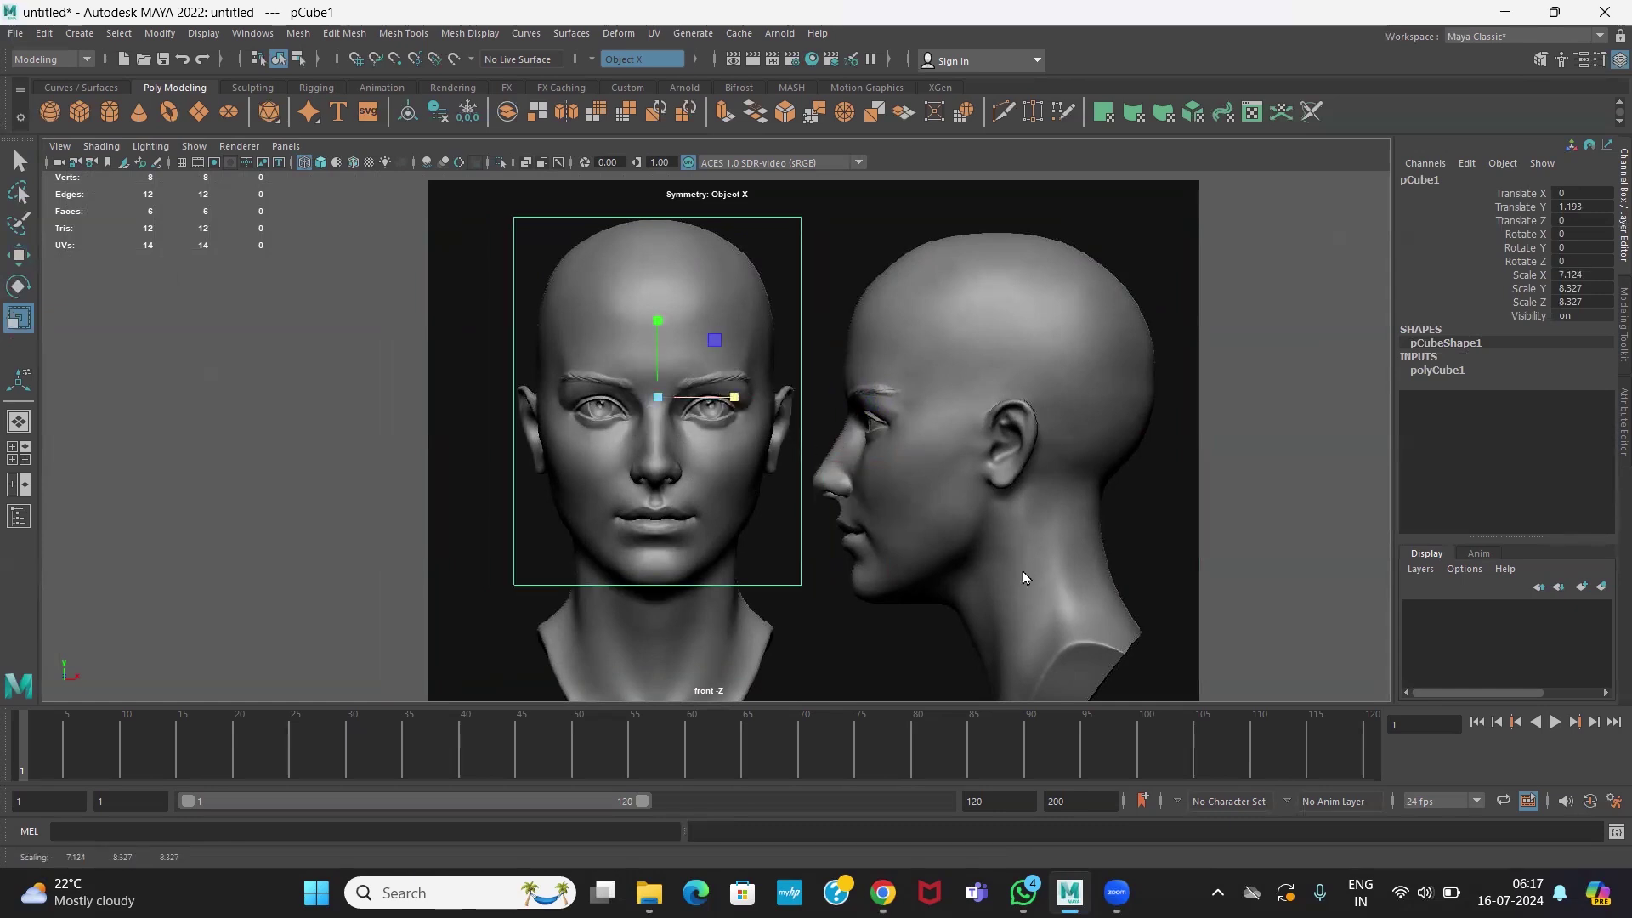
- Smooth the cube with one division to round it into a basic head form
{"action": "key", "text": "space"}
{"action": "mouse_move", "coordinate": [923, 347]}
{"action": "left_mouse_down", "text": "alt"}
{"action": "mouse_move", "coordinate": [961, 332]}
{"action": "mouse_move", "coordinate": [950, 347]}
{"action": "left_mouse_up", "text": "alt"}
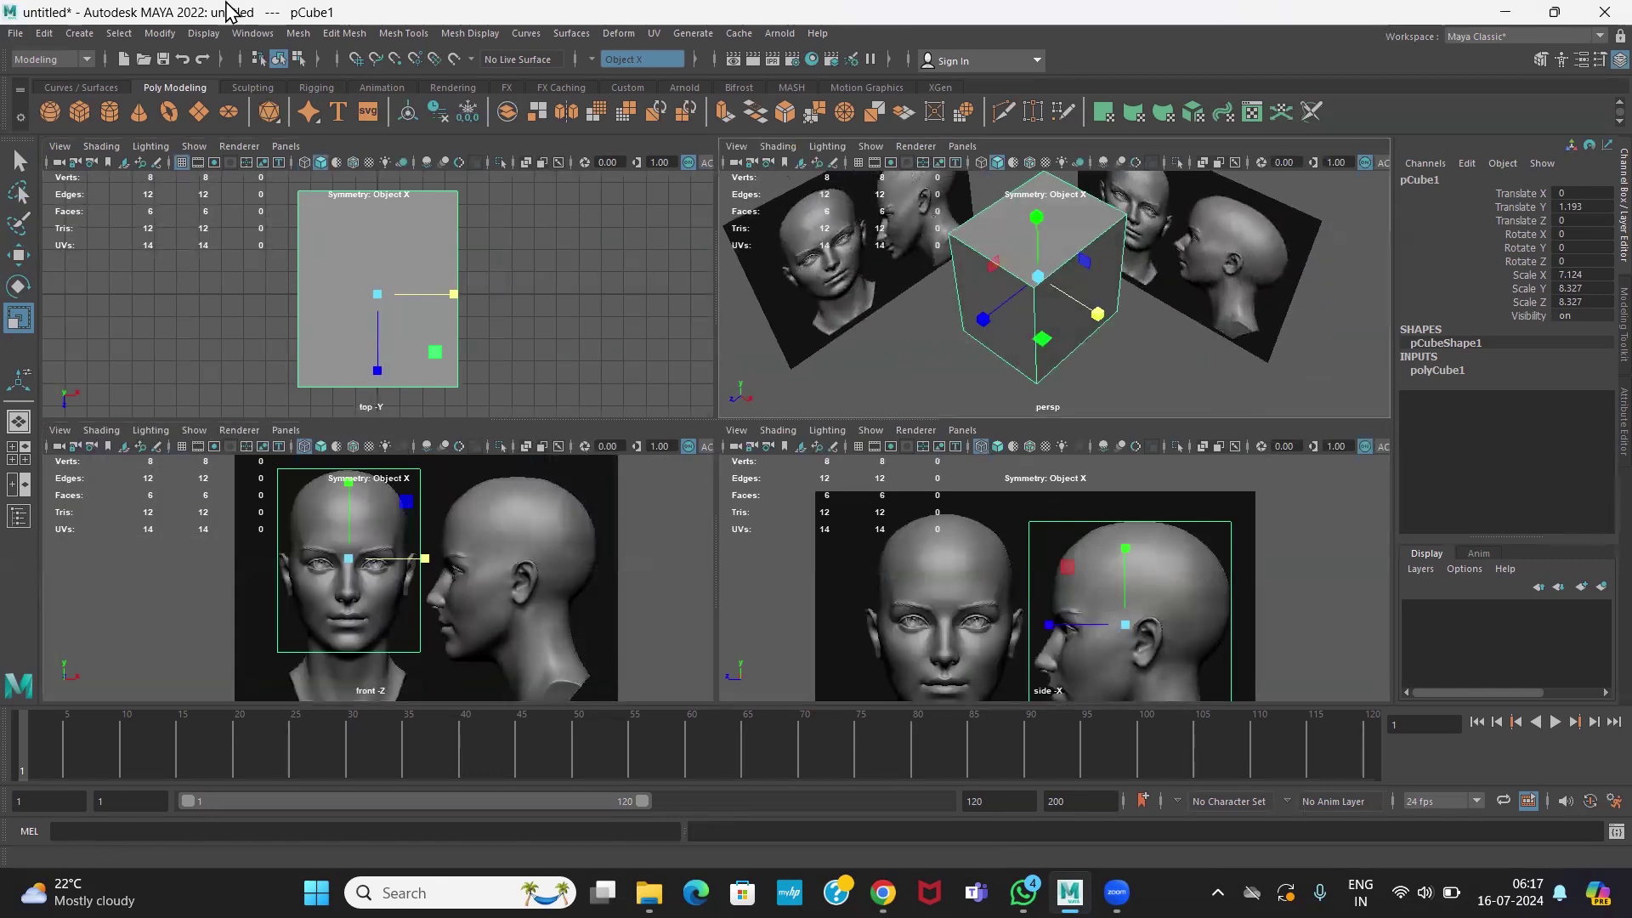
{"action": "left_click", "coordinate": [294, 36]}
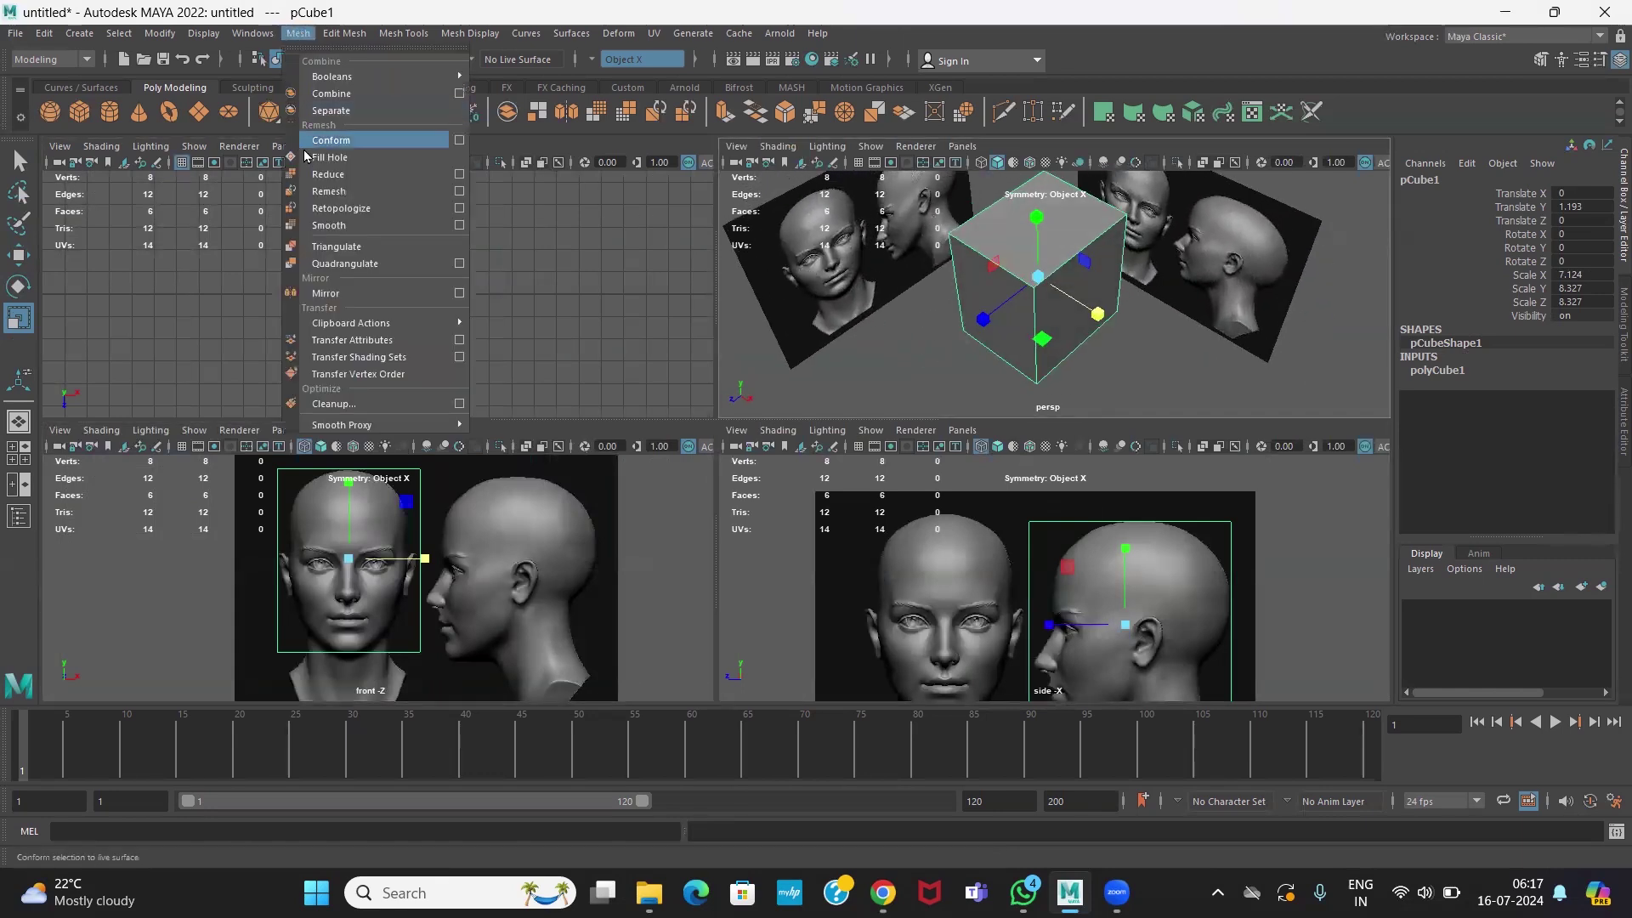
{"action": "left_click", "coordinate": [334, 228]}
{"action": "left_click", "coordinate": [1005, 358]}
{"action": "left_click", "coordinate": [1035, 274]}
{"action": "left_click_drag", "start_coordinate": [1110, 510], "coordinate": [1097, 558]}
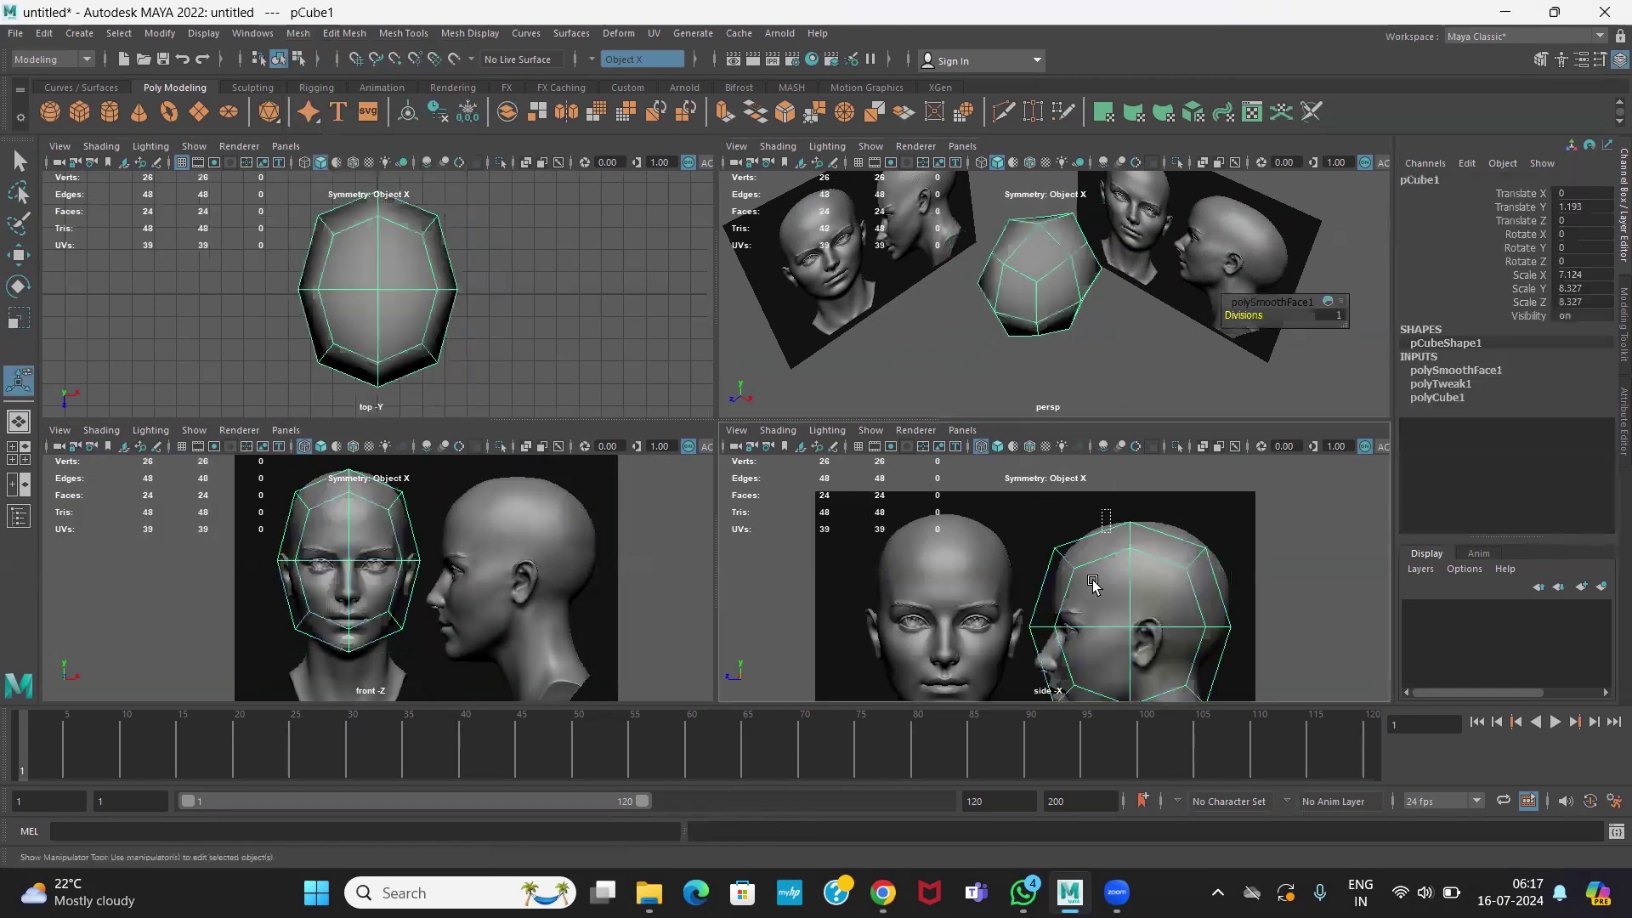
- Move the upper rear and middle rear vertices in the side view to follow the back of the skull
{"action": "key", "text": "space"}
{"action": "scroll", "coordinate": [906, 491], "scroll_direction": "down", "scroll_amount": 1}
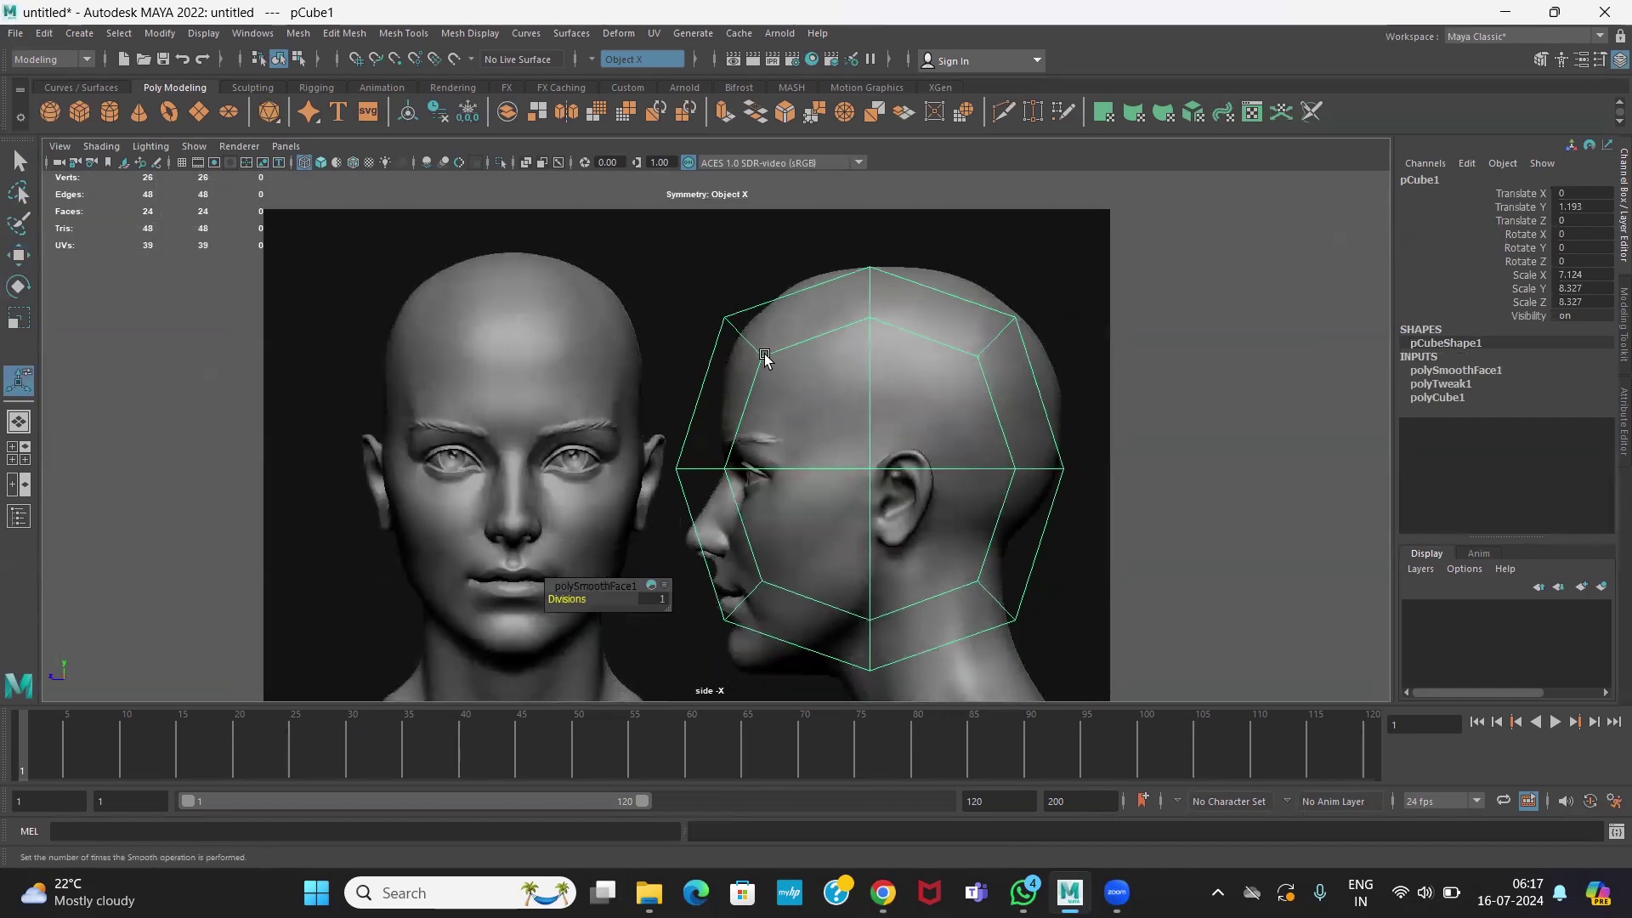
{"action": "right_click_drag", "start_coordinate": [765, 360], "coordinate": [664, 326]}
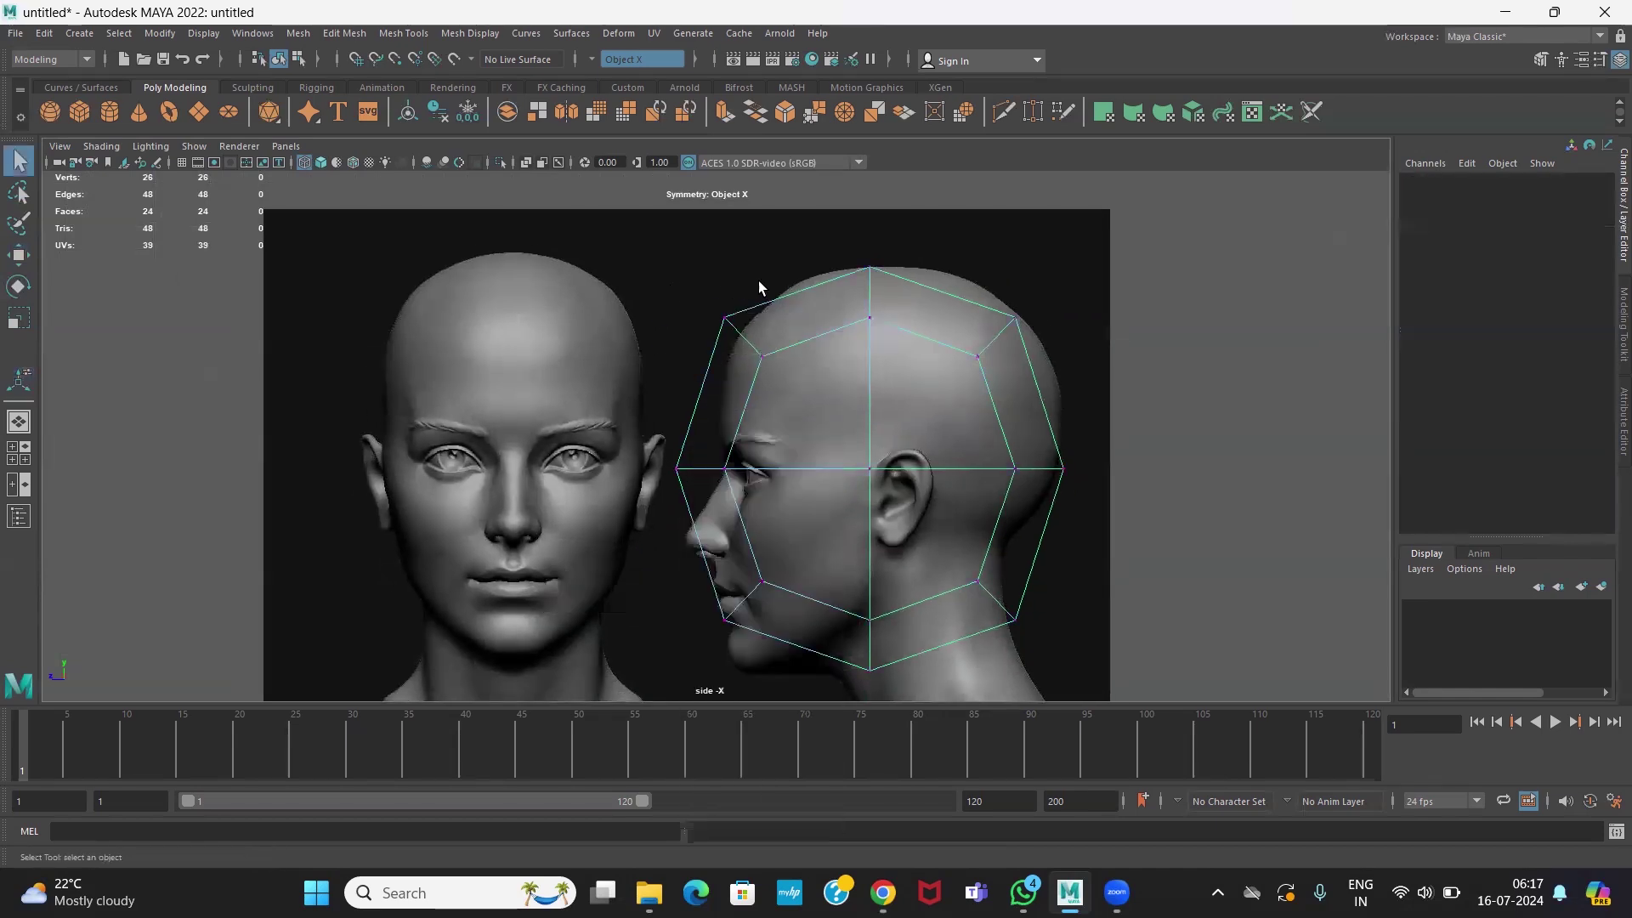
{"action": "left_click_drag", "start_coordinate": [956, 283], "coordinate": [1046, 403]}
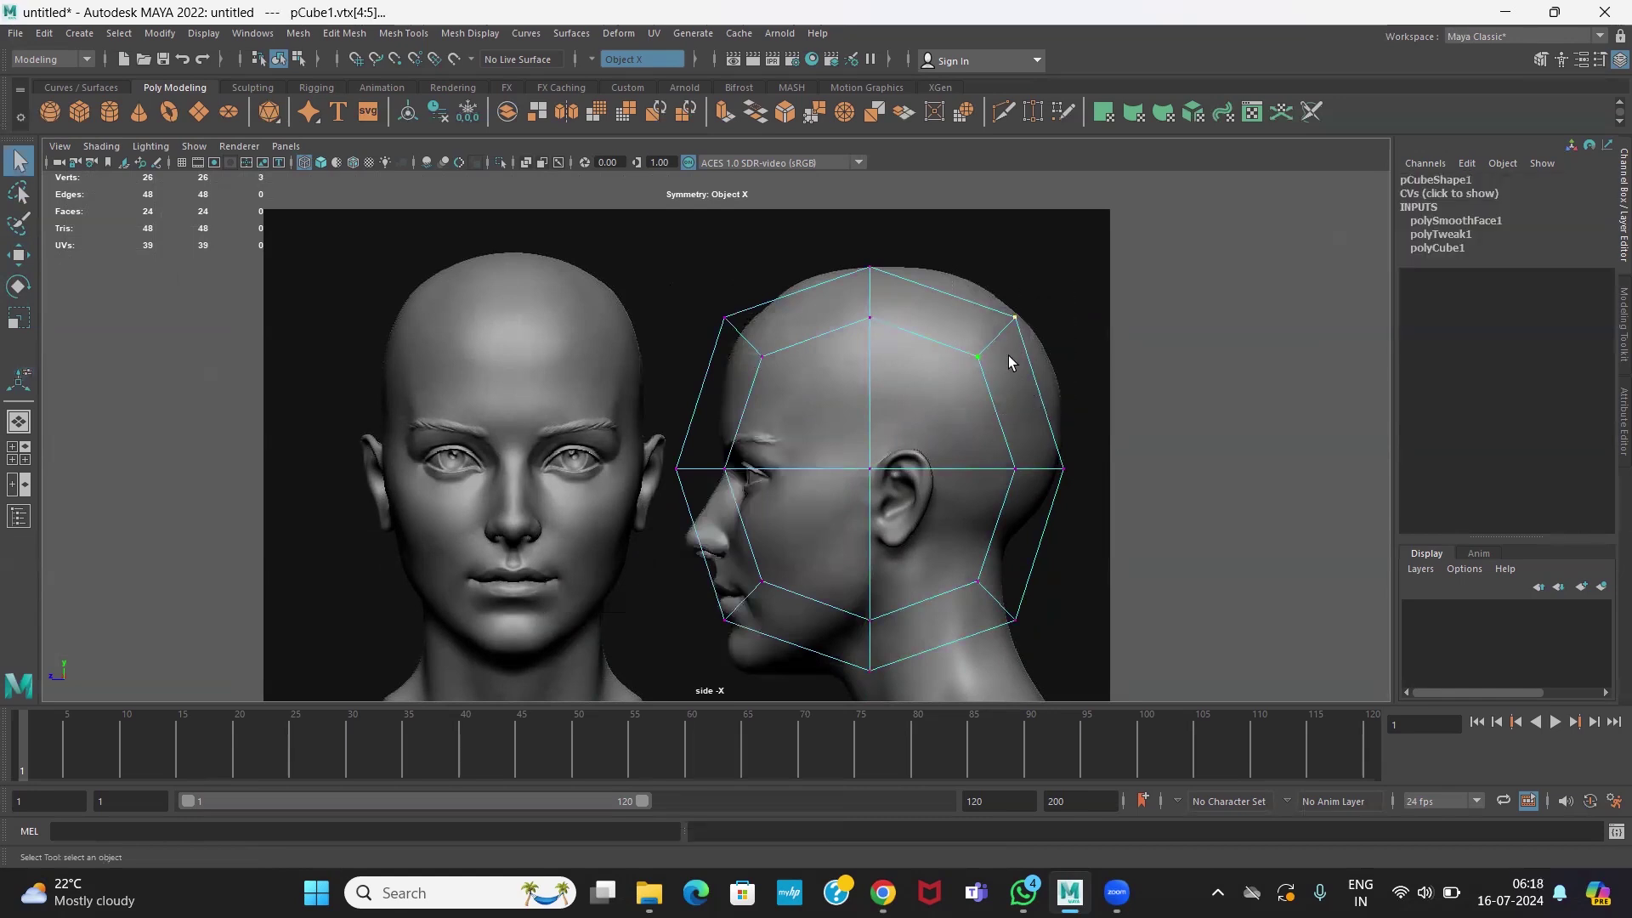
{"action": "key", "text": "w"}
{"action": "left_click_drag", "start_coordinate": [996, 336], "coordinate": [1009, 324]}
{"action": "left_click_drag", "start_coordinate": [986, 410], "coordinate": [1037, 456]}
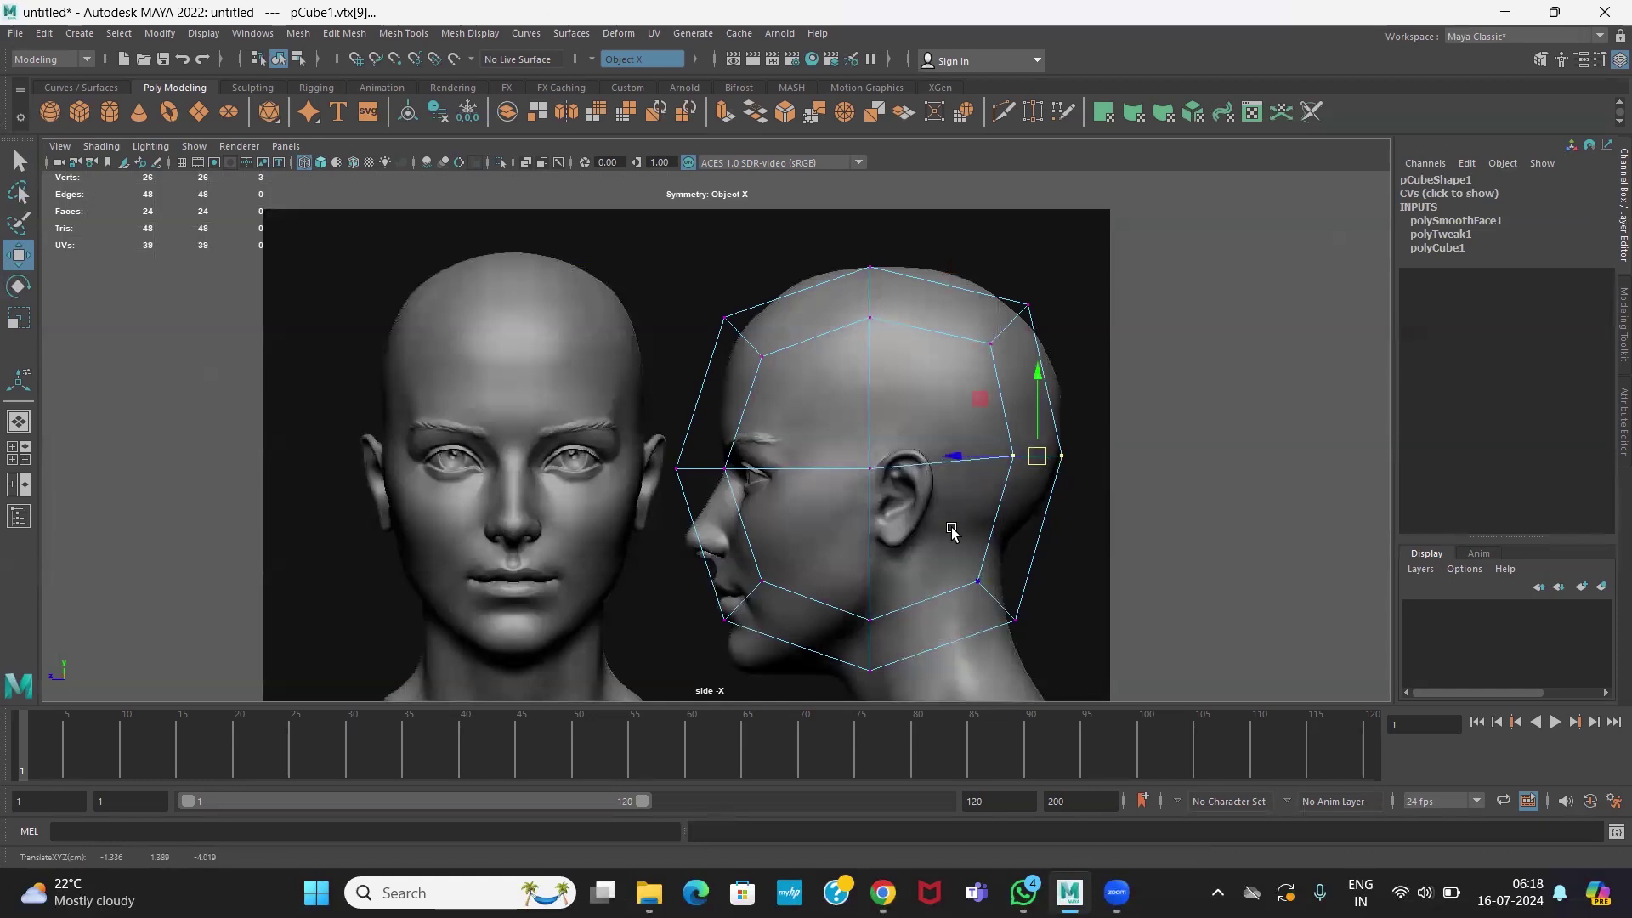
- Move the lower front vertices down to the chin and fit the lower middle vertices along the jaw in the side view
{"action": "left_click_drag", "start_coordinate": [700, 566], "coordinate": [802, 656]}
{"action": "left_click_drag", "start_coordinate": [746, 595], "coordinate": [752, 643]}
{"action": "middle_click_drag", "start_coordinate": [826, 580], "coordinate": [850, 503], "text": "alt"}
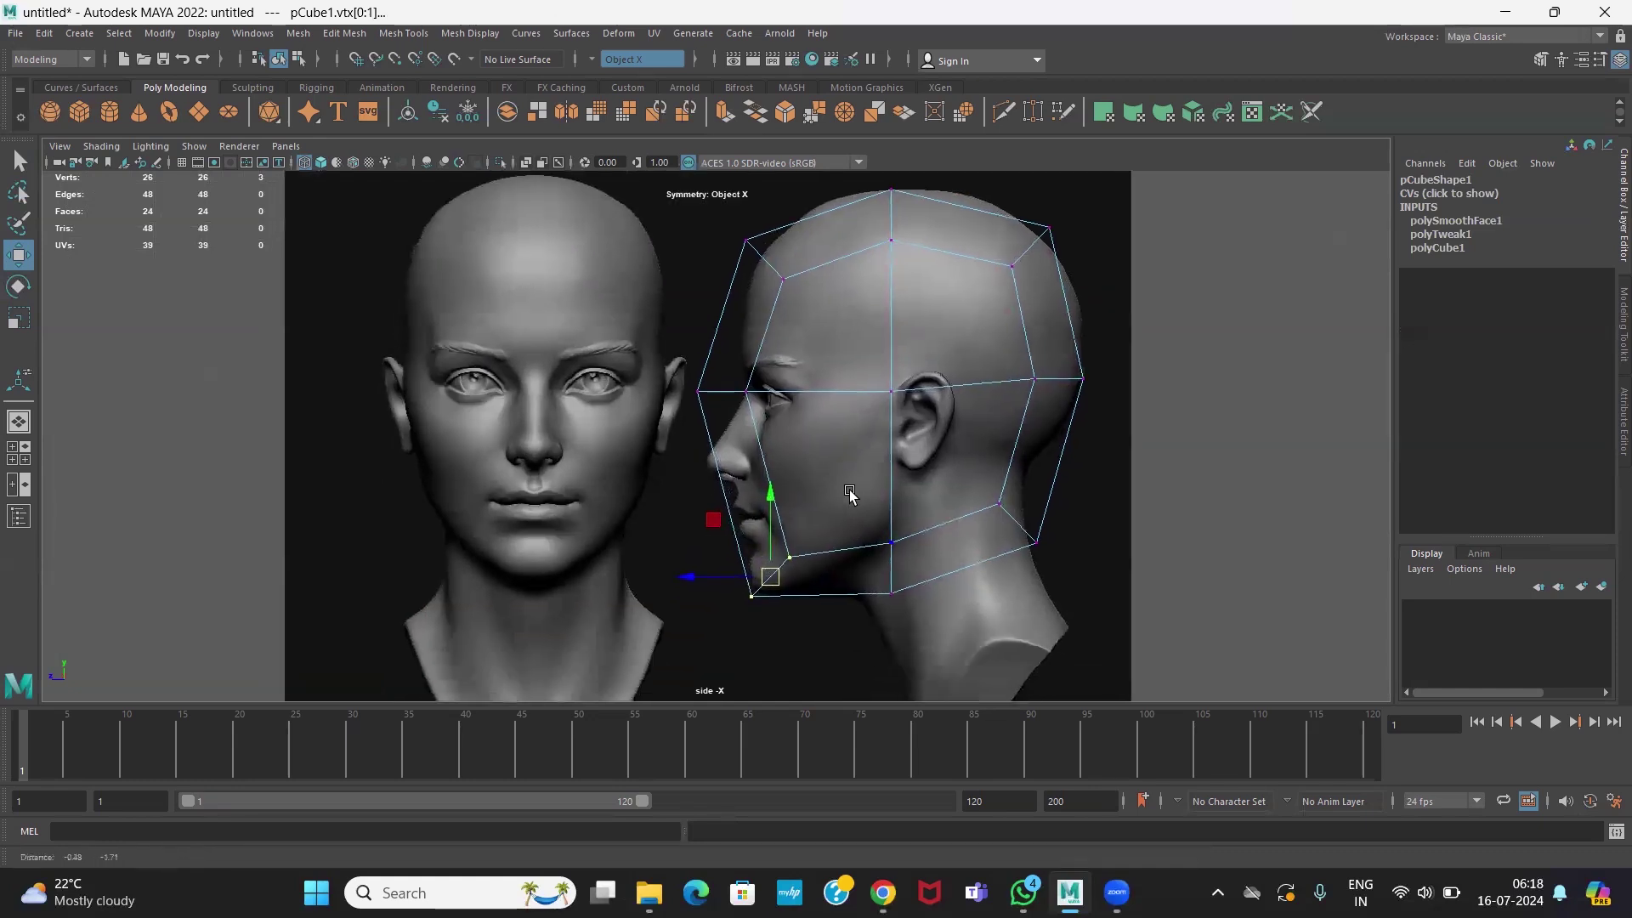
{"action": "left_click_drag", "start_coordinate": [859, 507], "coordinate": [927, 622]}
{"action": "left_click_drag", "start_coordinate": [892, 546], "coordinate": [860, 595]}
{"action": "left_click_drag", "start_coordinate": [845, 476], "coordinate": [894, 510]}
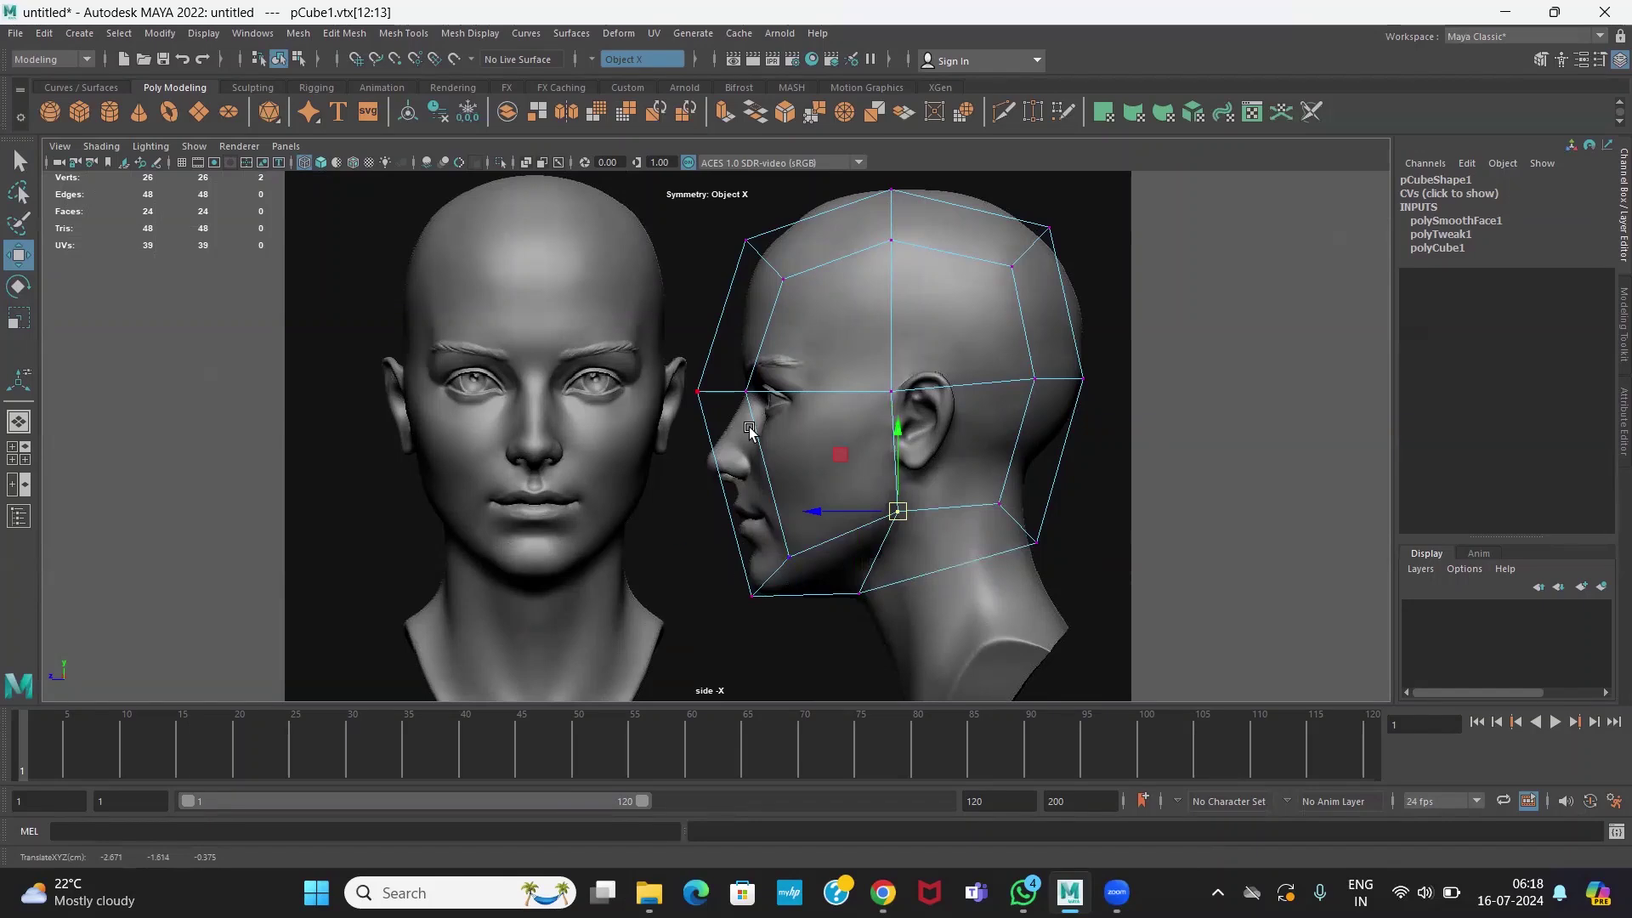
- Pull the eye-level front vertices back and slightly down to the face profile in the side view
{"action": "middle_click_drag", "start_coordinate": [709, 384], "coordinate": [724, 455], "text": "alt"}
{"action": "left_click_drag", "start_coordinate": [693, 434], "coordinate": [781, 463]}
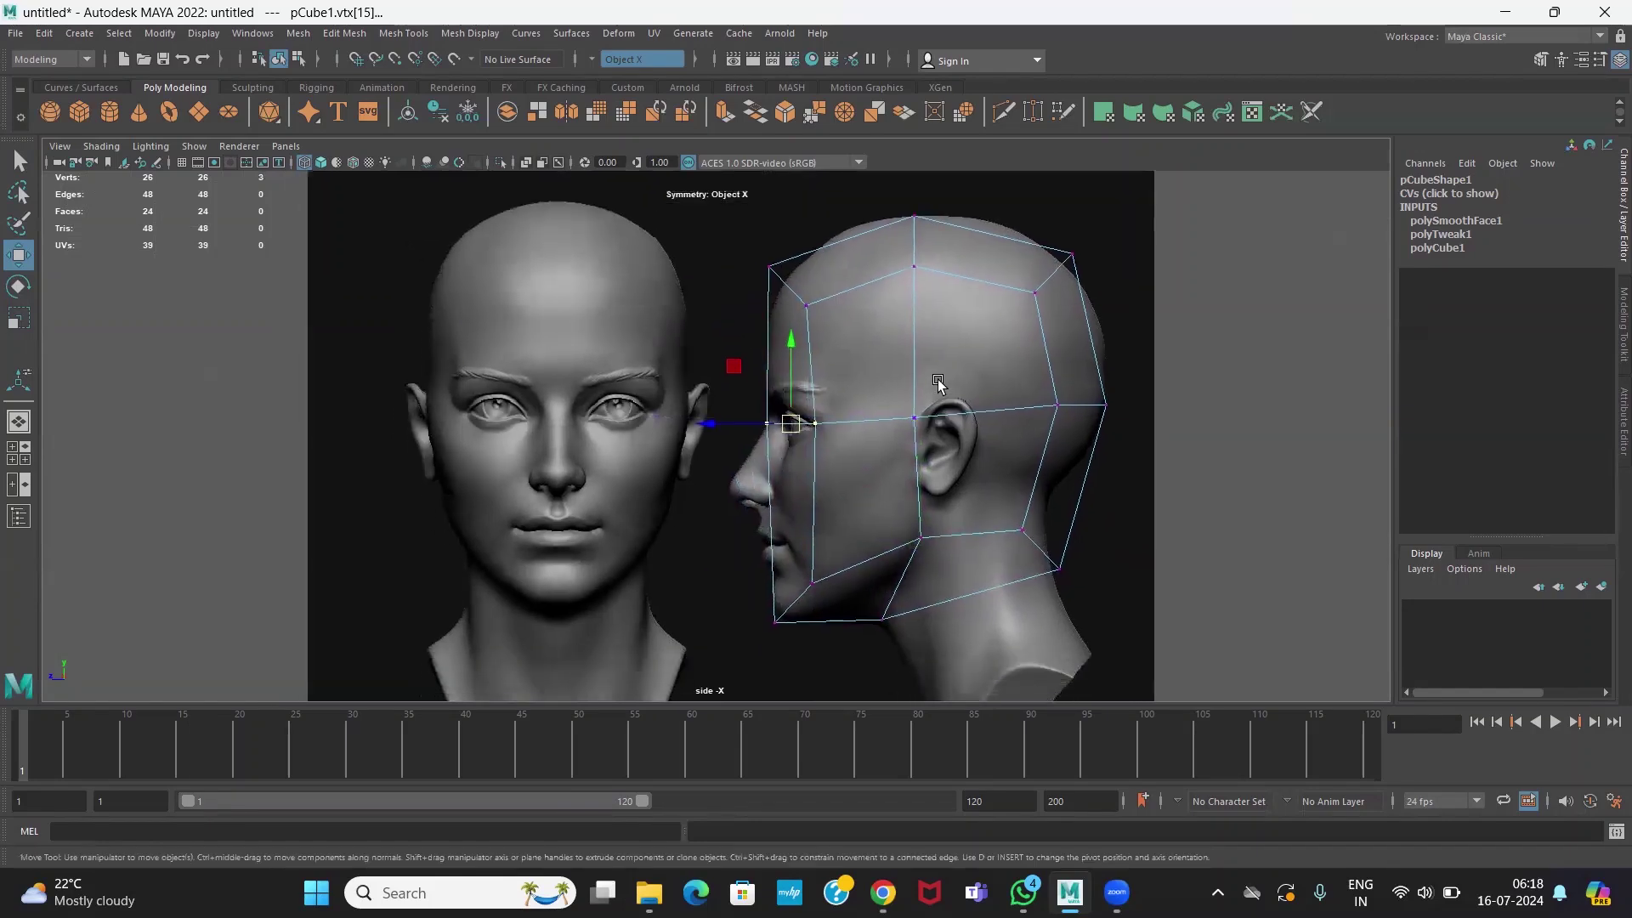
{"action": "key", "text": "space"}
{"action": "key", "text": "space"}
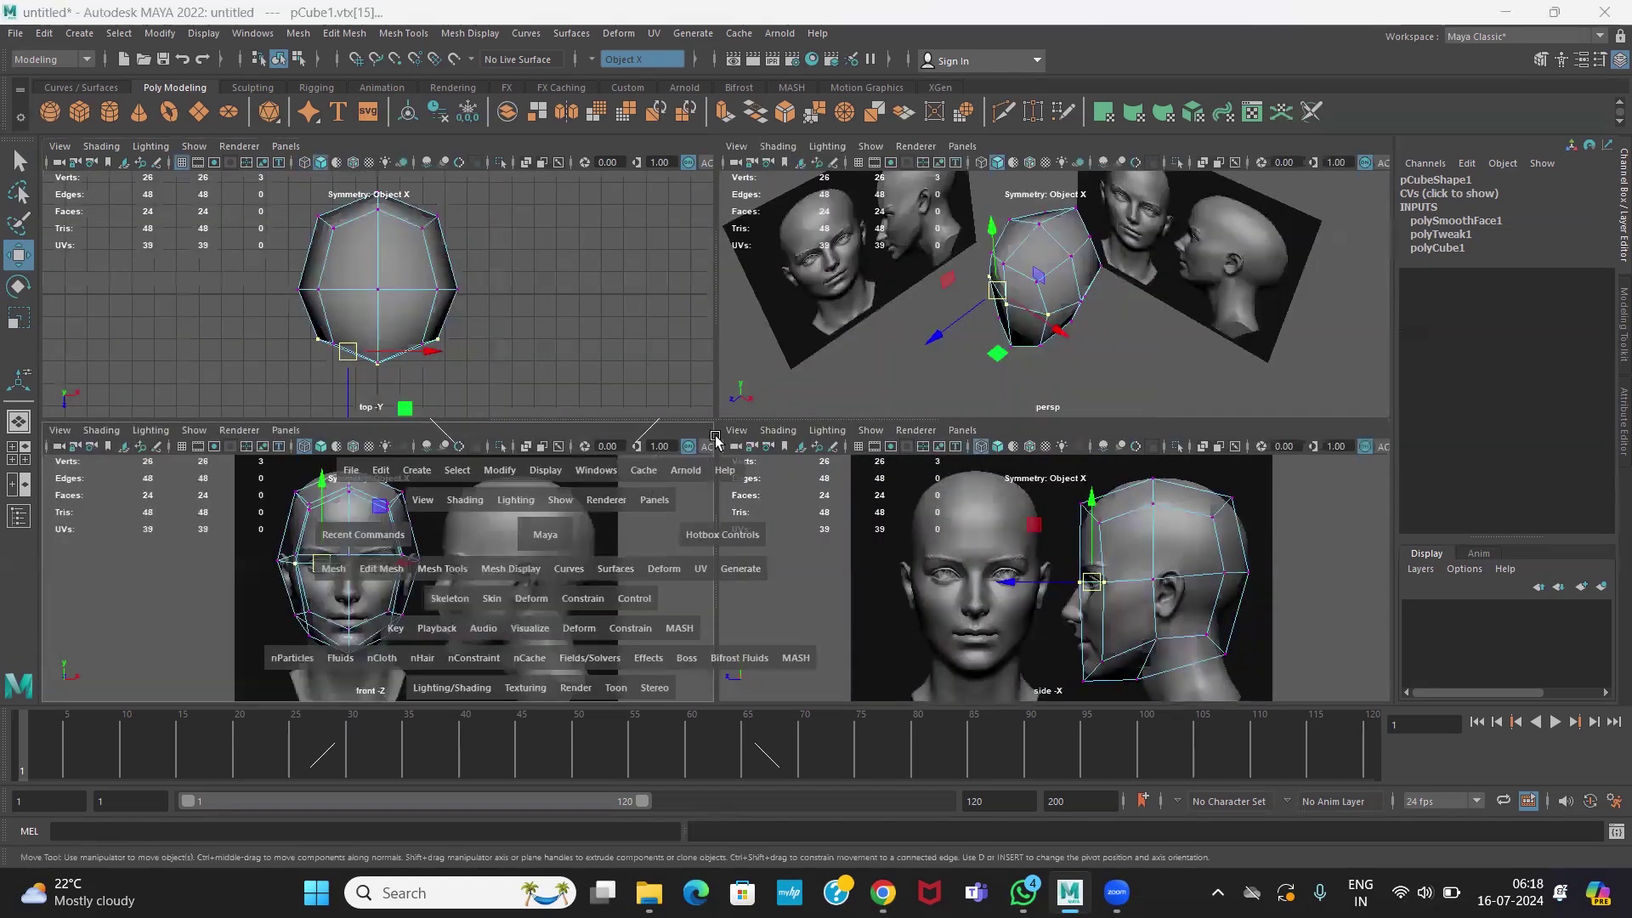
{"action": "key", "text": "space"}
- Return to object mode and smooth the shaped head mesh again with one division
{"action": "right_click_drag", "start_coordinate": [1052, 279], "coordinate": [1178, 217]}
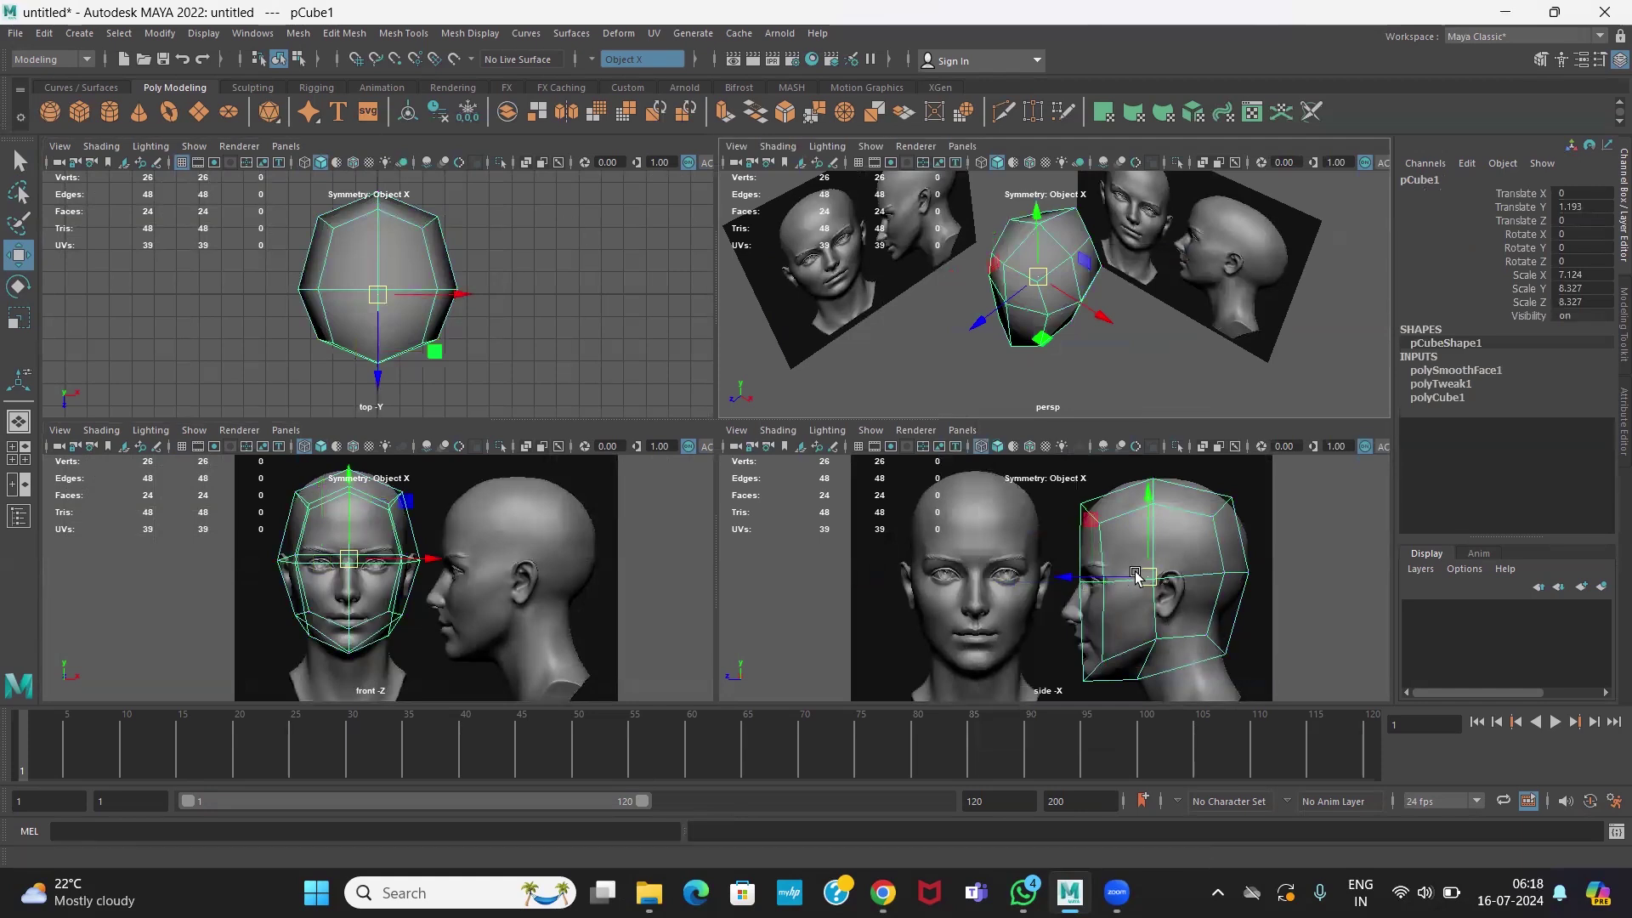
{"action": "key", "text": "space"}
{"action": "scroll", "coordinate": [1073, 384], "scroll_direction": "up", "scroll_amount": 2}
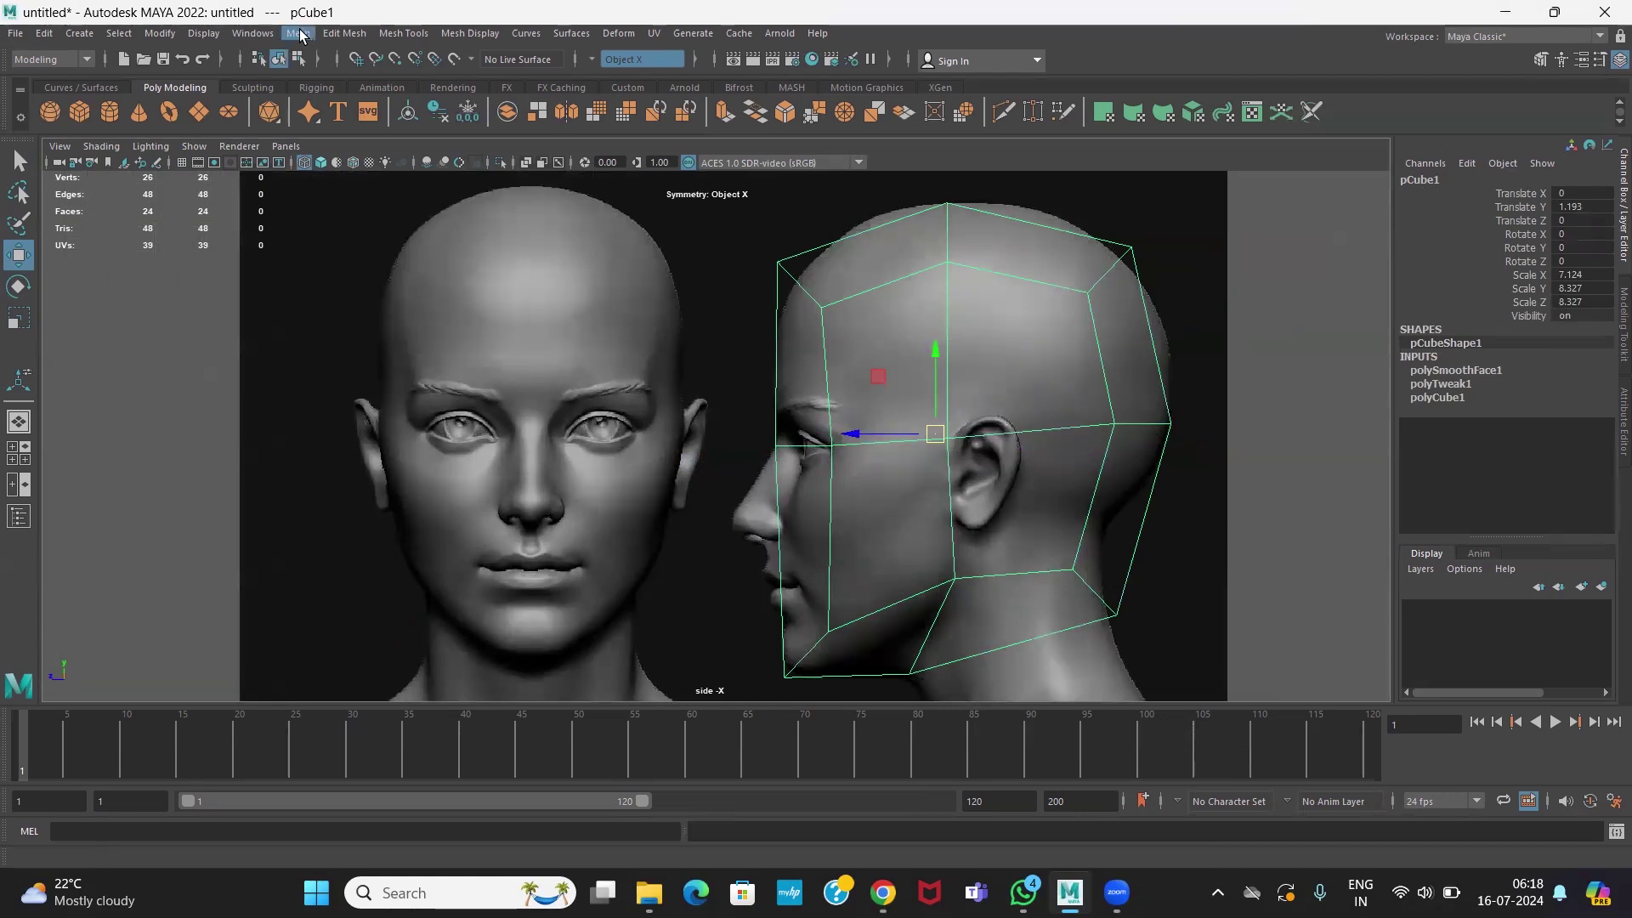
{"action": "left_click", "coordinate": [299, 33]}
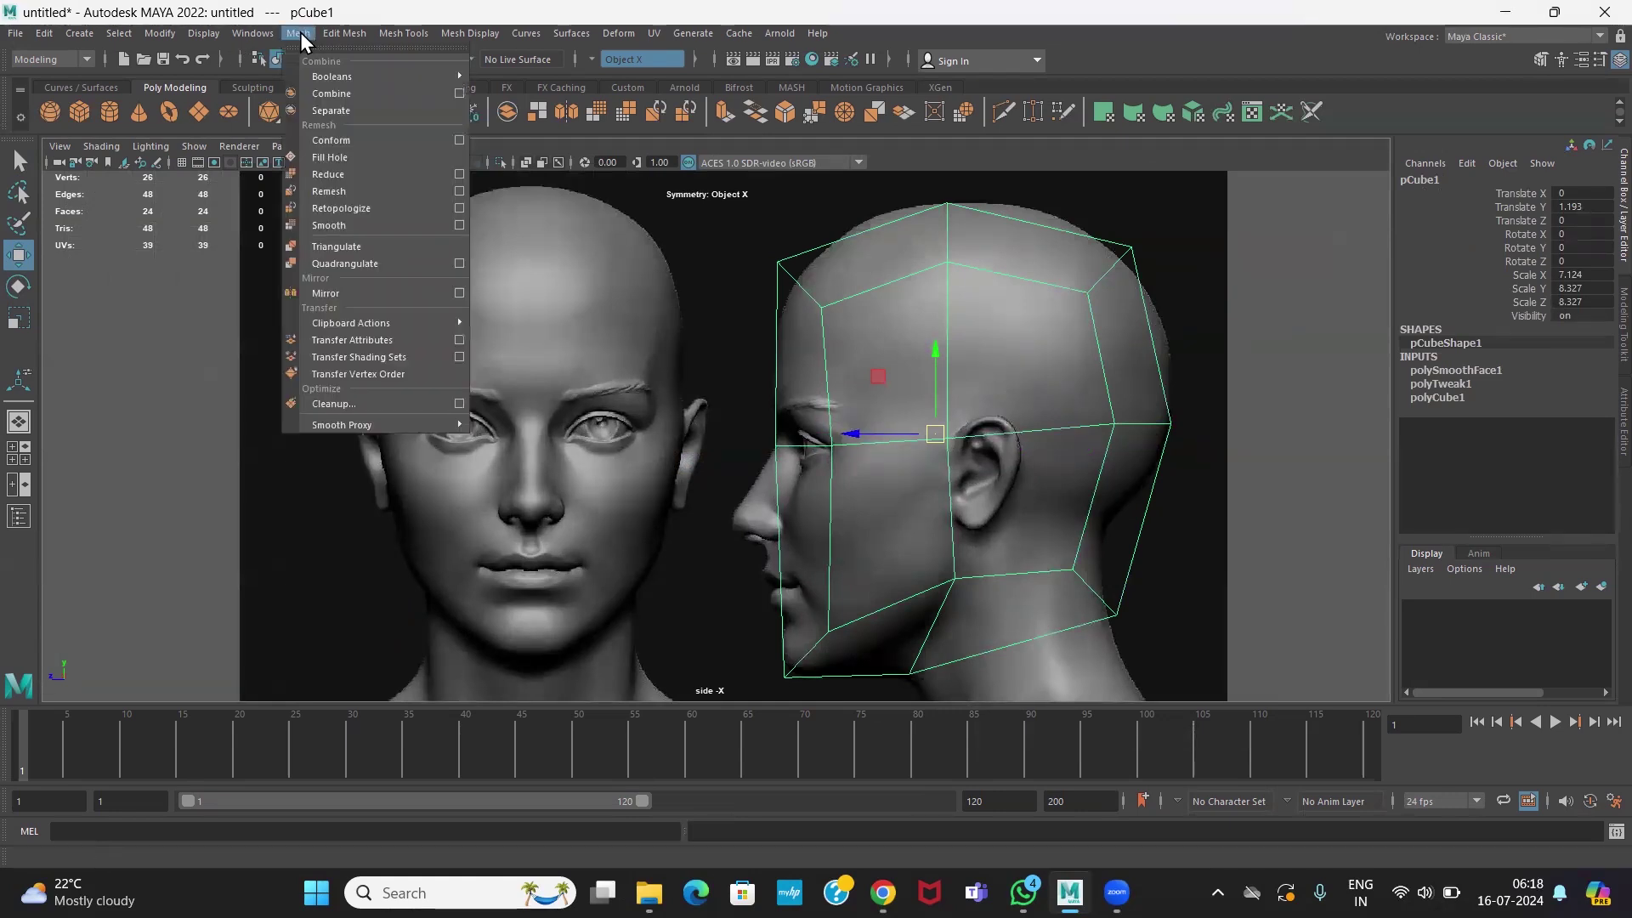
{"action": "left_click", "coordinate": [333, 224]}
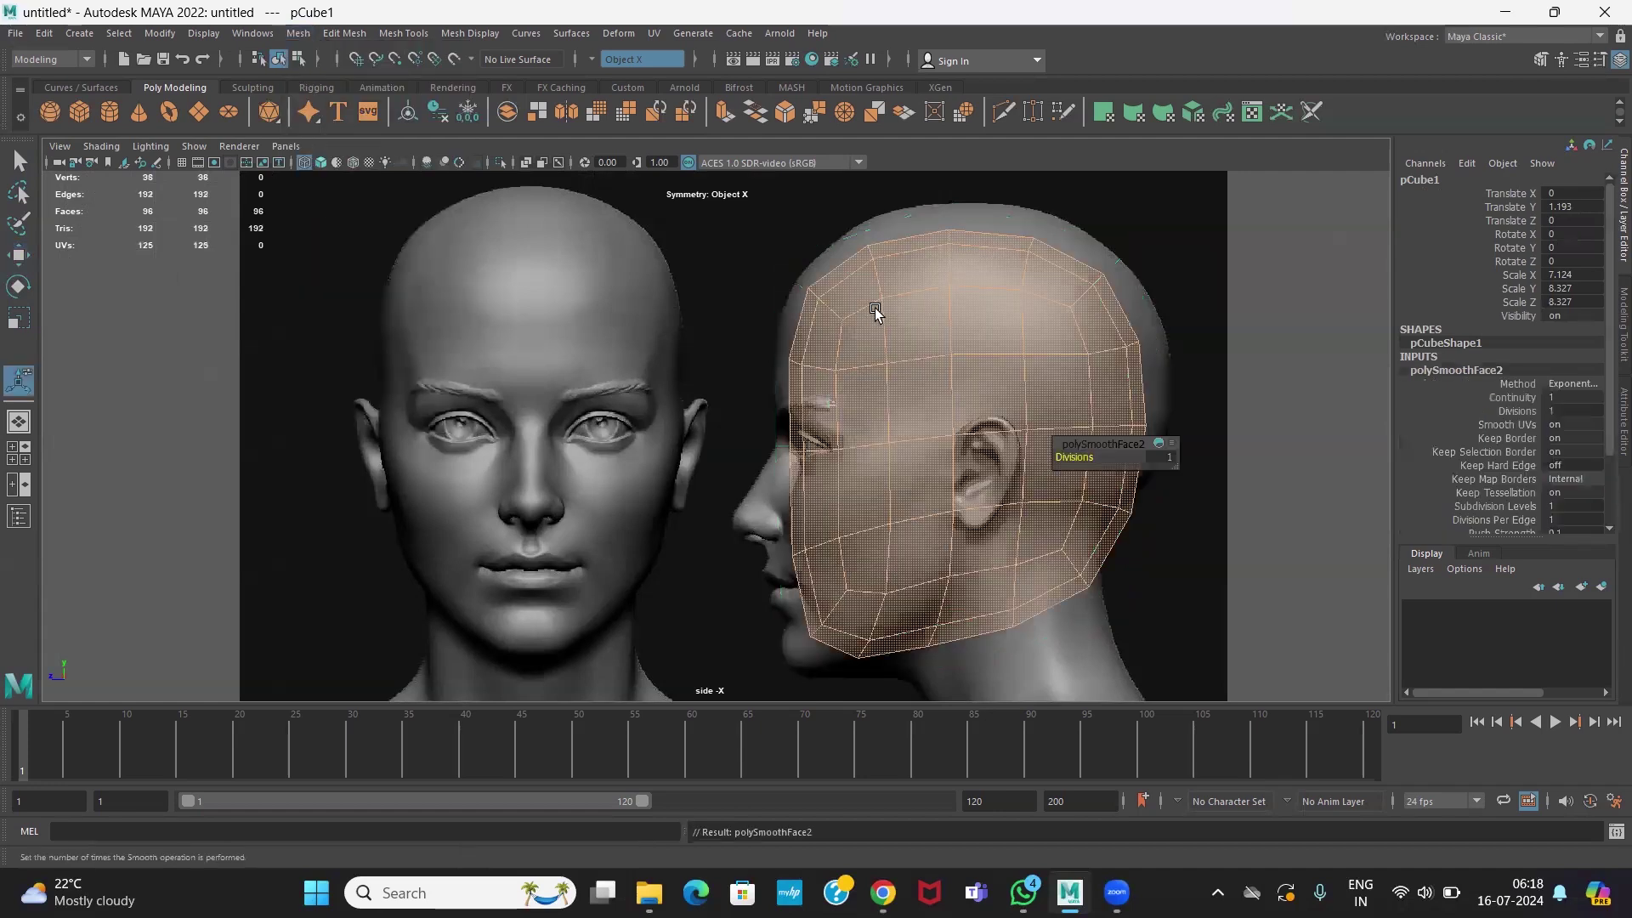
- Scale the smoothed head mesh up uniformly to about 8.013 in X and 9.365 in Y and Z
{"action": "left_click", "coordinate": [1023, 354]}
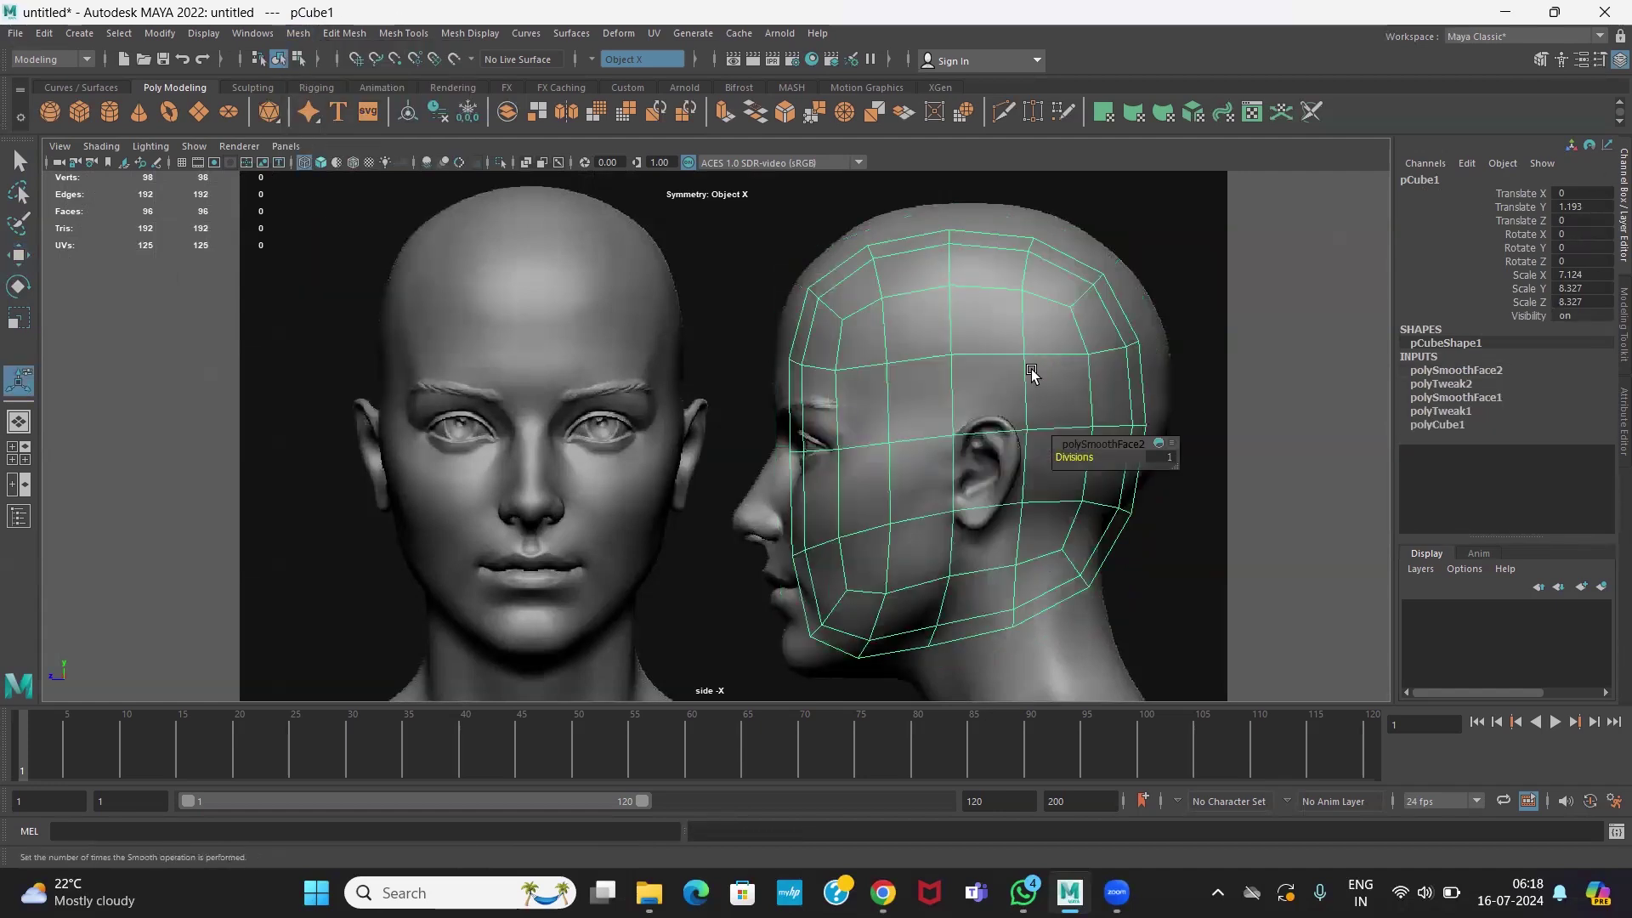
{"action": "key", "text": "space"}
{"action": "left_click_drag", "start_coordinate": [1063, 349], "coordinate": [1071, 314], "text": "alt"}
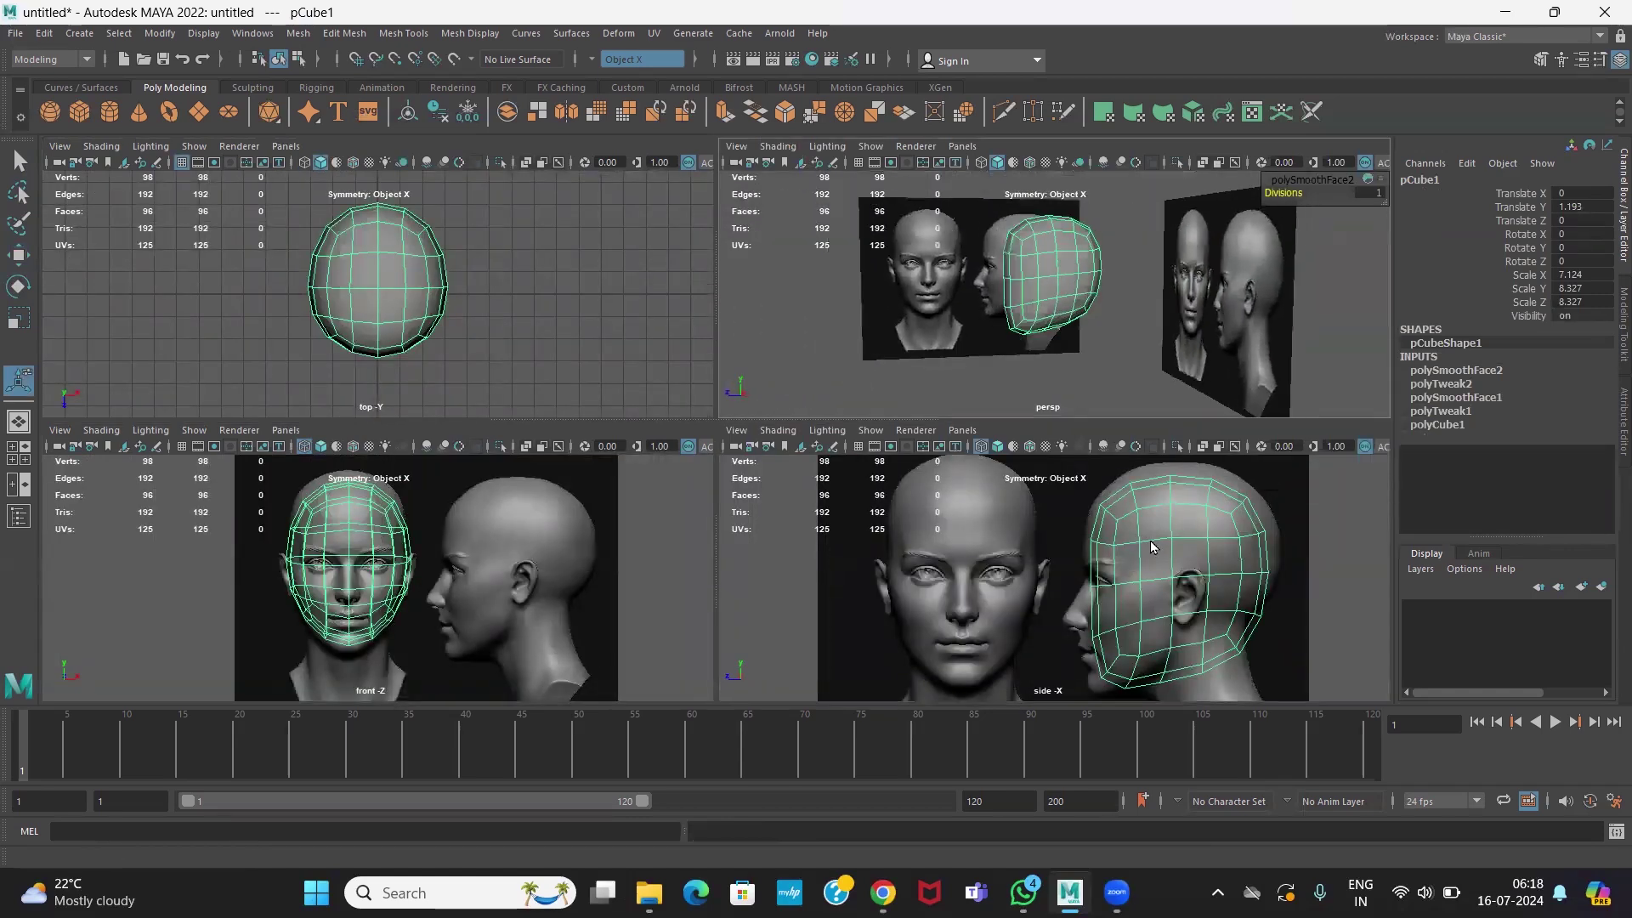
{"action": "key", "text": "space"}
{"action": "key", "text": "r"}
{"action": "left_click_drag", "start_coordinate": [935, 434], "coordinate": [977, 454]}
{"action": "key", "text": "space"}
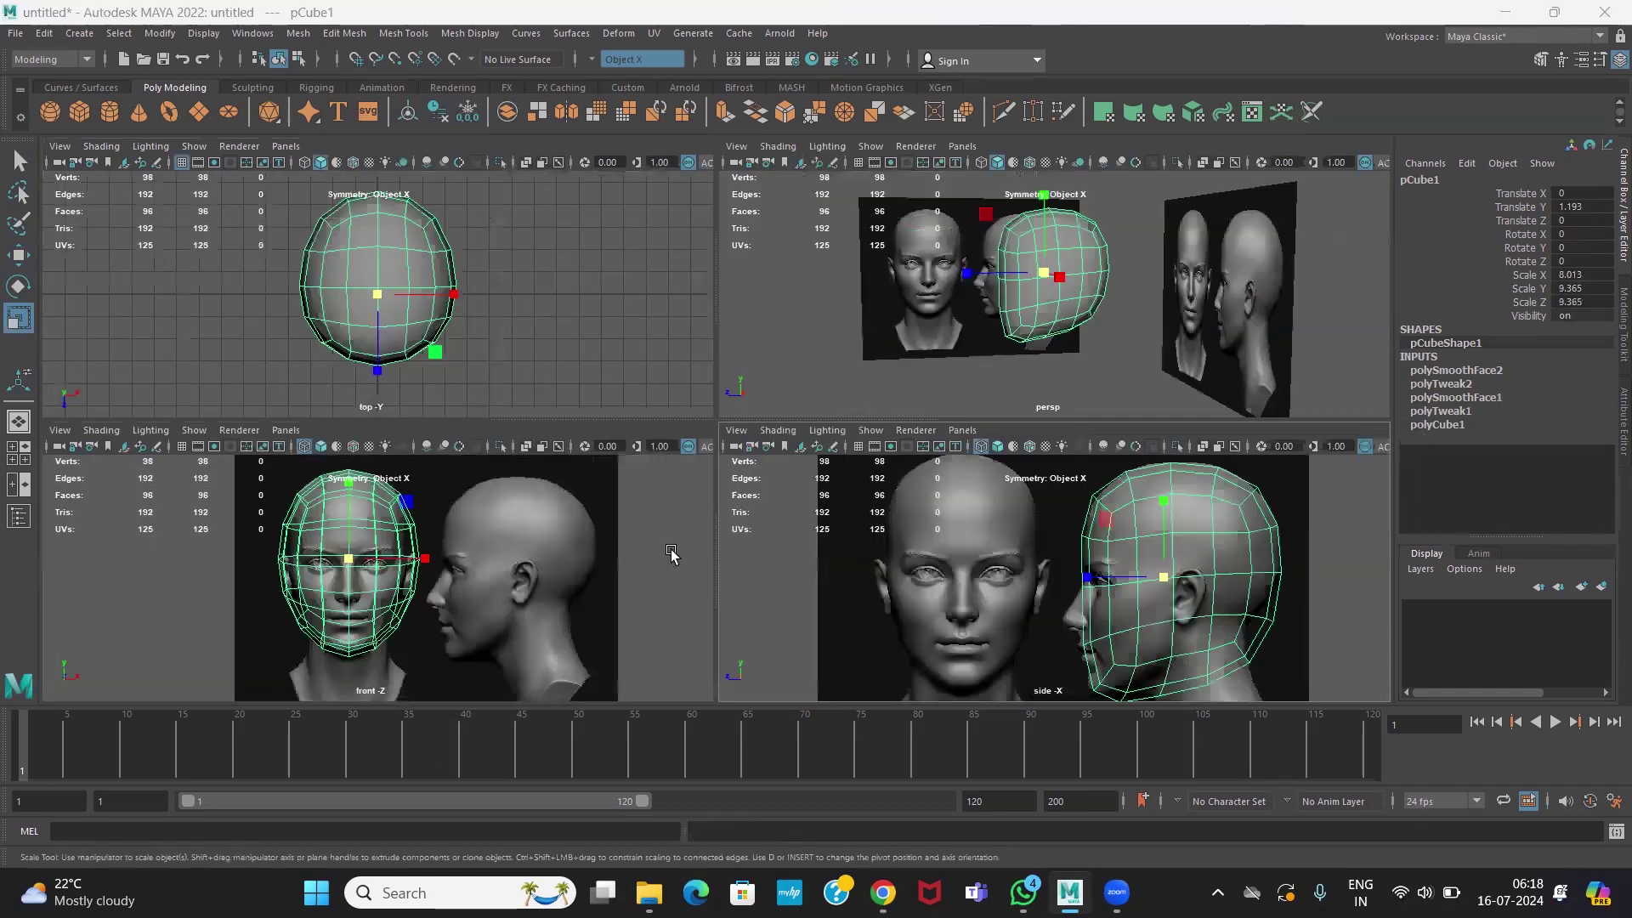
- Delete the lower rear faces below and behind the ear in the side view to open the neck area
{"action": "key", "text": "space"}
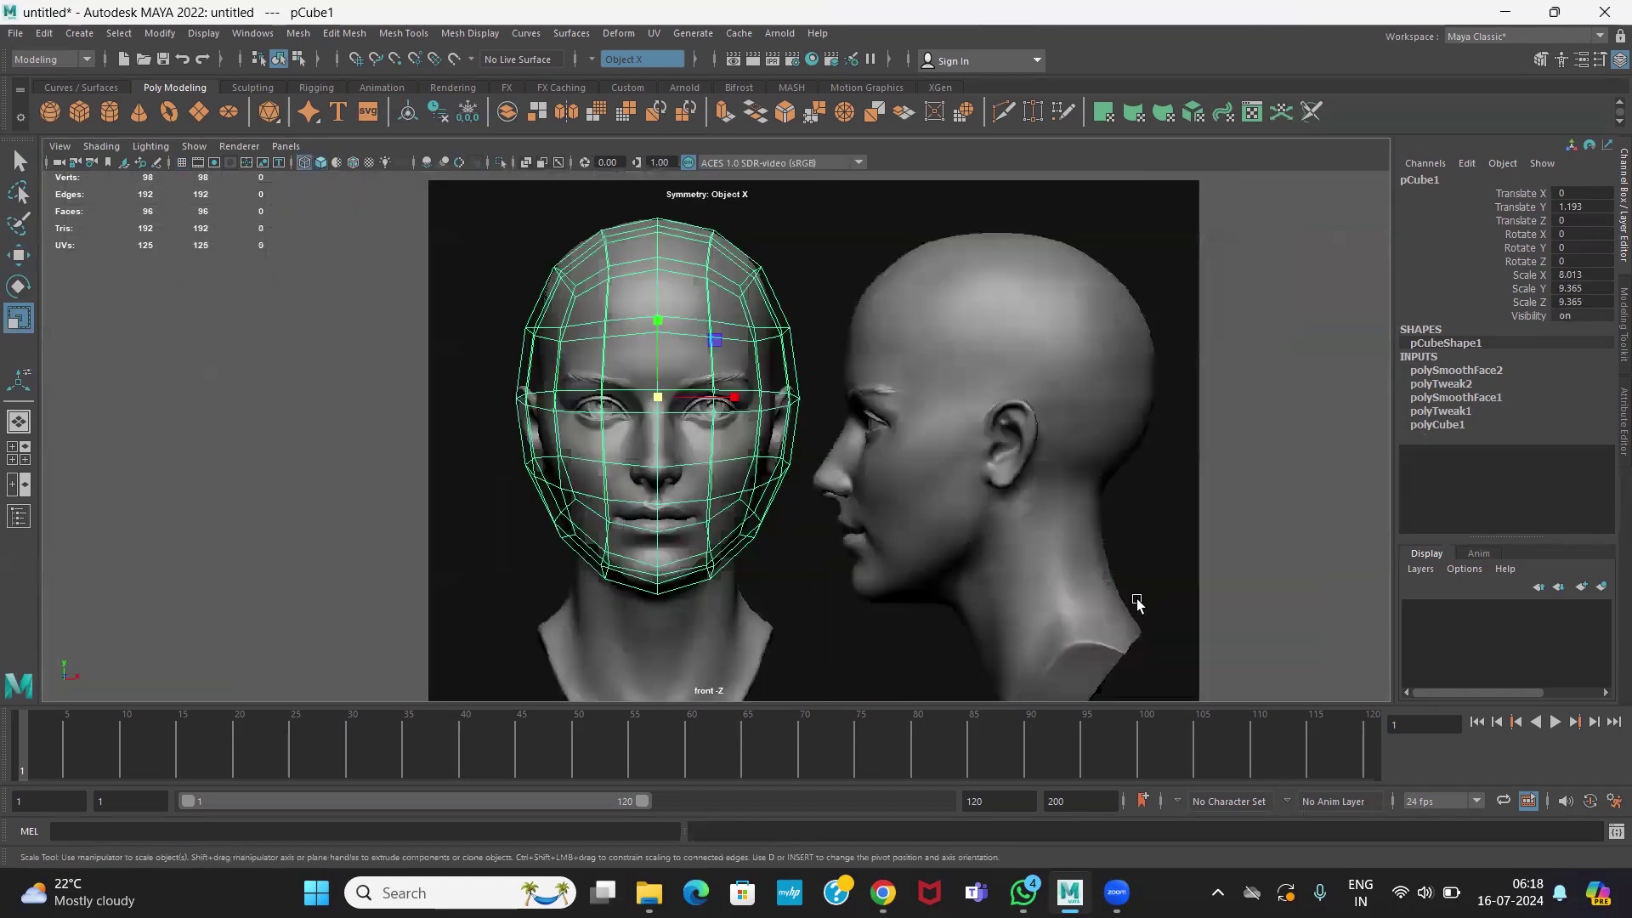
{"action": "key", "text": "space"}
{"action": "key", "text": "space"}
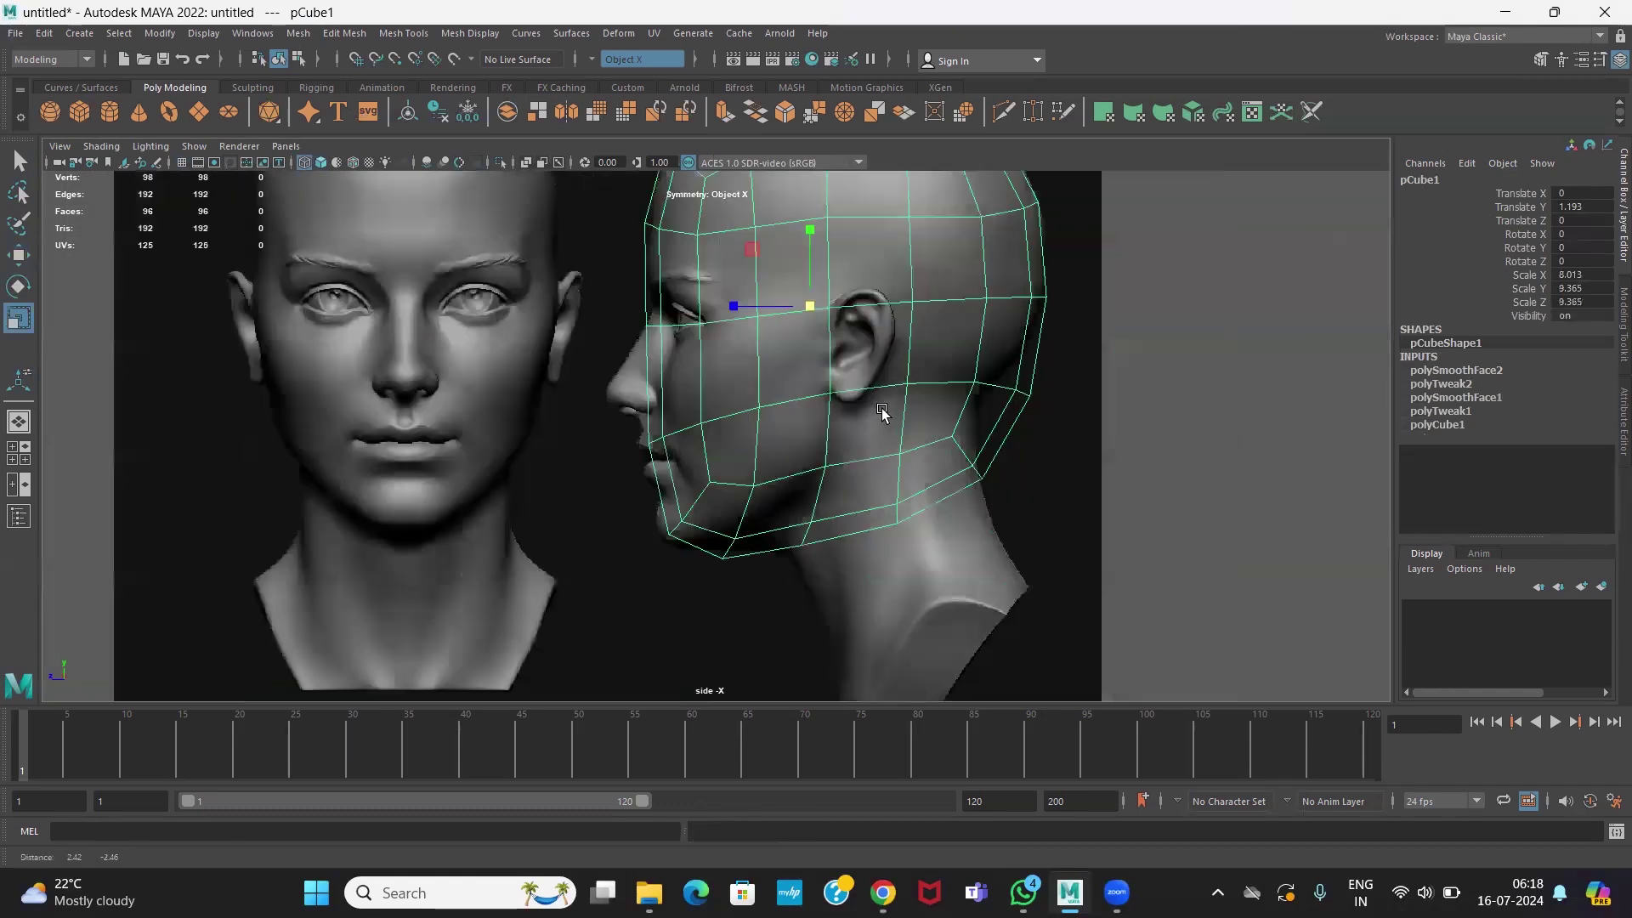
{"action": "scroll", "coordinate": [924, 380], "scroll_direction": "up", "scroll_amount": 1}
{"action": "right_click_drag", "start_coordinate": [915, 384], "coordinate": [916, 425]}
{"action": "left_click_drag", "start_coordinate": [903, 445], "coordinate": [1116, 598]}
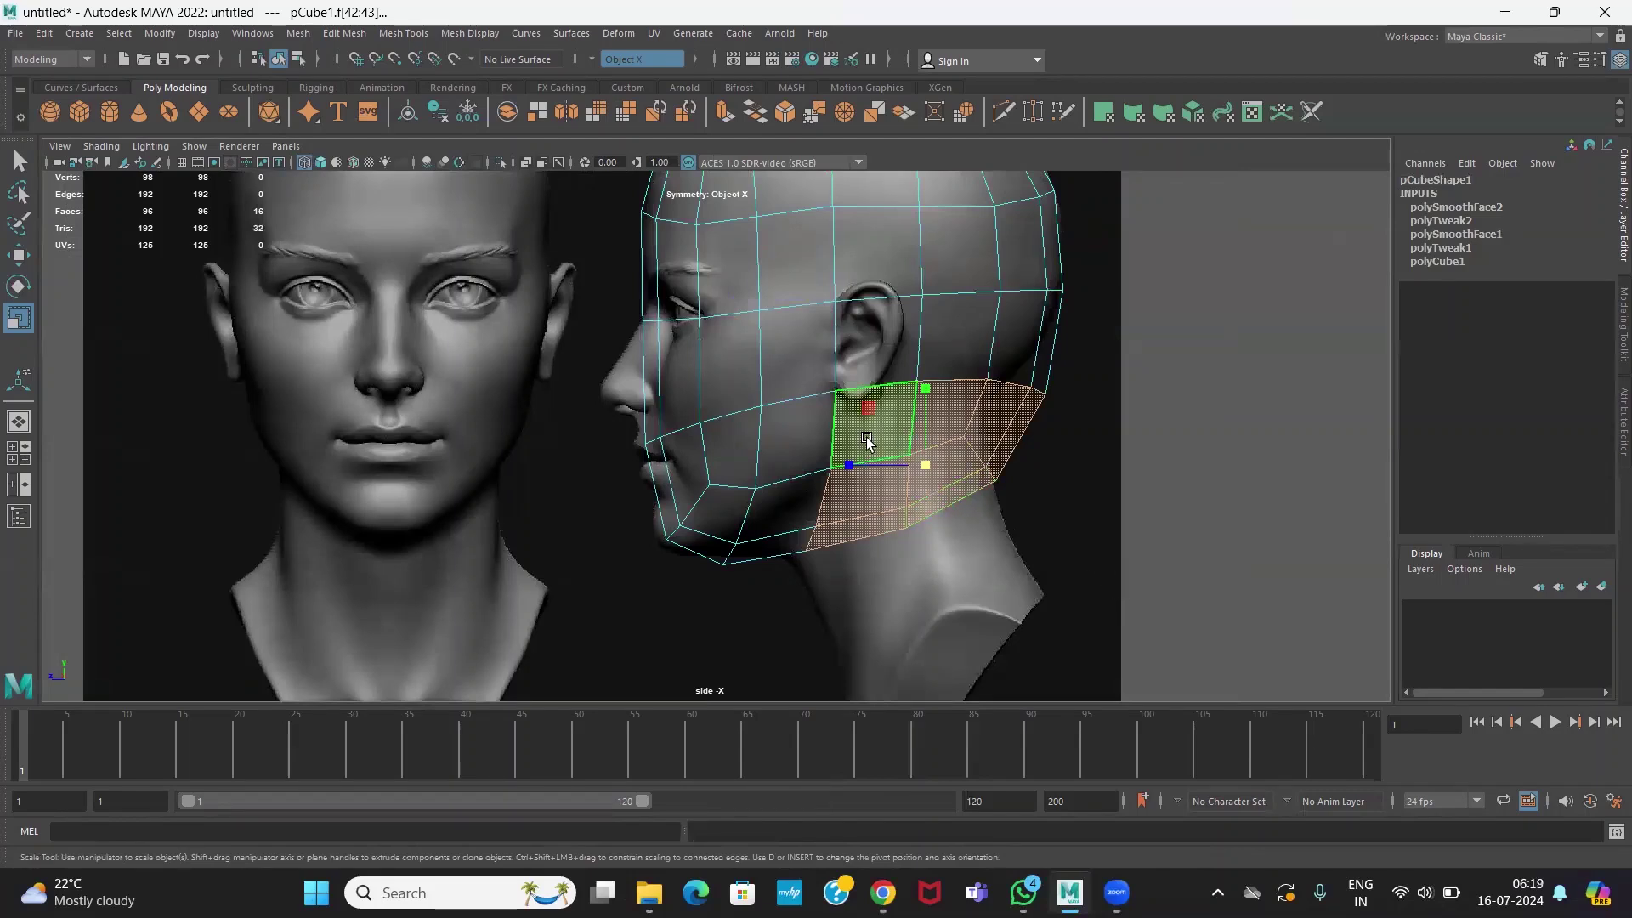
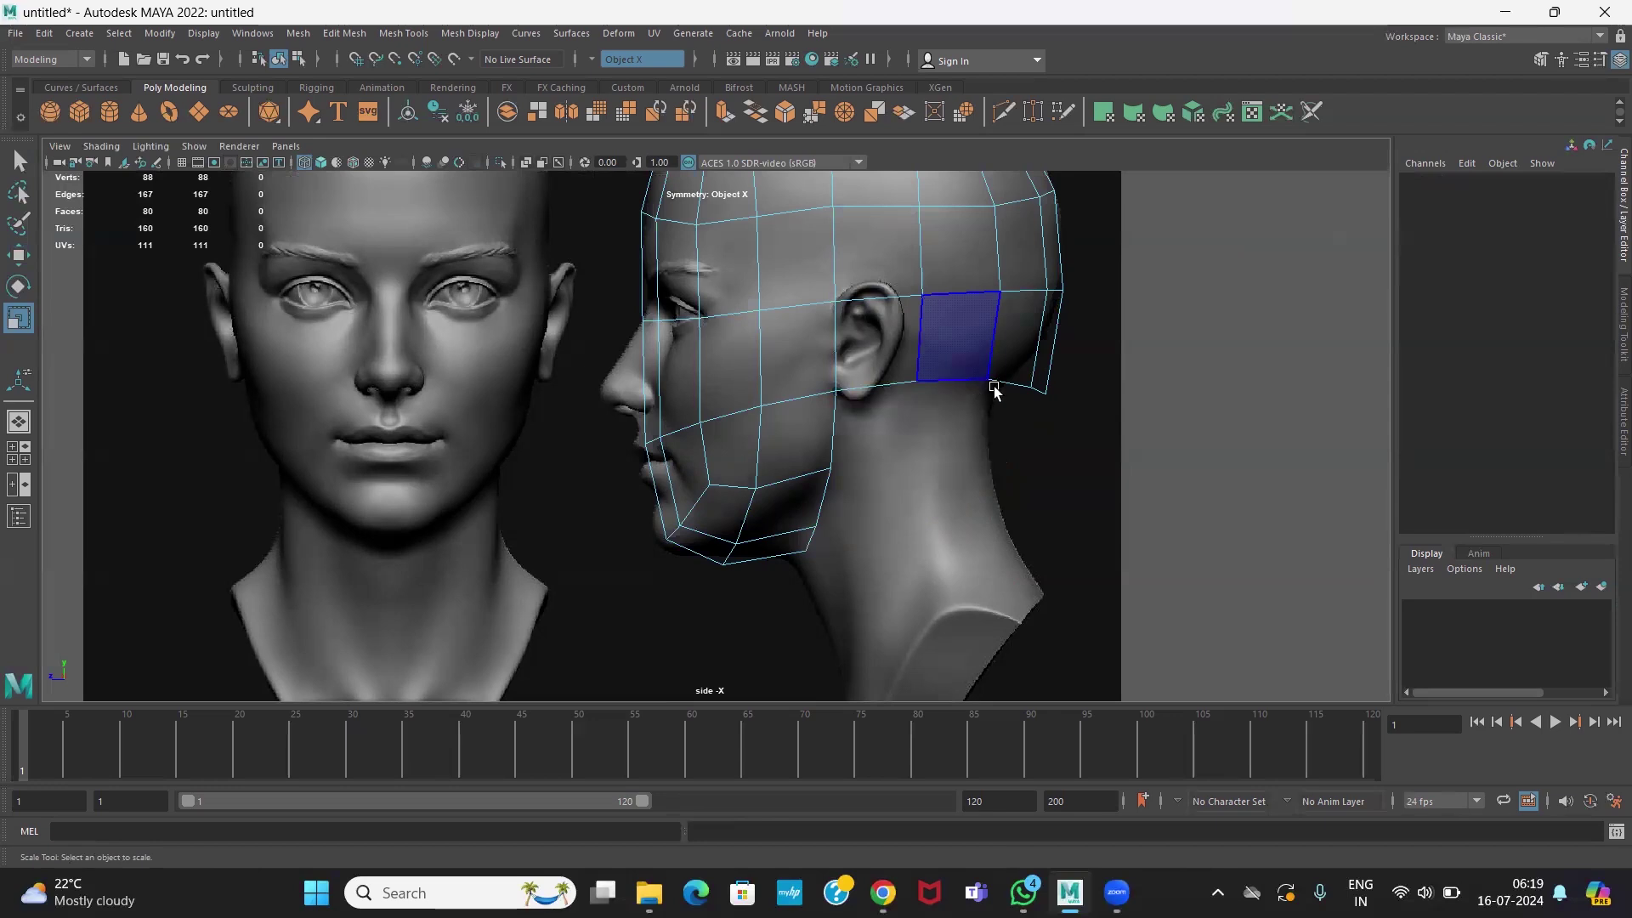
{"action": "left_click", "coordinate": [1015, 425]}
- Move the open-edge vertices behind the ear forward and slightly up to follow the skull base in the side view
{"action": "middle_click_drag", "start_coordinate": [959, 444], "coordinate": [955, 544], "text": "alt"}
{"action": "left_click", "coordinate": [954, 450]}
{"action": "left_click", "coordinate": [991, 466]}
{"action": "right_click_drag", "start_coordinate": [988, 472], "coordinate": [890, 470]}
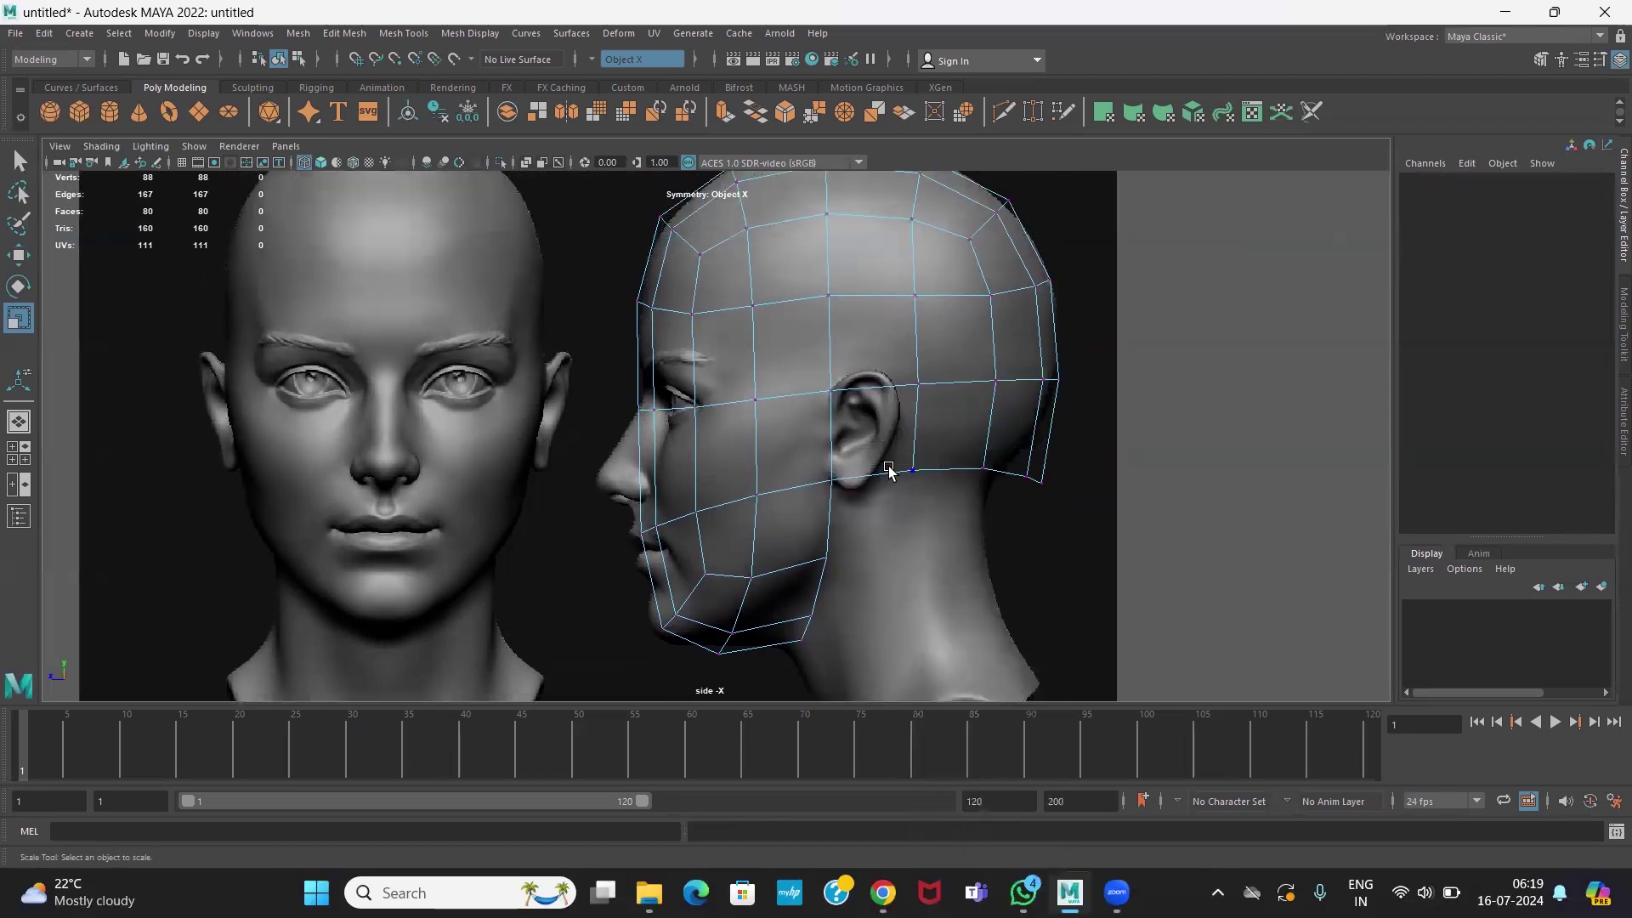
{"action": "mouse_move", "coordinate": [978, 457]}
{"action": "left_mouse_down"}
{"action": "mouse_move", "coordinate": [1057, 516]}
{"action": "mouse_move", "coordinate": [985, 485]}
{"action": "left_mouse_up"}
{"action": "key", "text": "w"}
{"action": "left_click", "coordinate": [900, 457]}
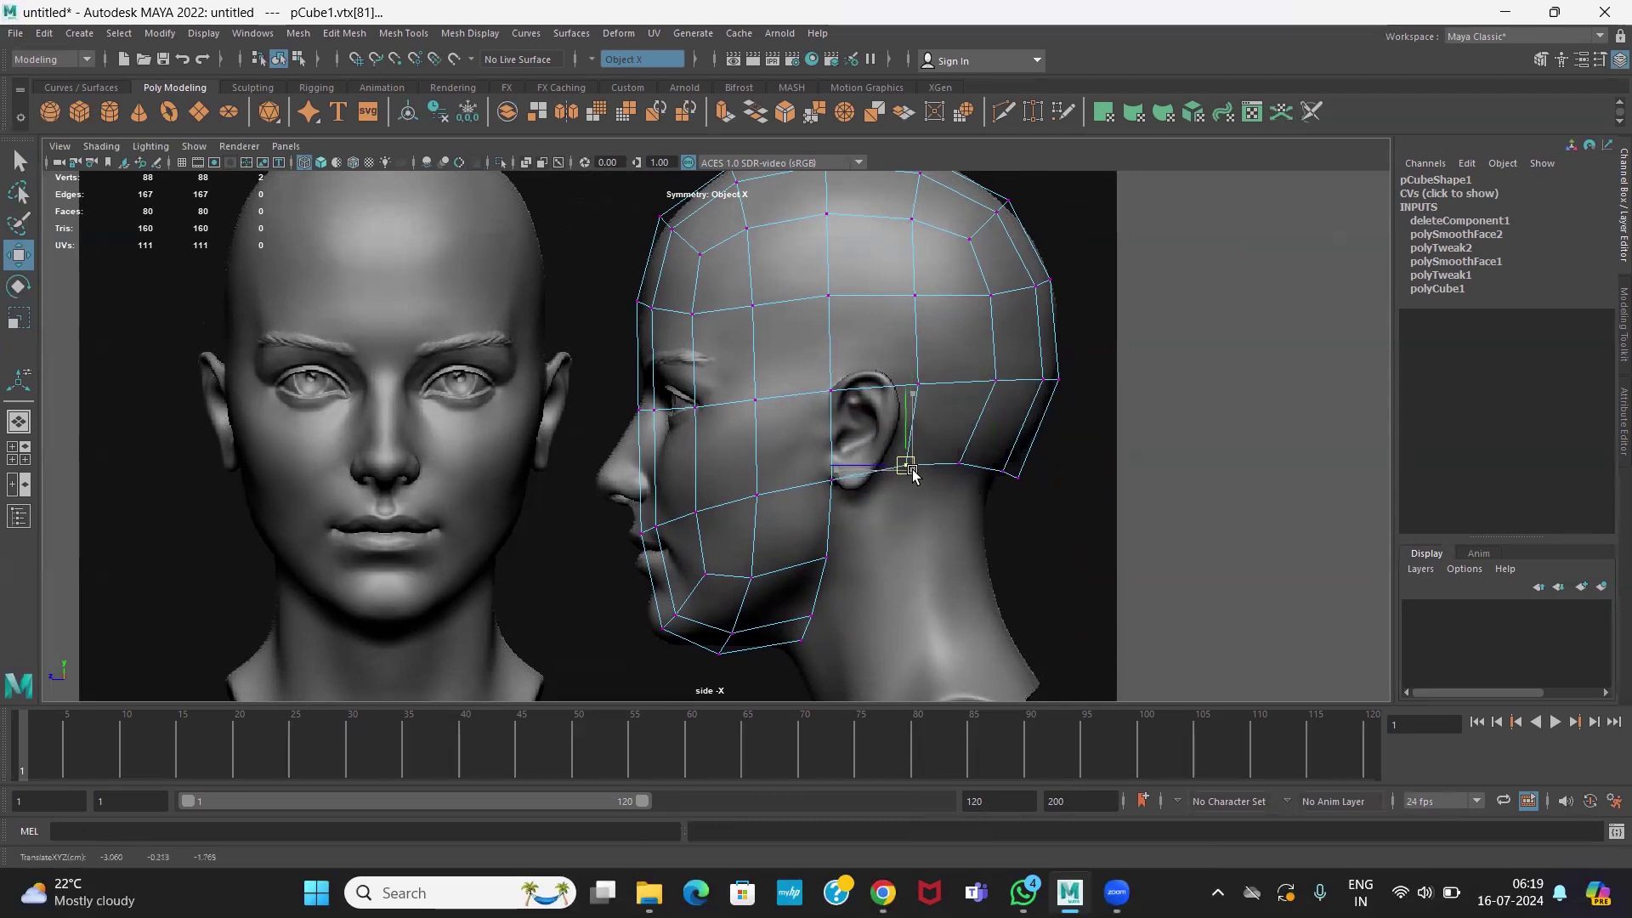
{"action": "left_click_drag", "start_coordinate": [994, 465], "coordinate": [1049, 515]}
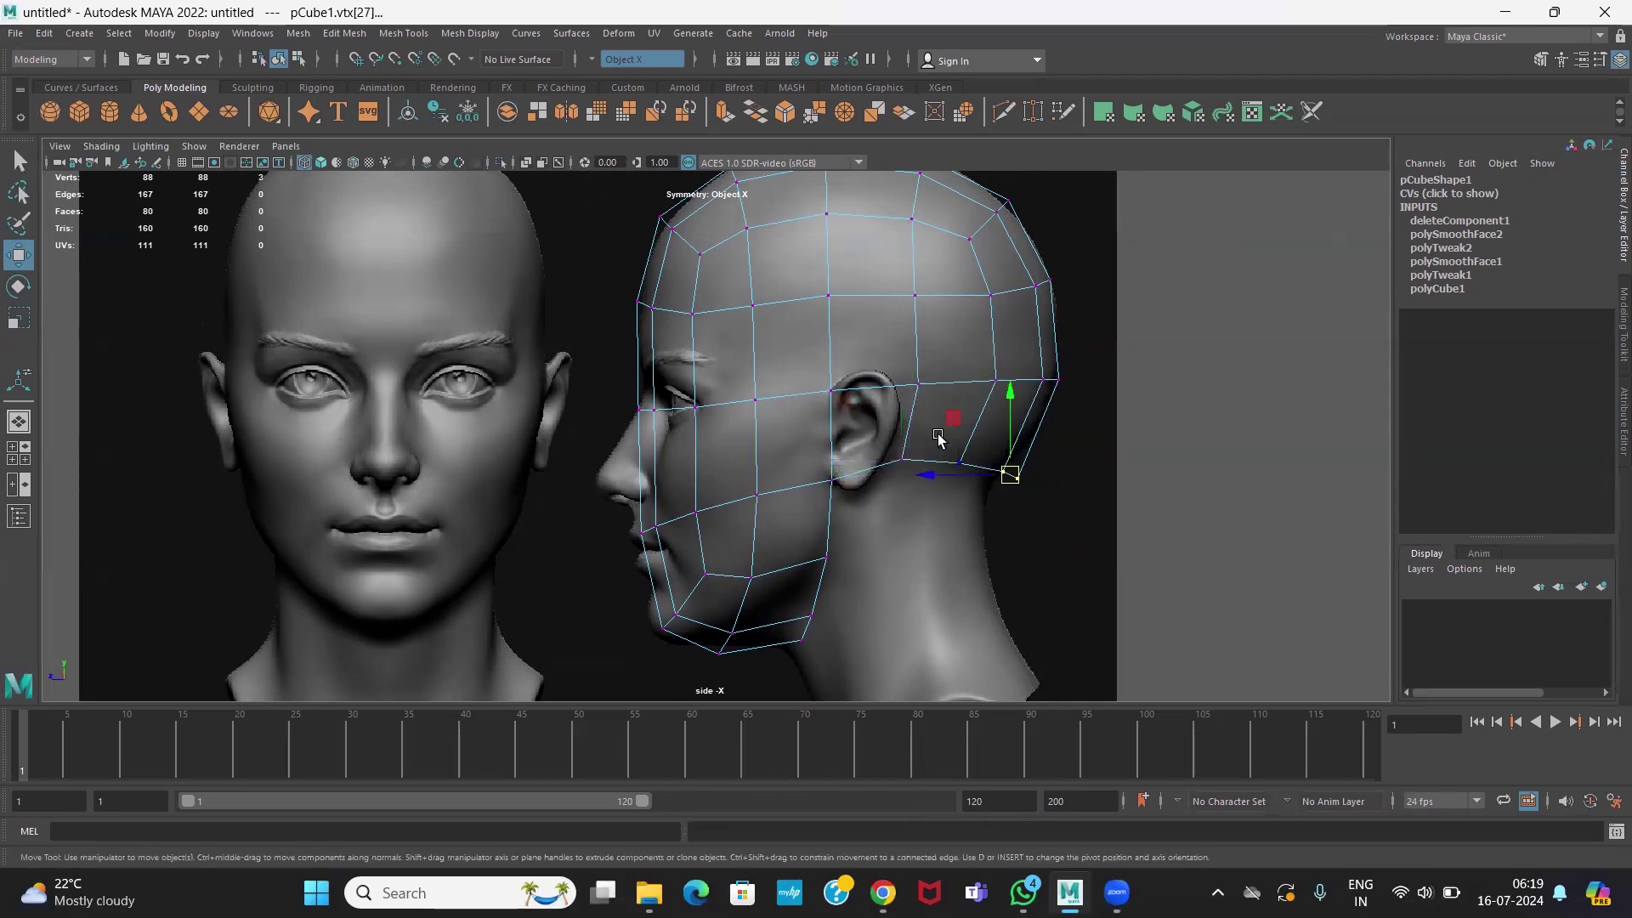
{"action": "mouse_move", "coordinate": [961, 460]}
{"action": "left_mouse_down"}
{"action": "mouse_move", "coordinate": [1008, 500]}
{"action": "mouse_move", "coordinate": [967, 470]}
{"action": "left_mouse_up"}
- Raise the bottom chin and jaw vertices slightly to fit the jawline in the side view
{"action": "middle_click_drag", "start_coordinate": [987, 512], "coordinate": [984, 579], "text": "alt"}
{"action": "right_click_drag", "start_coordinate": [985, 578], "coordinate": [1073, 545], "text": "alt"}
{"action": "left_click_drag", "start_coordinate": [968, 389], "coordinate": [1041, 419]}
{"action": "middle_click_drag", "start_coordinate": [954, 498], "coordinate": [1092, 466], "text": "alt"}
{"action": "right_click_drag", "start_coordinate": [1046, 486], "coordinate": [1106, 461], "text": "alt"}
{"action": "middle_click_drag", "start_coordinate": [1064, 503], "coordinate": [1090, 418], "text": "alt"}
{"action": "middle_click_drag", "start_coordinate": [877, 555], "coordinate": [879, 543], "text": "alt"}
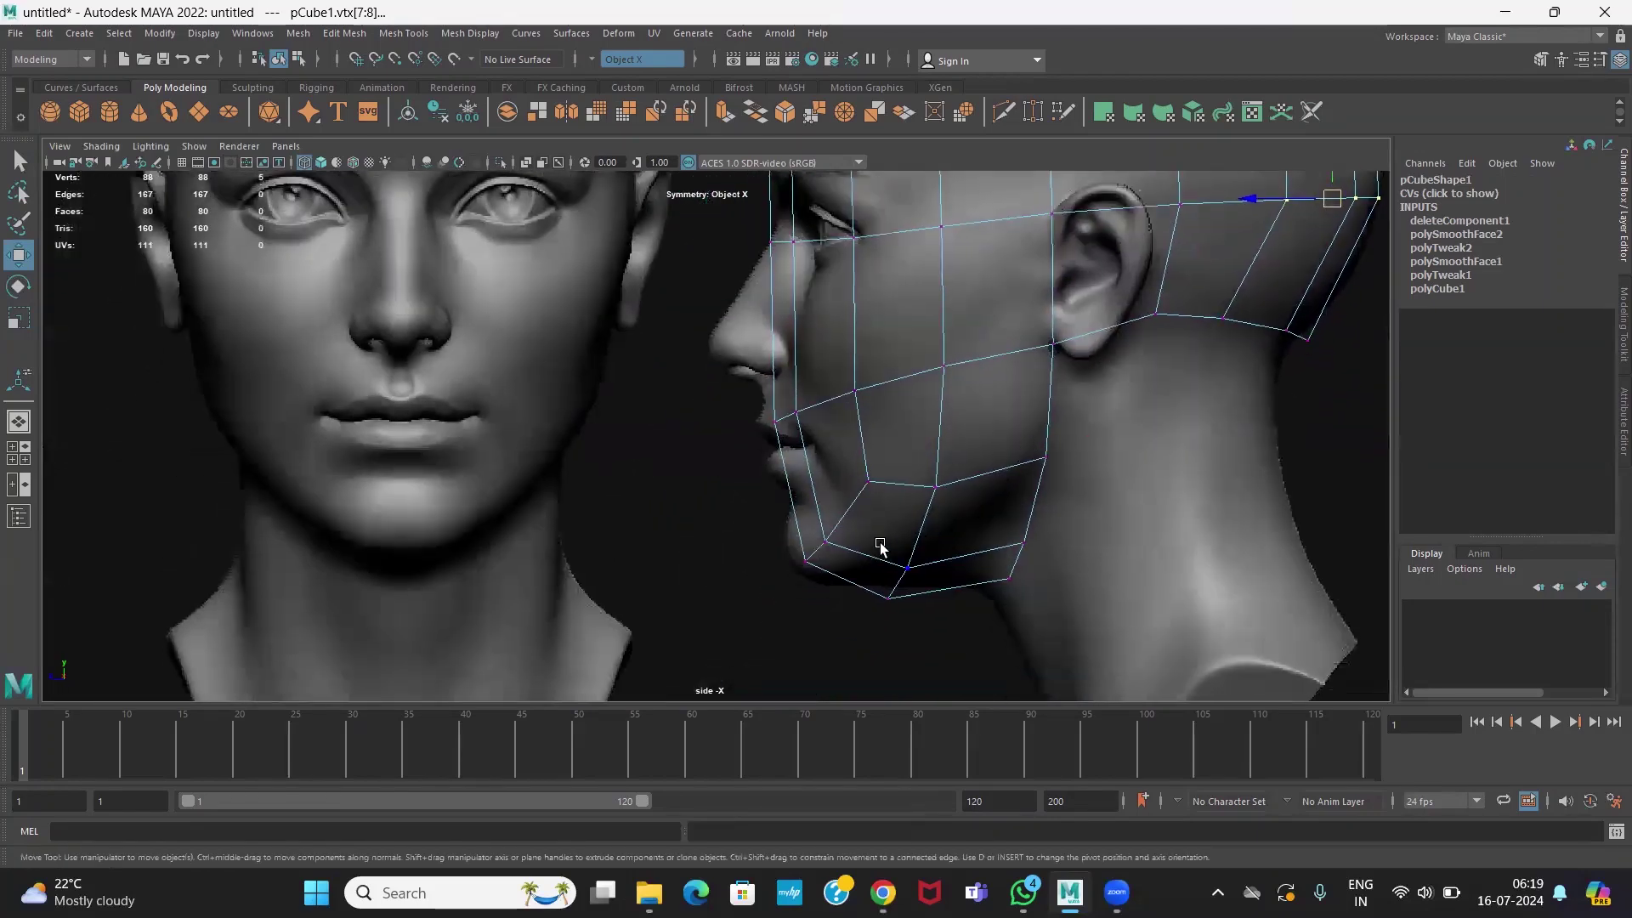
{"action": "left_click_drag", "start_coordinate": [766, 524], "coordinate": [945, 651]}
{"action": "left_click_drag", "start_coordinate": [898, 584], "coordinate": [896, 572]}
{"action": "mouse_move", "coordinate": [977, 526]}
{"action": "left_mouse_down"}
{"action": "mouse_move", "coordinate": [1062, 602]}
{"action": "mouse_move", "coordinate": [992, 568]}
{"action": "left_mouse_up"}
{"action": "middle_click_drag", "start_coordinate": [807, 390], "coordinate": [849, 613], "text": "alt"}
{"action": "mouse_move", "coordinate": [829, 486]}
{"action": "middle_mouse_down", "text": "alt"}
{"action": "mouse_move", "coordinate": [791, 609]}
{"action": "mouse_move", "coordinate": [770, 618]}
{"action": "middle_mouse_up", "text": "alt"}
{"action": "middle_click_drag", "start_coordinate": [1007, 461], "coordinate": [841, 382], "text": "alt"}
{"action": "left_click_drag", "start_coordinate": [947, 397], "coordinate": [858, 417], "text": "alt"}
- Try to move the outer vertices beside the lower ears inward symmetrically in the front view
{"action": "key", "text": "space"}
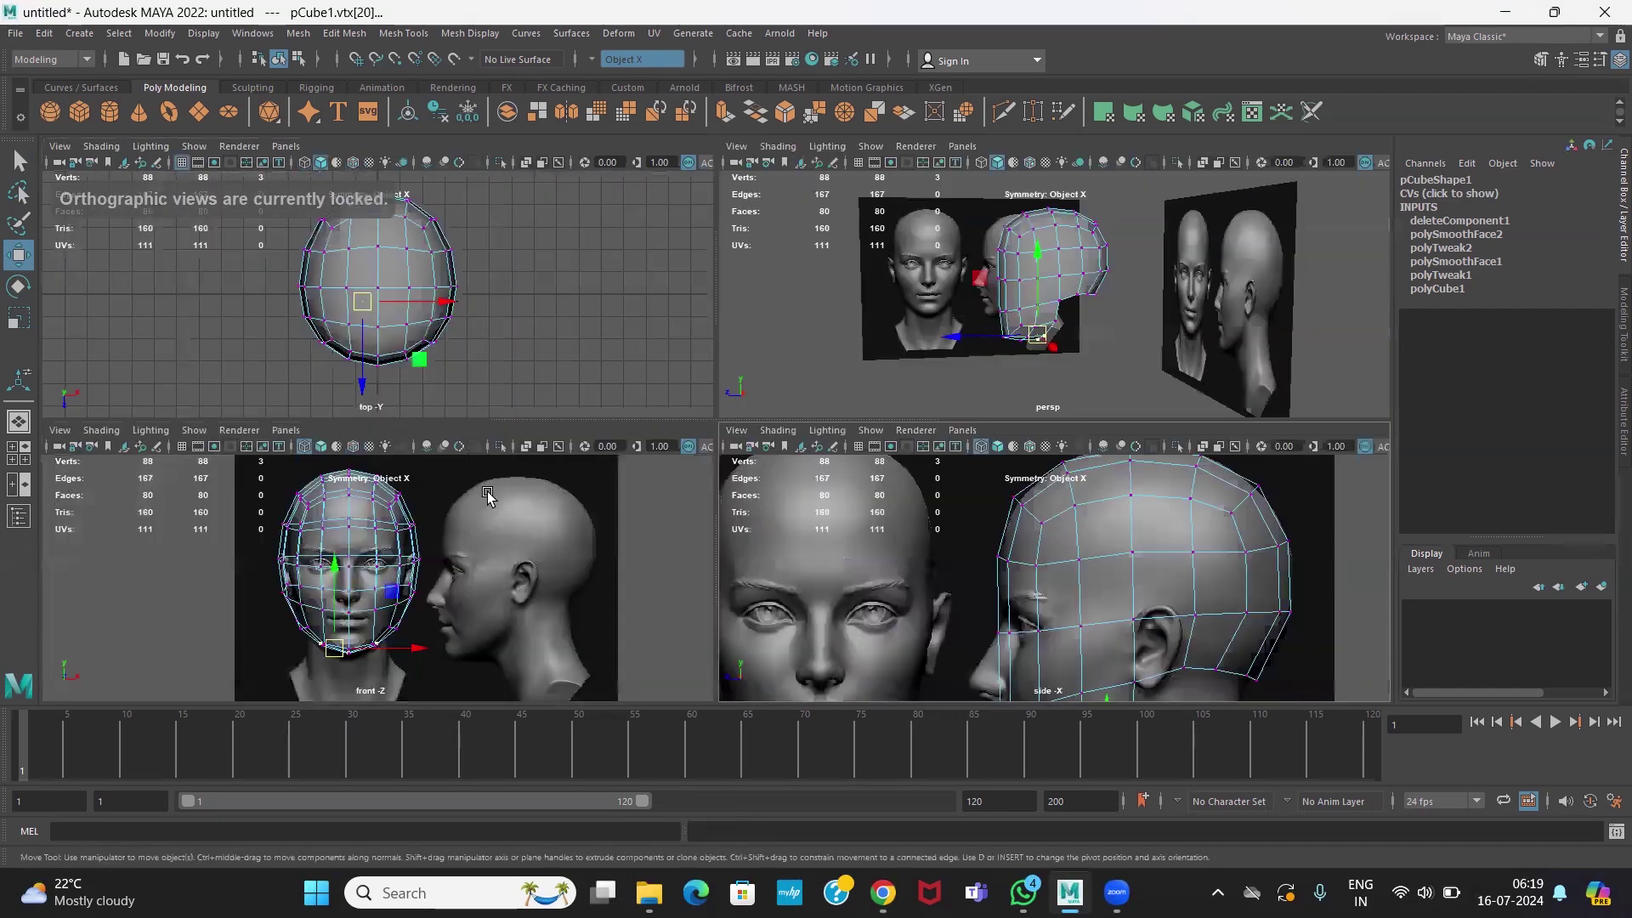
{"action": "key", "text": "space"}
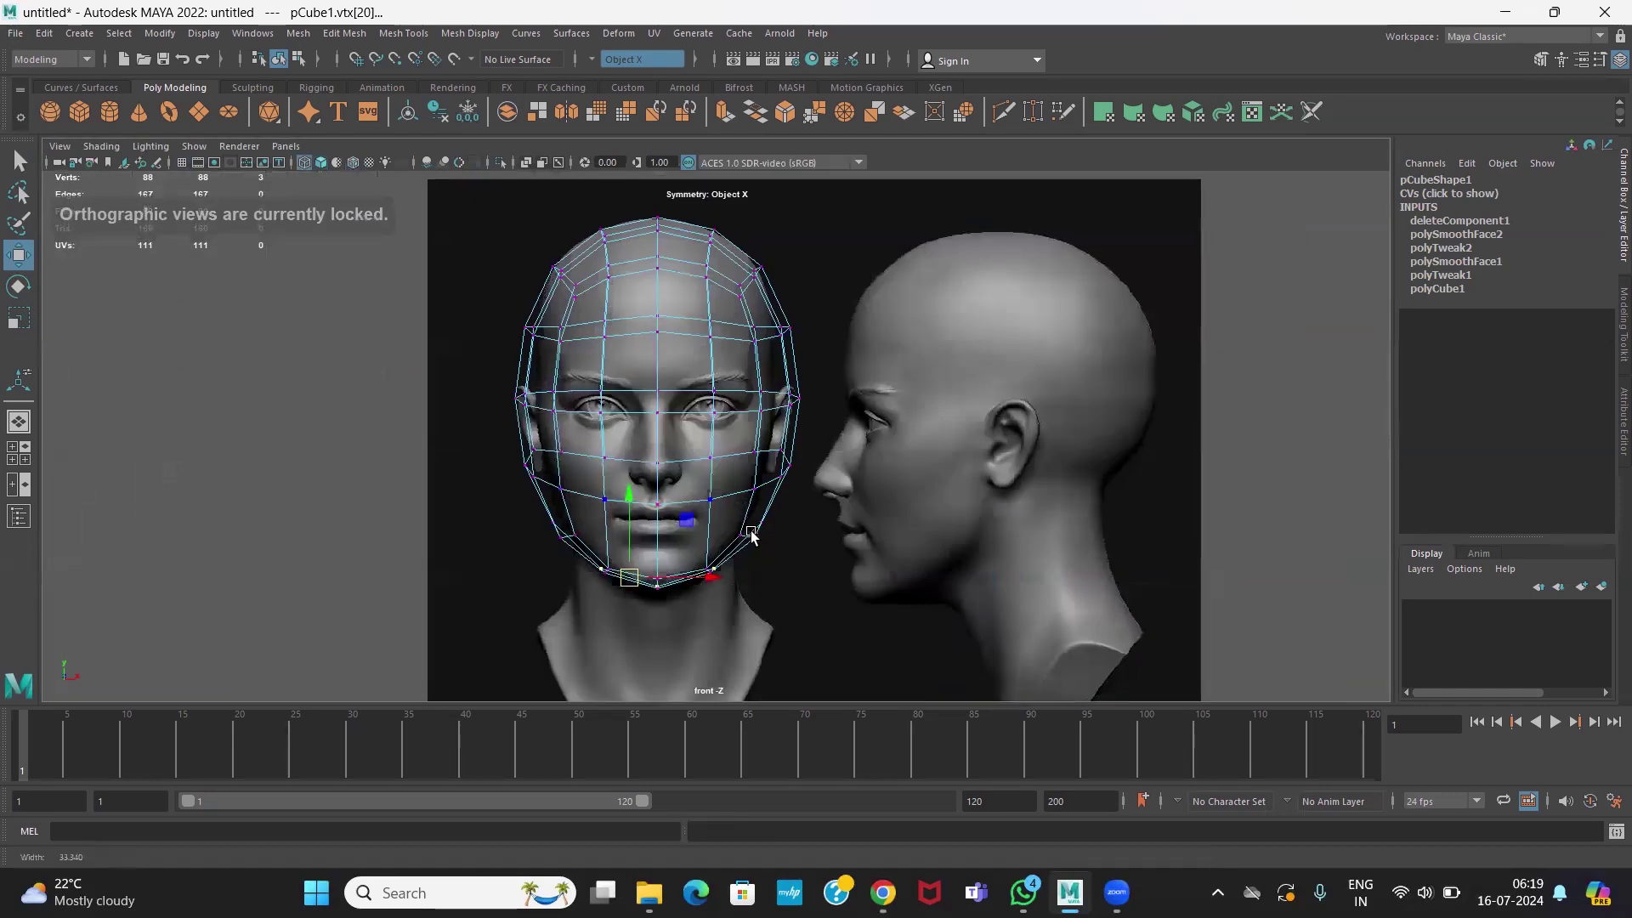
{"action": "scroll", "coordinate": [1003, 569], "scroll_direction": "up", "scroll_amount": 2}
{"action": "scroll", "coordinate": [1212, 592], "scroll_direction": "up", "scroll_amount": 1}
{"action": "scroll", "coordinate": [825, 522], "scroll_direction": "up", "scroll_amount": 1}
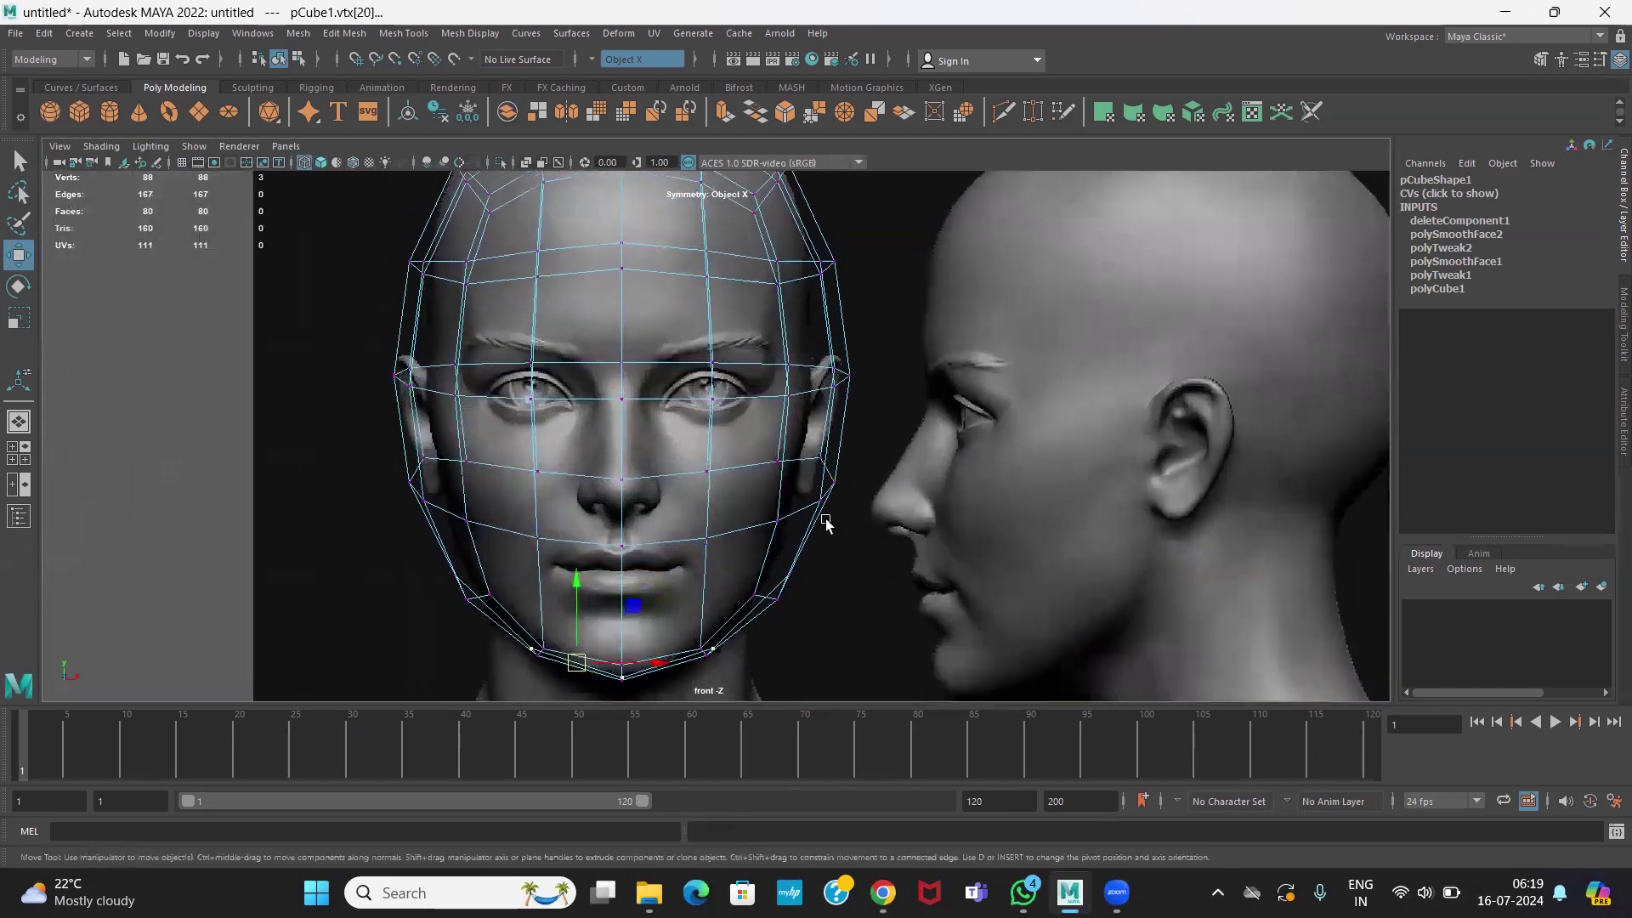
{"action": "left_click_drag", "start_coordinate": [793, 441], "coordinate": [878, 486]}
{"action": "key", "text": "ctrl+z"}
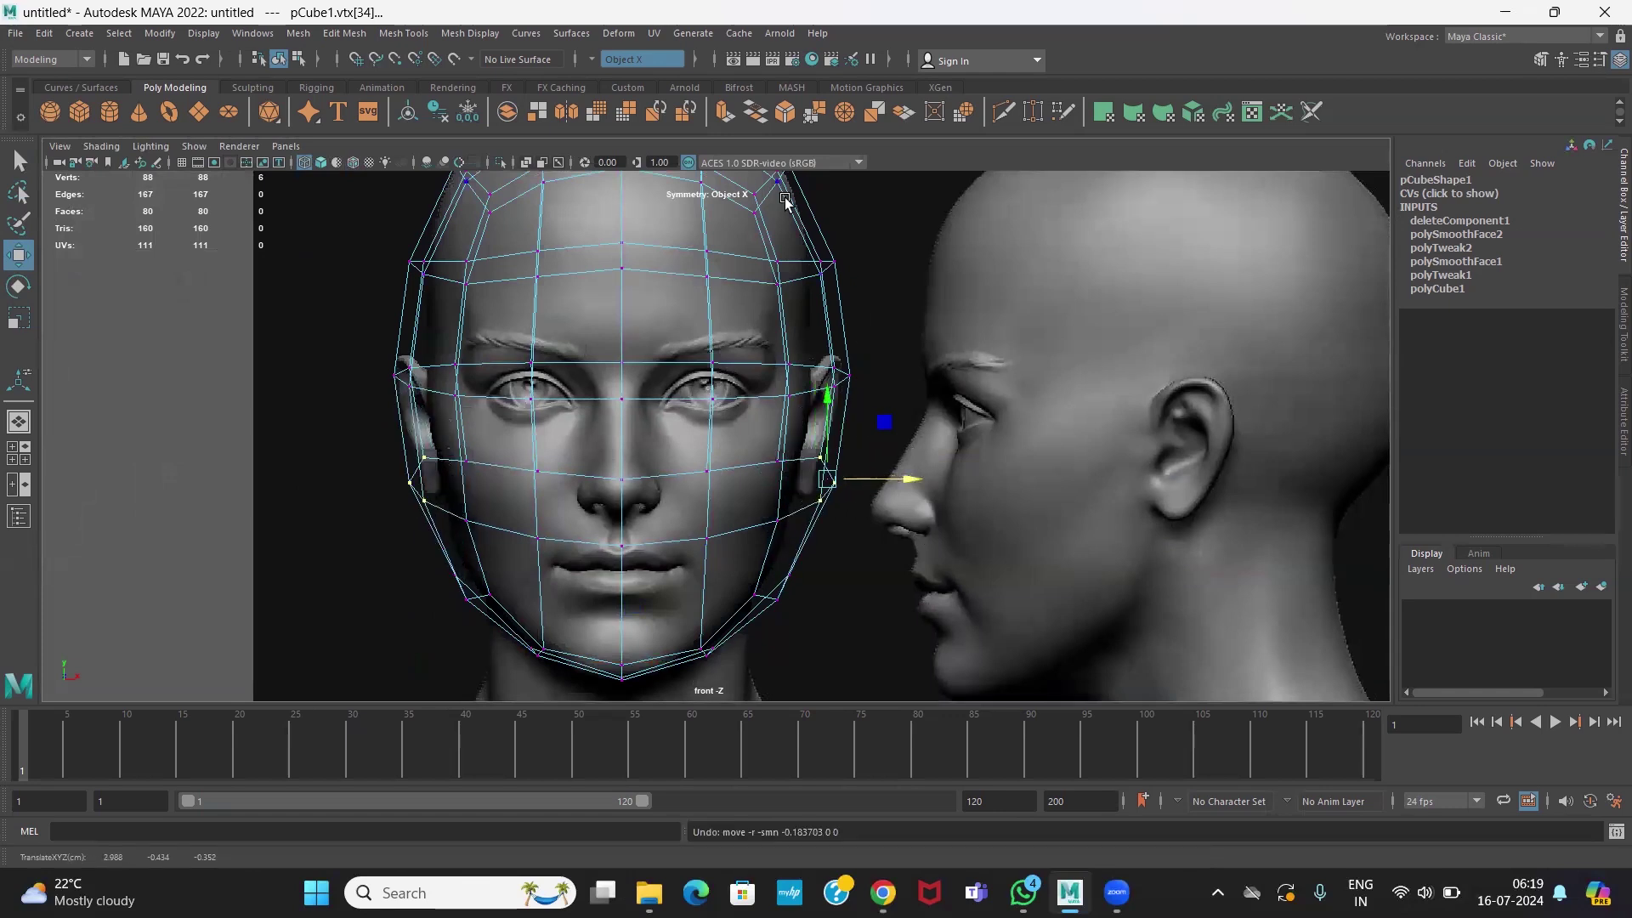
- Try moving the vertices beside one lower ear inward with symmetry turned off, and restore Object X symmetry
{"action": "left_click", "coordinate": [595, 60]}
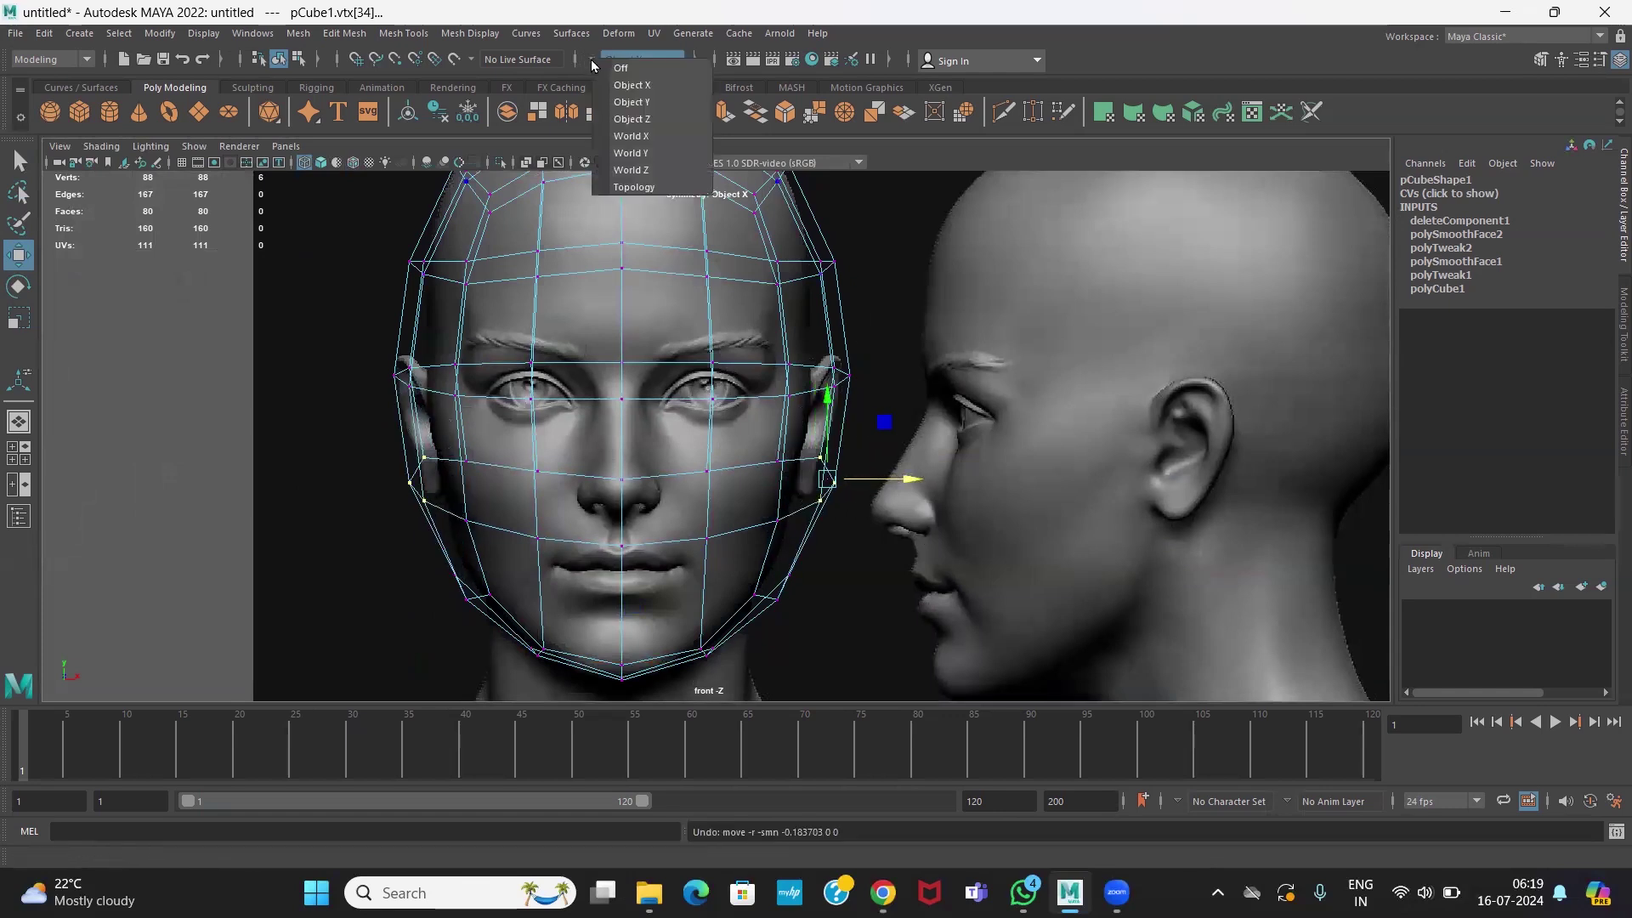
{"action": "left_click", "coordinate": [630, 73]}
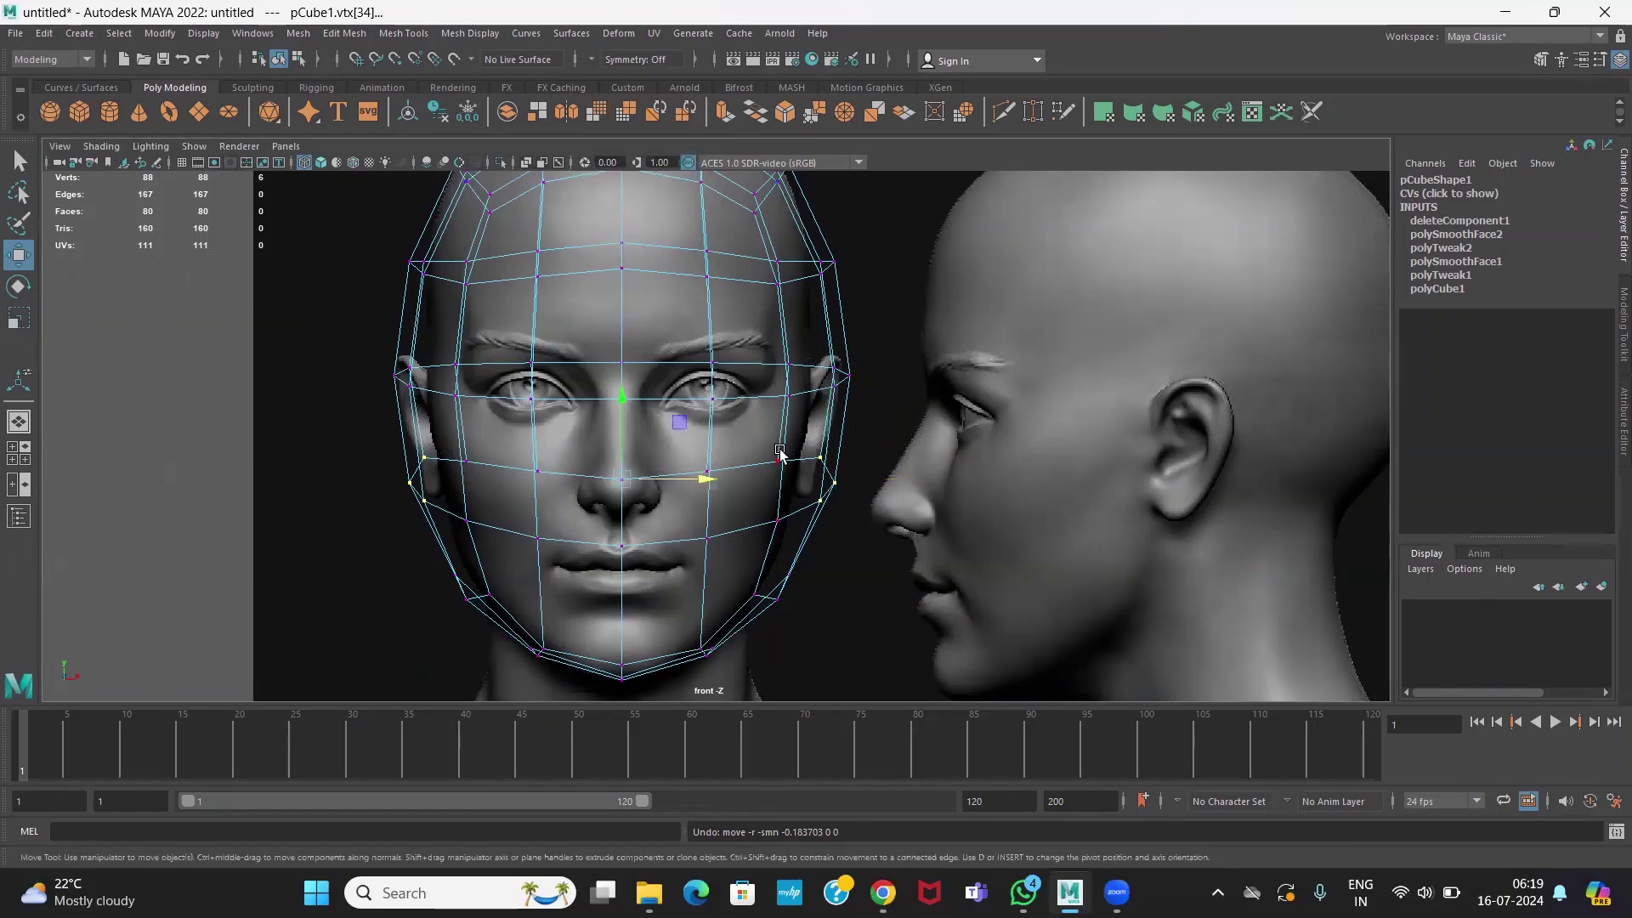
{"action": "left_click_drag", "start_coordinate": [874, 481], "coordinate": [829, 483]}
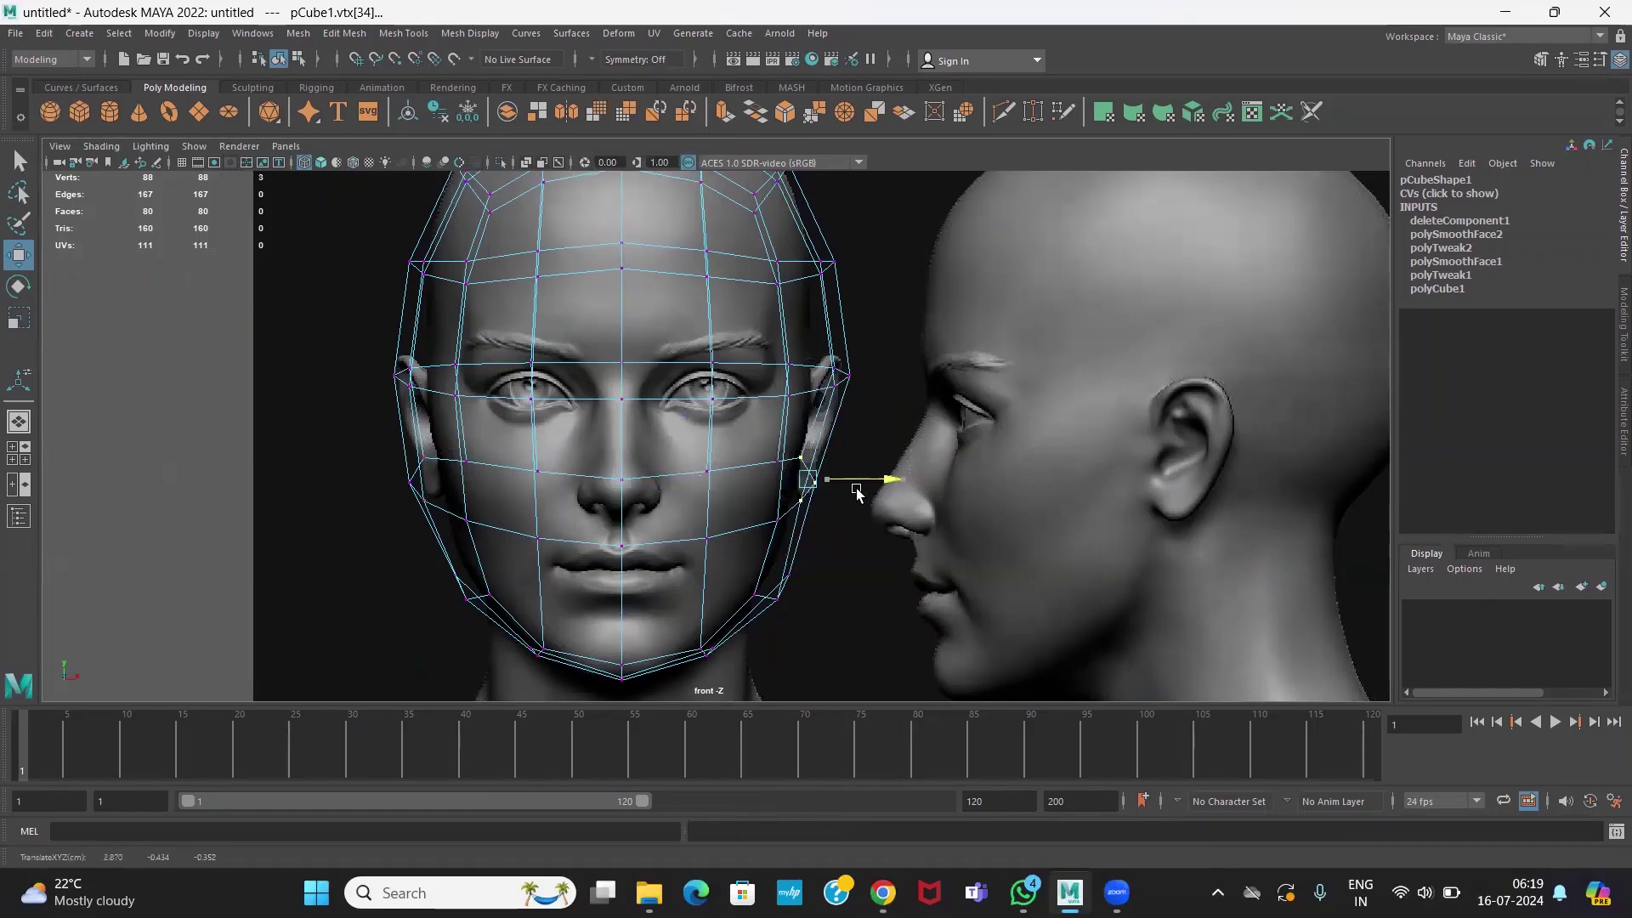
{"action": "key", "text": "ctrl+z"}
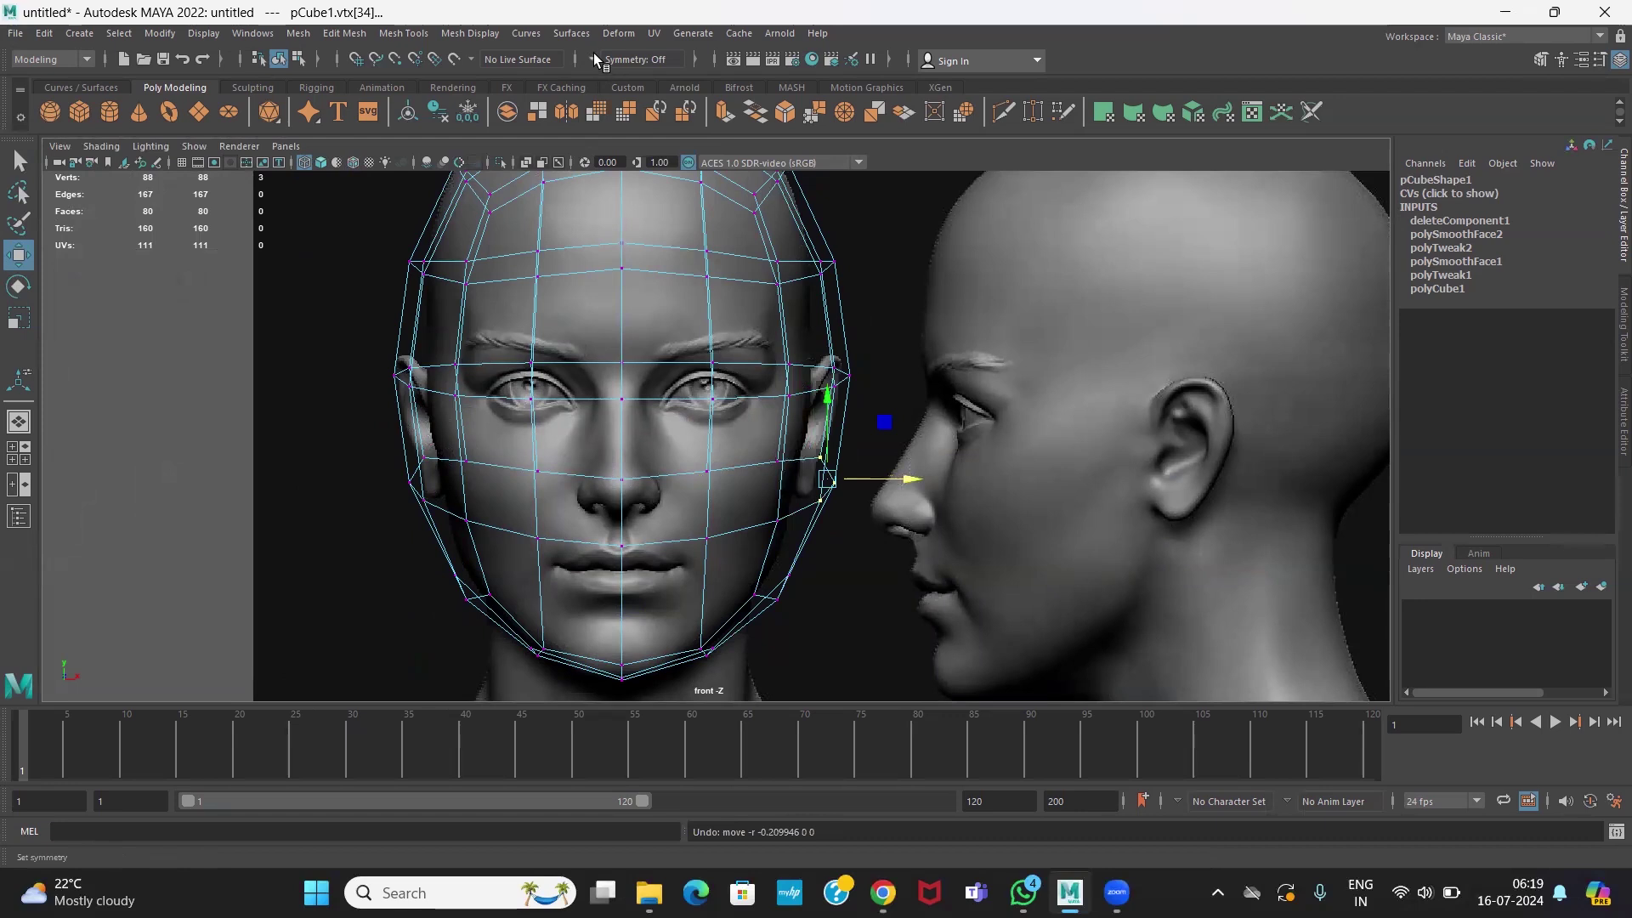
{"action": "left_click", "coordinate": [593, 56]}
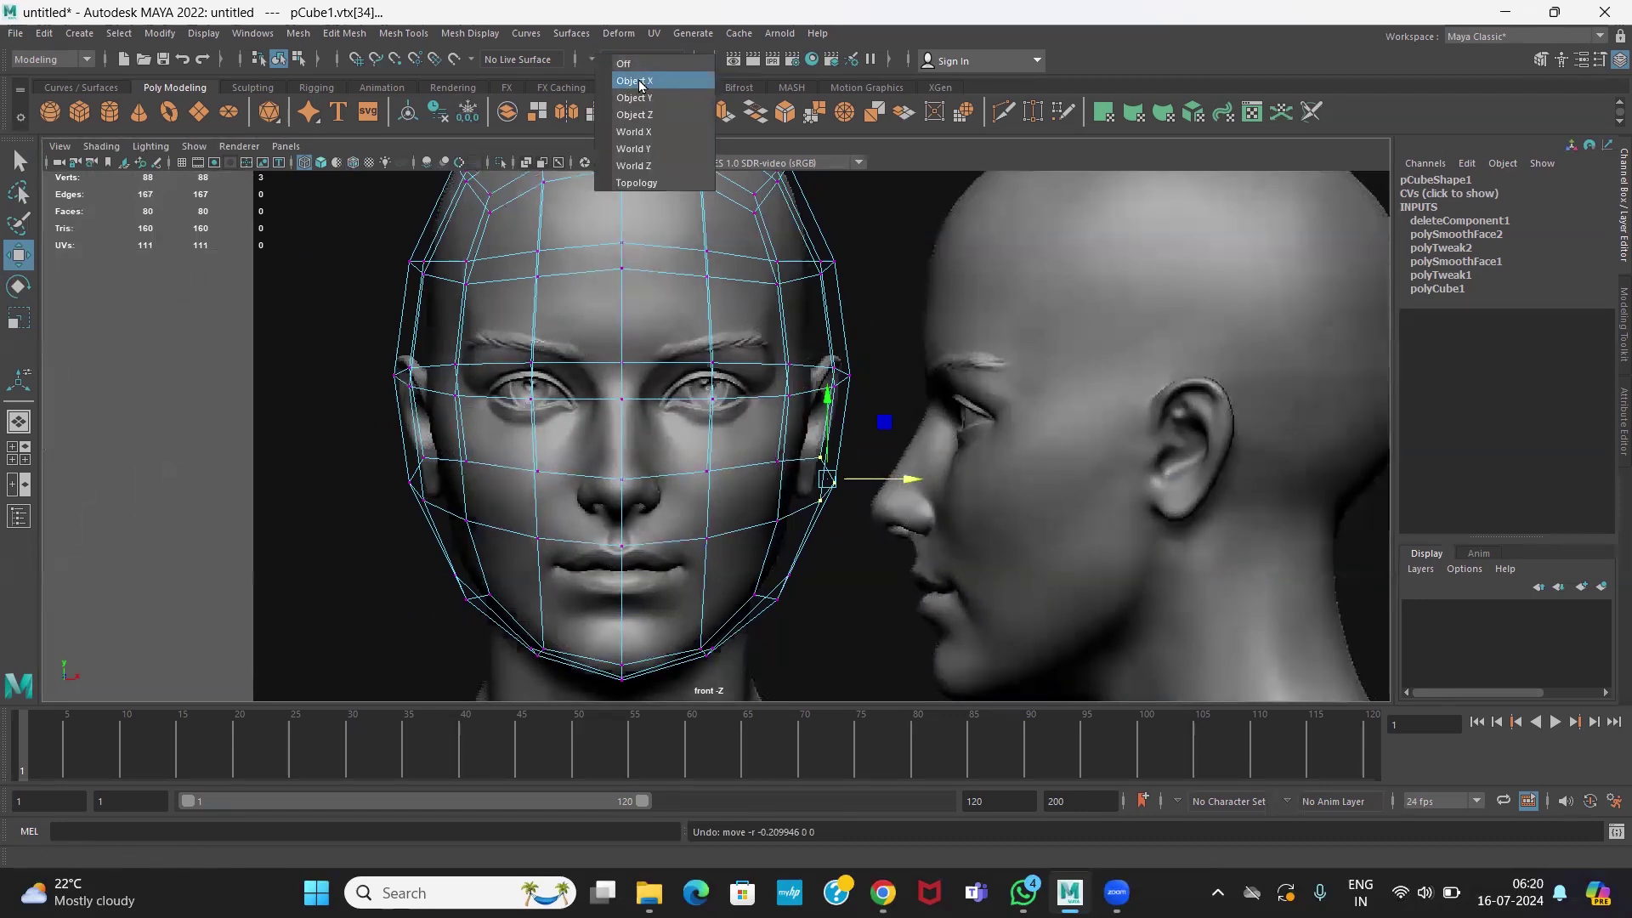
{"action": "left_click", "coordinate": [641, 82]}
- Pull the outer vertices beside the lower and upper ears inward symmetrically in the front view, and return to object mode
{"action": "left_click_drag", "start_coordinate": [806, 439], "coordinate": [873, 482]}
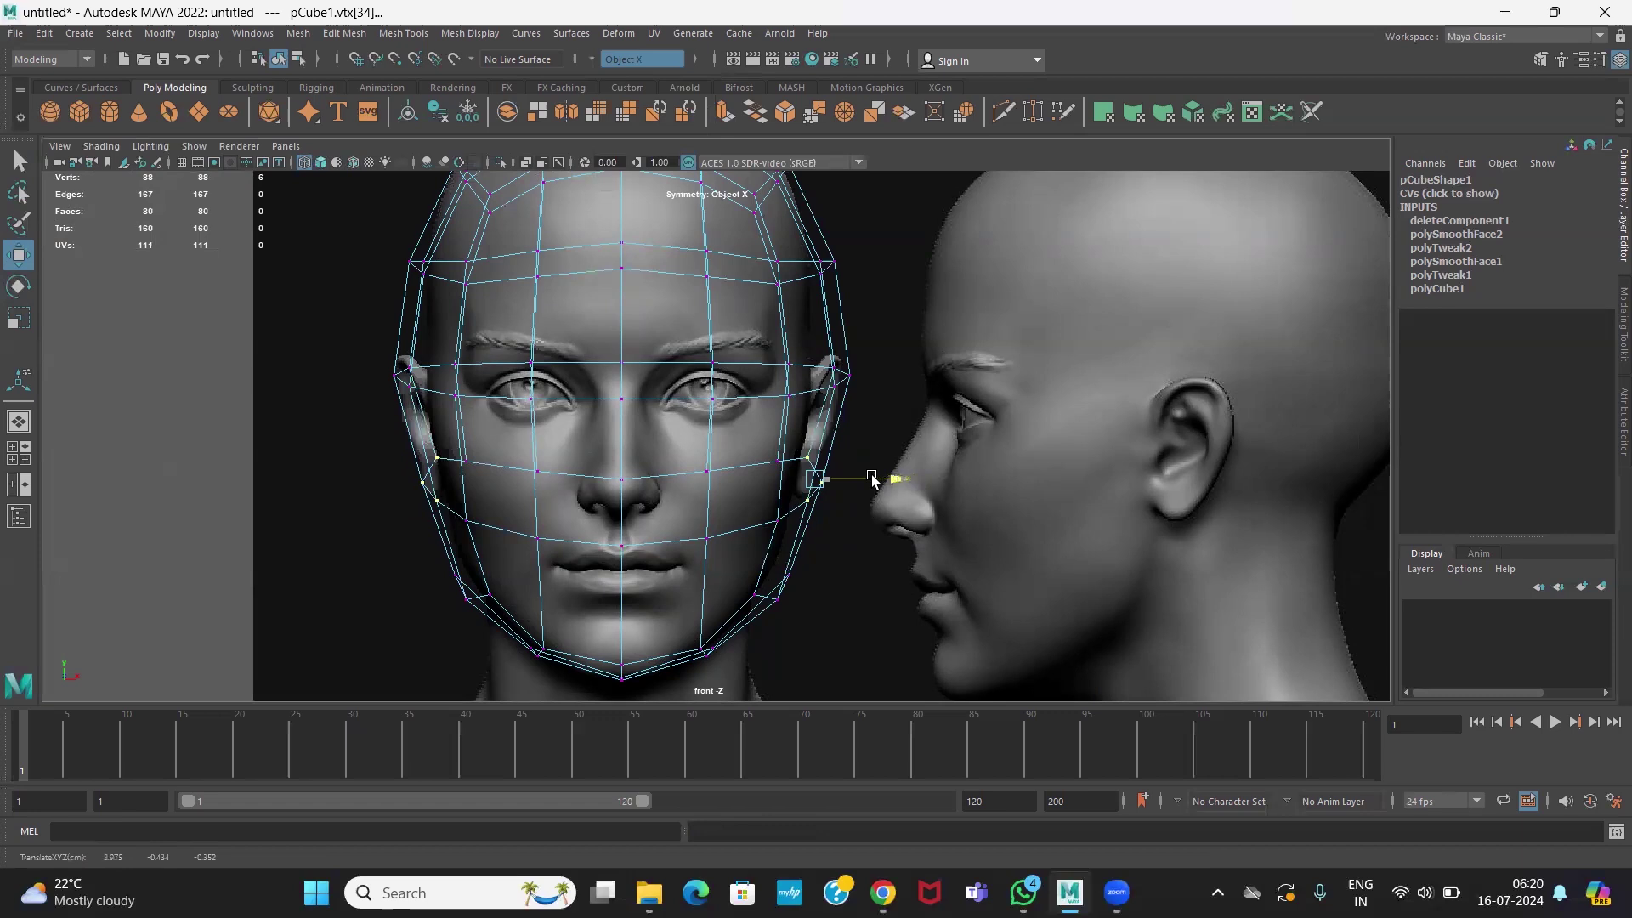
{"action": "left_click_drag", "start_coordinate": [814, 332], "coordinate": [867, 378]}
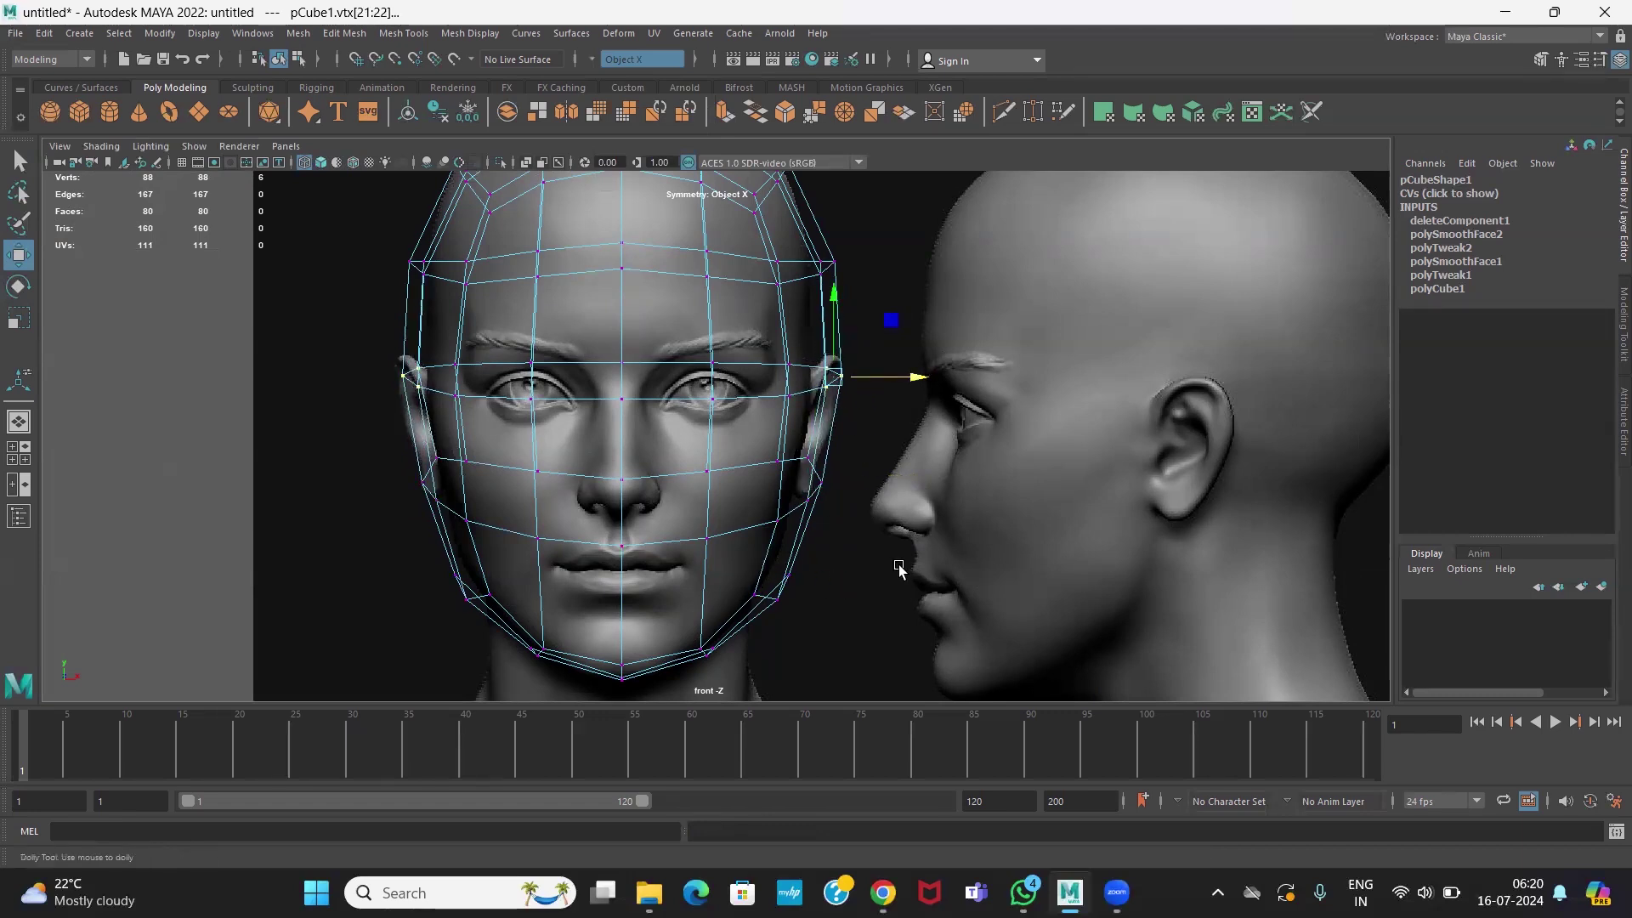
{"action": "right_click_drag", "start_coordinate": [901, 585], "coordinate": [773, 609], "text": "alt"}
{"action": "middle_click_drag", "start_coordinate": [677, 287], "coordinate": [680, 429], "text": "alt"}
{"action": "right_click_drag", "start_coordinate": [705, 371], "coordinate": [795, 318]}
{"action": "middle_click_drag", "start_coordinate": [875, 520], "coordinate": [896, 461], "text": "alt"}
- Smooth the opened head mesh with one division and view it in perspective
{"action": "key", "text": "space"}
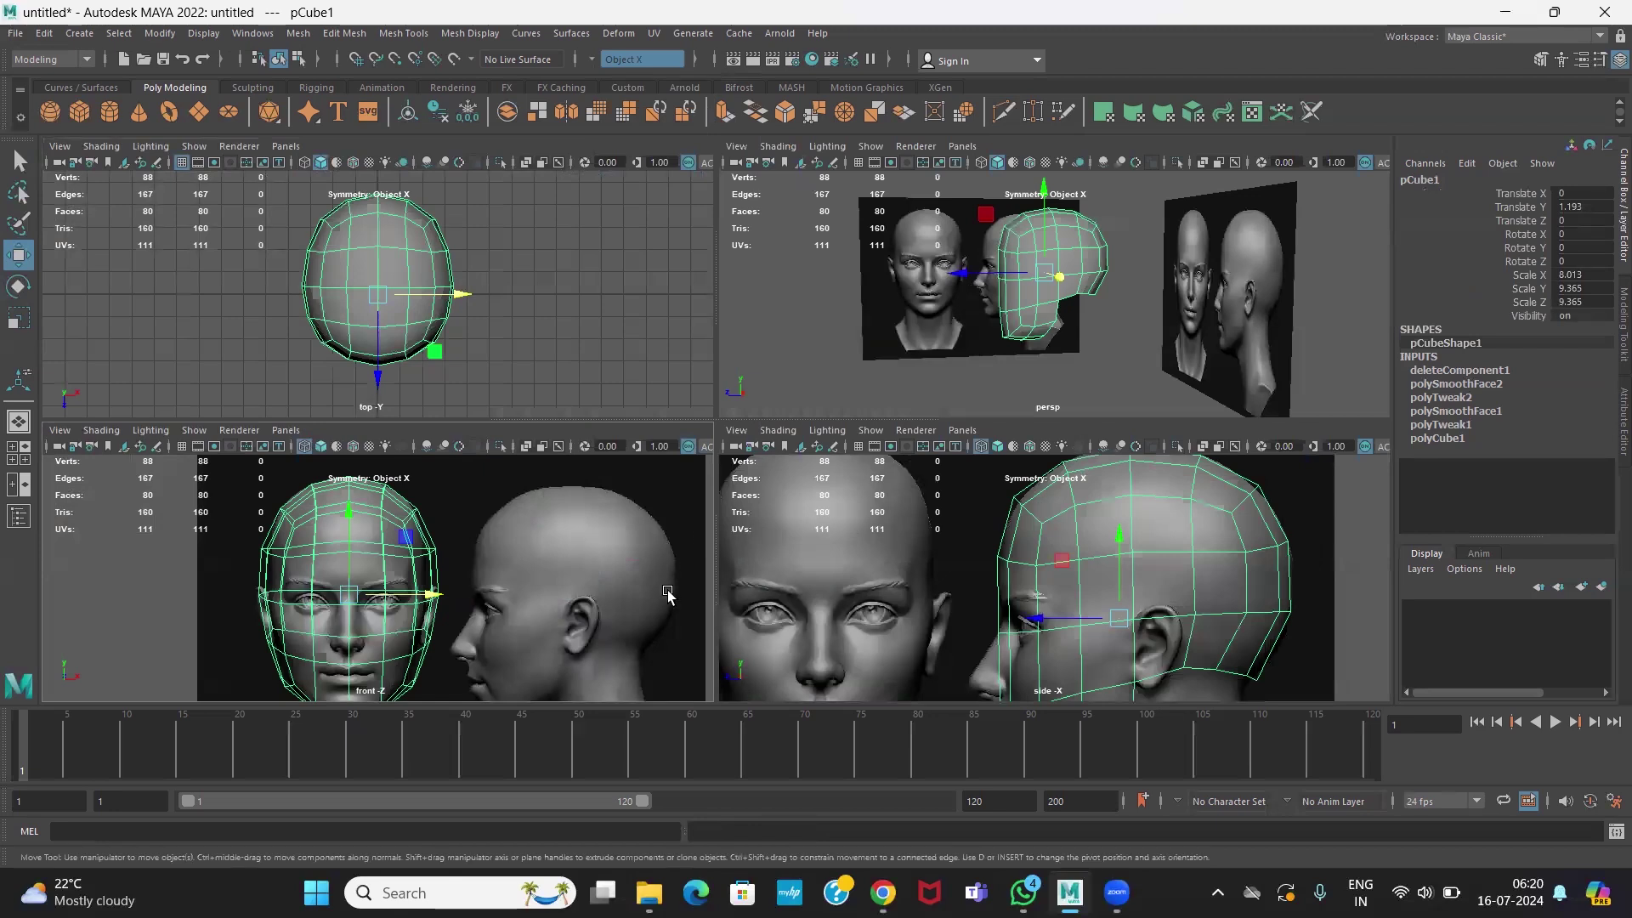
{"action": "key", "text": "space"}
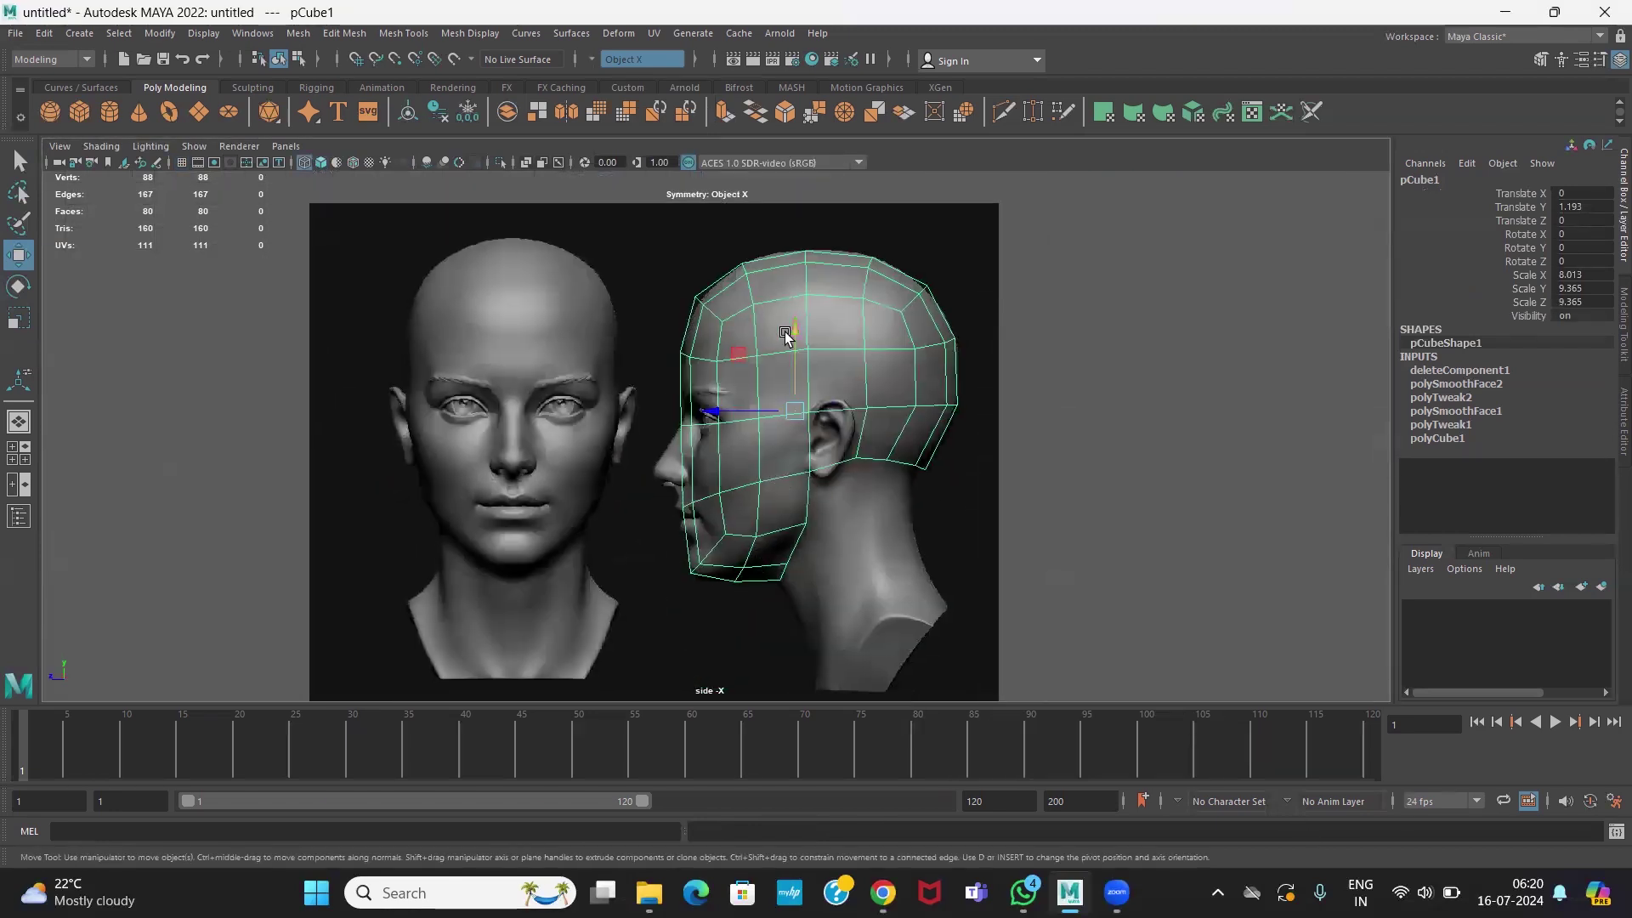
{"action": "left_click", "coordinate": [297, 36]}
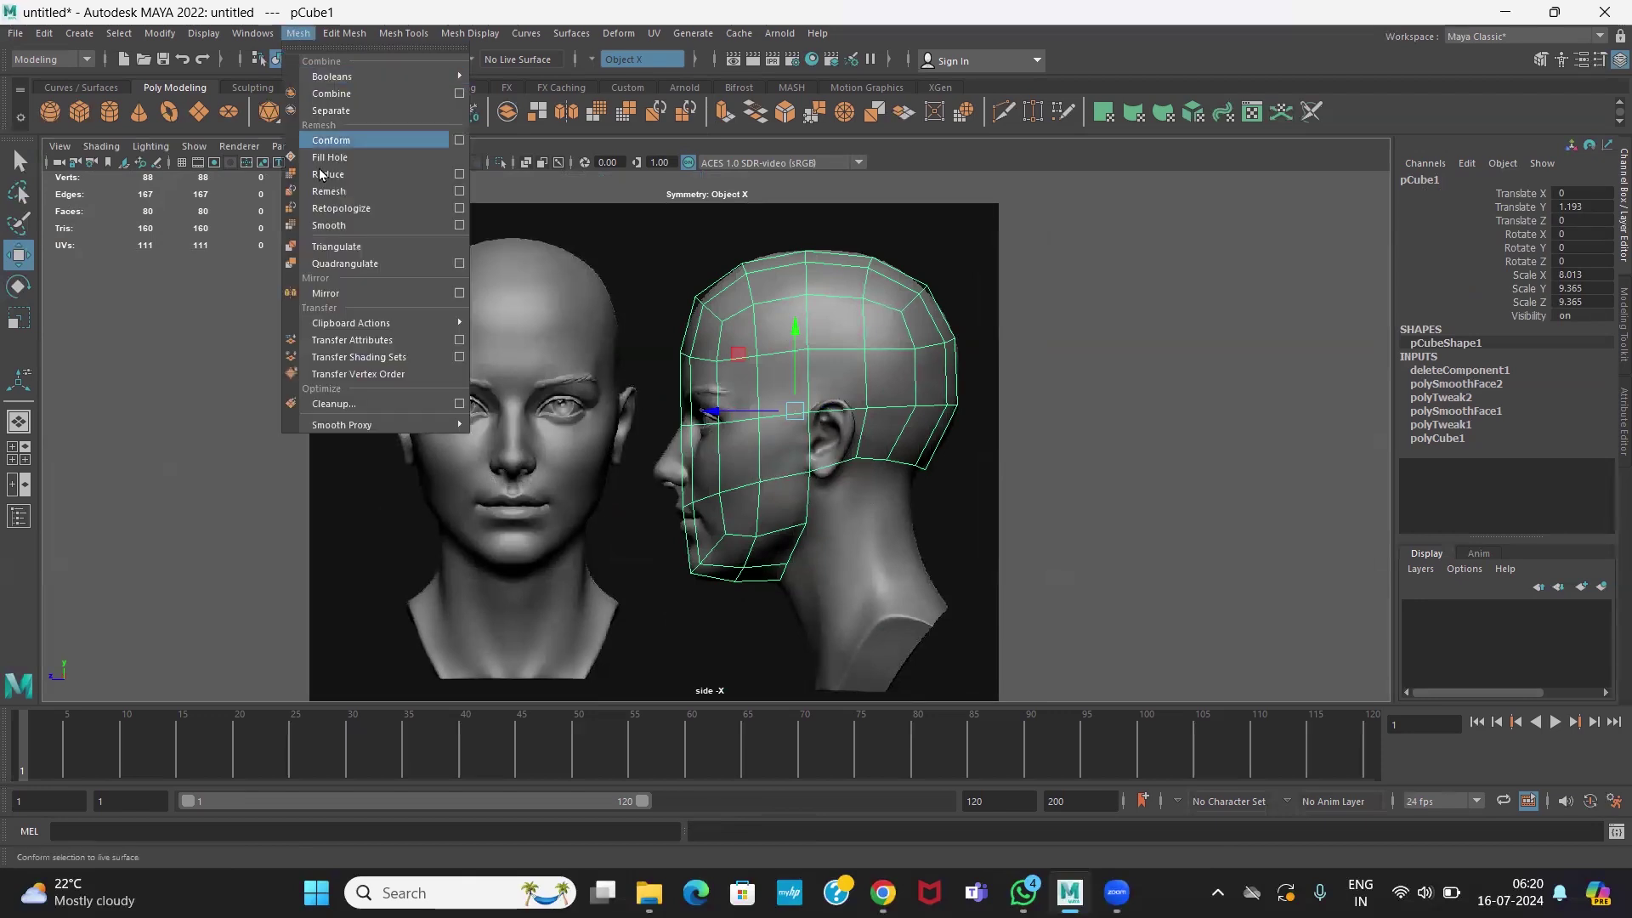
{"action": "left_click", "coordinate": [336, 226]}
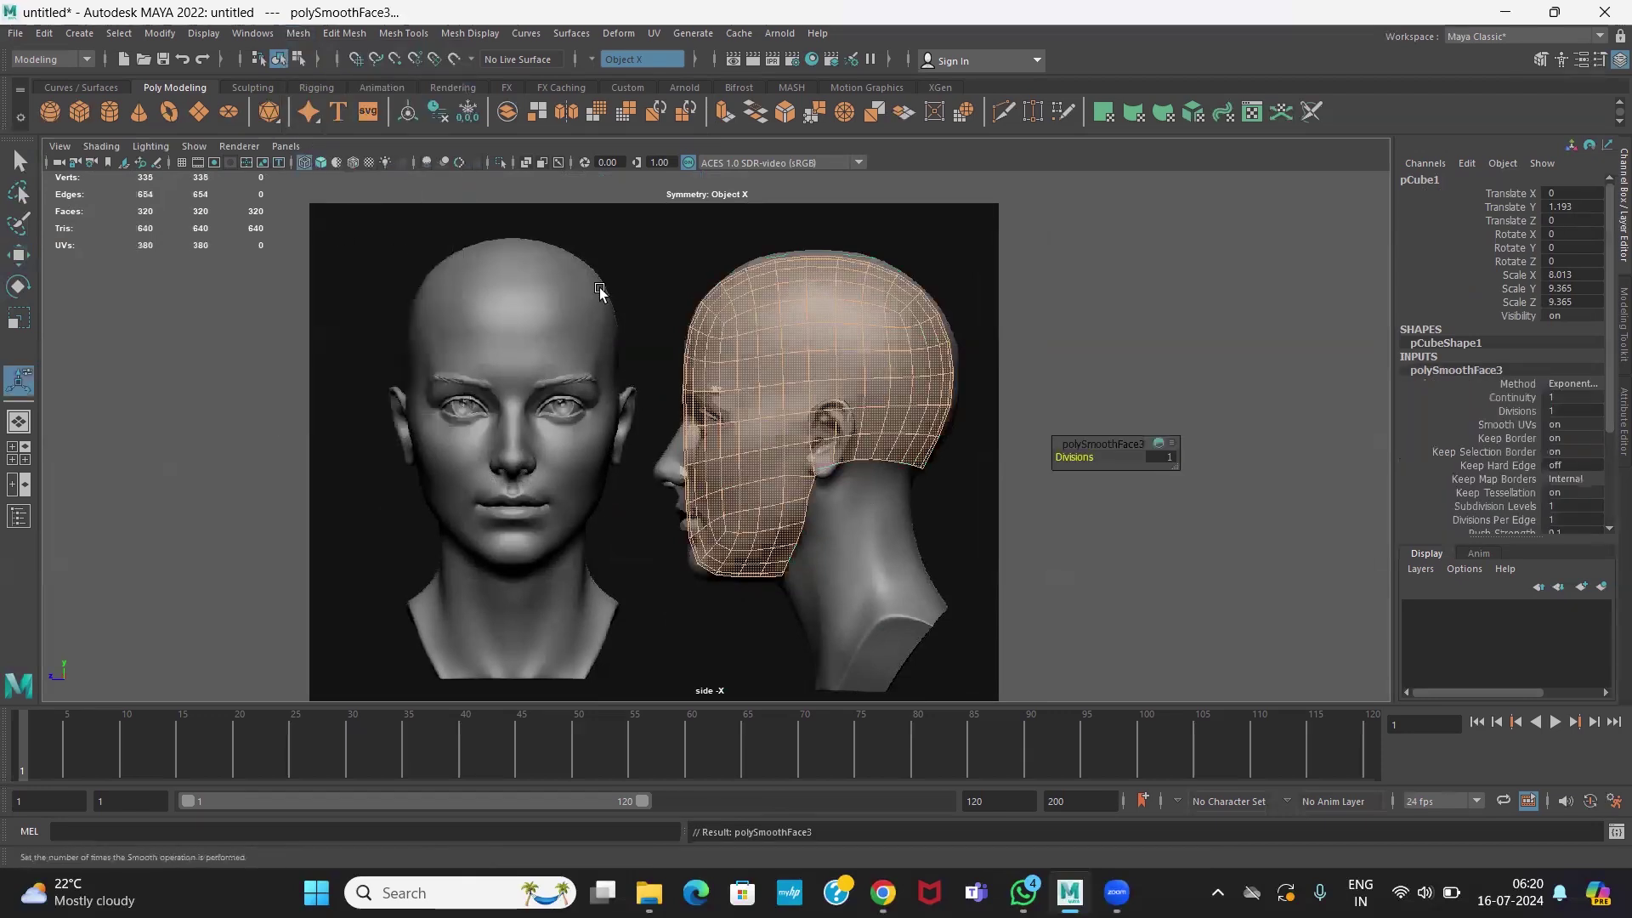
{"action": "left_click", "coordinate": [1132, 327]}
{"action": "left_click", "coordinate": [890, 341]}
{"action": "key", "text": "space"}
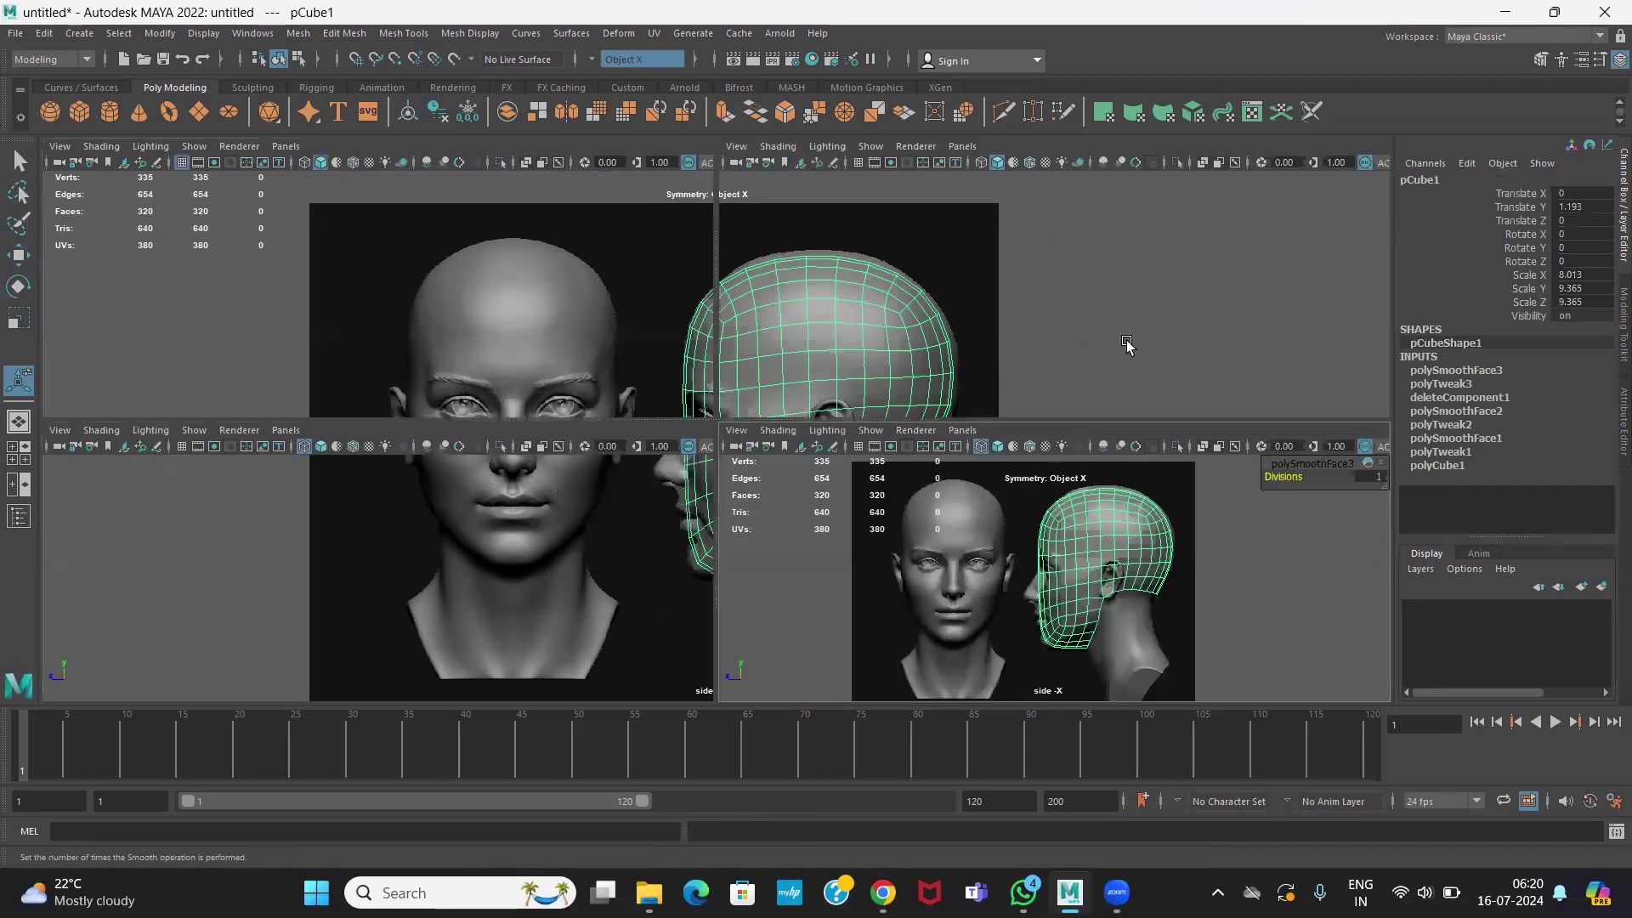
{"action": "key", "text": "space"}
{"action": "left_click_drag", "start_coordinate": [875, 459], "coordinate": [930, 440], "text": "alt"}
- Select the outer vertices beside the lower ears in the front view and try moving them inward
{"action": "key", "text": "space"}
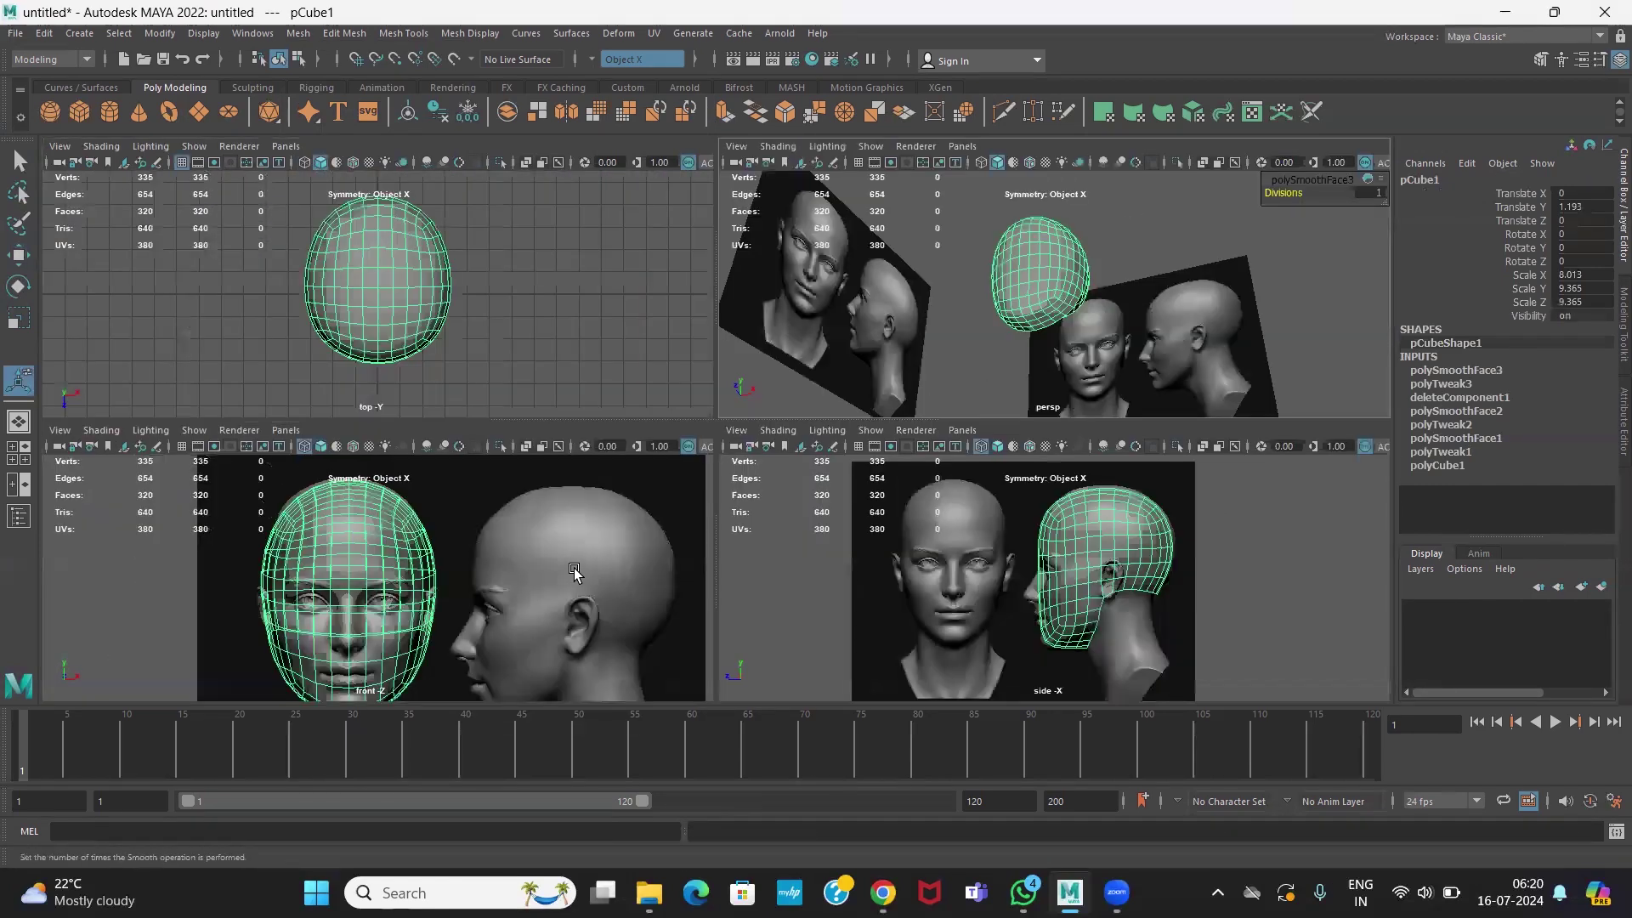
{"action": "key", "text": "space"}
{"action": "scroll", "coordinate": [850, 510], "scroll_direction": "up", "scroll_amount": 6}
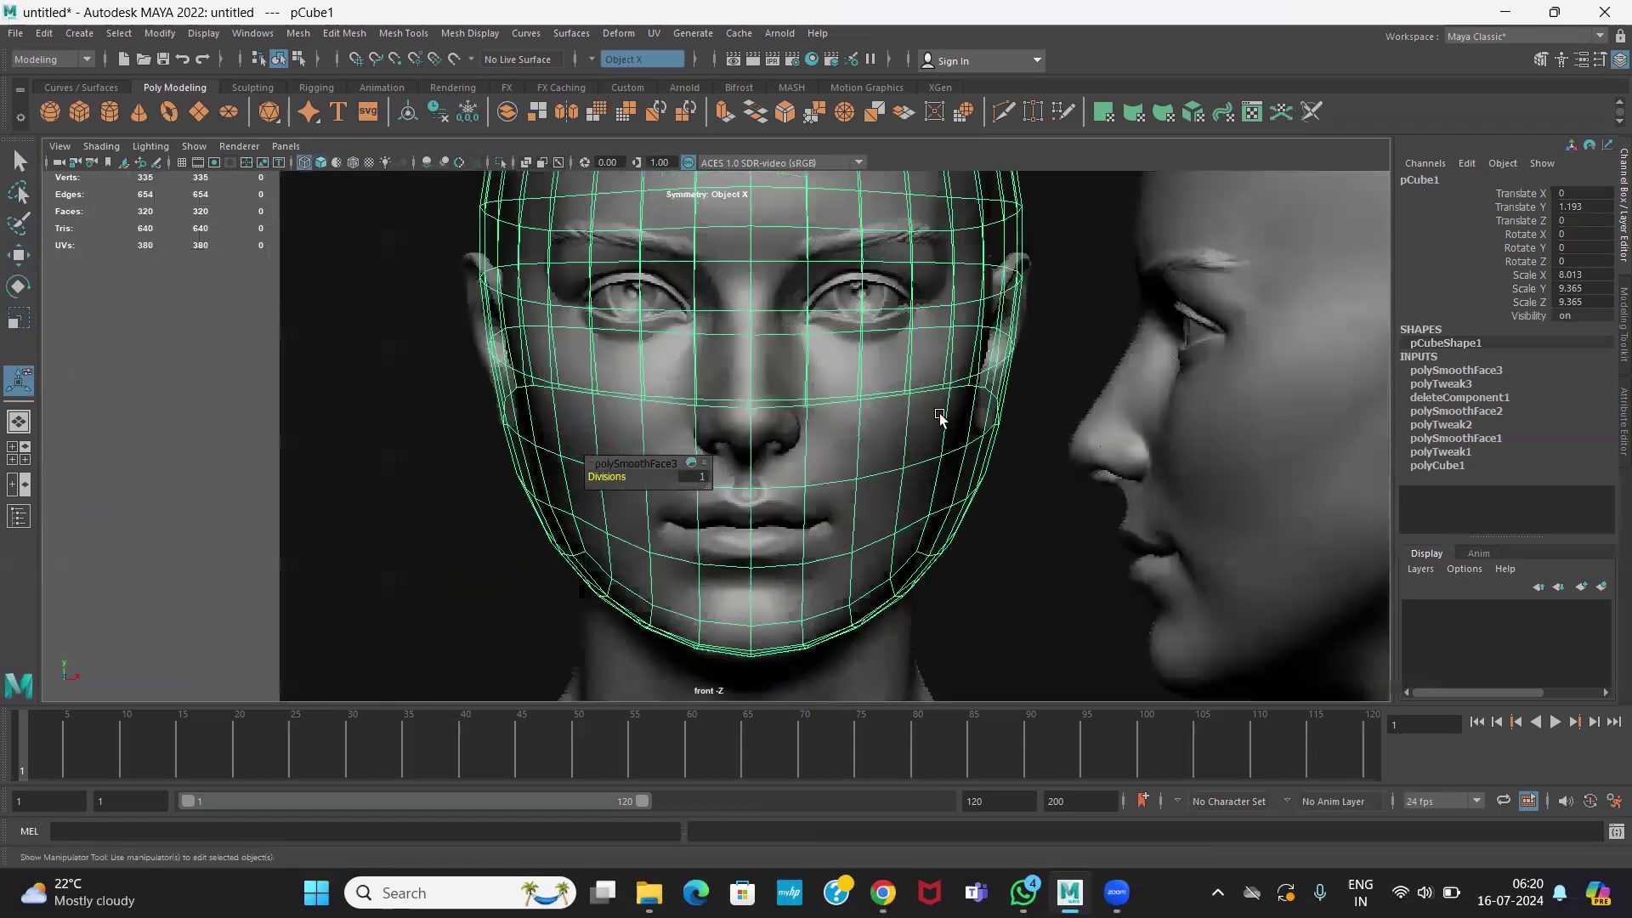
{"action": "right_click_drag", "start_coordinate": [950, 385], "coordinate": [832, 358]}
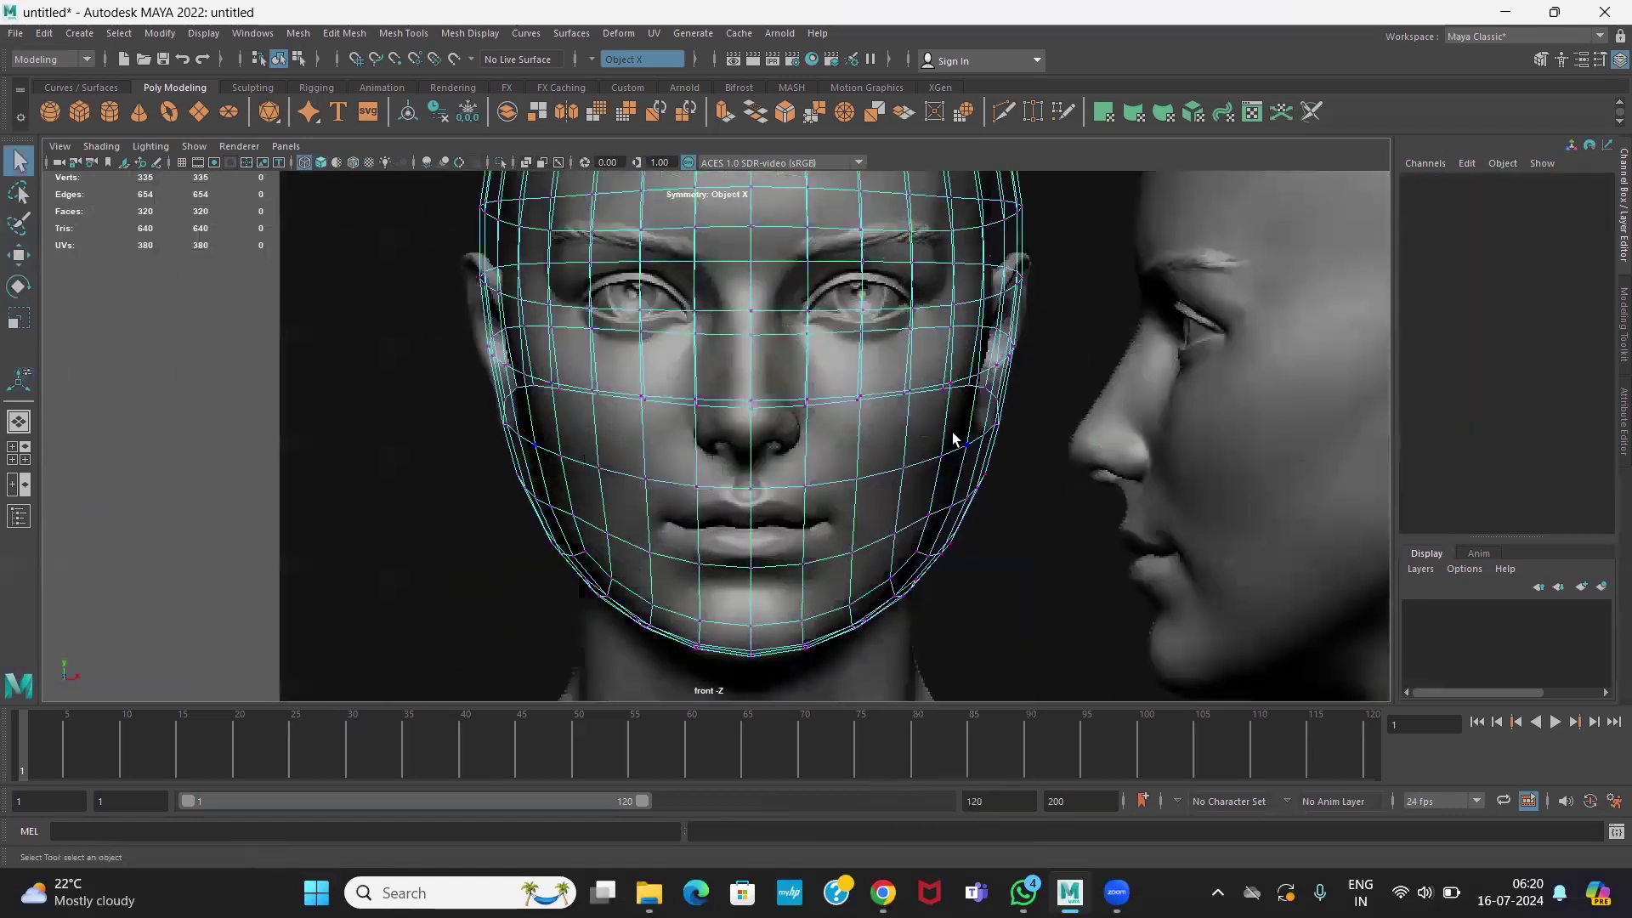
{"action": "left_click_drag", "start_coordinate": [1095, 464], "coordinate": [1024, 426]}
{"action": "key", "text": "w"}
{"action": "key", "text": "ctrl+z"}
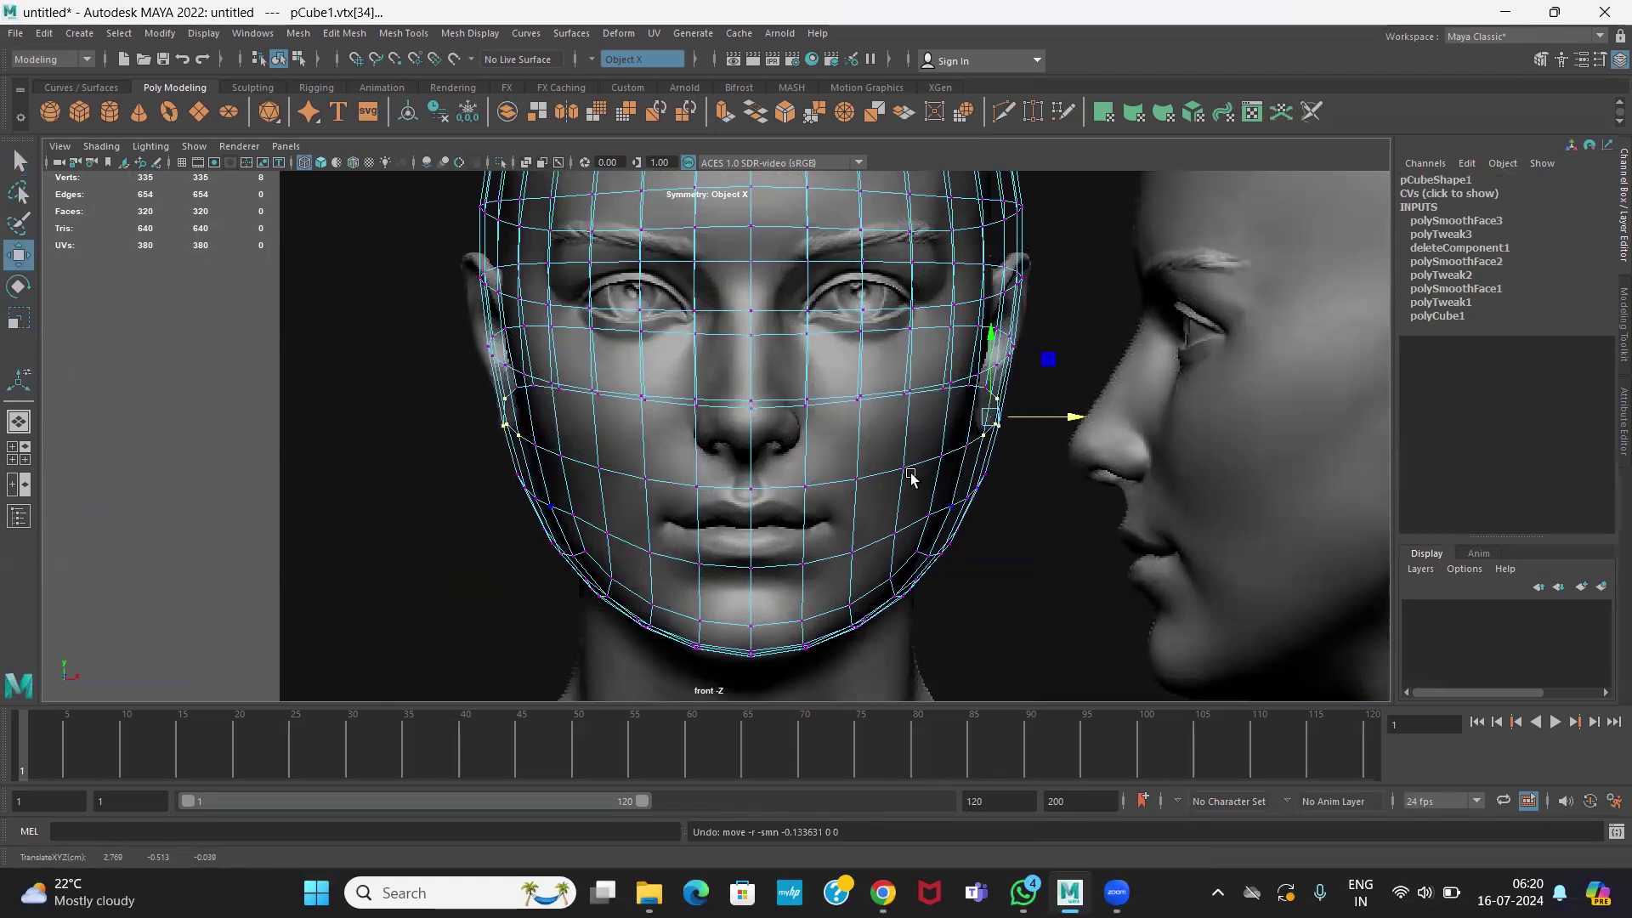
- Enable Soft Selection with an adjusted falloff radius and pull the selected vertices beside the lower ears inward toward the face outline
{"action": "key", "text": "b"}
{"action": "key", "text": "b"}
{"action": "key", "text": "b"}
{"action": "key", "text": "b"}
{"action": "key", "text": "b"}
{"action": "key", "text": "b"}
{"action": "key", "text": "b"}
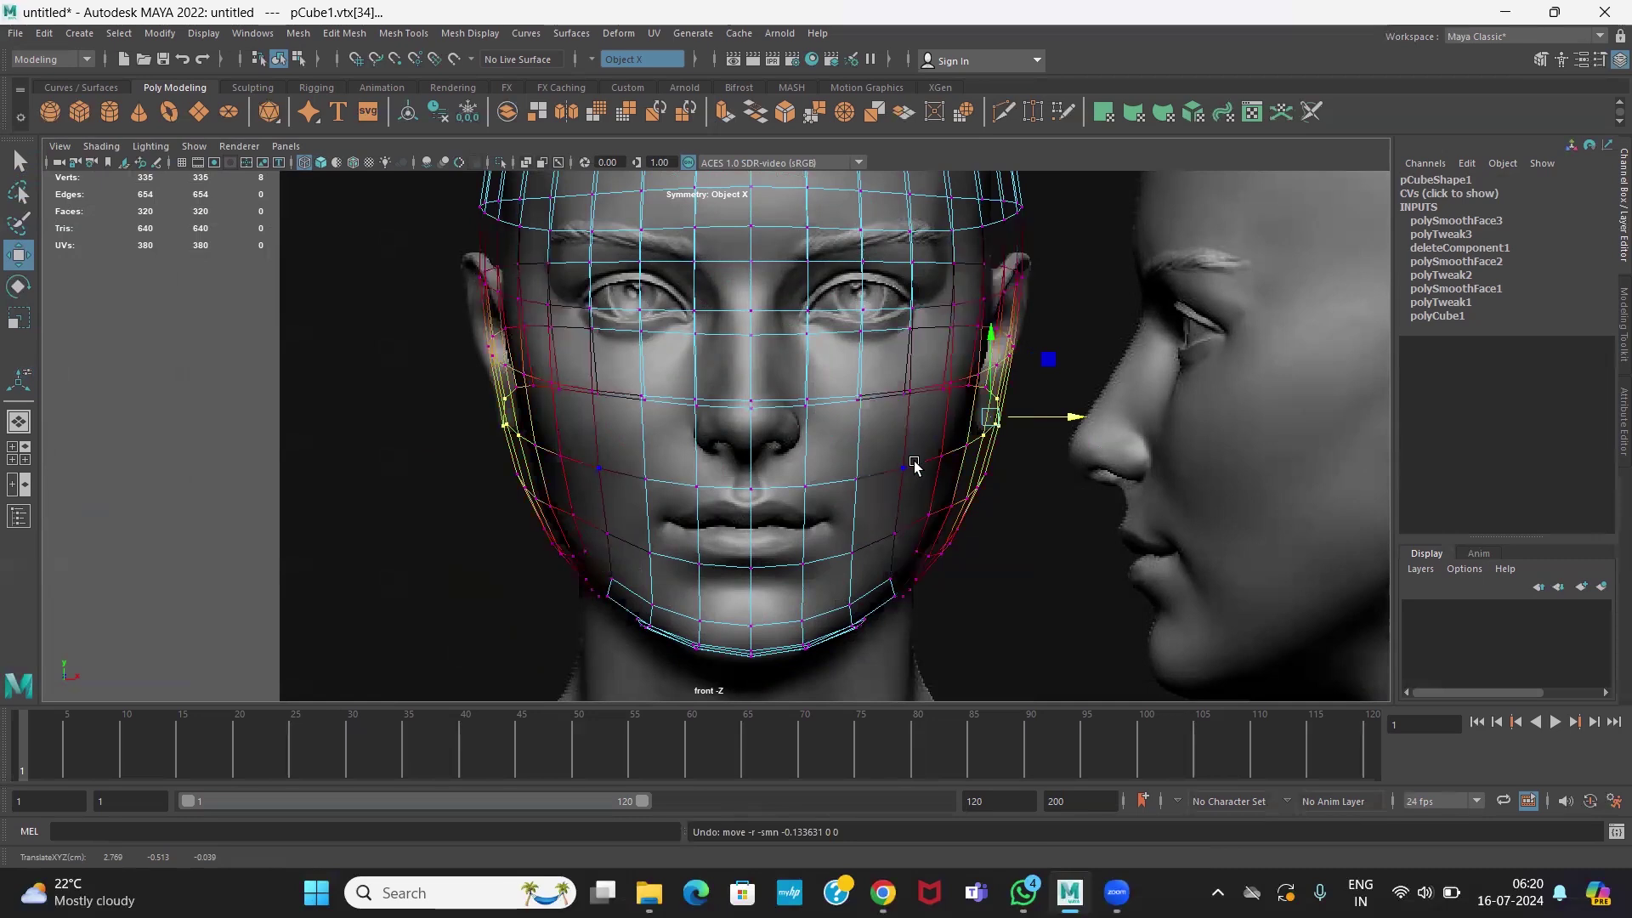
{"action": "left_click_drag", "start_coordinate": [880, 448], "coordinate": [787, 318]}
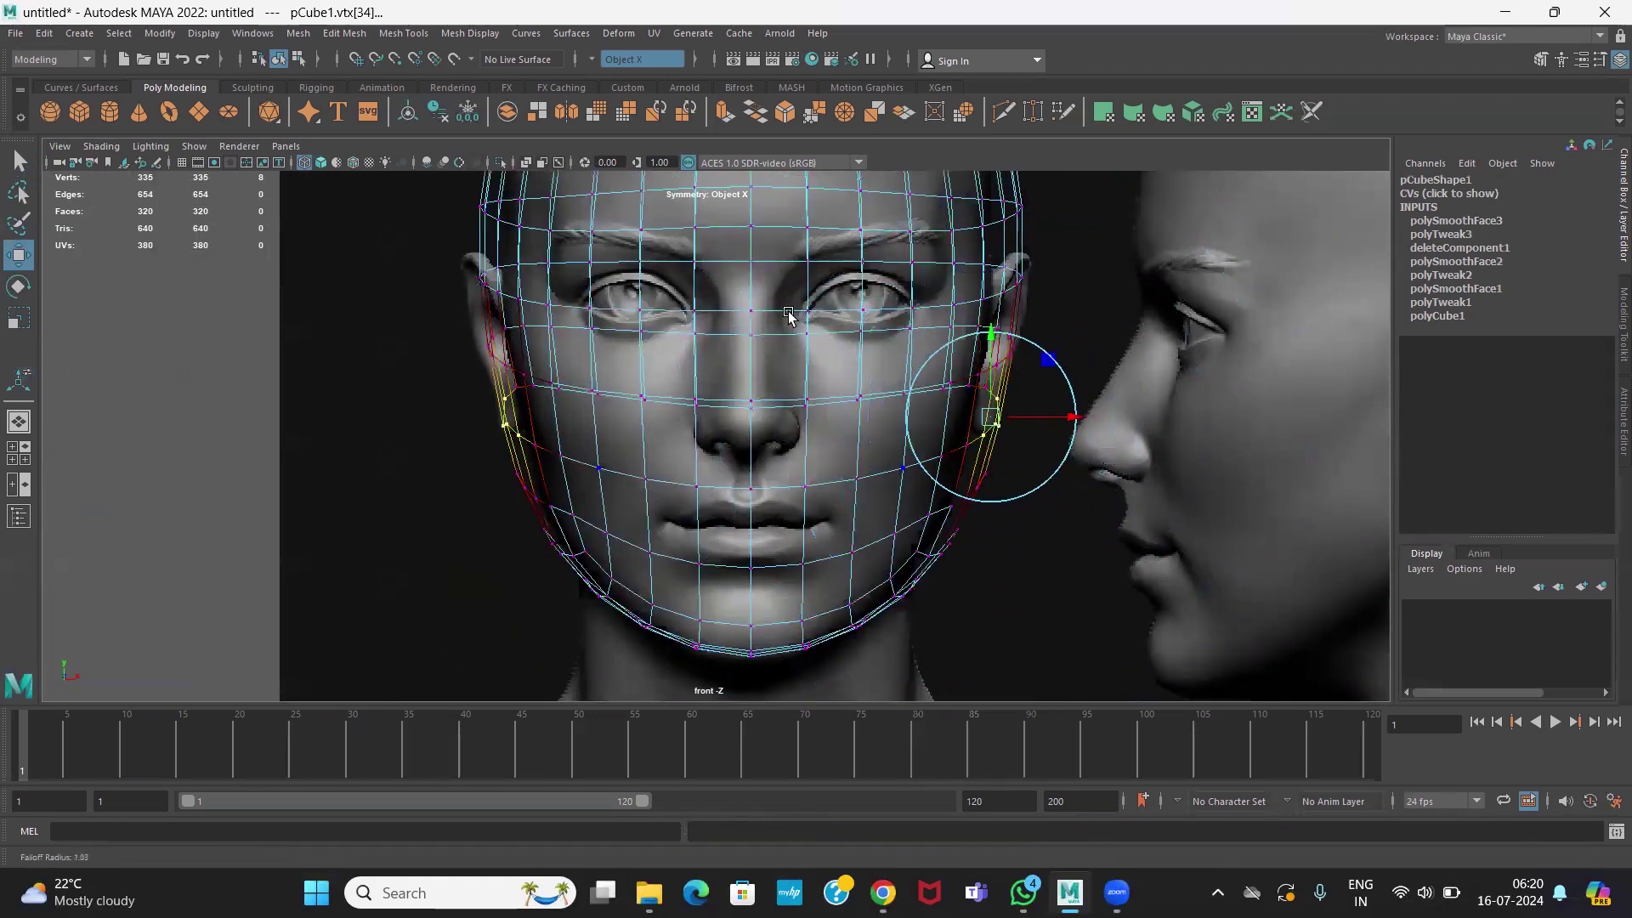
{"action": "left_click_drag", "start_coordinate": [1033, 415], "coordinate": [1023, 416]}
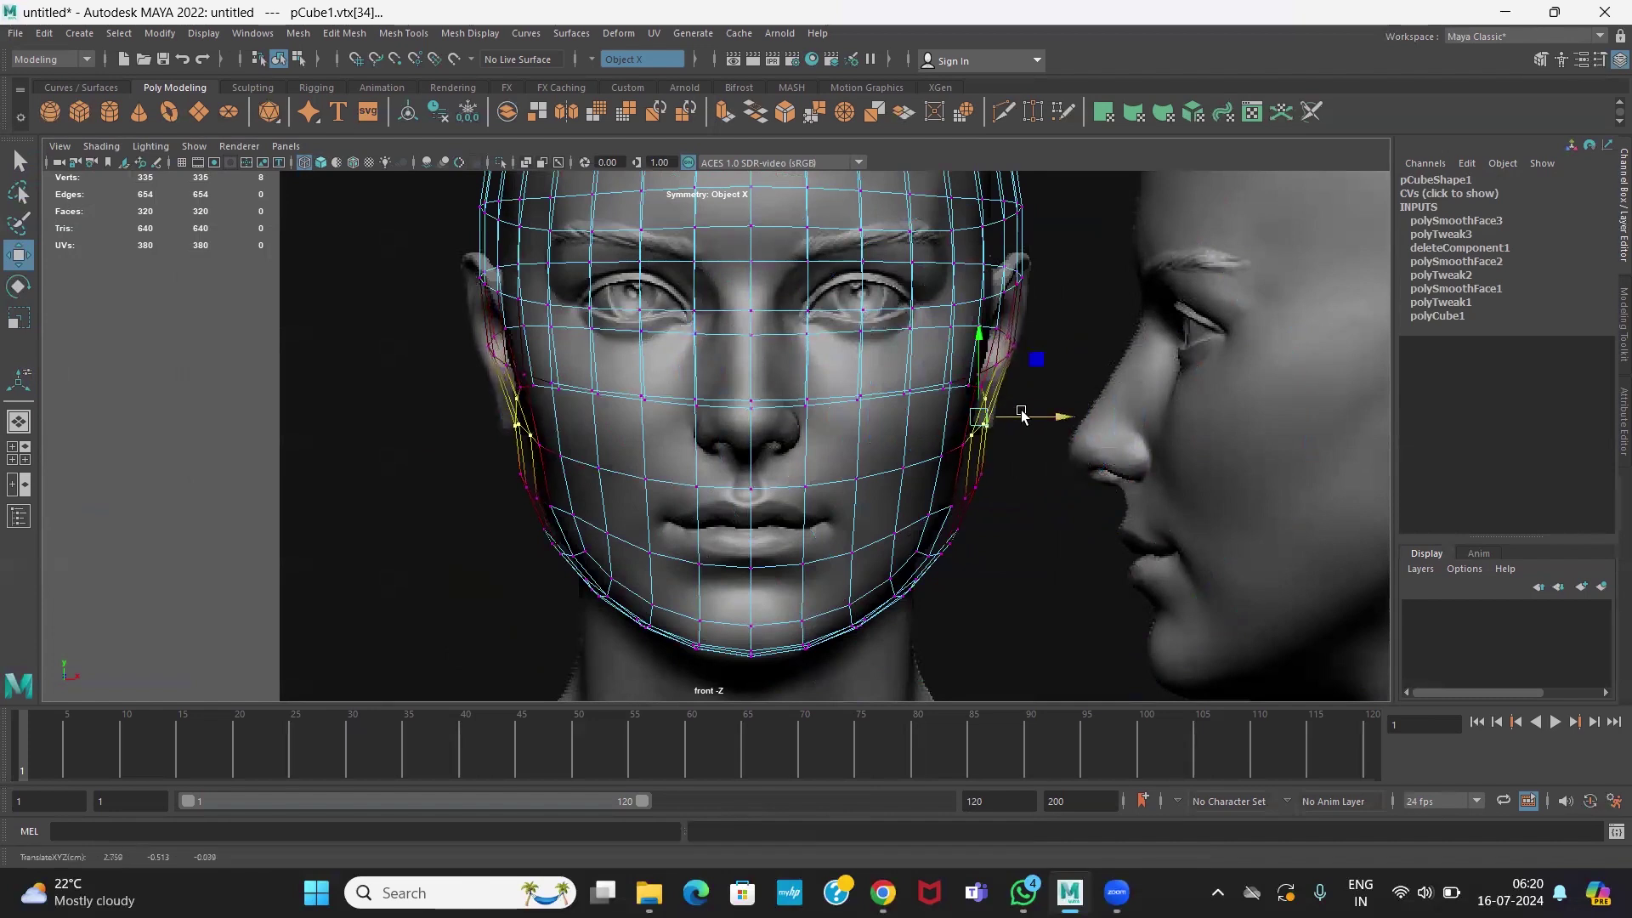
{"action": "key", "text": "ctrl+z"}
{"action": "left_click_drag", "start_coordinate": [943, 461], "coordinate": [1043, 419]}
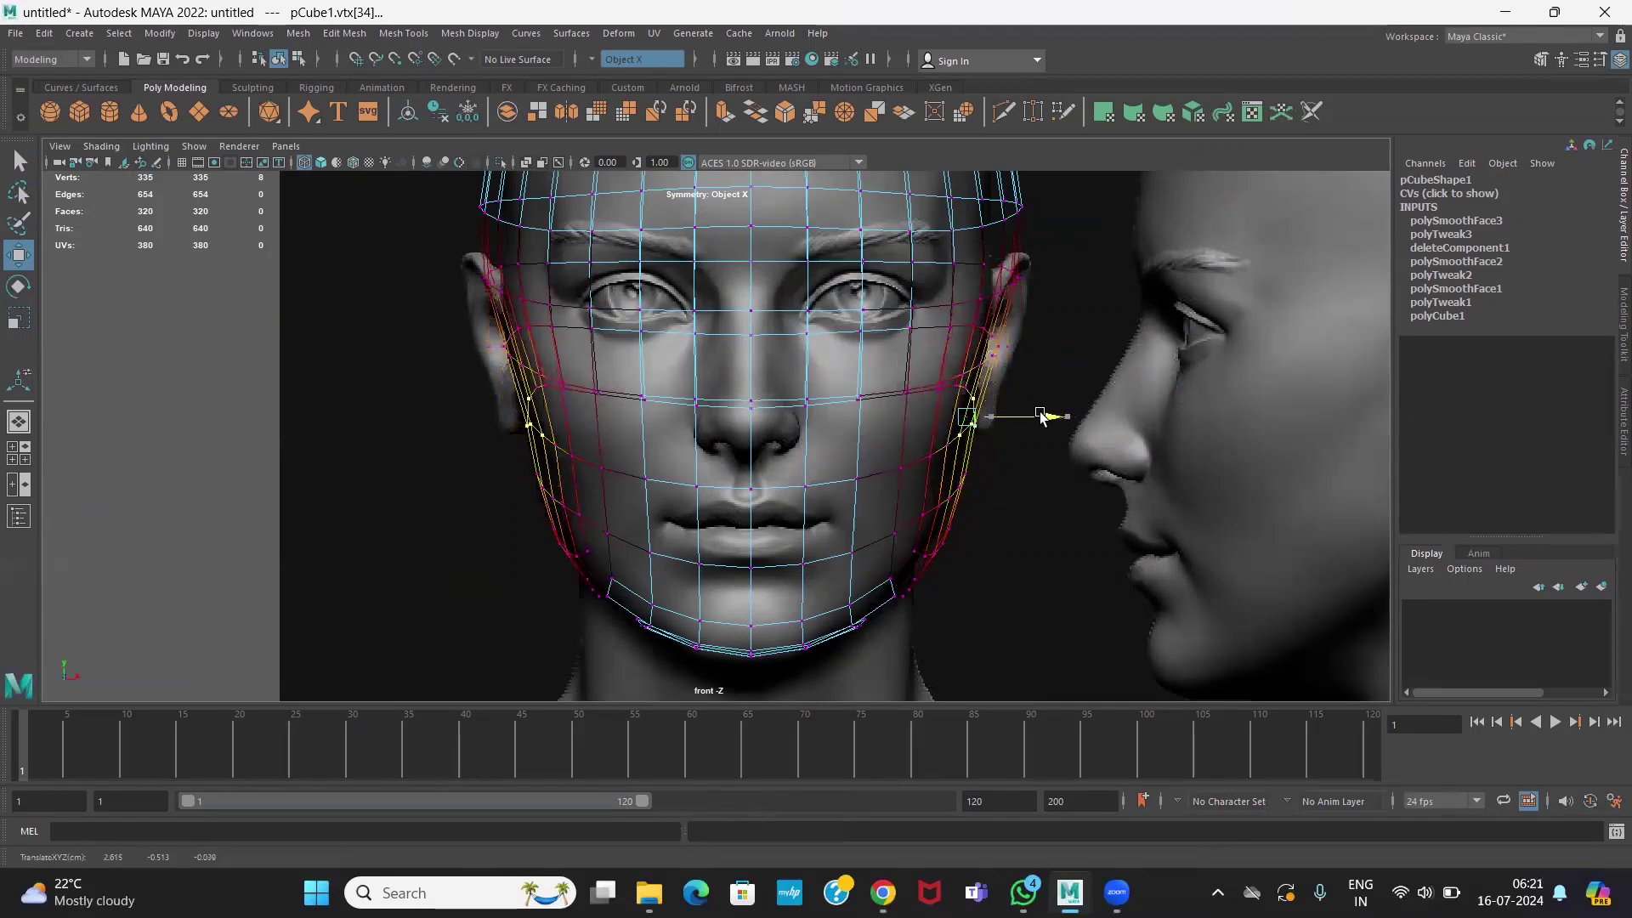
- Select the outermost side vertices above the ears in the front view and shift them outward symmetrically toward the head outline
{"action": "middle_click_drag", "start_coordinate": [1071, 375], "coordinate": [1012, 516], "text": "alt"}
{"action": "mouse_move", "coordinate": [991, 339]}
{"action": "left_mouse_down"}
{"action": "mouse_move", "coordinate": [941, 374]}
{"action": "mouse_move", "coordinate": [1004, 350]}
{"action": "left_mouse_up"}
{"action": "middle_click_drag", "start_coordinate": [1006, 356], "coordinate": [996, 414], "text": "alt"}
{"action": "middle_click_drag", "start_coordinate": [915, 300], "coordinate": [916, 357], "text": "alt"}
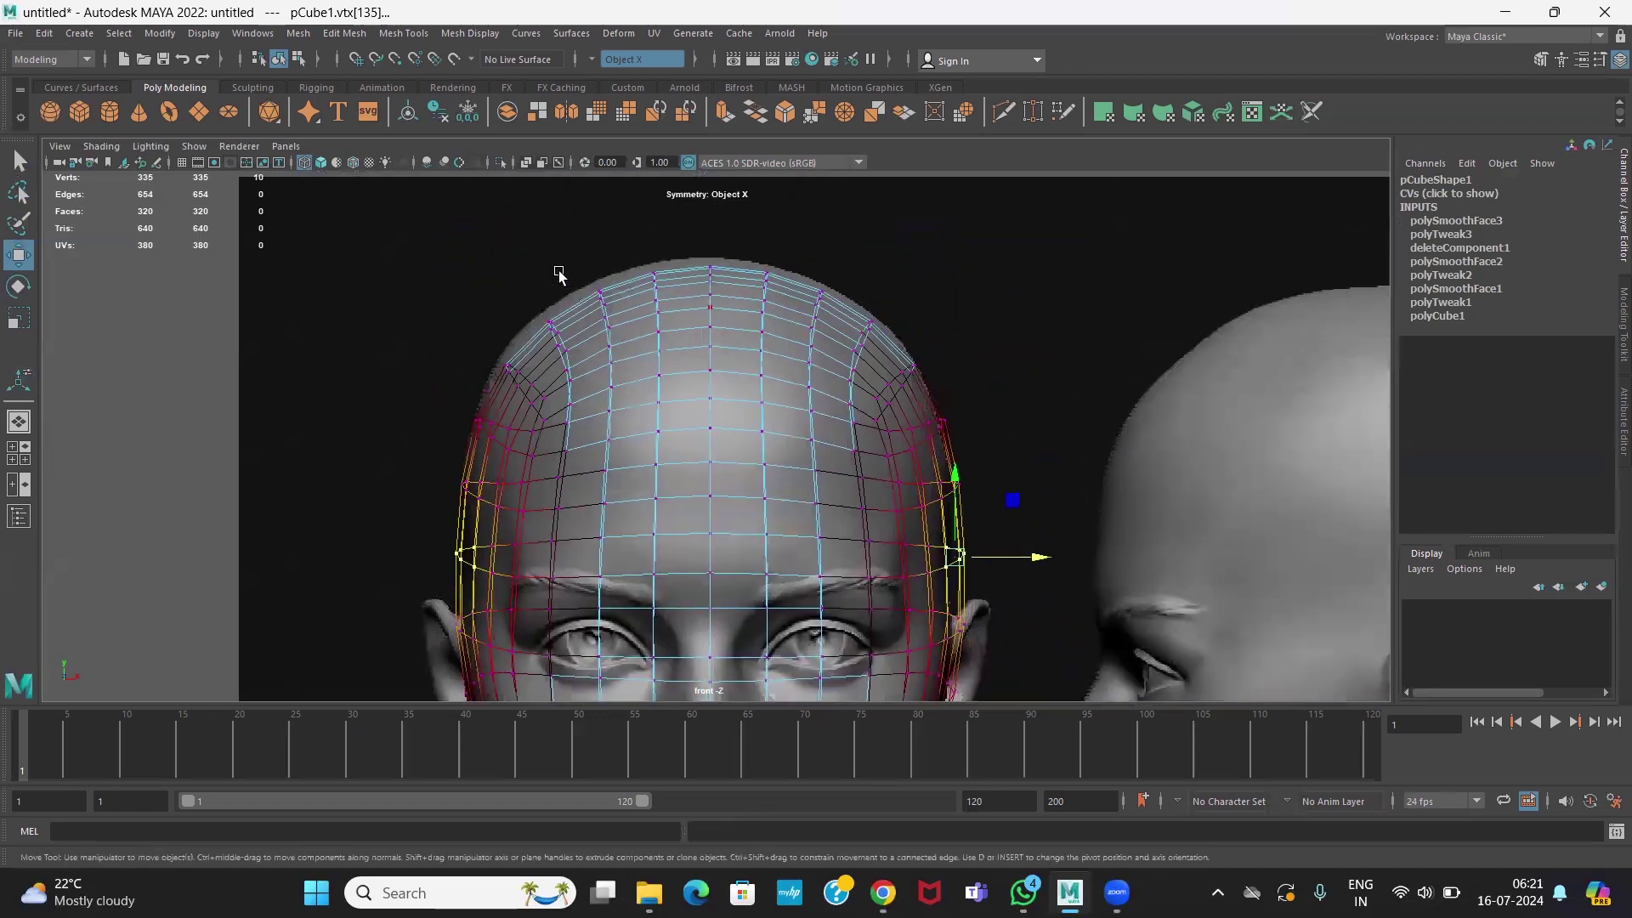
- Select the vertices covering the crown and raise them in the front view to meet the top of the reference head
{"action": "left_click_drag", "start_coordinate": [438, 271], "coordinate": [968, 413]}
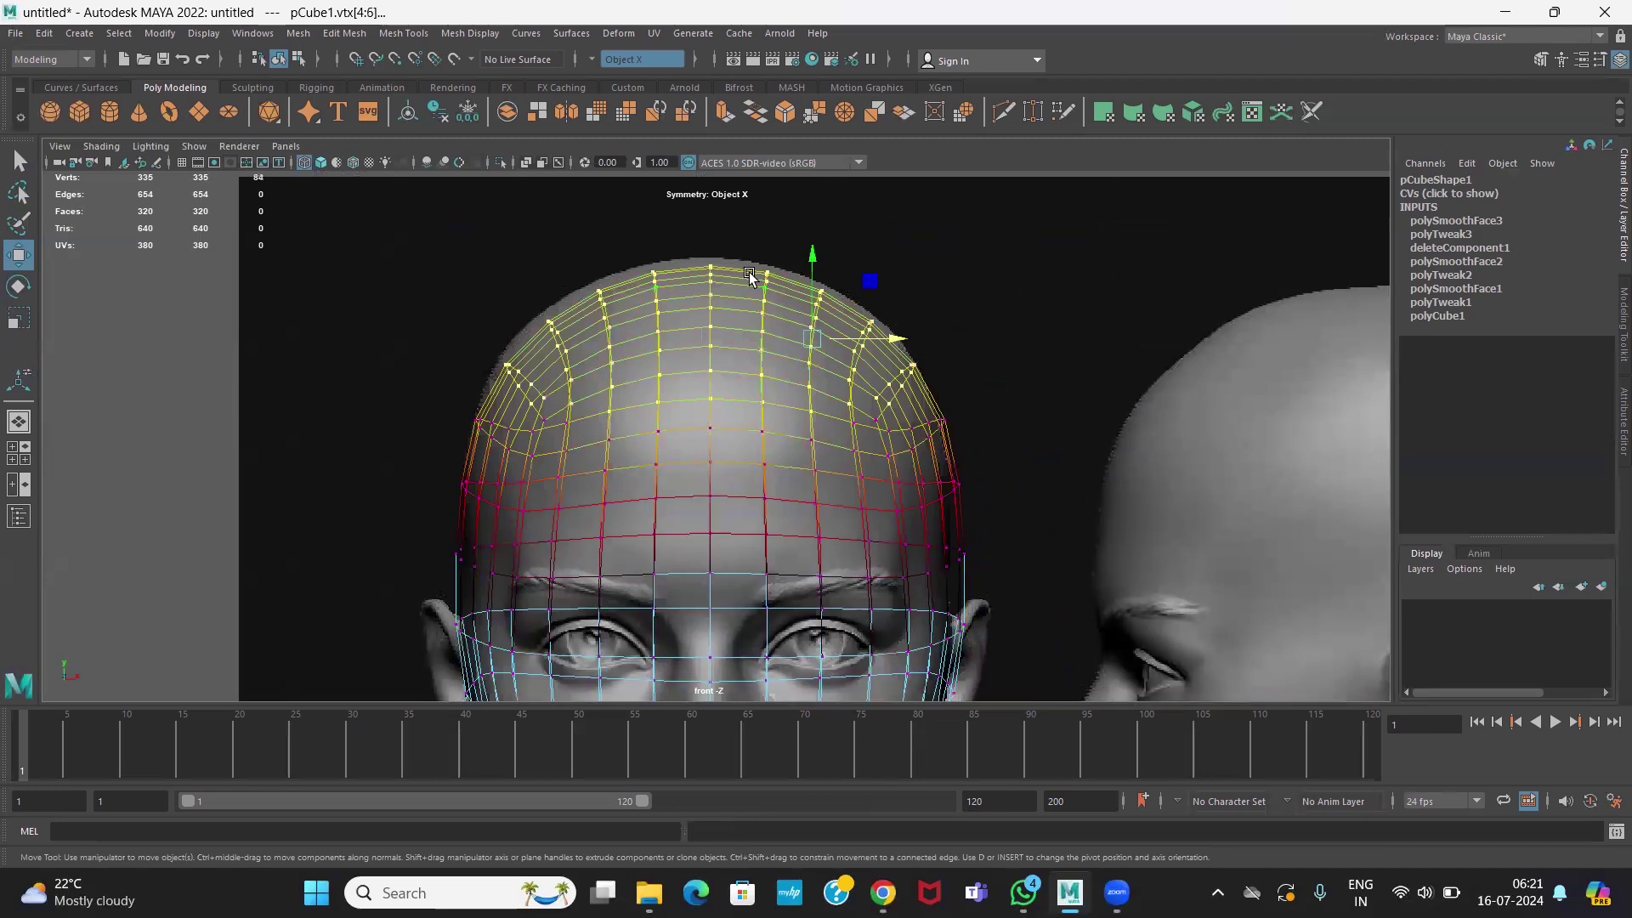
{"action": "left_click_drag", "start_coordinate": [811, 272], "coordinate": [801, 262]}
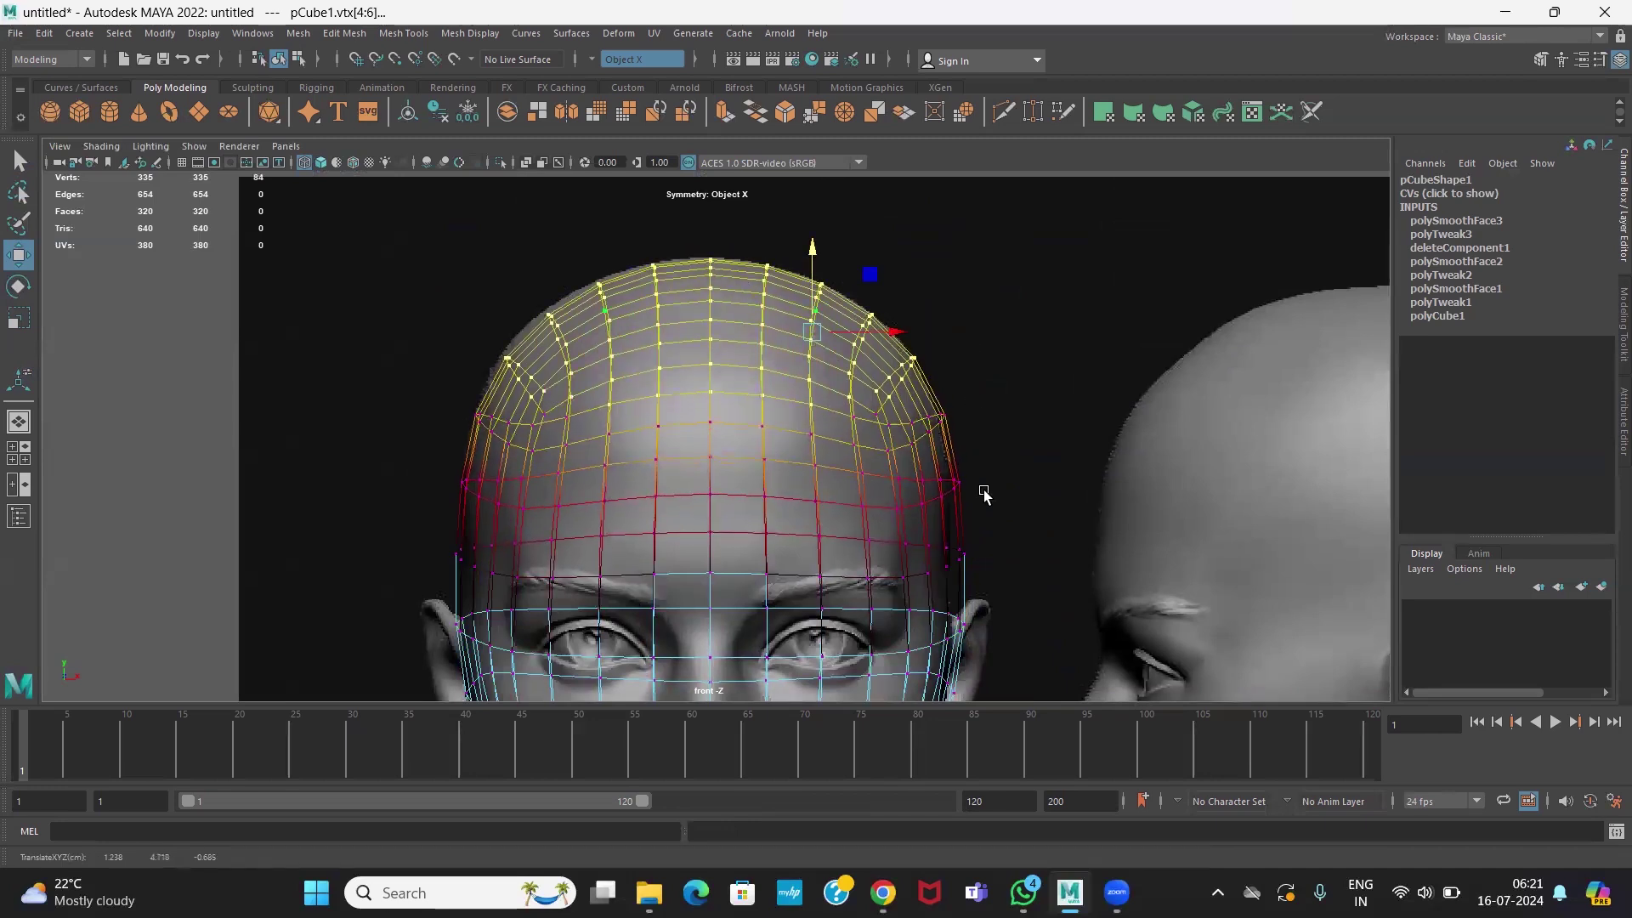
{"action": "scroll", "coordinate": [728, 430], "scroll_direction": "down", "scroll_amount": 4}
{"action": "scroll", "coordinate": [841, 595], "scroll_direction": "up", "scroll_amount": 5}
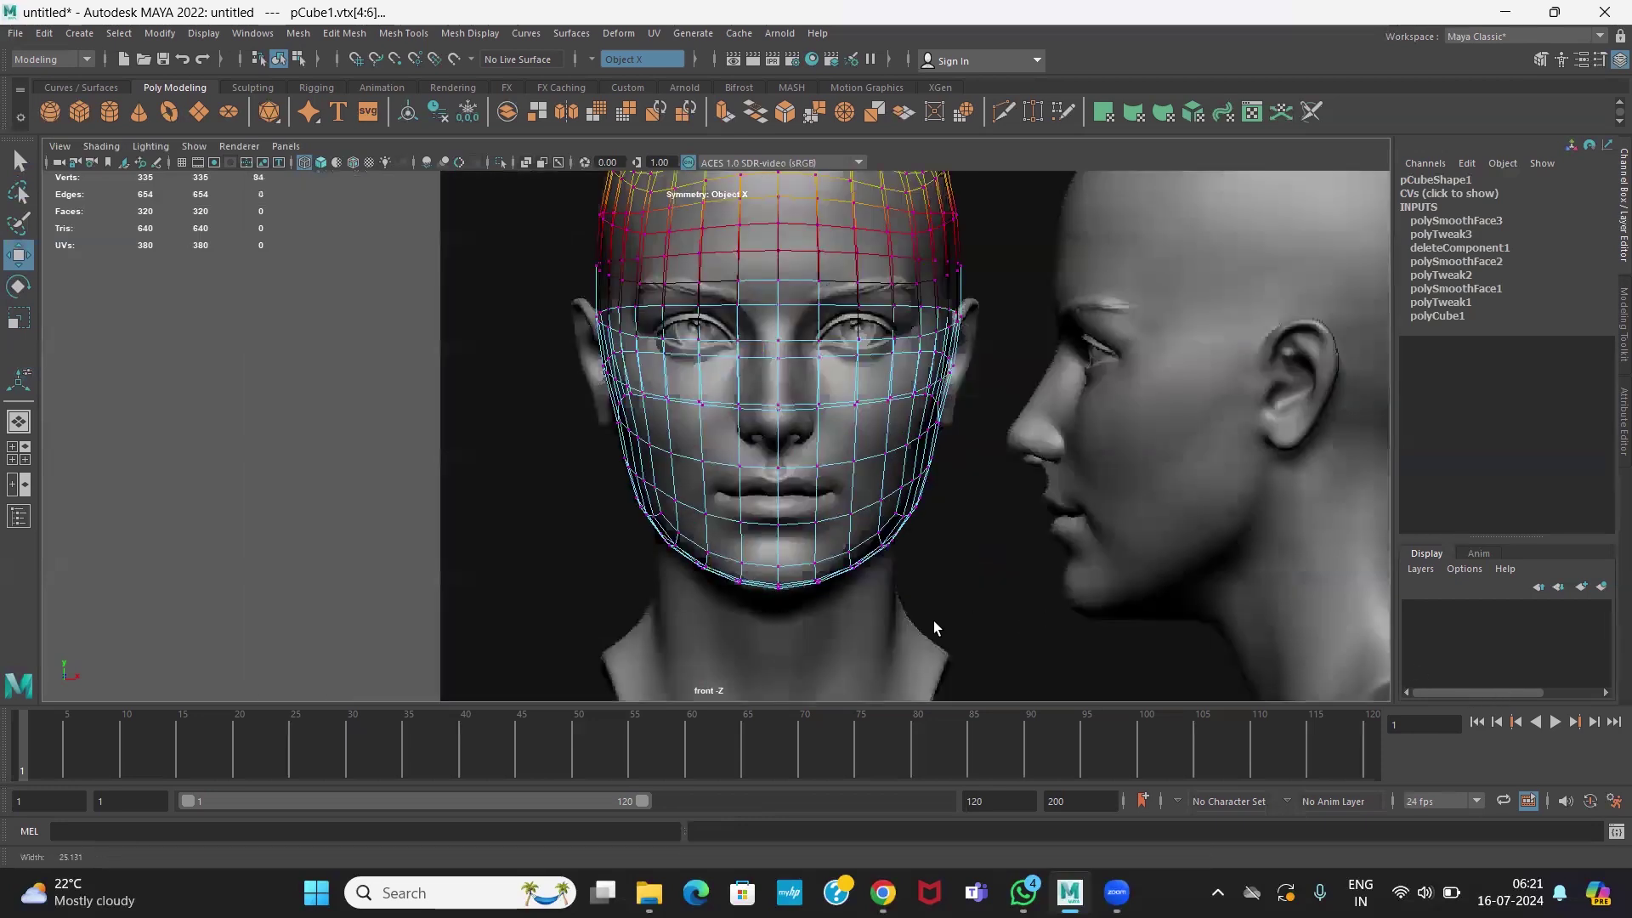
{"action": "scroll", "coordinate": [952, 638], "scroll_direction": "up", "scroll_amount": 1}
- Select the vertices at the back of the skull in the side view and pull them backward toward the reference outline
{"action": "key", "text": "space"}
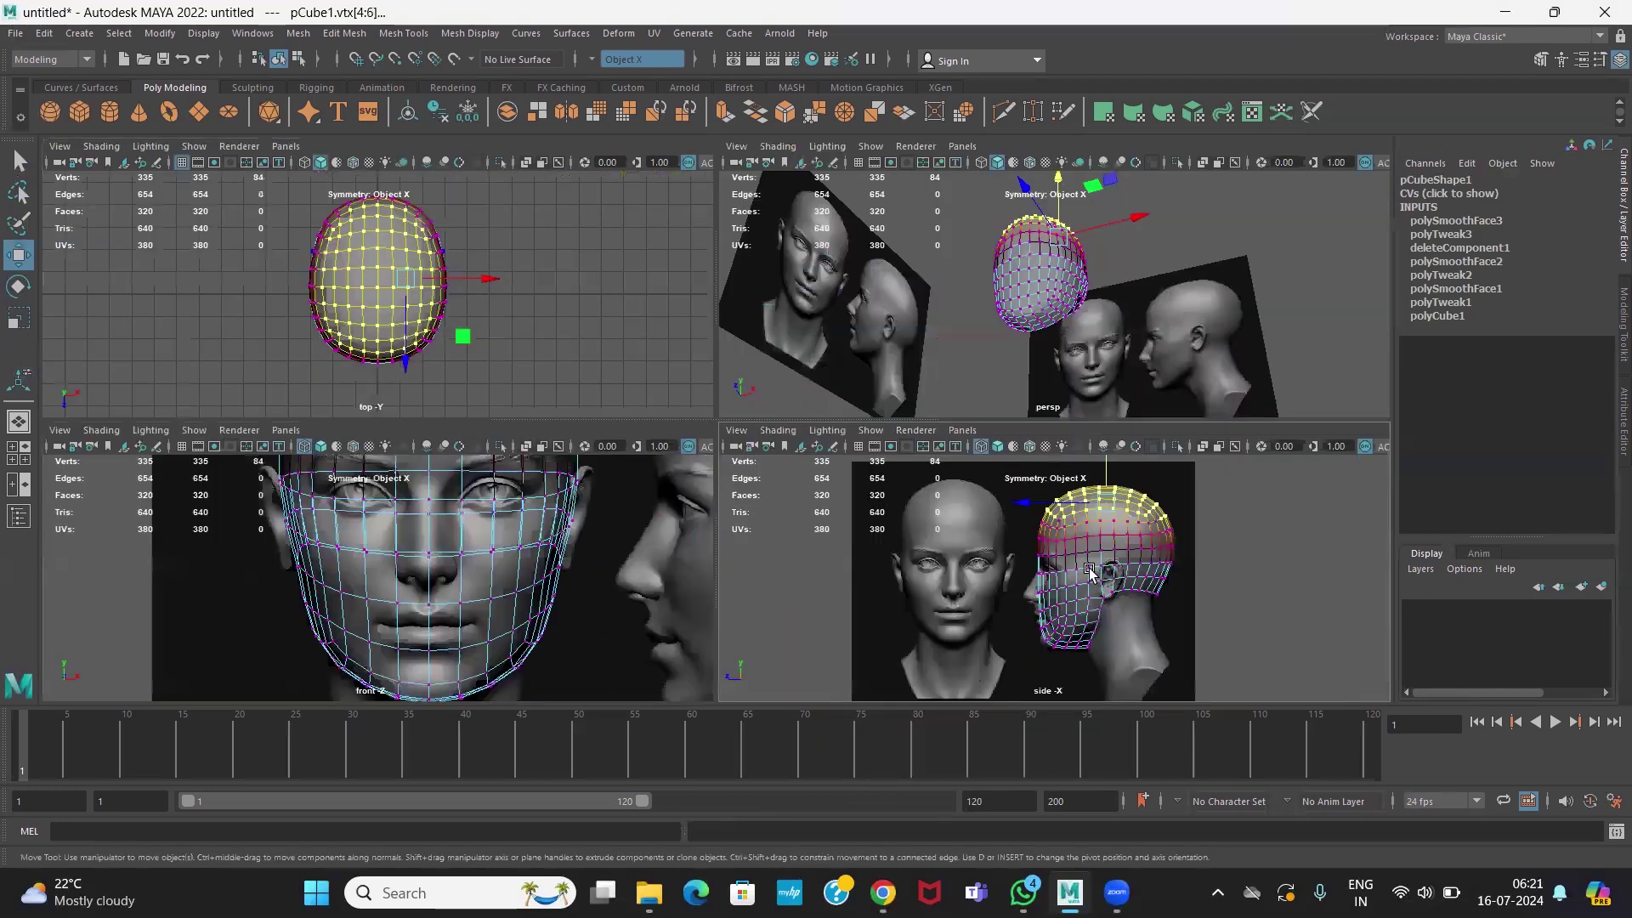
{"action": "key", "text": "space"}
{"action": "scroll", "coordinate": [889, 513], "scroll_direction": "up", "scroll_amount": 2}
{"action": "middle_click_drag", "start_coordinate": [849, 441], "coordinate": [761, 463], "text": "alt"}
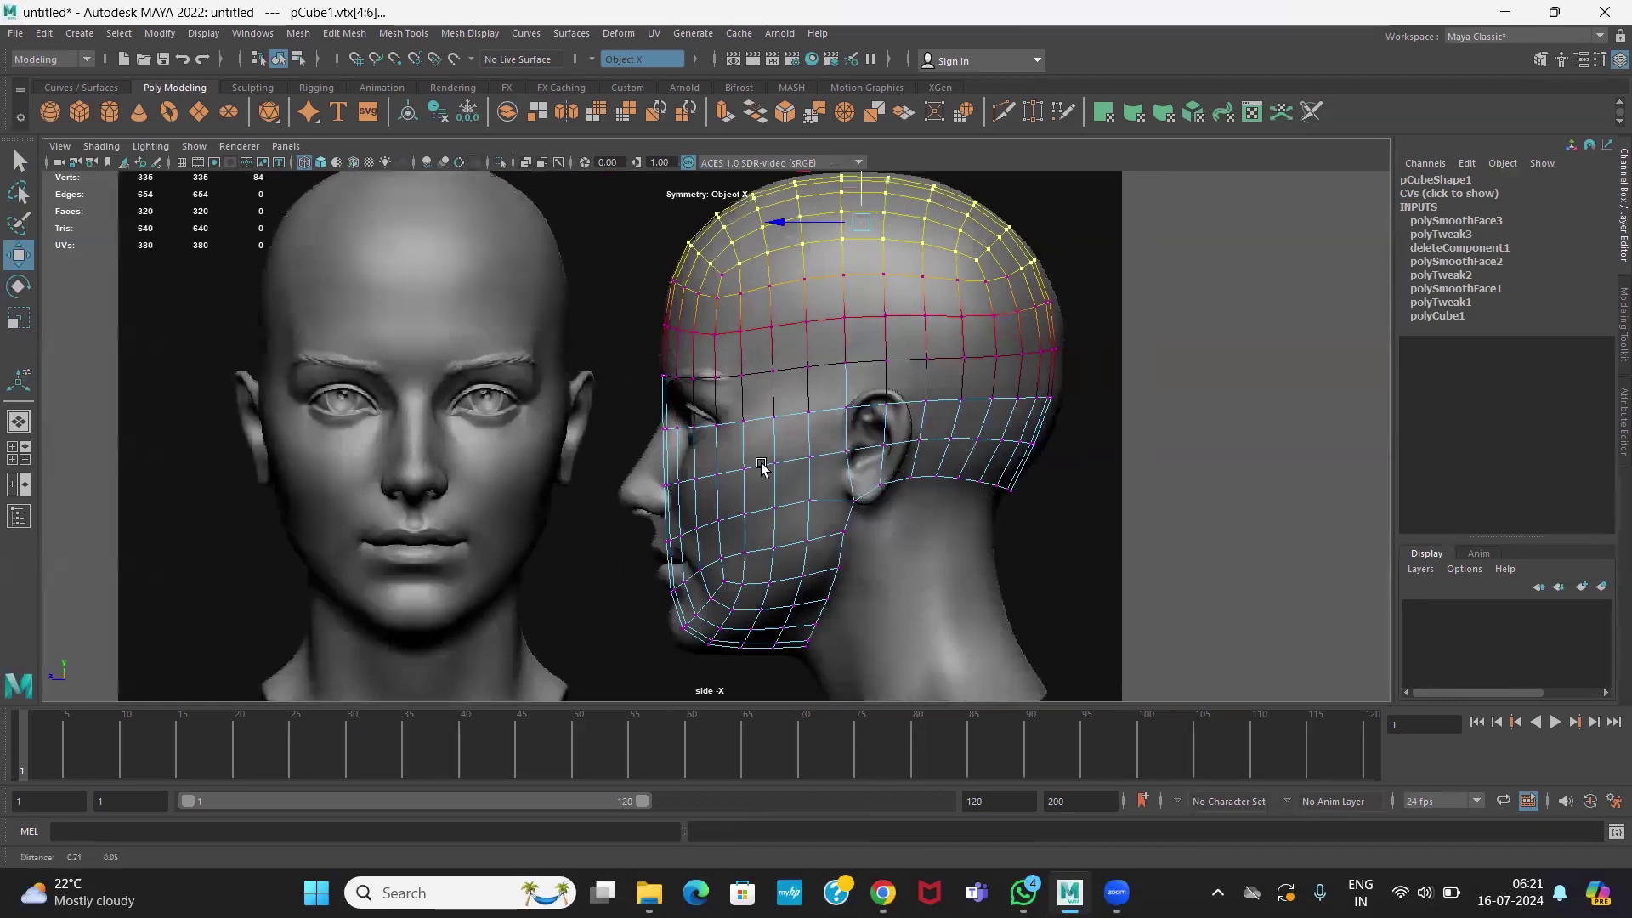
{"action": "scroll", "coordinate": [1061, 435], "scroll_direction": "up", "scroll_amount": 3}
{"action": "left_click_drag", "start_coordinate": [1030, 227], "coordinate": [837, 504]}
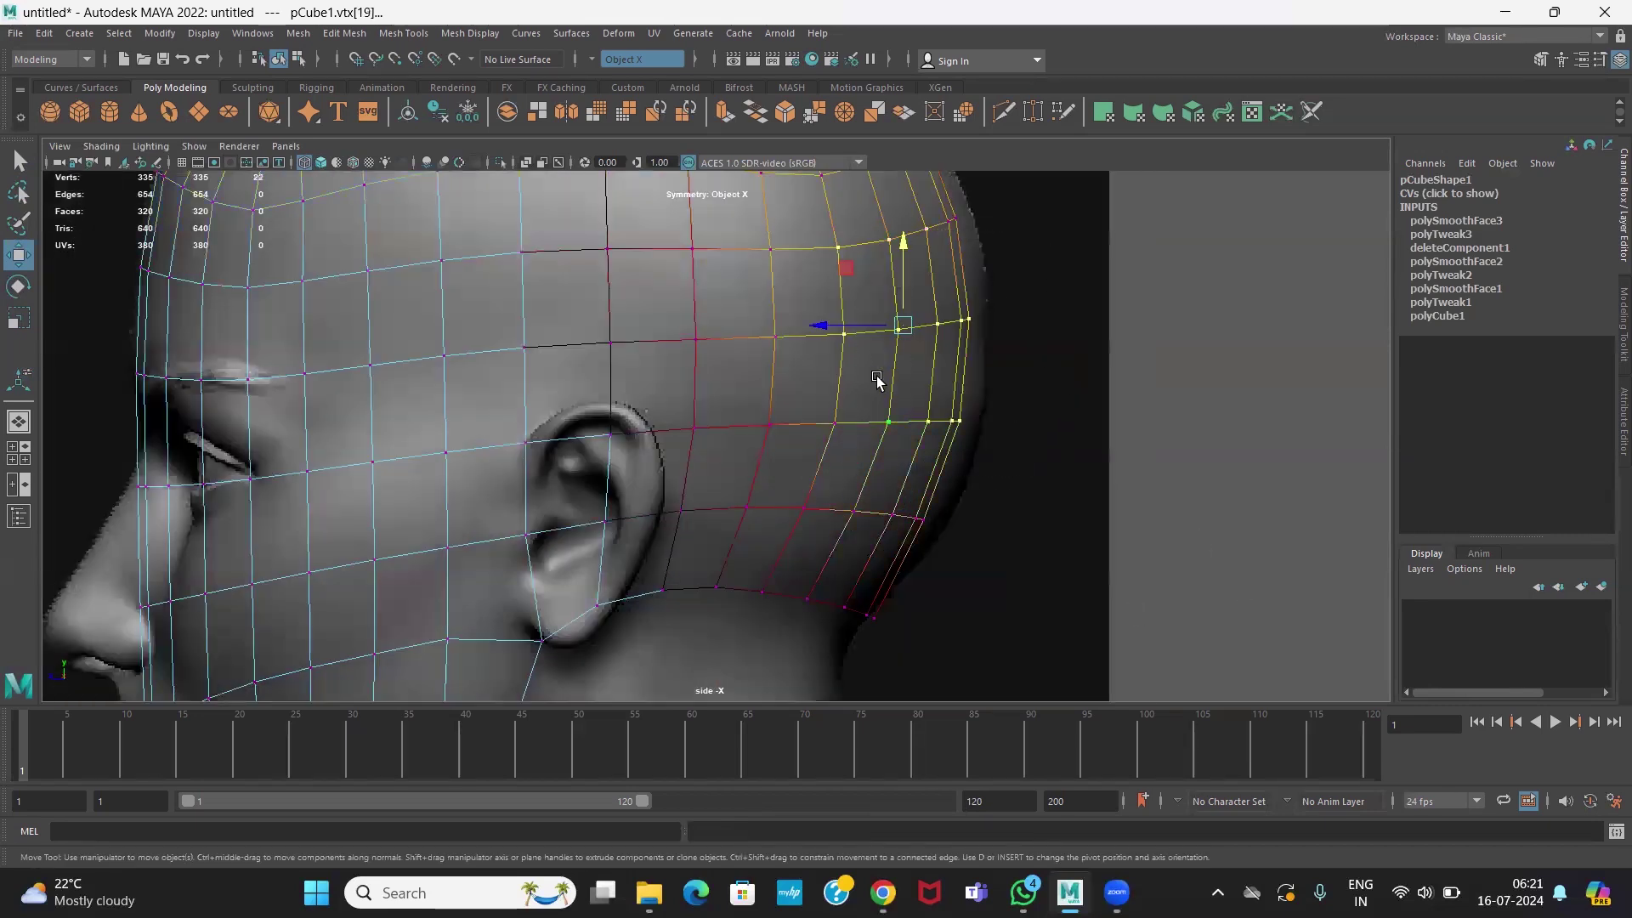
{"action": "middle_click_drag", "start_coordinate": [1079, 390], "coordinate": [1063, 601], "text": "alt"}
{"action": "middle_click_drag", "start_coordinate": [1068, 374], "coordinate": [1068, 378], "text": "alt"}
{"action": "left_click_drag", "start_coordinate": [1062, 371], "coordinate": [840, 639]}
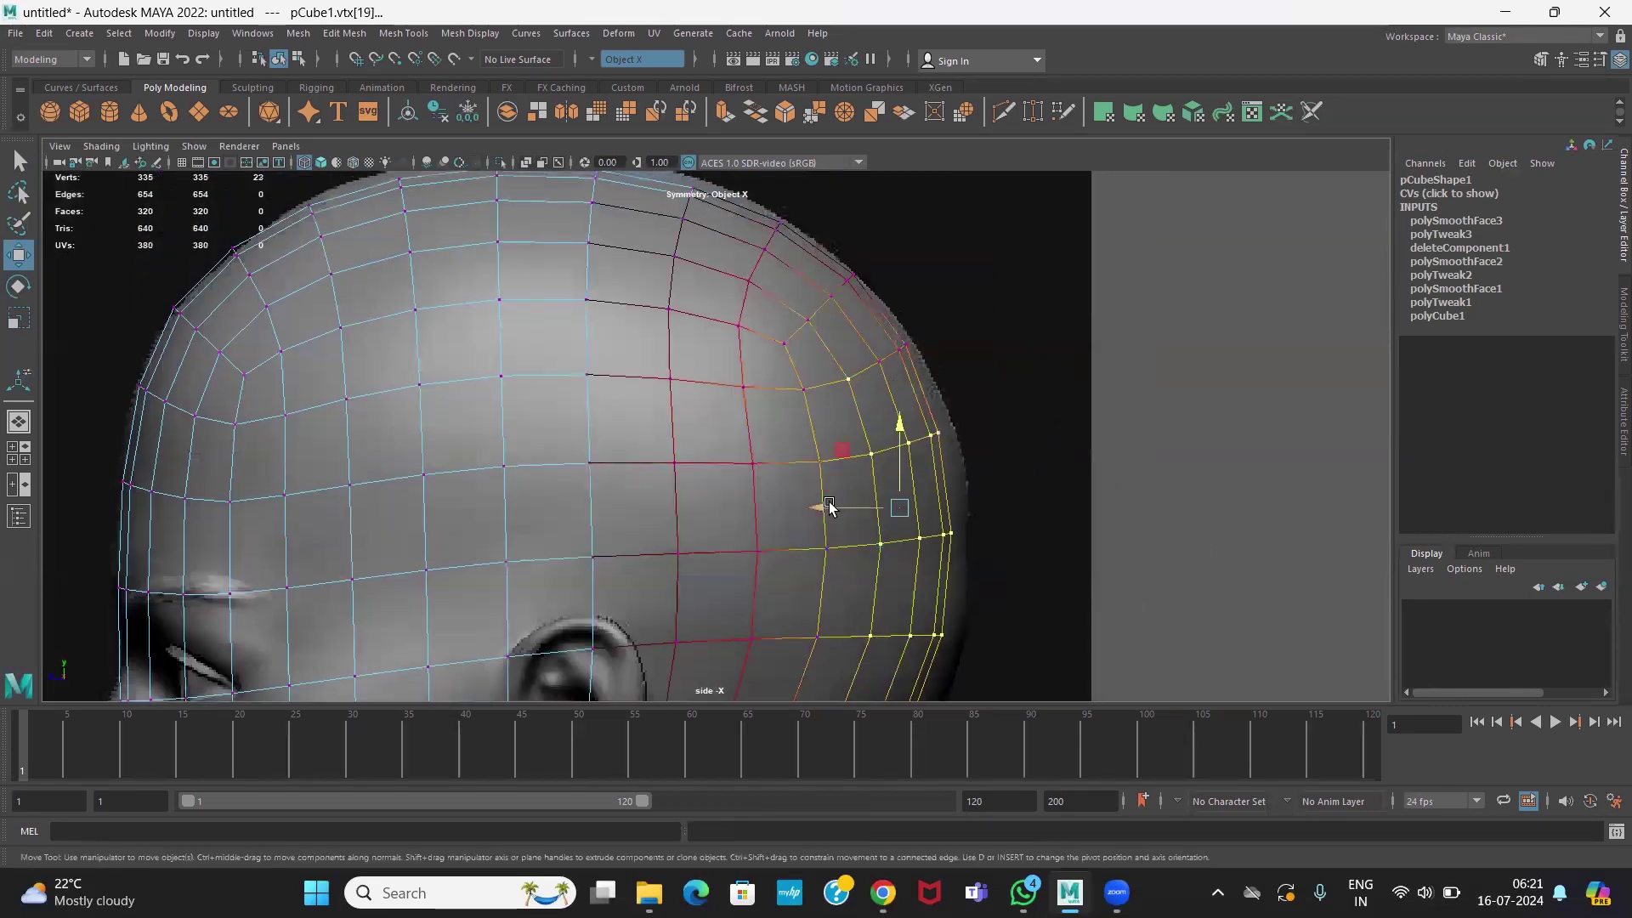
{"action": "left_click_drag", "start_coordinate": [812, 507], "coordinate": [831, 509]}
- Return to object mode, clear the selection and examine the reshaped head from several angles in the perspective view
{"action": "key", "text": "space"}
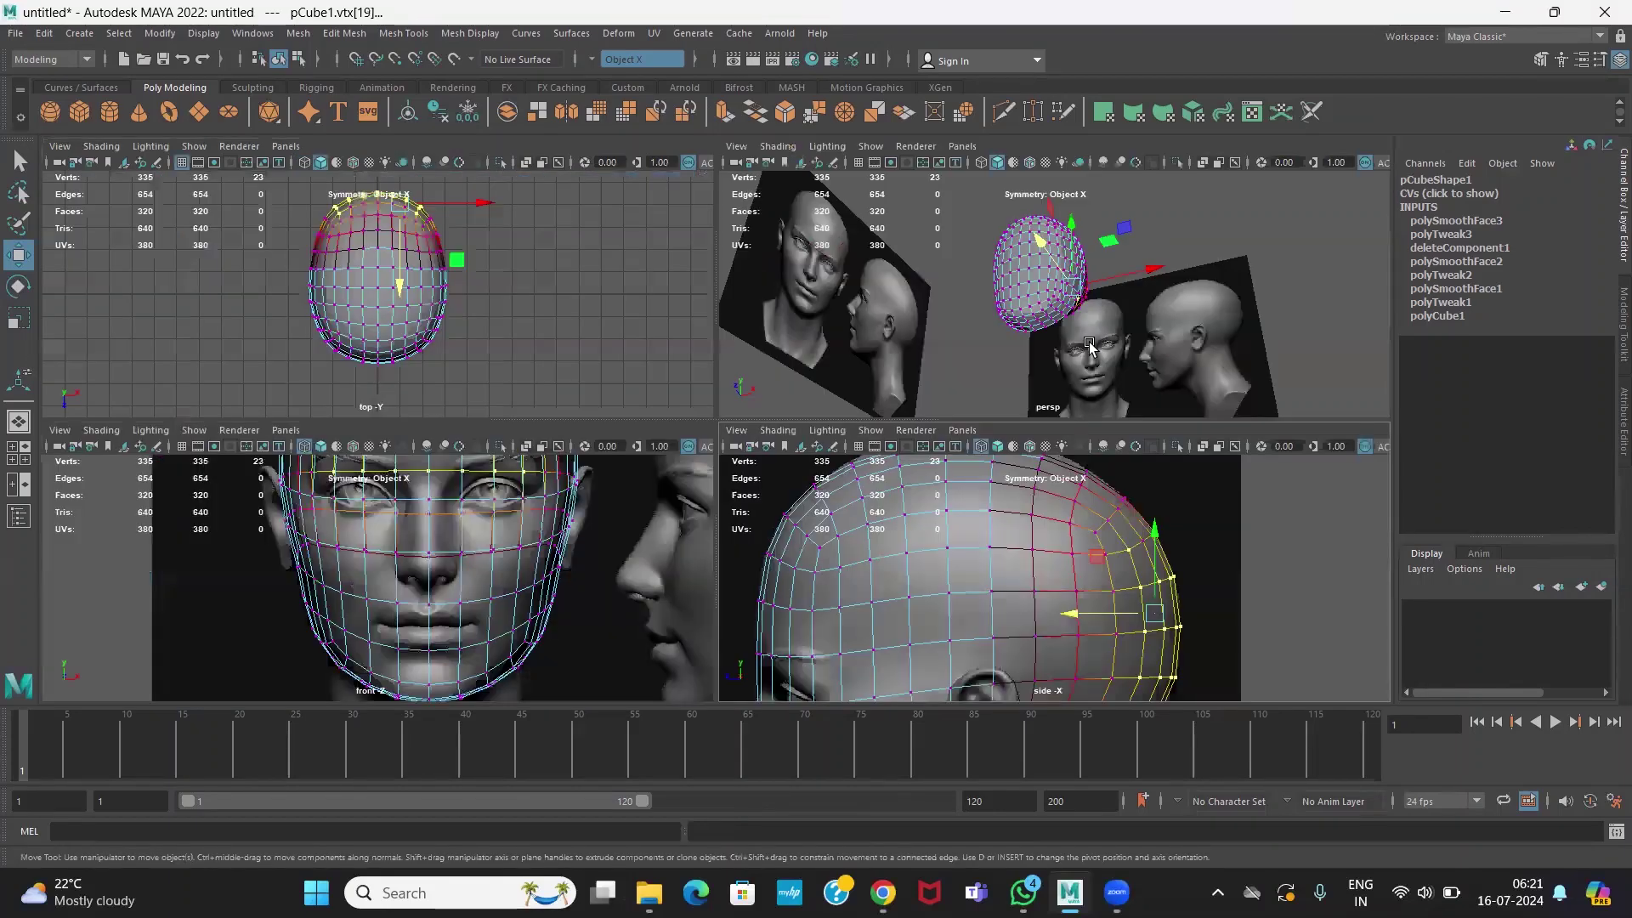
{"action": "key", "text": "space"}
{"action": "left_click_drag", "start_coordinate": [477, 527], "coordinate": [620, 617], "text": "alt"}
{"action": "left_click_drag", "start_coordinate": [595, 399], "coordinate": [708, 412], "text": "alt"}
{"action": "right_click_drag", "start_coordinate": [708, 412], "coordinate": [733, 397]}
{"action": "left_click", "coordinate": [734, 401]}
{"action": "left_click_drag", "start_coordinate": [875, 437], "coordinate": [663, 573], "text": "alt"}
- Select the chin corner vertices in the side view, adjust the soft selection falloff, and move them down and forward to the chin outline
{"action": "key", "text": "space"}
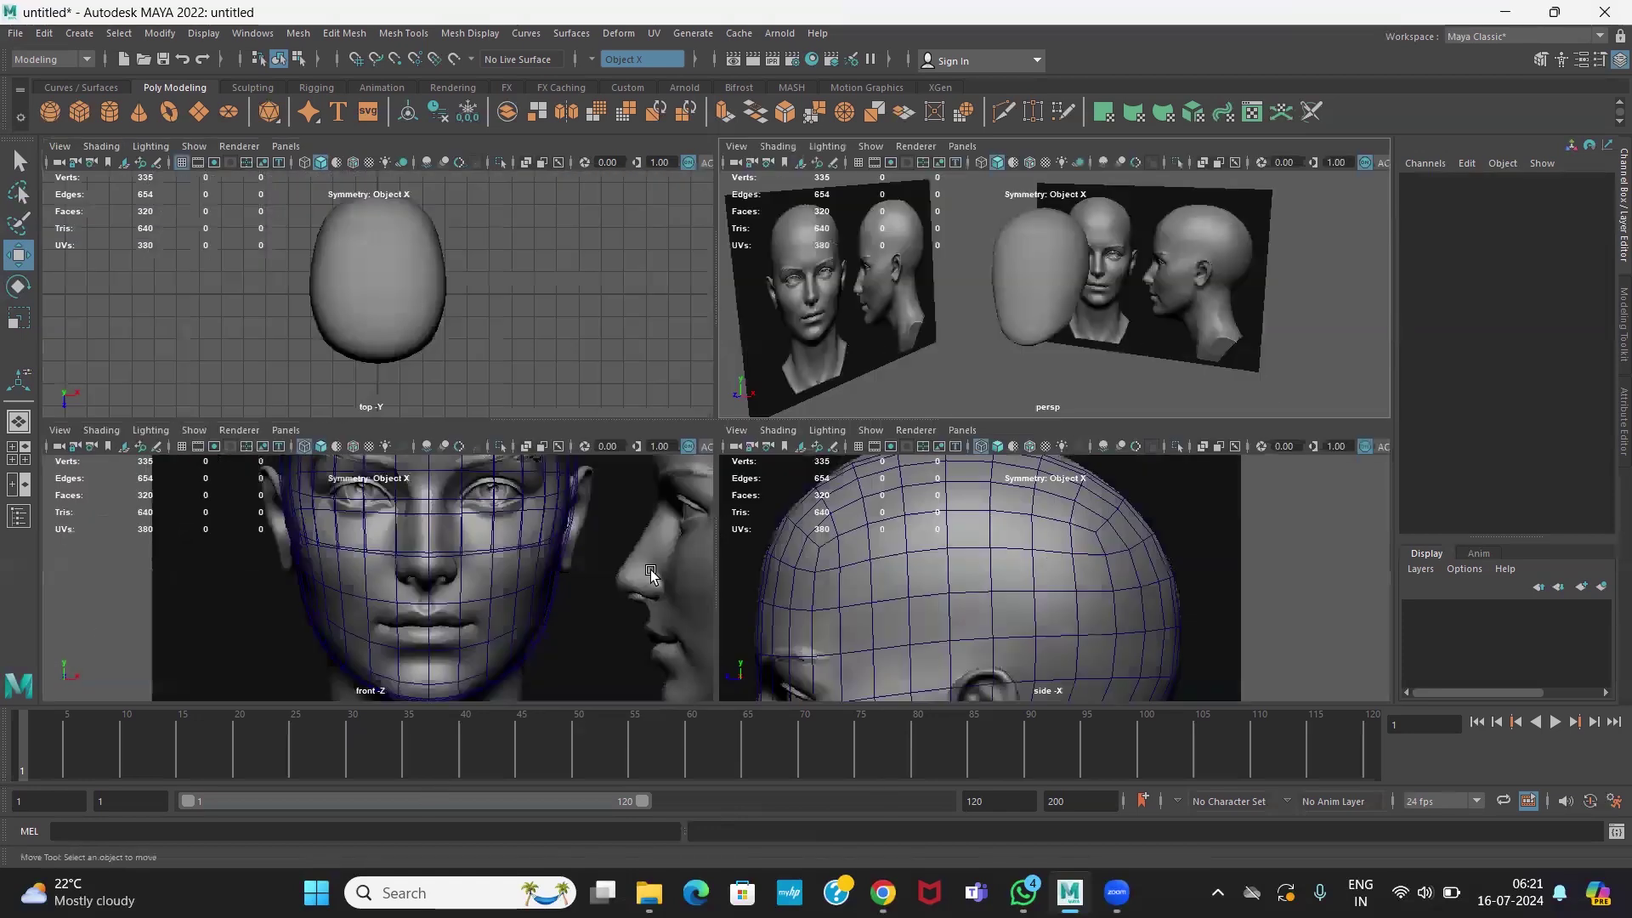
{"action": "key", "text": "space"}
{"action": "scroll", "coordinate": [893, 405], "scroll_direction": "down", "scroll_amount": 6}
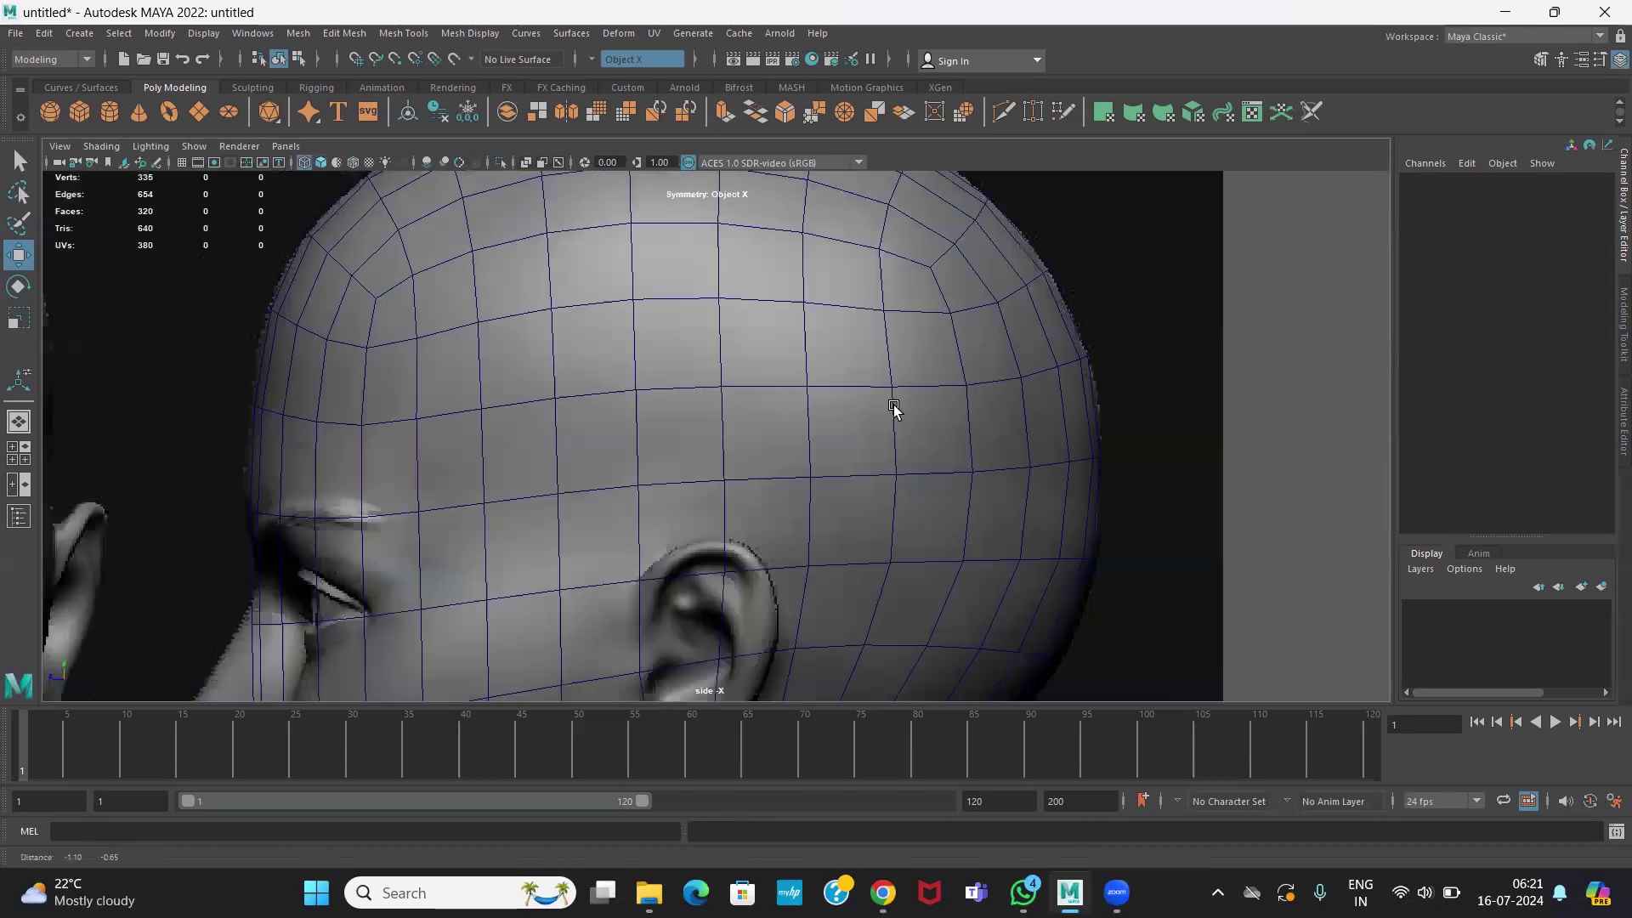
{"action": "right_click_drag", "start_coordinate": [579, 454], "coordinate": [497, 476], "text": "alt"}
{"action": "middle_click_drag", "start_coordinate": [613, 485], "coordinate": [641, 445], "text": "alt"}
{"action": "right_click_drag", "start_coordinate": [641, 445], "coordinate": [955, 543], "text": "alt"}
{"action": "right_click_drag", "start_coordinate": [584, 553], "coordinate": [757, 574], "text": "alt"}
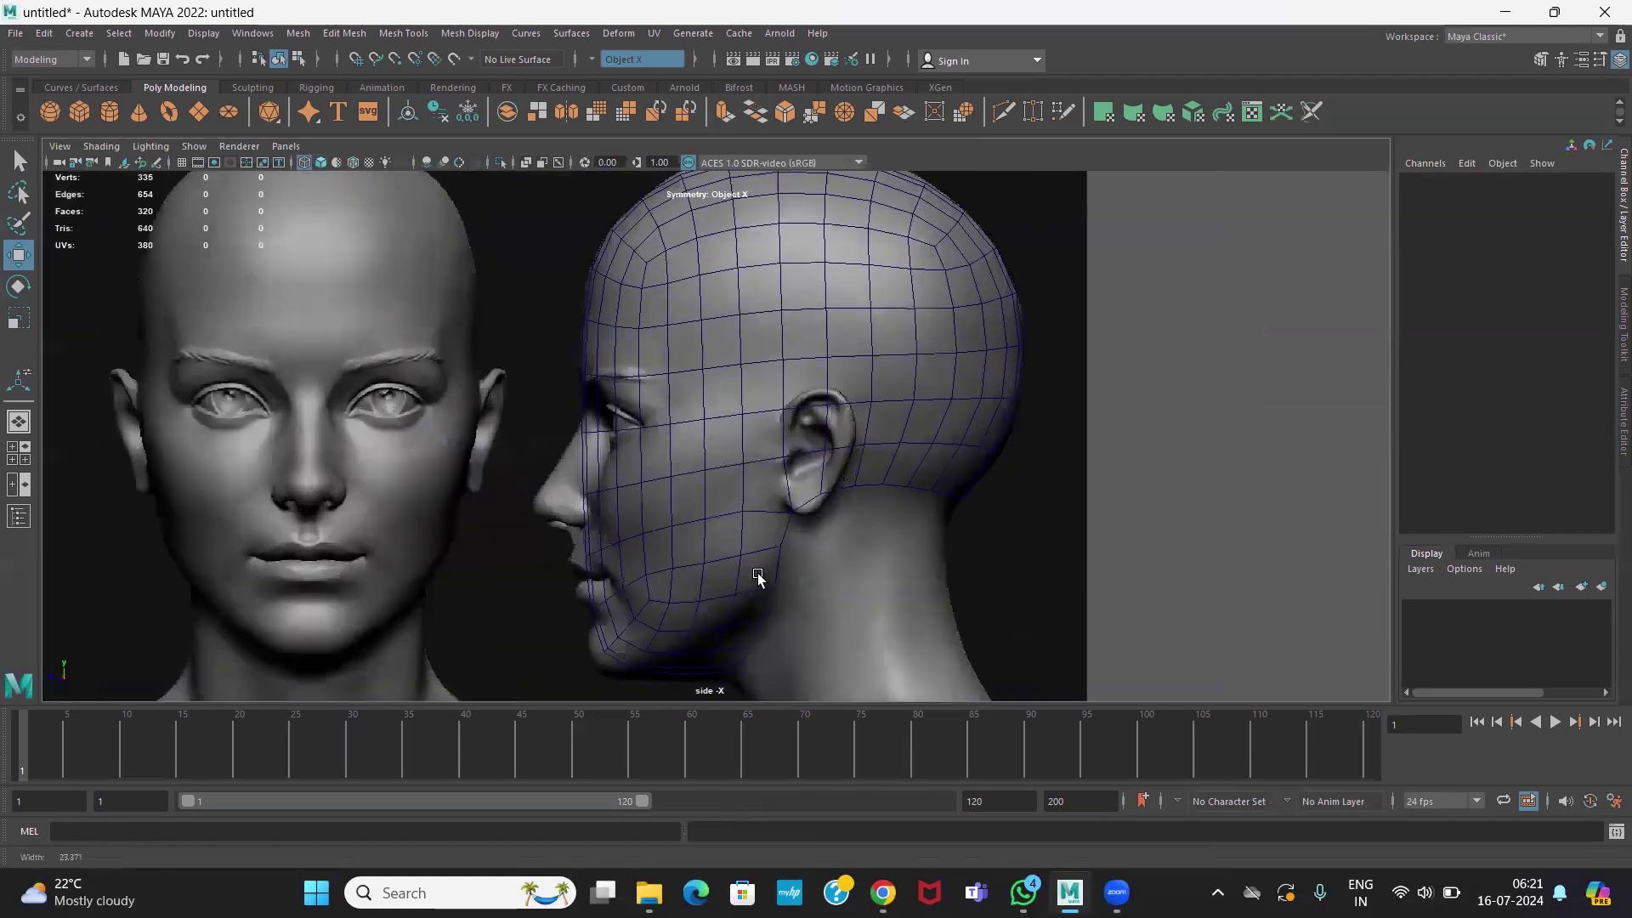
{"action": "middle_click_drag", "start_coordinate": [656, 628], "coordinate": [828, 369], "text": "alt"}
{"action": "right_click_drag", "start_coordinate": [828, 370], "coordinate": [1173, 502], "text": "alt"}
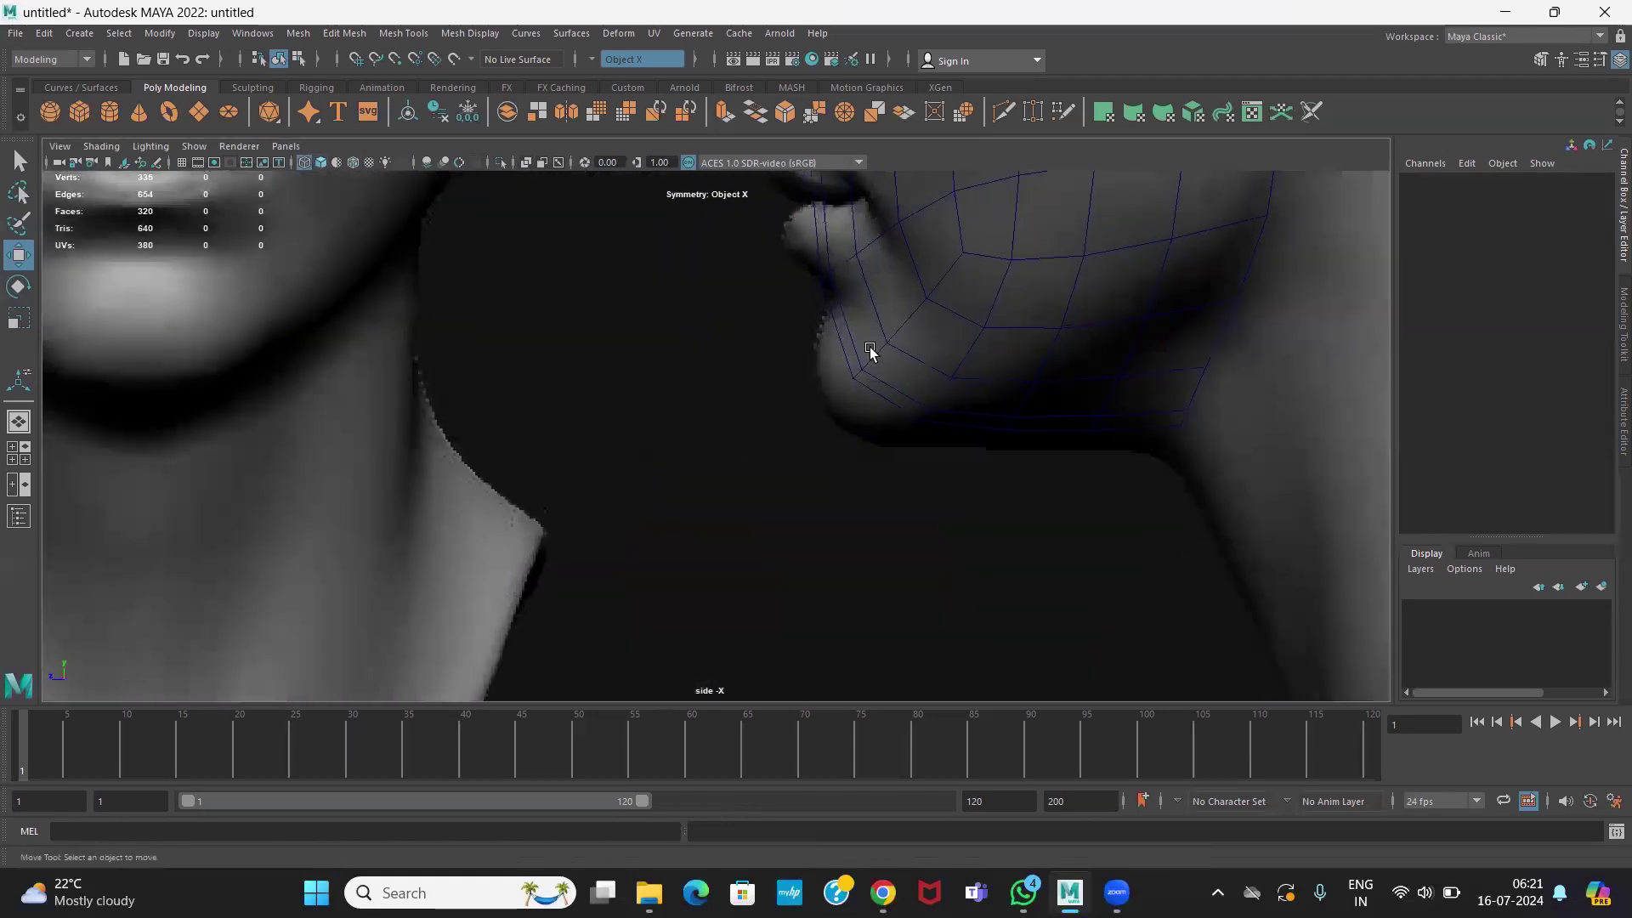
{"action": "left_click", "coordinate": [885, 342]}
{"action": "right_click_drag", "start_coordinate": [885, 344], "coordinate": [768, 323]}
{"action": "left_click_drag", "start_coordinate": [834, 357], "coordinate": [885, 411]}
{"action": "key", "text": "b"}
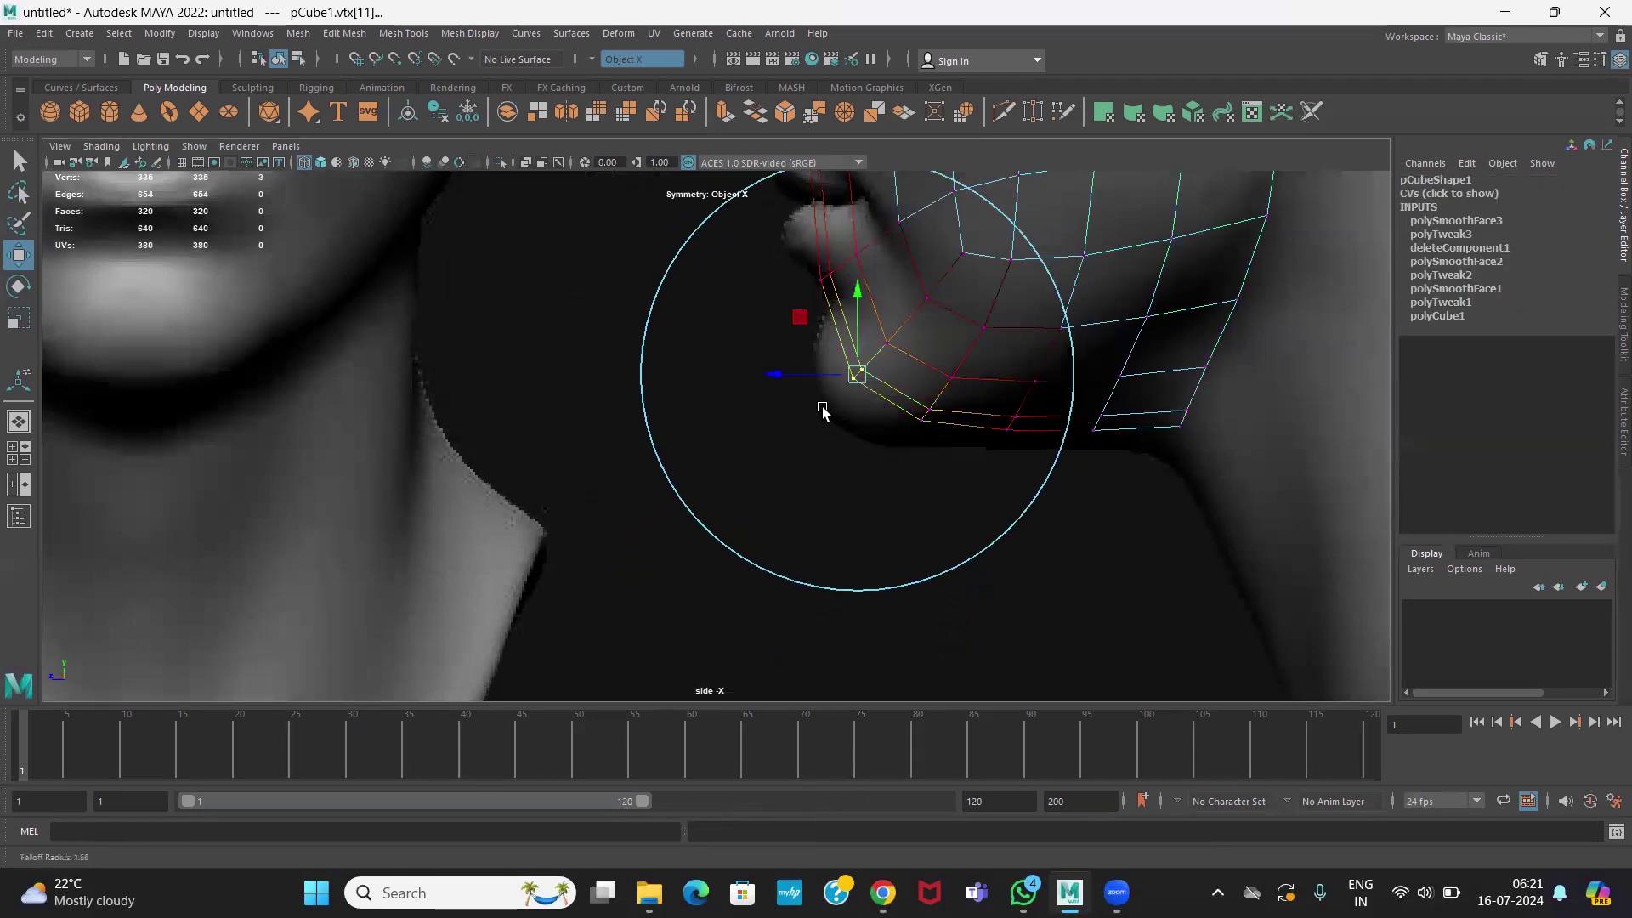
{"action": "left_click_drag", "start_coordinate": [856, 373], "coordinate": [832, 408]}
{"action": "scroll", "coordinate": [914, 426], "scroll_direction": "up", "scroll_amount": 1}
{"action": "middle_click_drag", "start_coordinate": [915, 426], "coordinate": [846, 473], "text": "alt"}
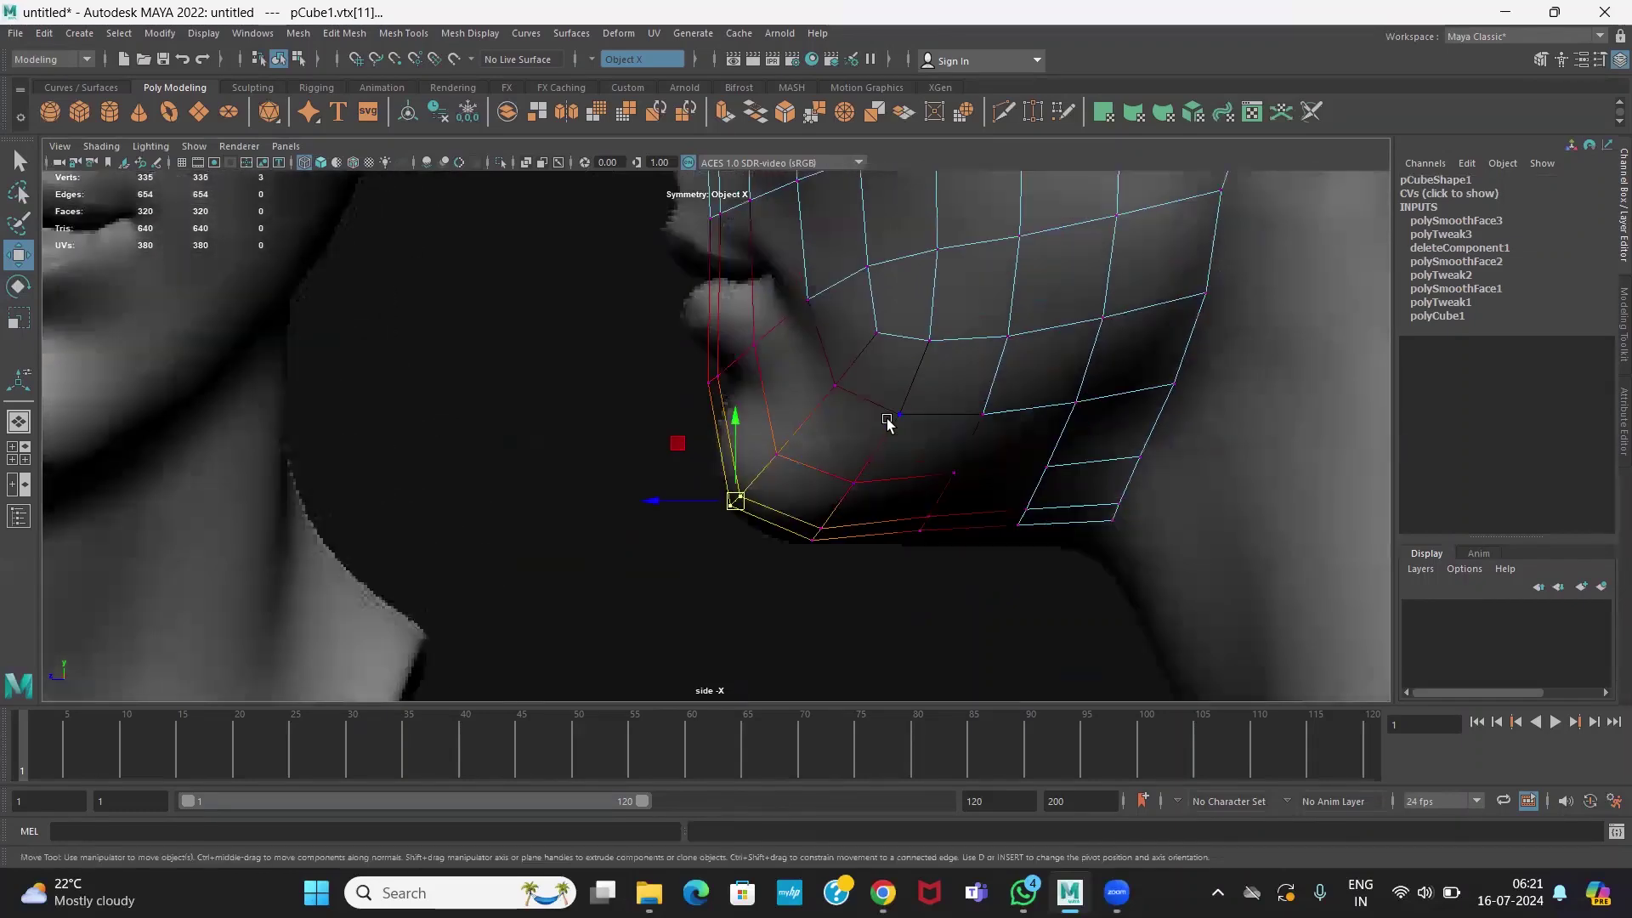
- Select the rear vertices under the jaw in the side view and move them to where the jaw meets the neck
{"action": "middle_click_drag", "start_coordinate": [1057, 534], "coordinate": [1044, 580], "text": "alt"}
{"action": "mouse_move", "coordinate": [1067, 540]}
{"action": "left_mouse_down"}
{"action": "mouse_move", "coordinate": [1142, 609]}
{"action": "mouse_move", "coordinate": [1050, 562]}
{"action": "left_mouse_up"}
{"action": "middle_click_drag", "start_coordinate": [1151, 457], "coordinate": [789, 547], "text": "alt"}
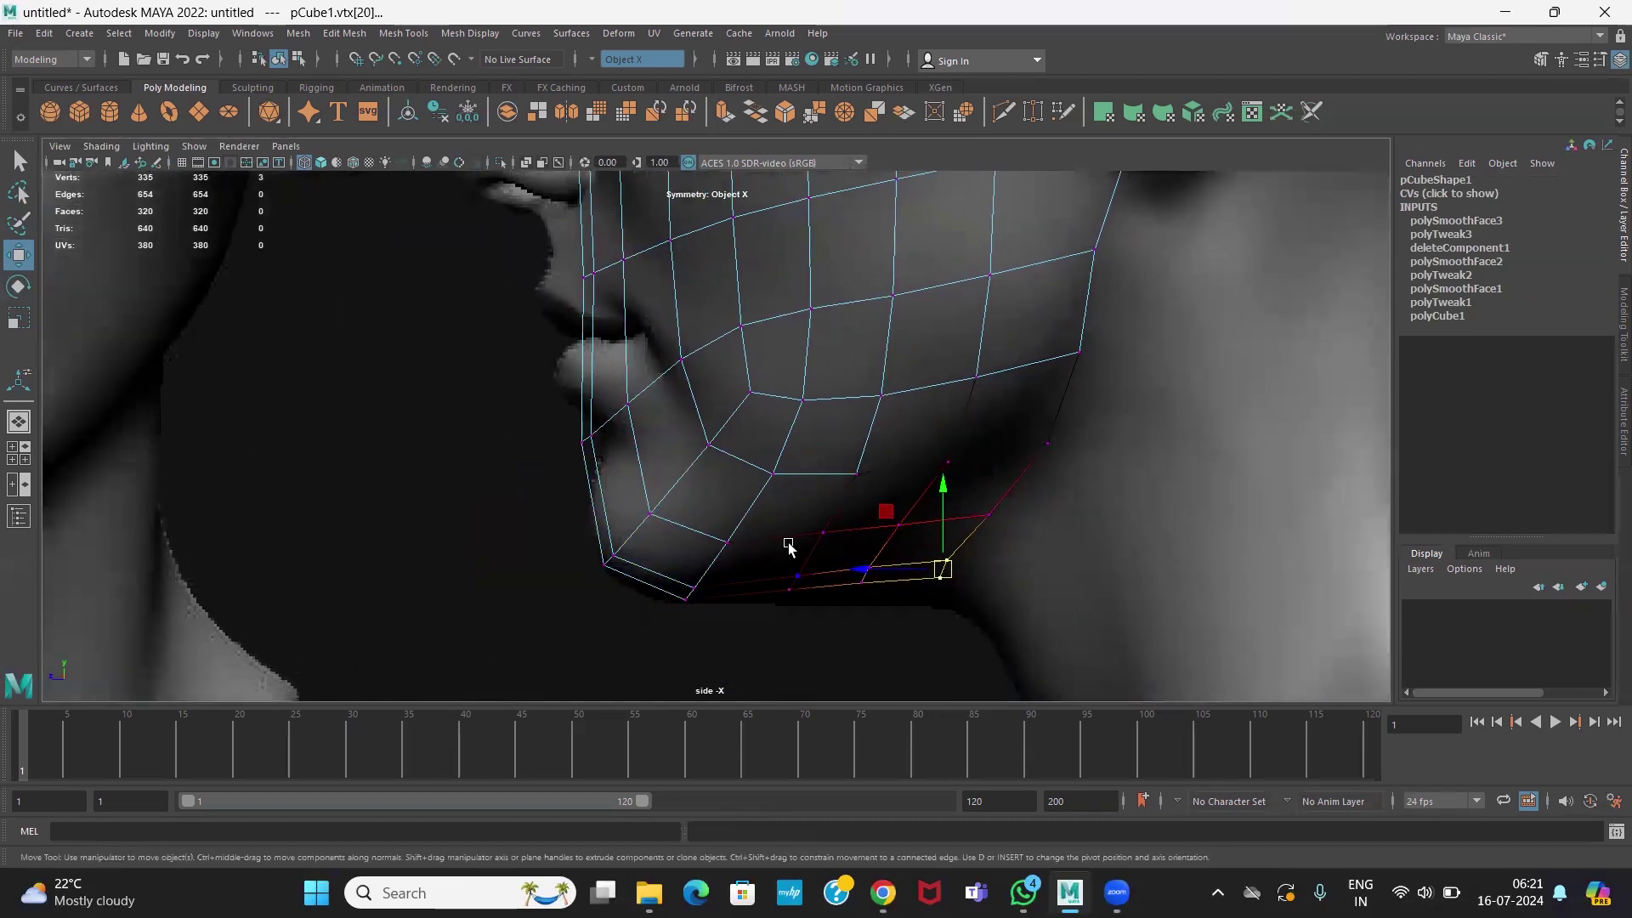
{"action": "mouse_move", "coordinate": [843, 575]}
{"action": "left_mouse_down"}
{"action": "mouse_move", "coordinate": [1093, 667]}
{"action": "mouse_move", "coordinate": [851, 583]}
{"action": "left_mouse_up"}
- Move the vertices at the bridge of the nose back and slightly up toward the eye, undoing the first attempt
{"action": "middle_click_drag", "start_coordinate": [746, 396], "coordinate": [761, 516], "text": "alt"}
{"action": "middle_click_drag", "start_coordinate": [742, 367], "coordinate": [836, 565], "text": "alt"}
{"action": "middle_click_drag", "start_coordinate": [844, 420], "coordinate": [871, 278], "text": "alt"}
{"action": "middle_click_drag", "start_coordinate": [867, 375], "coordinate": [848, 580], "text": "alt"}
{"action": "middle_click_drag", "start_coordinate": [847, 331], "coordinate": [841, 470], "text": "alt"}
{"action": "left_click_drag", "start_coordinate": [685, 423], "coordinate": [794, 432]}
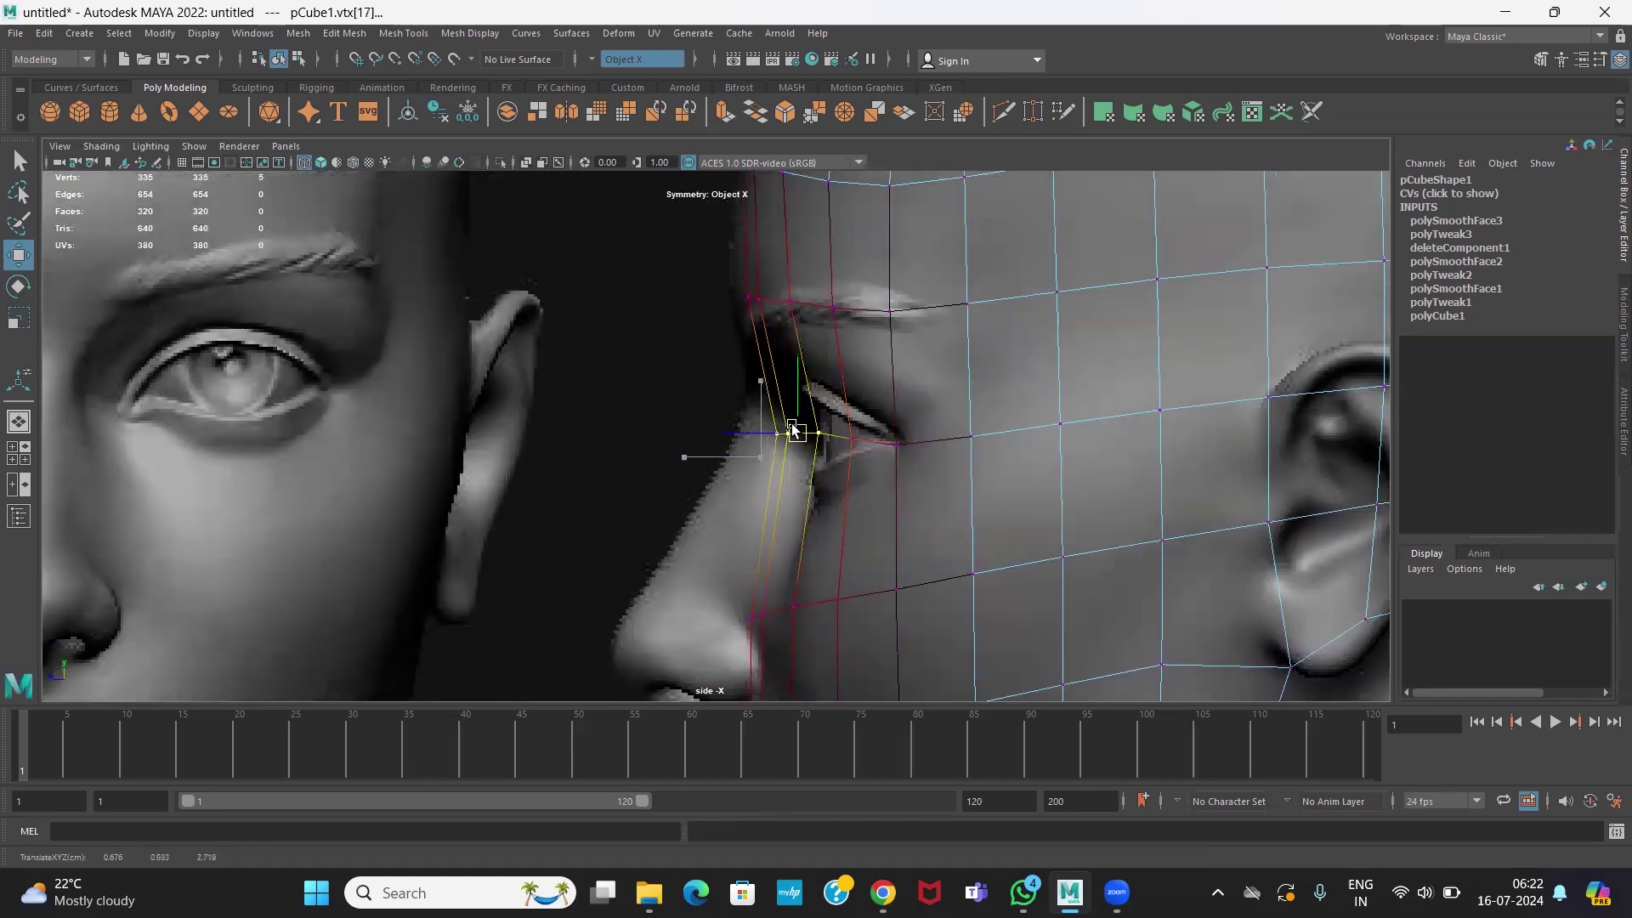
{"action": "key", "text": "ctrl+z"}
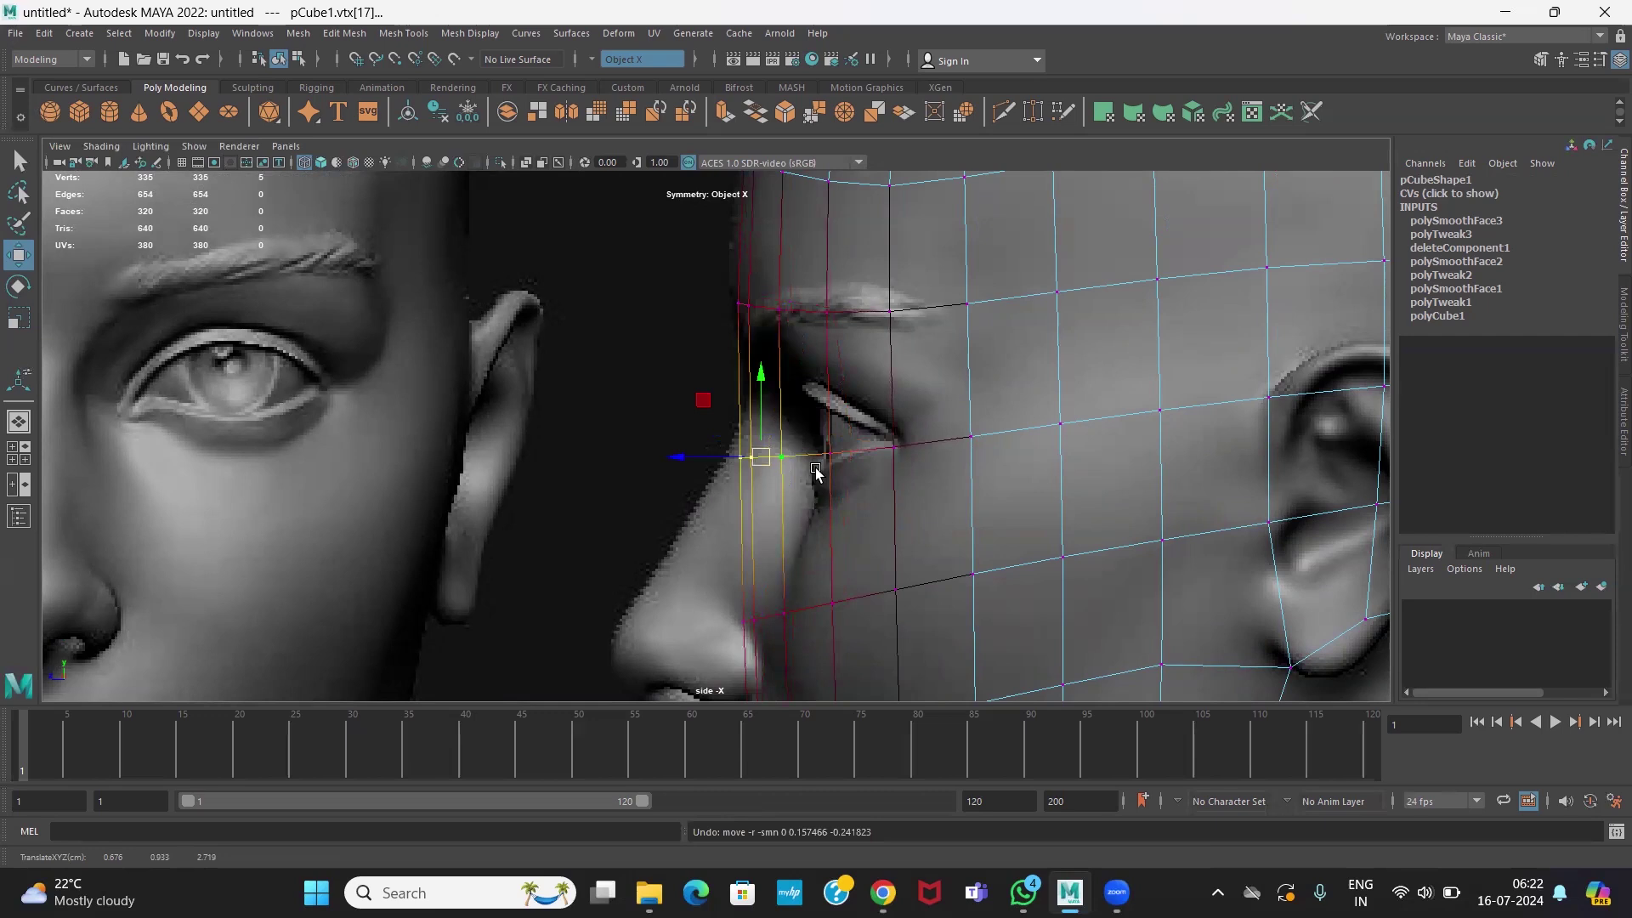
{"action": "left_click_drag", "start_coordinate": [761, 457], "coordinate": [801, 444]}
{"action": "scroll", "coordinate": [947, 499], "scroll_direction": "down", "scroll_amount": 5}
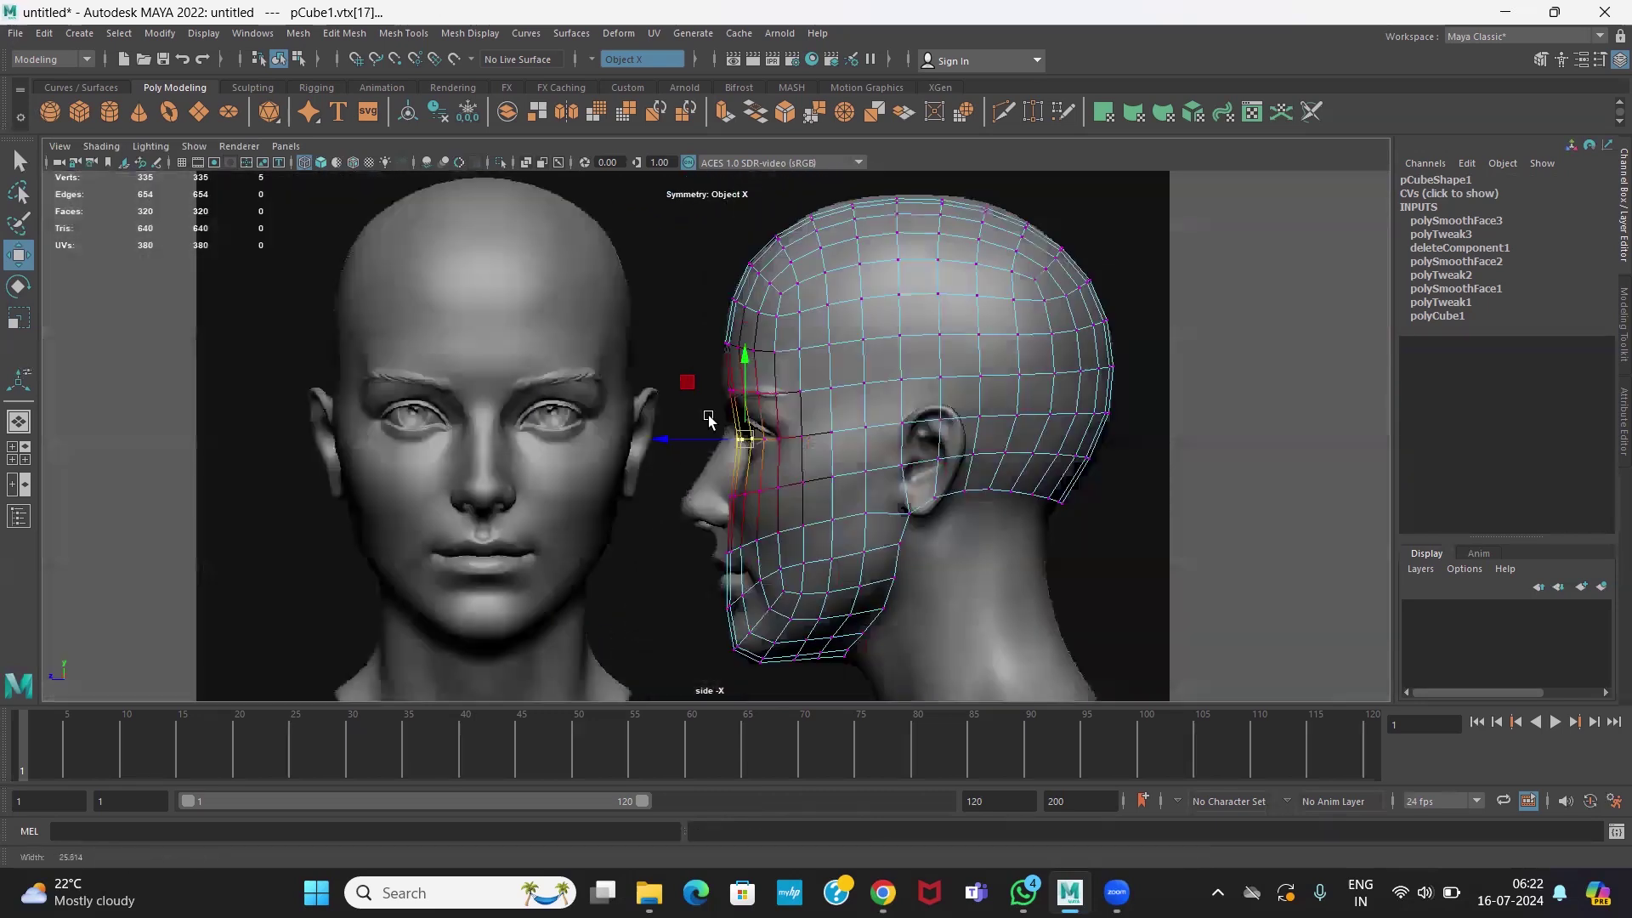
- Pull the brow vertices forward to the profile and push the row of eye-level vertices slightly back in the side view
{"action": "scroll", "coordinate": [889, 459], "scroll_direction": "up", "scroll_amount": 5}
{"action": "left_click", "coordinate": [765, 299]}
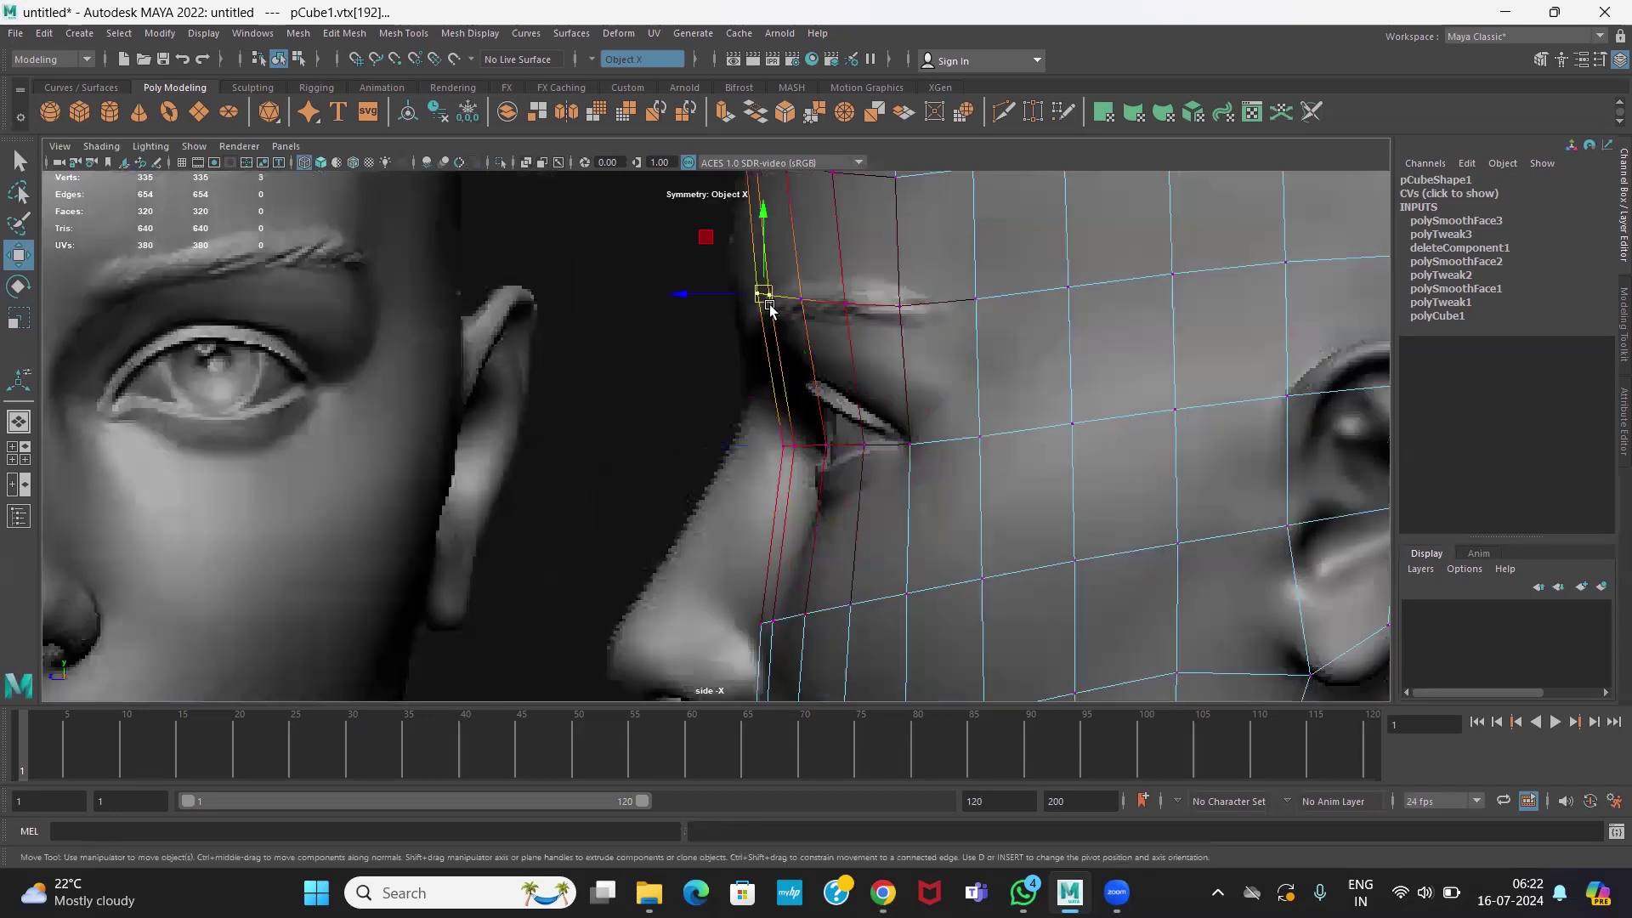
{"action": "left_click_drag", "start_coordinate": [746, 299], "coordinate": [718, 300]}
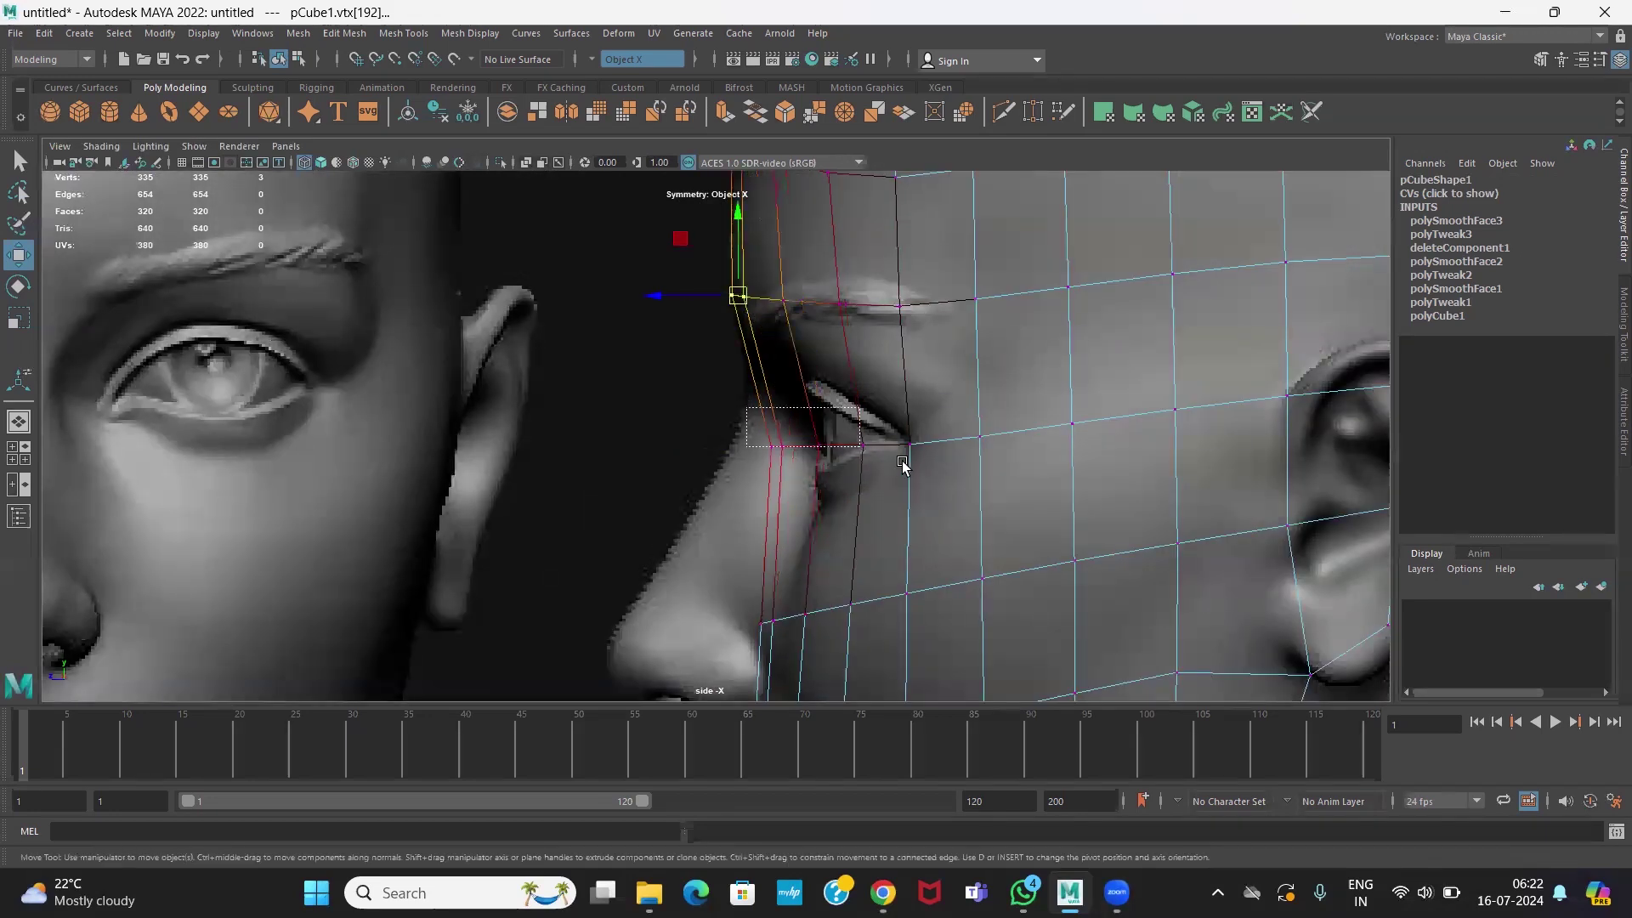
{"action": "left_click", "coordinate": [841, 447]}
{"action": "left_click_drag", "start_coordinate": [833, 444], "coordinate": [845, 444]}
{"action": "scroll", "coordinate": [881, 466], "scroll_direction": "down", "scroll_amount": 5}
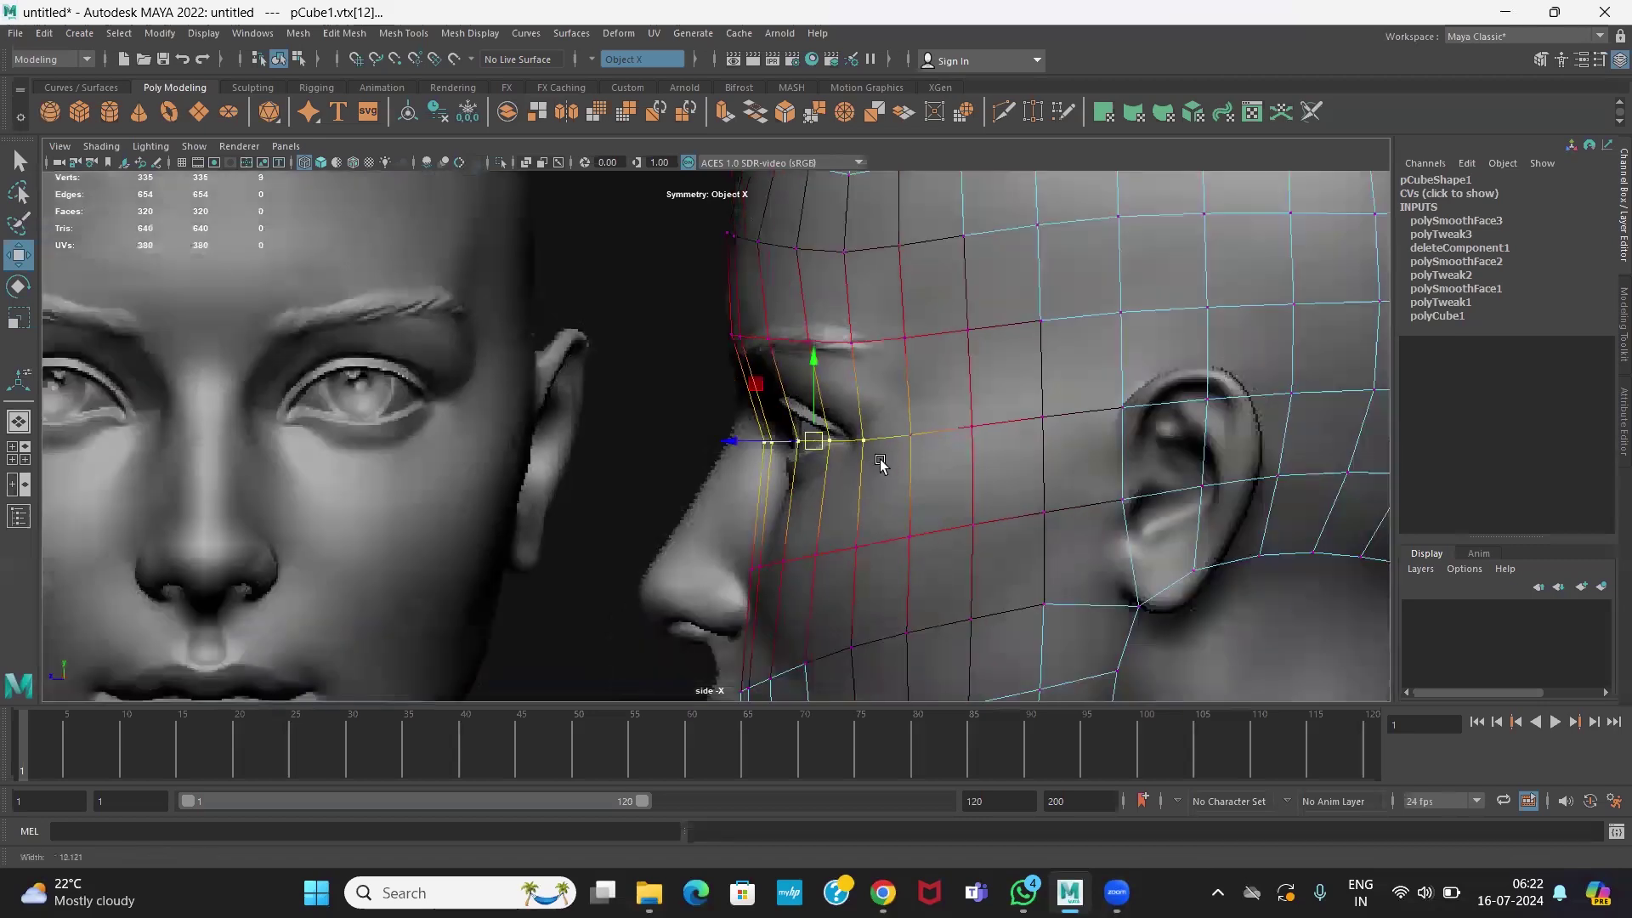
- Adjust the front forehead vertices and pull the vertices between the nose and upper lip forward to match the side profile
{"action": "mouse_move", "coordinate": [749, 252]}
{"action": "left_mouse_down"}
{"action": "mouse_move", "coordinate": [765, 438]}
{"action": "mouse_move", "coordinate": [765, 229]}
{"action": "left_mouse_up"}
{"action": "scroll", "coordinate": [761, 527], "scroll_direction": "up", "scroll_amount": 1}
{"action": "scroll", "coordinate": [828, 431], "scroll_direction": "up", "scroll_amount": 3}
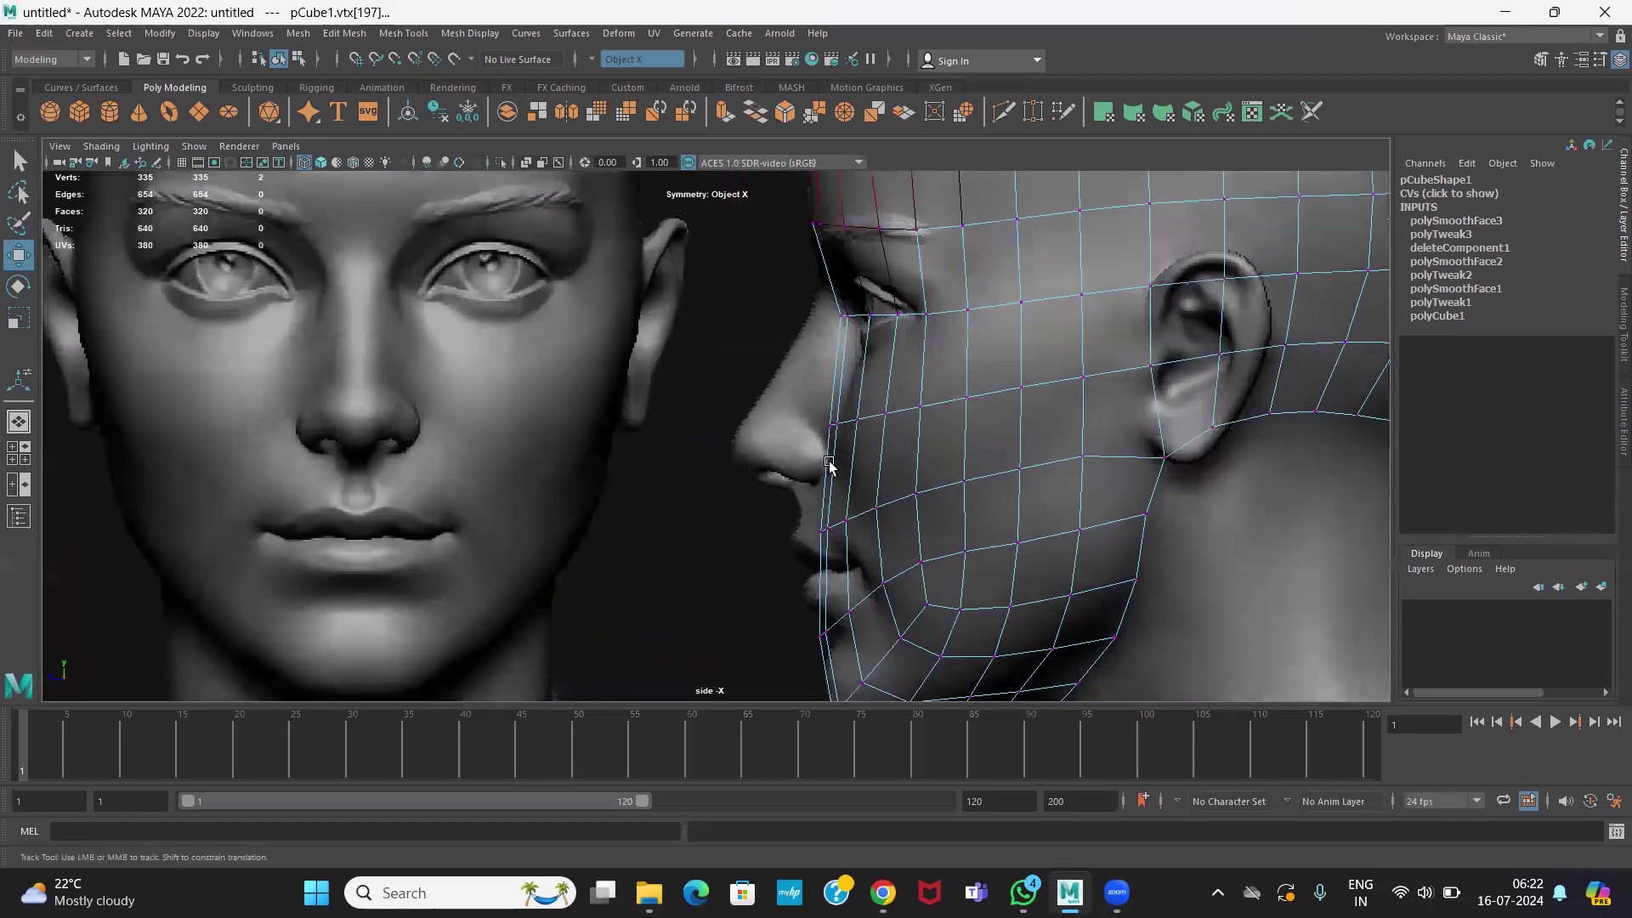
{"action": "left_click", "coordinate": [828, 450]}
{"action": "left_click_drag", "start_coordinate": [829, 451], "coordinate": [801, 448]}
{"action": "scroll", "coordinate": [1066, 510], "scroll_direction": "down", "scroll_amount": 5}
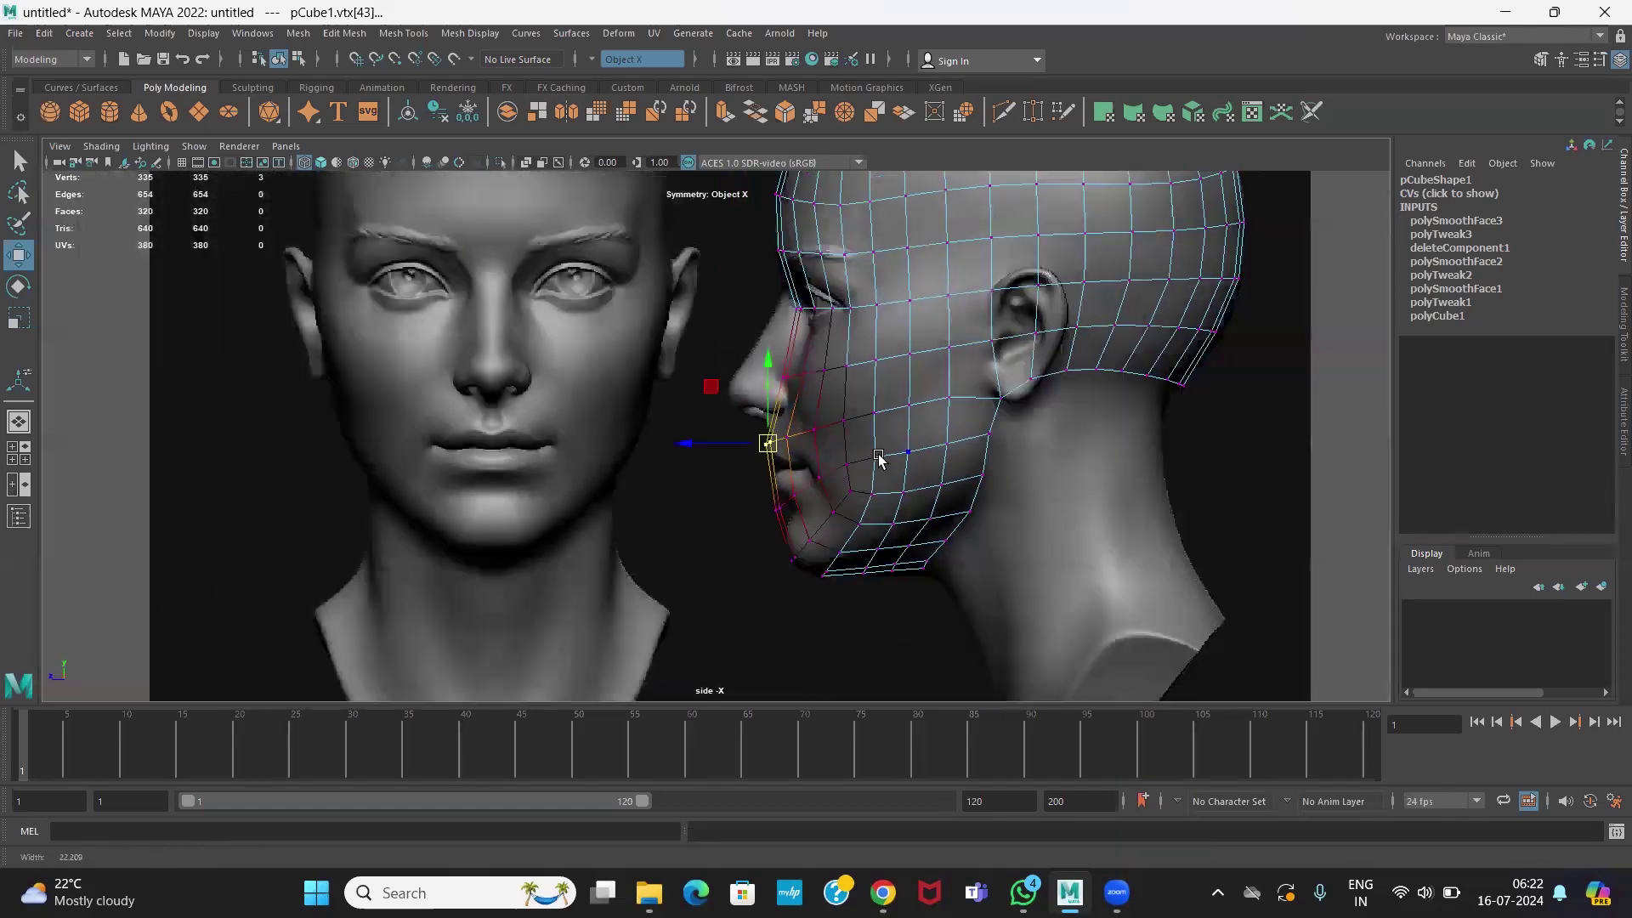
- Switch to the front view, return the head mesh to object mode and frame the face
{"action": "key", "text": "space"}
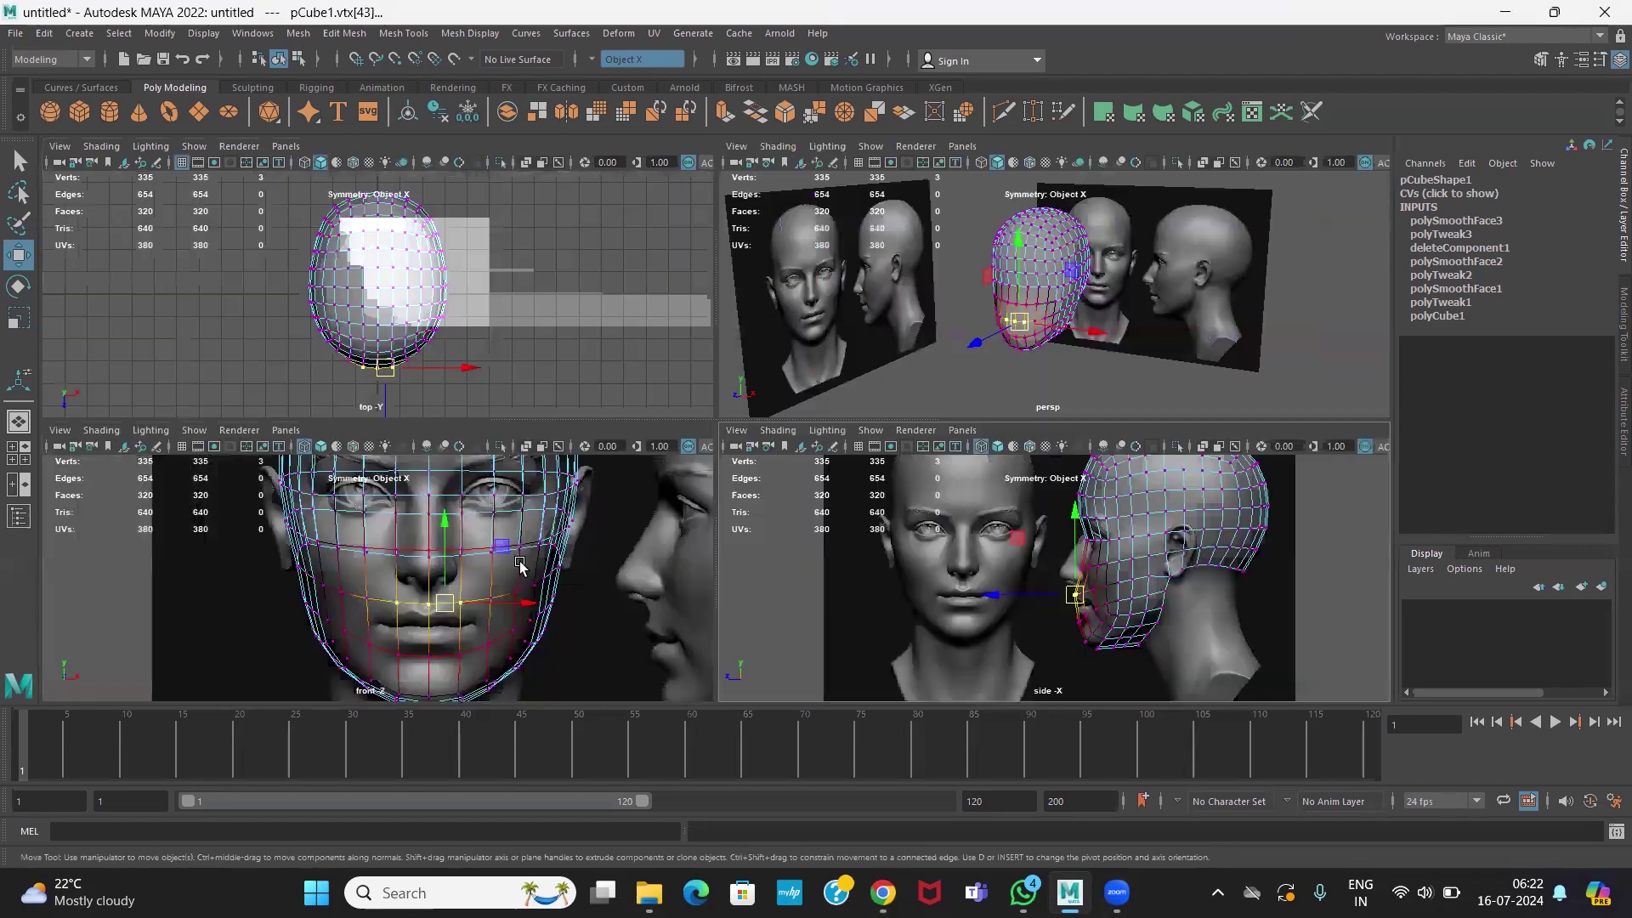
{"action": "key", "text": "space"}
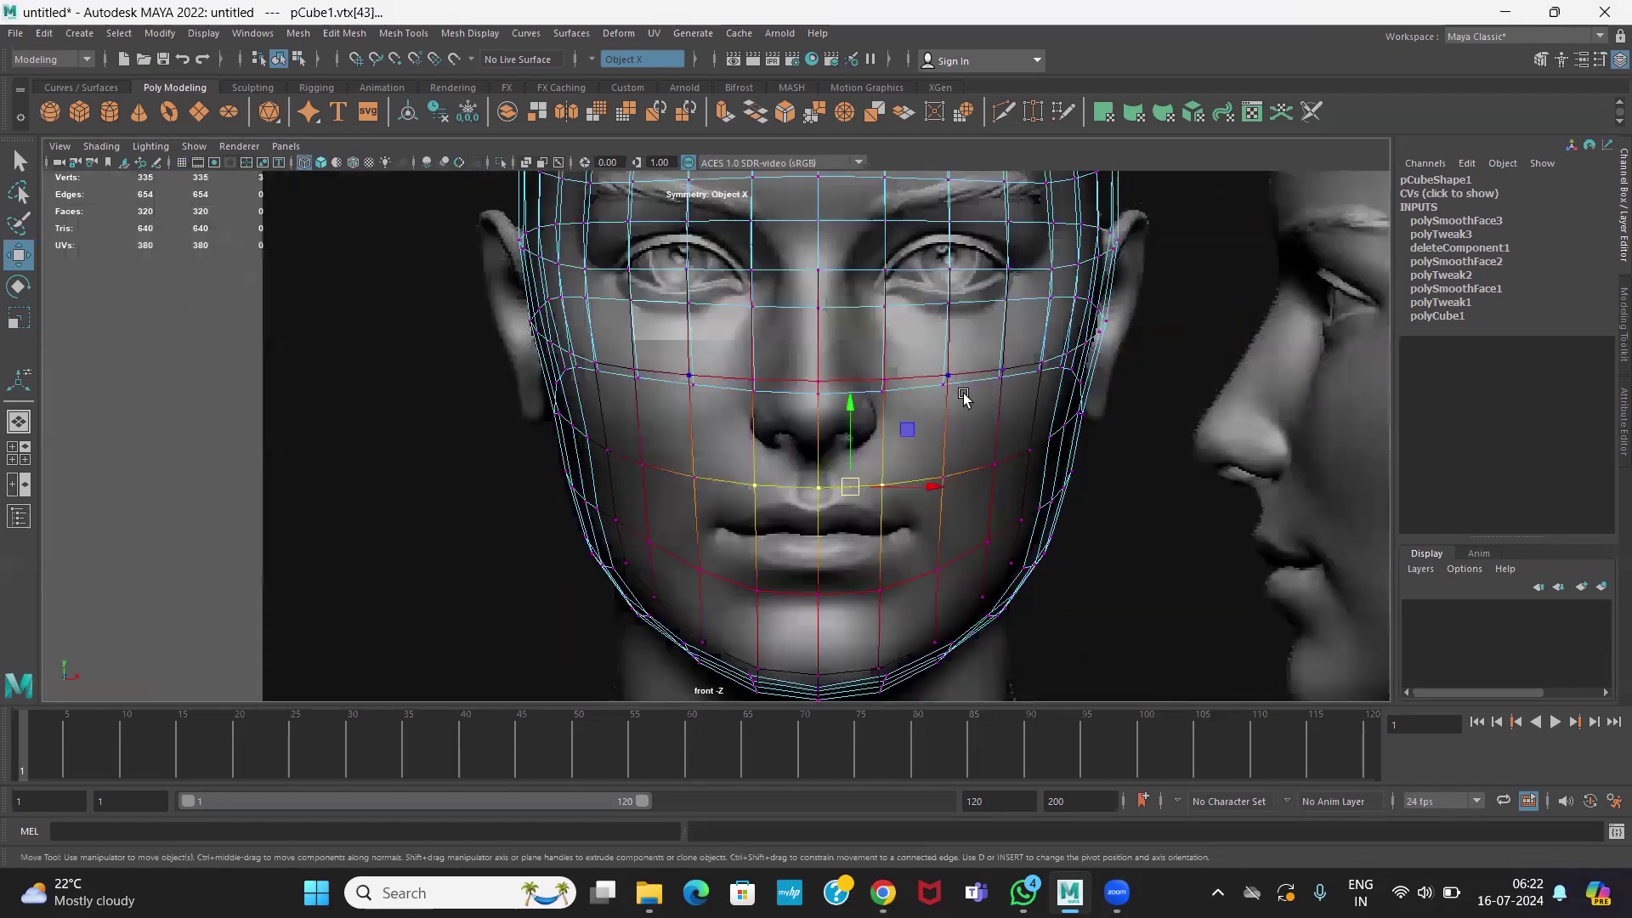
{"action": "scroll", "coordinate": [911, 523], "scroll_direction": "down", "scroll_amount": 3}
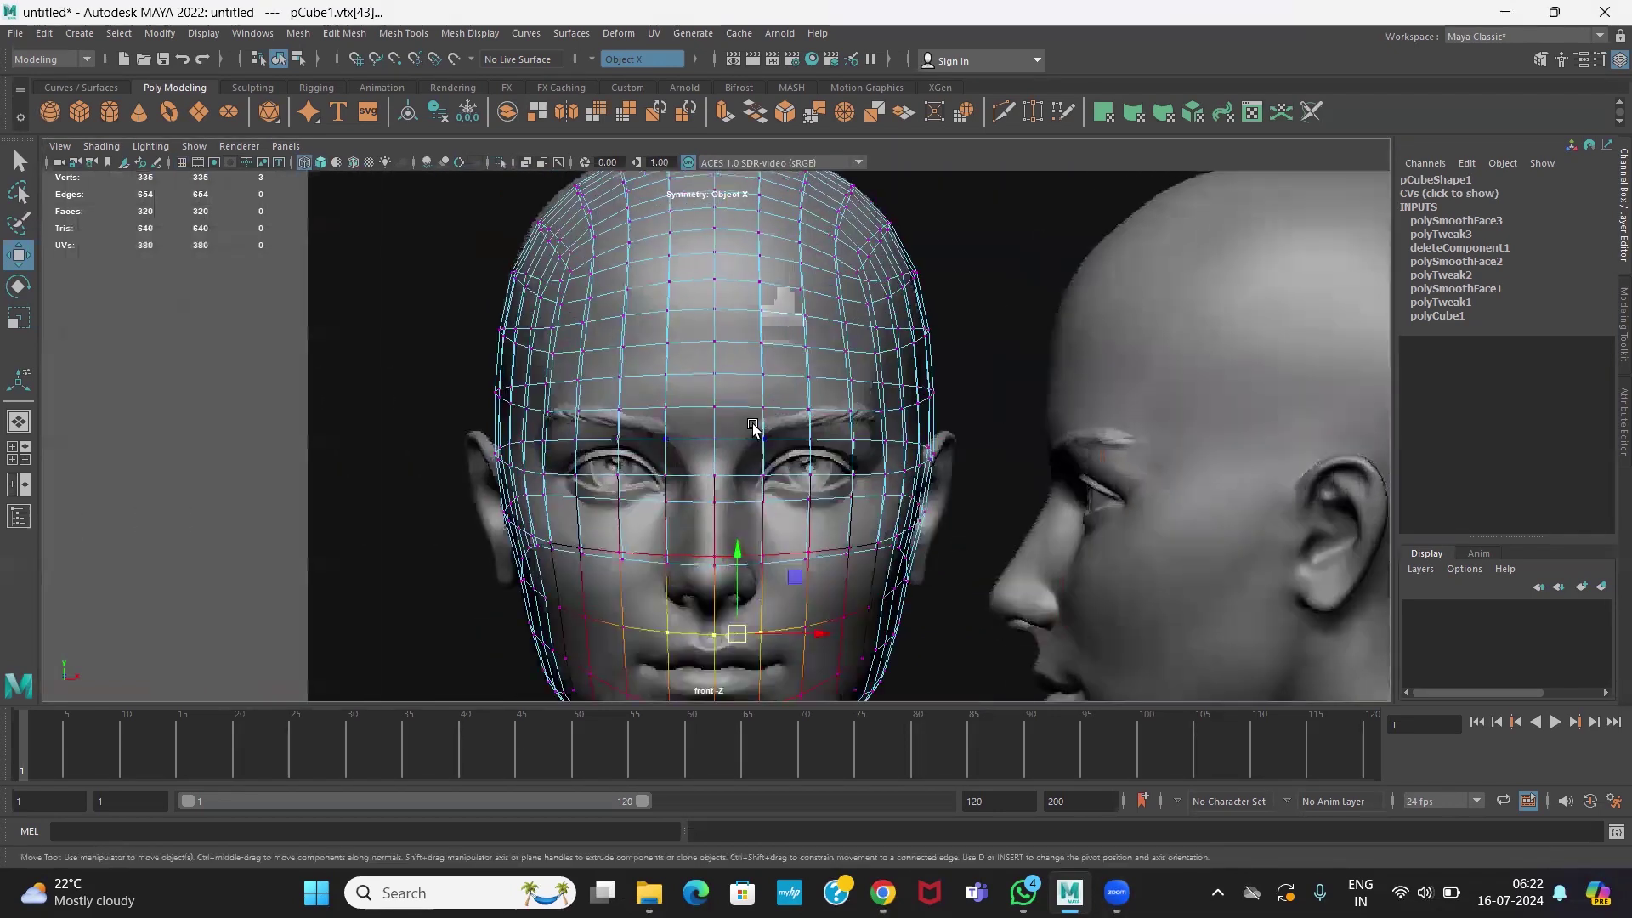
{"action": "right_click_drag", "start_coordinate": [760, 408], "coordinate": [859, 357]}
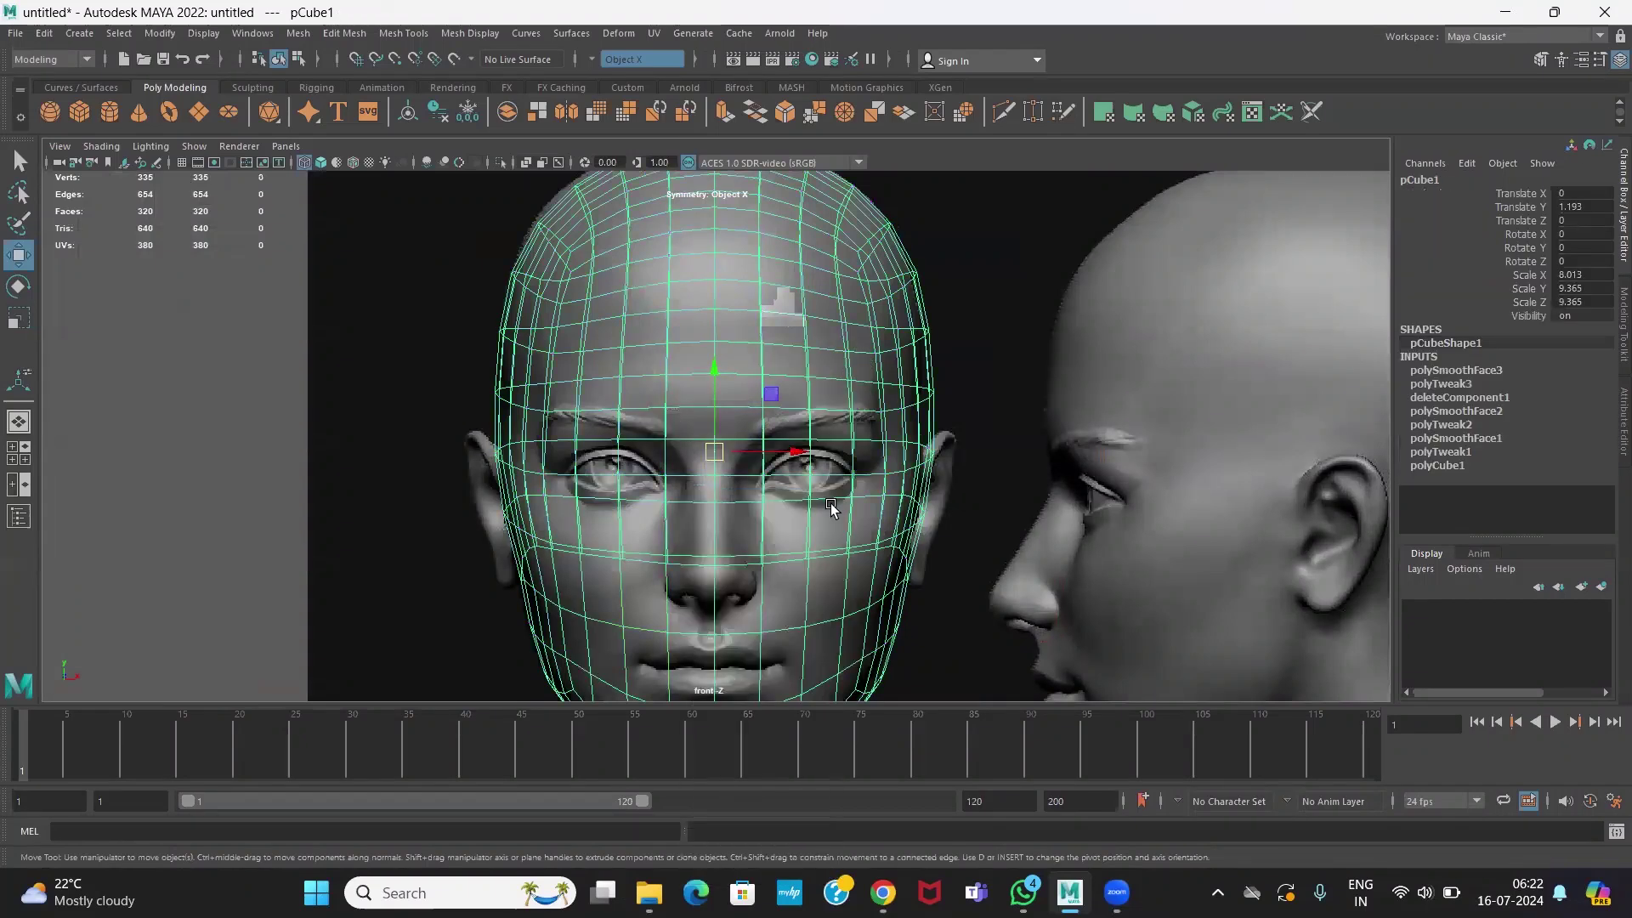
{"action": "scroll", "coordinate": [935, 533], "scroll_direction": "down", "scroll_amount": 3}
{"action": "scroll", "coordinate": [811, 586], "scroll_direction": "up", "scroll_amount": 4}
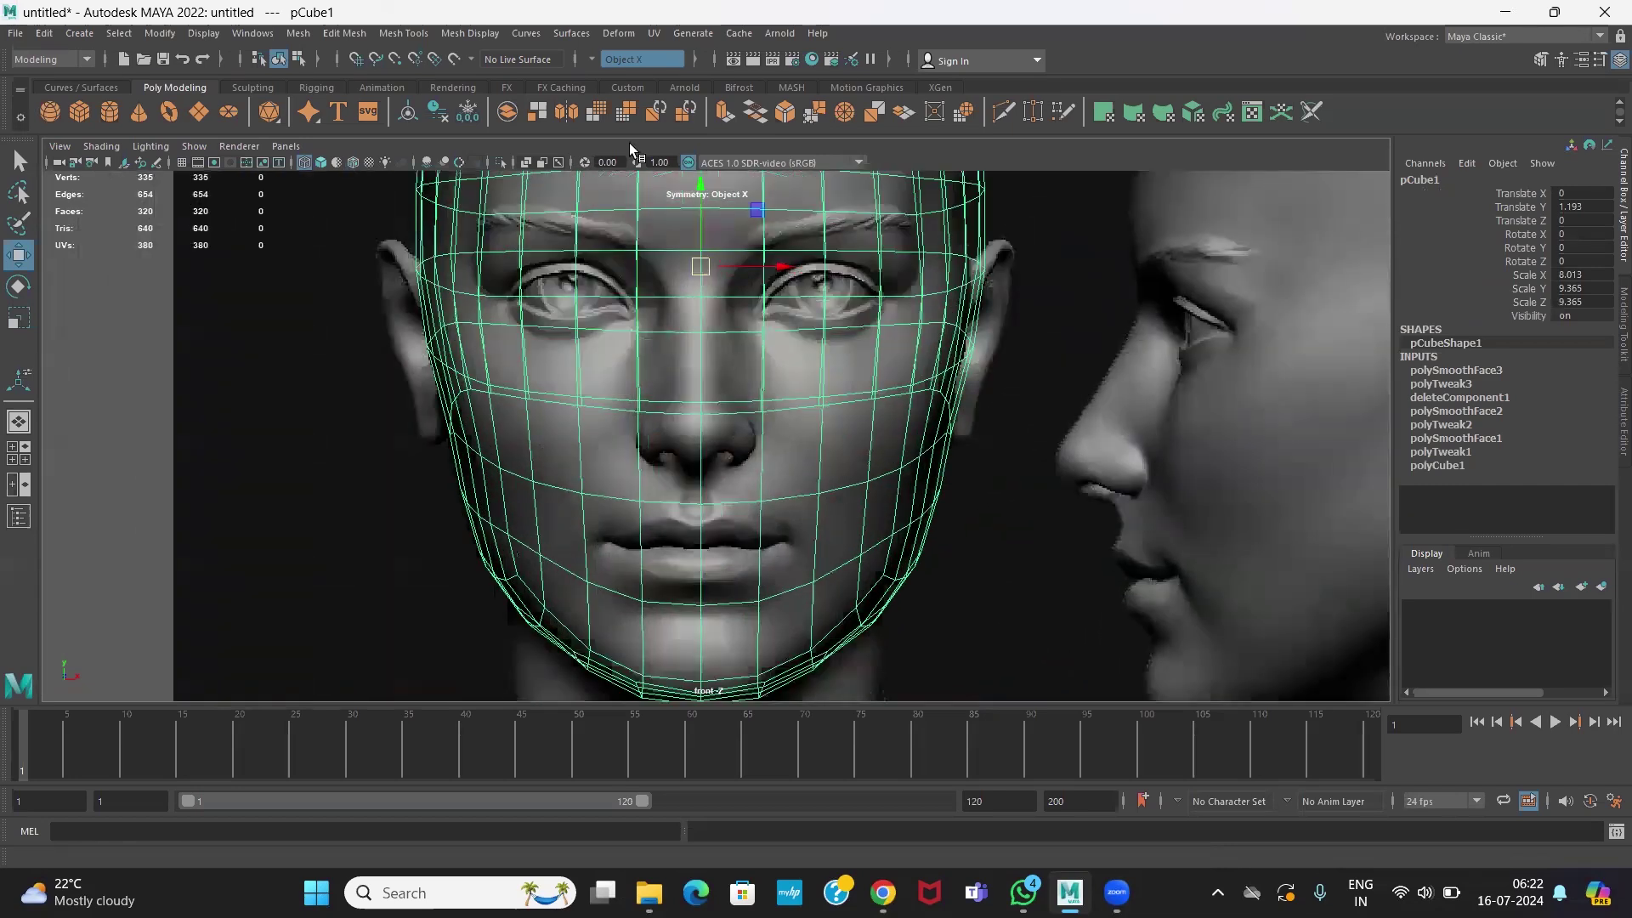
- Annotate the front view with freehand loops around the mouth and nose and around one eye, plus two vertical lines down the face
{"action": "left_click", "coordinate": [942, 213]}
{"action": "left_click_drag", "start_coordinate": [728, 393], "coordinate": [746, 397]}
{"action": "mouse_move", "coordinate": [818, 457]}
{"action": "left_mouse_down"}
{"action": "mouse_move", "coordinate": [838, 605]}
{"action": "mouse_move", "coordinate": [818, 660]}
{"action": "mouse_move", "coordinate": [731, 701]}
{"action": "mouse_move", "coordinate": [636, 680]}
{"action": "mouse_move", "coordinate": [566, 636]}
{"action": "mouse_move", "coordinate": [551, 525]}
{"action": "mouse_move", "coordinate": [578, 466]}
{"action": "mouse_move", "coordinate": [661, 385]}
{"action": "mouse_move", "coordinate": [761, 391]}
{"action": "left_mouse_up"}
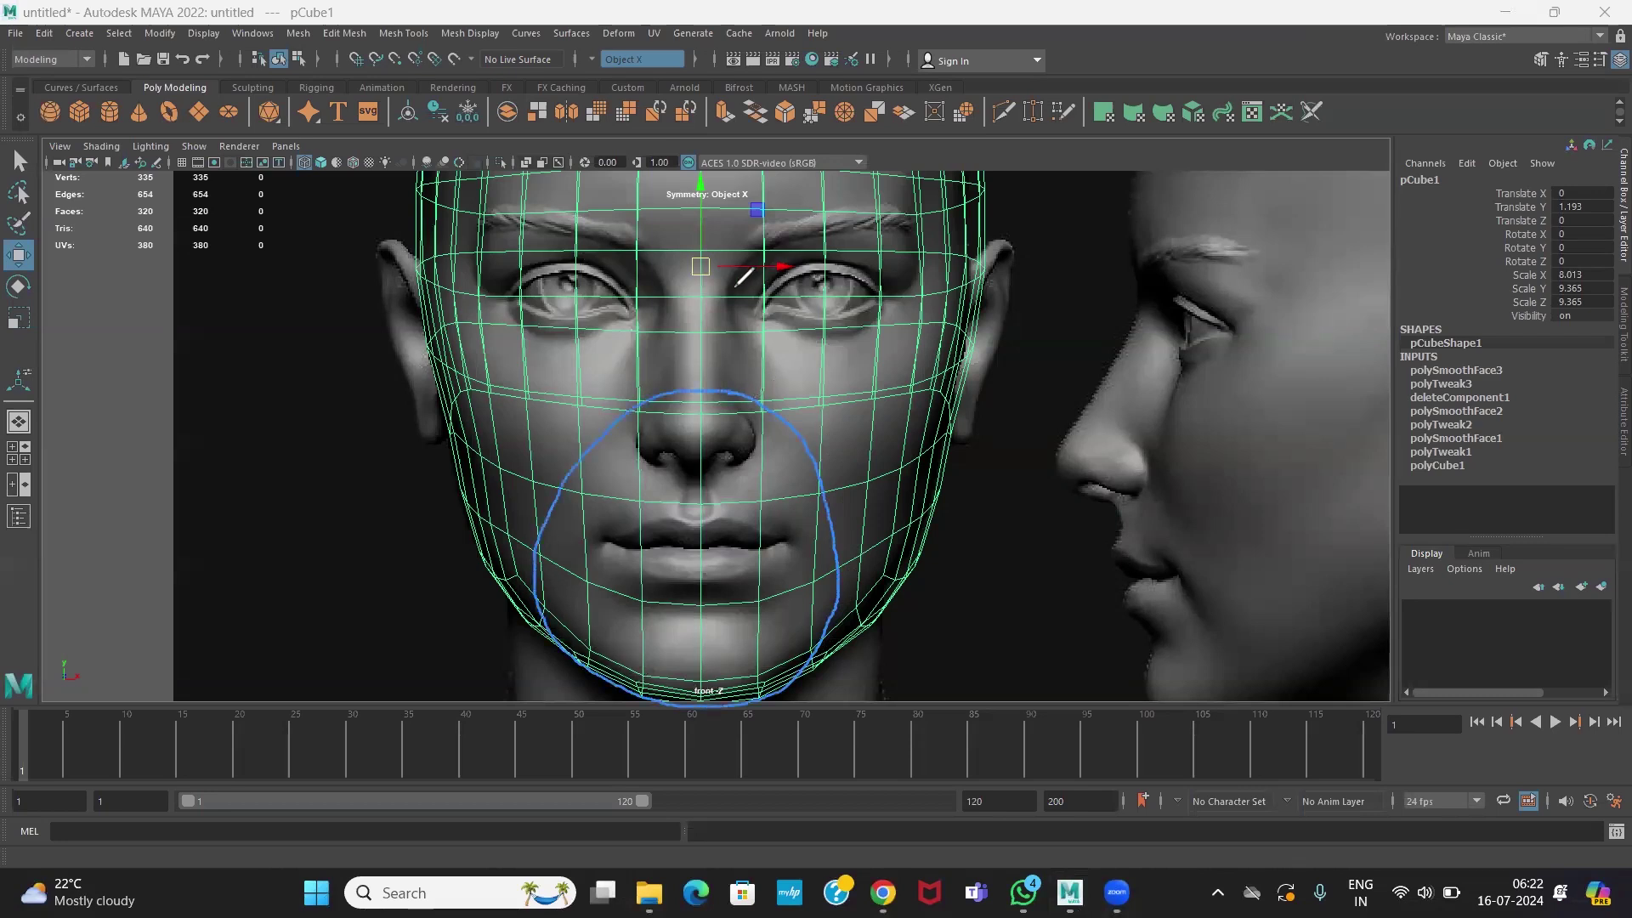
{"action": "mouse_move", "coordinate": [724, 281]}
{"action": "left_mouse_down"}
{"action": "mouse_move", "coordinate": [788, 231]}
{"action": "mouse_move", "coordinate": [866, 215]}
{"action": "mouse_move", "coordinate": [911, 247]}
{"action": "mouse_move", "coordinate": [930, 291]}
{"action": "mouse_move", "coordinate": [862, 368]}
{"action": "mouse_move", "coordinate": [750, 327]}
{"action": "left_mouse_up"}
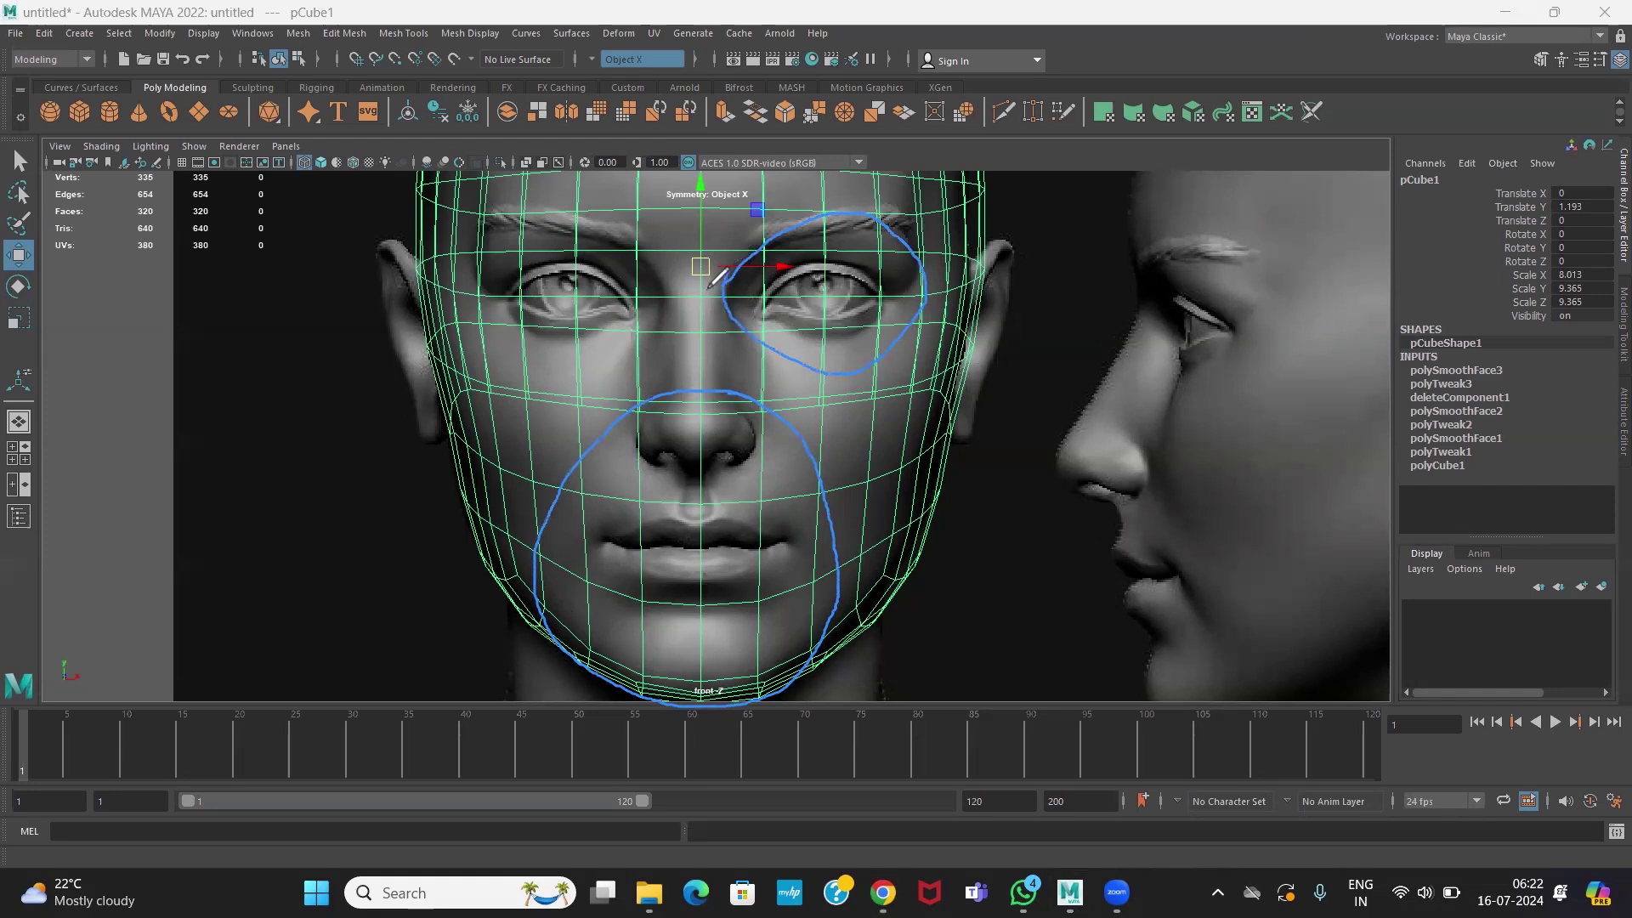
{"action": "left_click_drag", "start_coordinate": [701, 219], "coordinate": [684, 729]}
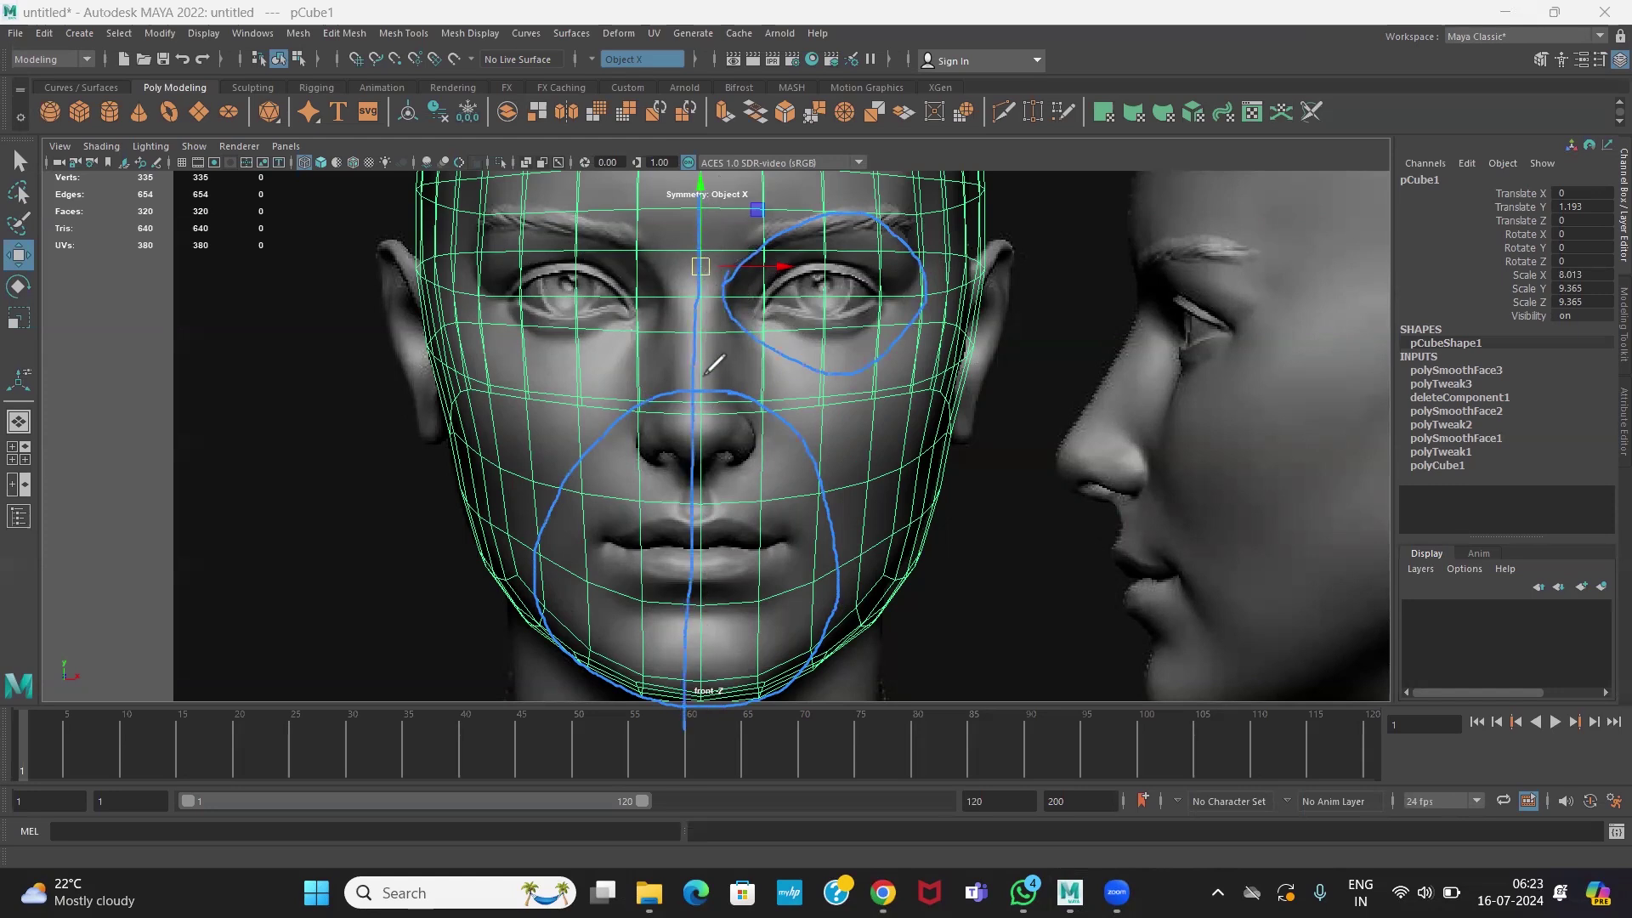
{"action": "left_click_drag", "start_coordinate": [733, 181], "coordinate": [720, 303]}
{"action": "left_click_drag", "start_coordinate": [721, 414], "coordinate": [725, 716]}
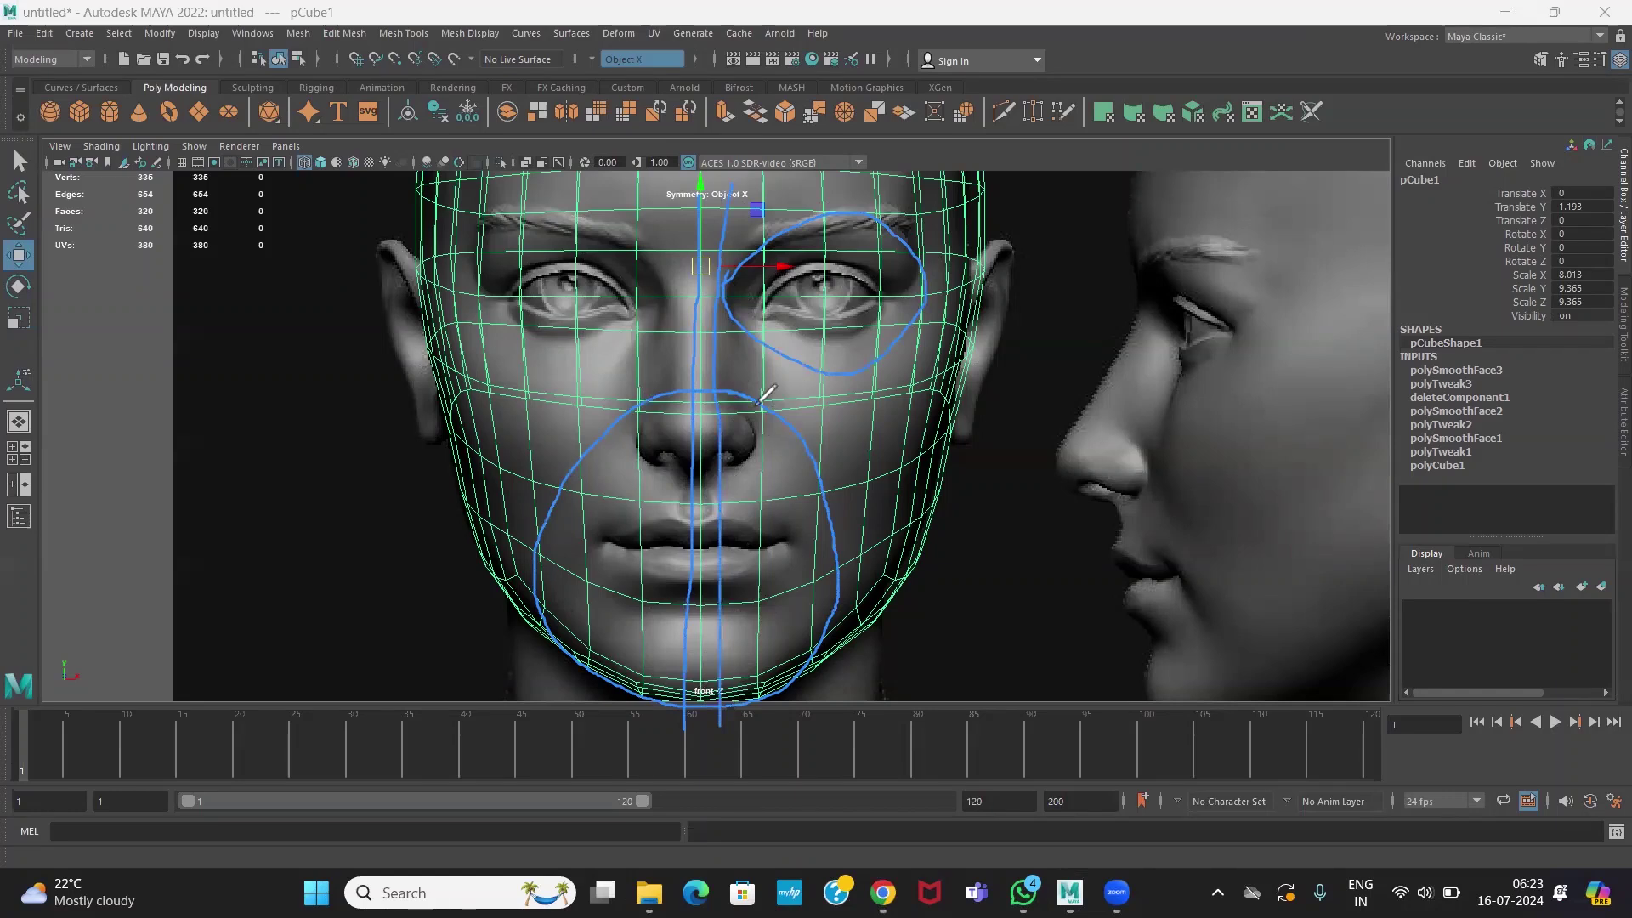